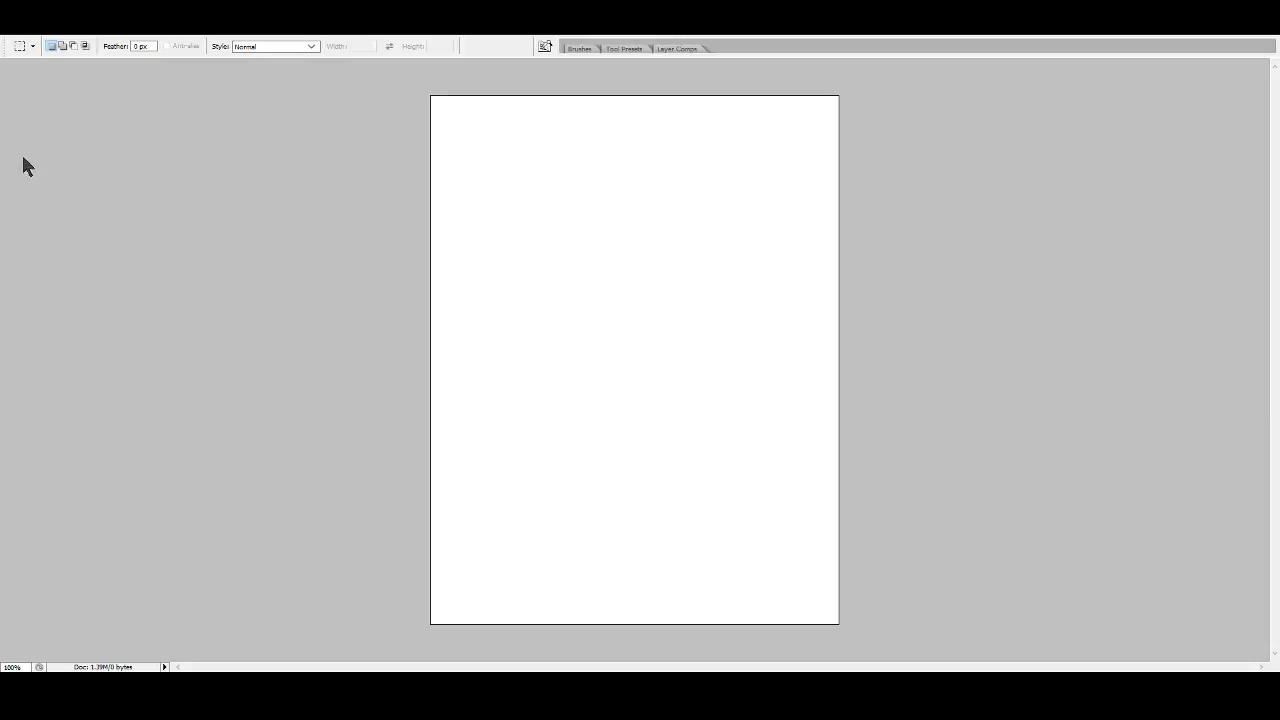
- Paint a round black outline with the 13 px Brush in the upper part of the blank page
{"action": "key", "text": "o"}
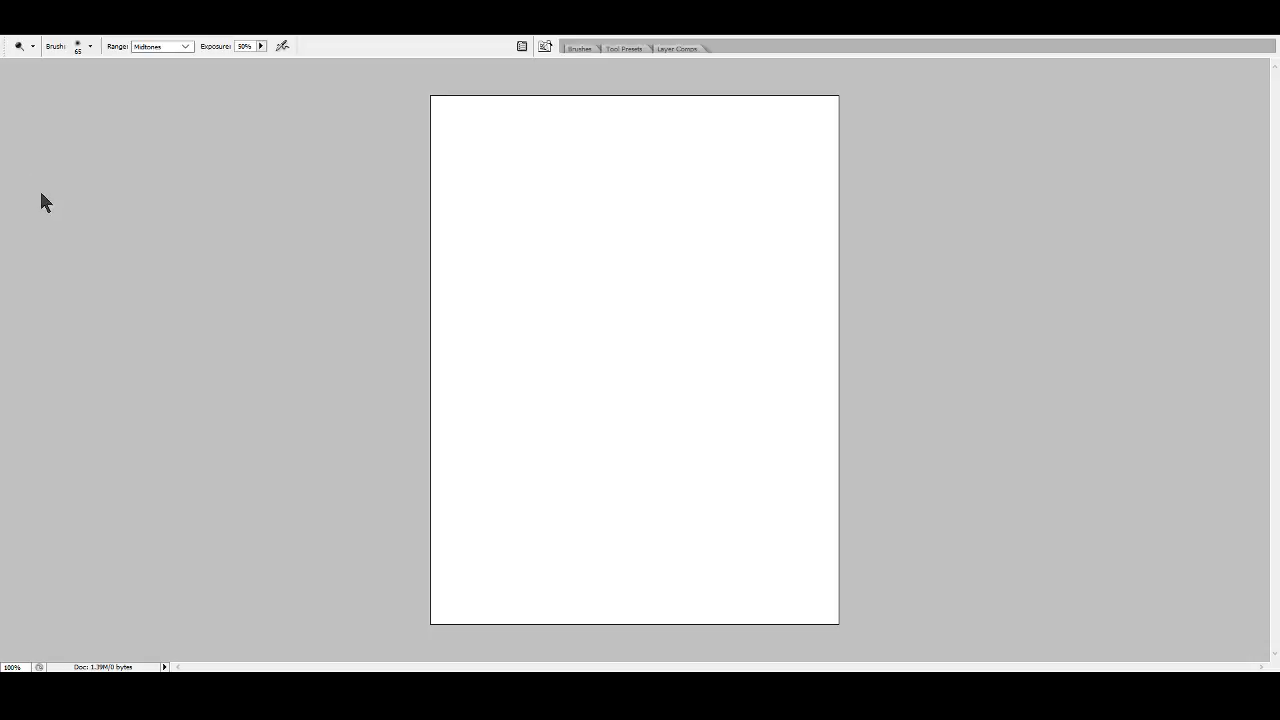
{"action": "key", "text": "z"}
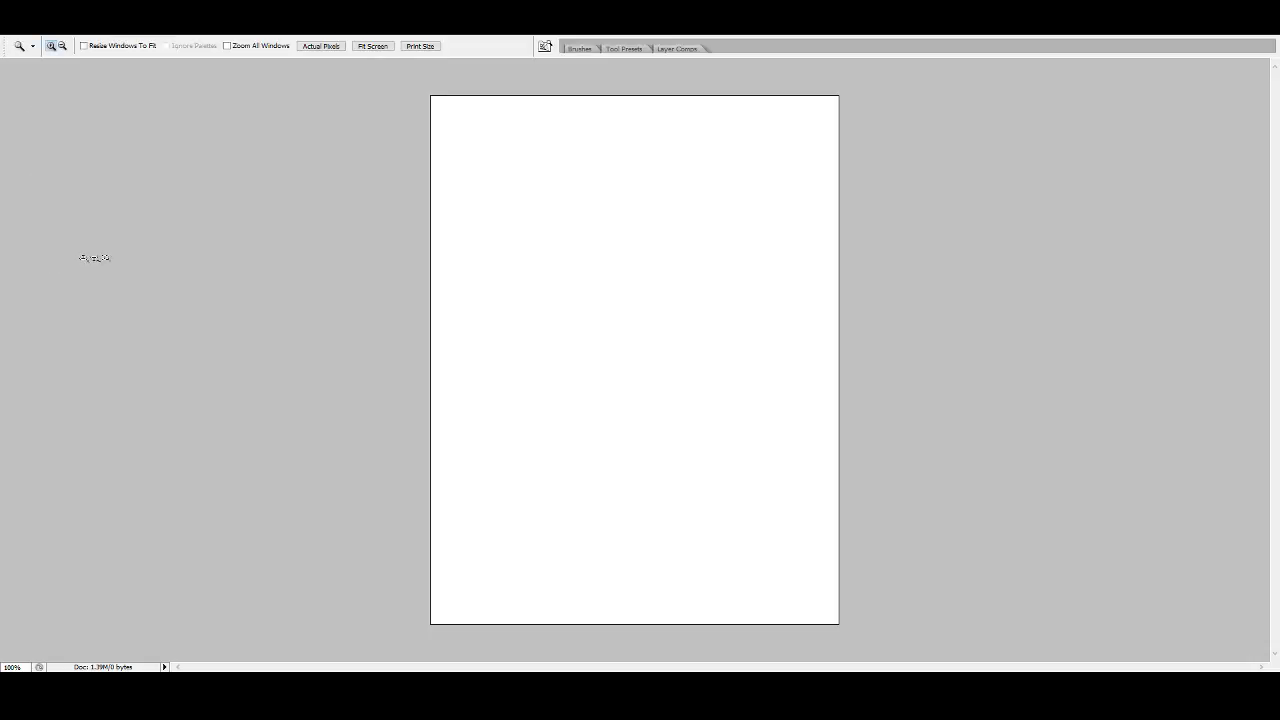
{"action": "left_click_drag", "start_coordinate": [417, 89], "coordinate": [895, 617]}
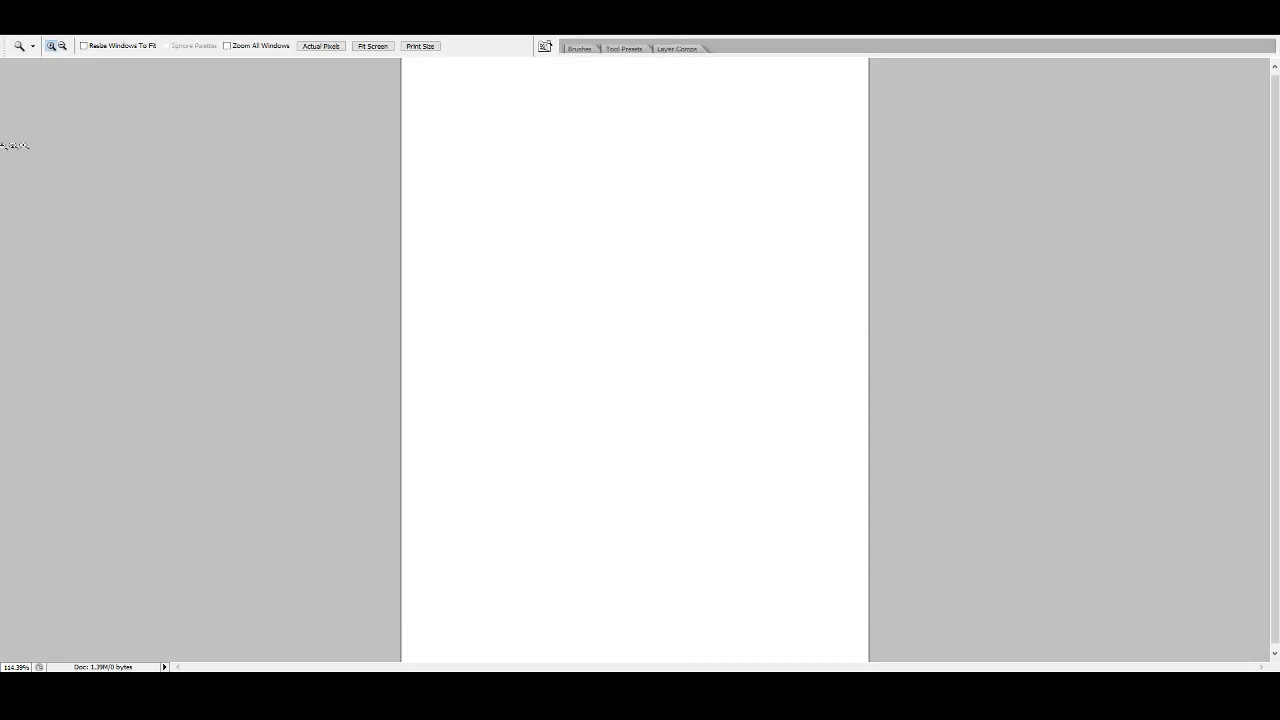
{"action": "key", "text": "b"}
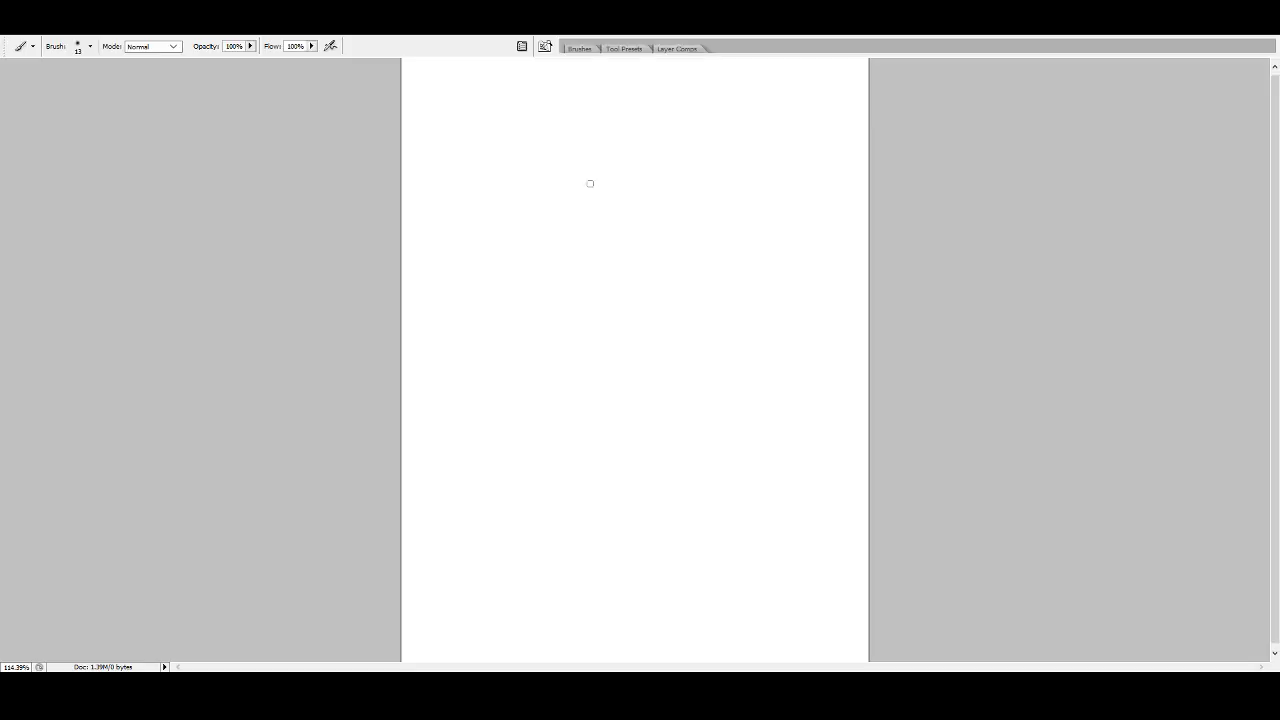
{"action": "mouse_move", "coordinate": [606, 158]}
{"action": "left_mouse_down"}
{"action": "mouse_move", "coordinate": [547, 174]}
{"action": "mouse_move", "coordinate": [536, 208]}
{"action": "mouse_move", "coordinate": [555, 262]}
{"action": "mouse_move", "coordinate": [592, 285]}
{"action": "mouse_move", "coordinate": [636, 279]}
{"action": "mouse_move", "coordinate": [661, 246]}
{"action": "mouse_move", "coordinate": [655, 203]}
{"action": "mouse_move", "coordinate": [592, 154]}
{"action": "left_mouse_up"}
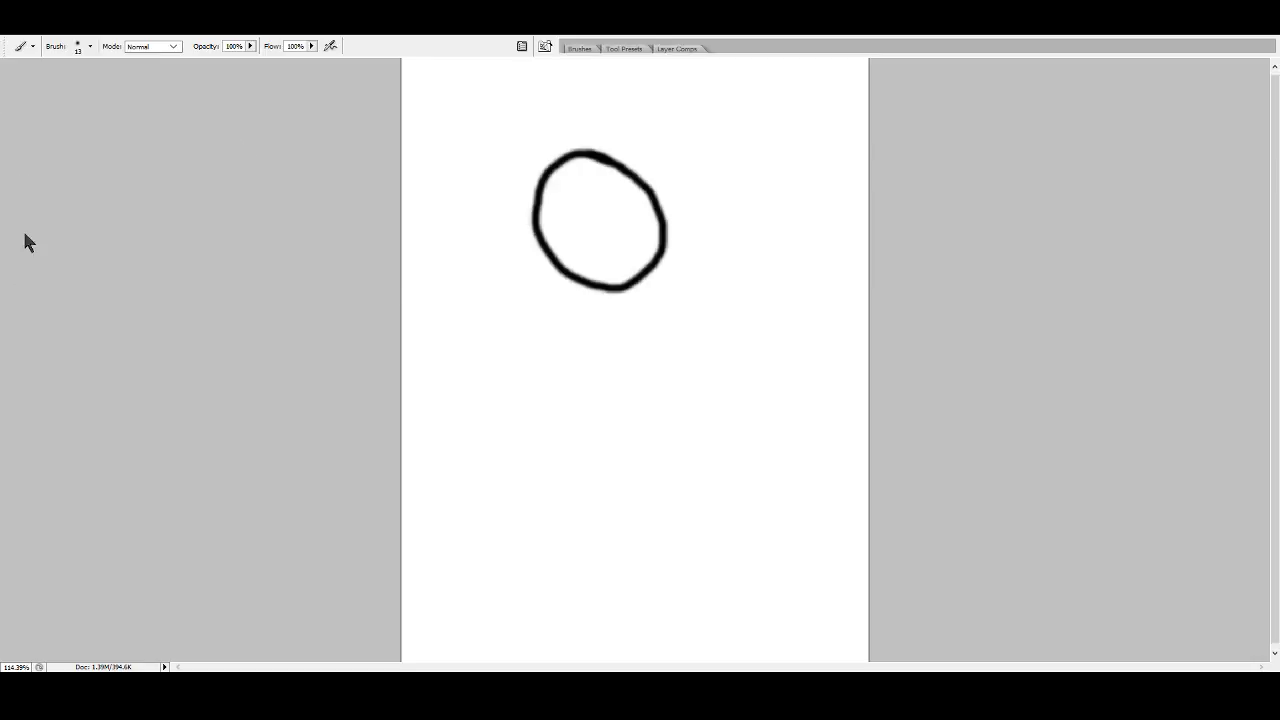
- Erase the whole round outline with the 13 px Eraser
{"action": "key", "text": "e"}
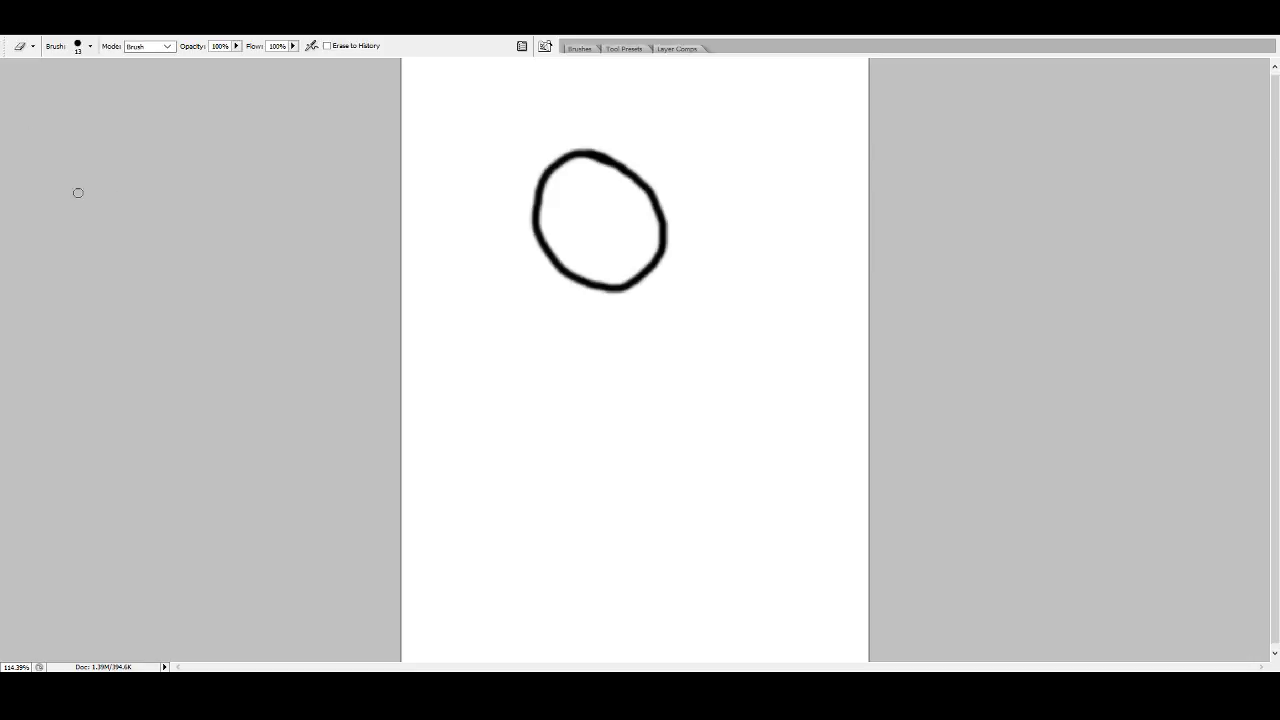
{"action": "left_click_drag", "start_coordinate": [560, 265], "coordinate": [546, 250]}
{"action": "mouse_move", "coordinate": [621, 152]}
{"action": "left_mouse_down"}
{"action": "mouse_move", "coordinate": [540, 260]}
{"action": "mouse_move", "coordinate": [583, 214]}
{"action": "mouse_move", "coordinate": [540, 240]}
{"action": "left_mouse_up"}
{"action": "left_click_drag", "start_coordinate": [557, 197], "coordinate": [520, 274]}
{"action": "mouse_move", "coordinate": [543, 217]}
{"action": "left_mouse_down"}
{"action": "mouse_move", "coordinate": [548, 157]}
{"action": "mouse_move", "coordinate": [517, 246]}
{"action": "left_mouse_up"}
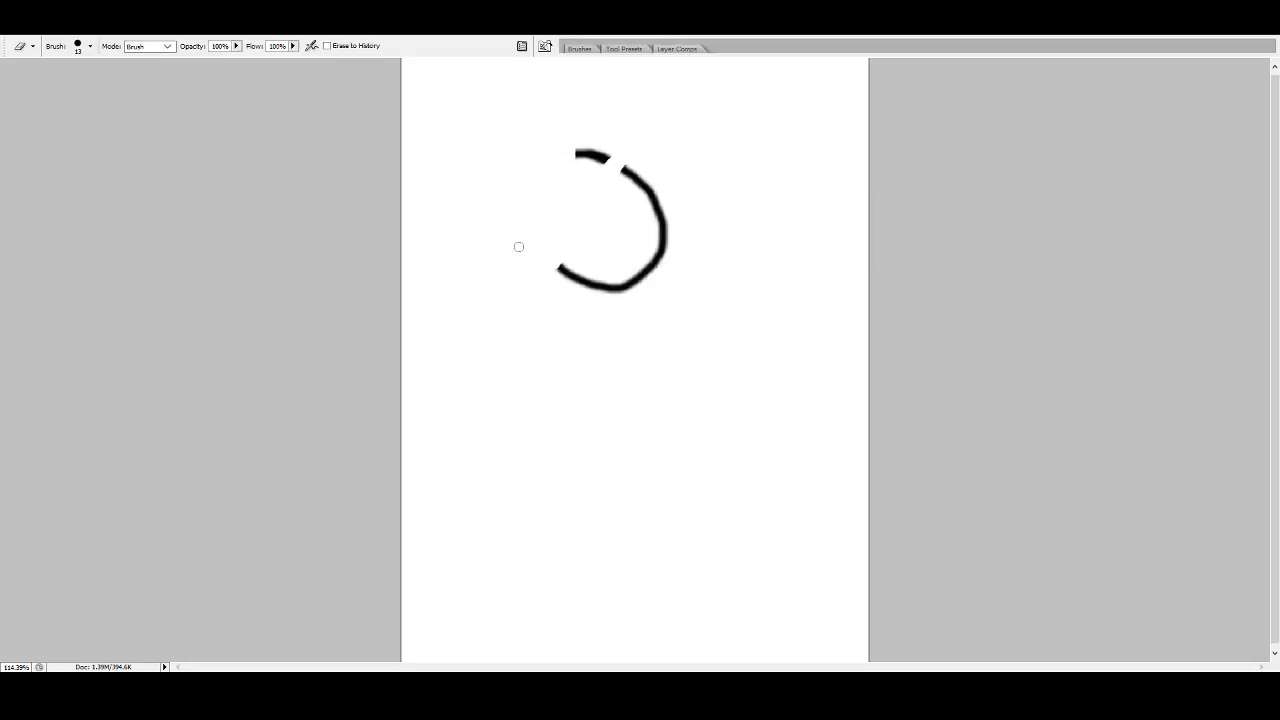
{"action": "mouse_move", "coordinate": [576, 152]}
{"action": "left_mouse_down"}
{"action": "mouse_move", "coordinate": [581, 191]}
{"action": "mouse_move", "coordinate": [612, 149]}
{"action": "mouse_move", "coordinate": [606, 205]}
{"action": "mouse_move", "coordinate": [651, 184]}
{"action": "mouse_move", "coordinate": [649, 246]}
{"action": "mouse_move", "coordinate": [672, 209]}
{"action": "mouse_move", "coordinate": [670, 230]}
{"action": "mouse_move", "coordinate": [631, 300]}
{"action": "mouse_move", "coordinate": [650, 259]}
{"action": "mouse_move", "coordinate": [611, 304]}
{"action": "mouse_move", "coordinate": [627, 277]}
{"action": "mouse_move", "coordinate": [606, 301]}
{"action": "mouse_move", "coordinate": [613, 273]}
{"action": "mouse_move", "coordinate": [546, 272]}
{"action": "left_mouse_up"}
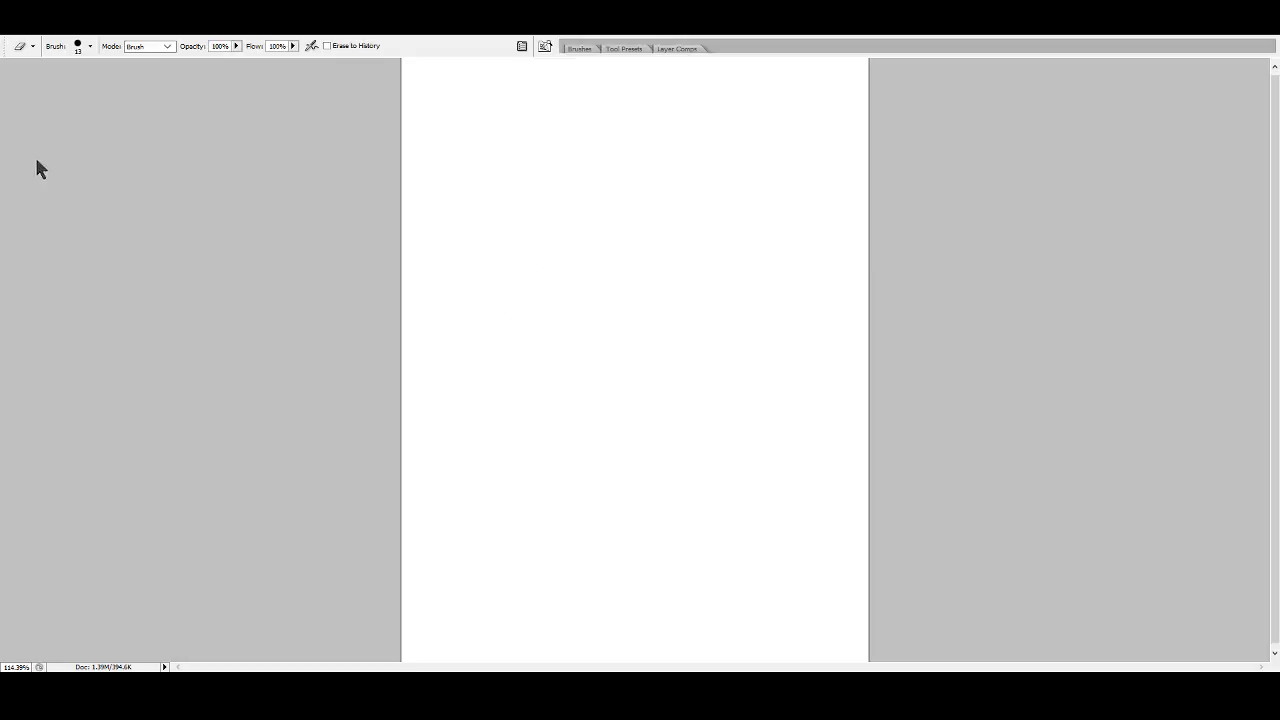
- Paint a round black head outline with the 13 px Brush in the upper part of the page
{"action": "key", "text": "b"}
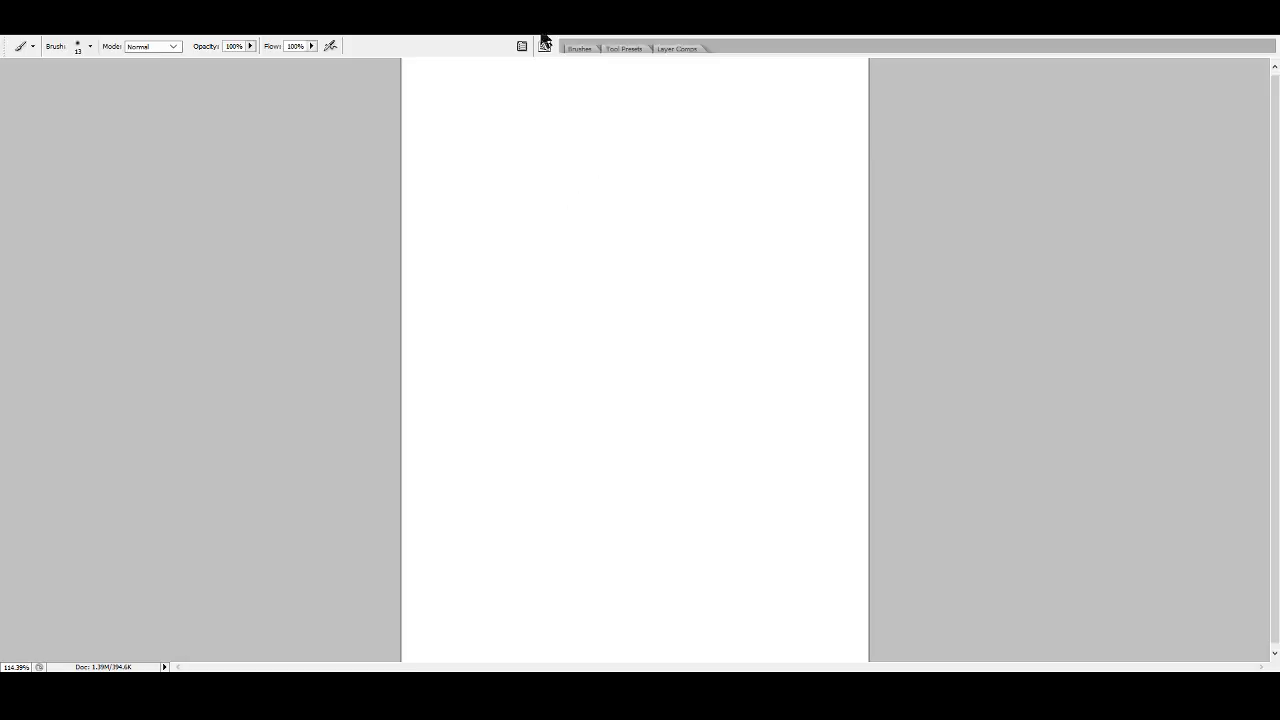
{"action": "mouse_move", "coordinate": [618, 162]}
{"action": "left_mouse_down"}
{"action": "mouse_move", "coordinate": [550, 172]}
{"action": "mouse_move", "coordinate": [531, 239]}
{"action": "mouse_move", "coordinate": [600, 290]}
{"action": "mouse_move", "coordinate": [656, 273]}
{"action": "mouse_move", "coordinate": [673, 233]}
{"action": "mouse_move", "coordinate": [667, 196]}
{"action": "mouse_move", "coordinate": [606, 161]}
{"action": "left_mouse_up"}
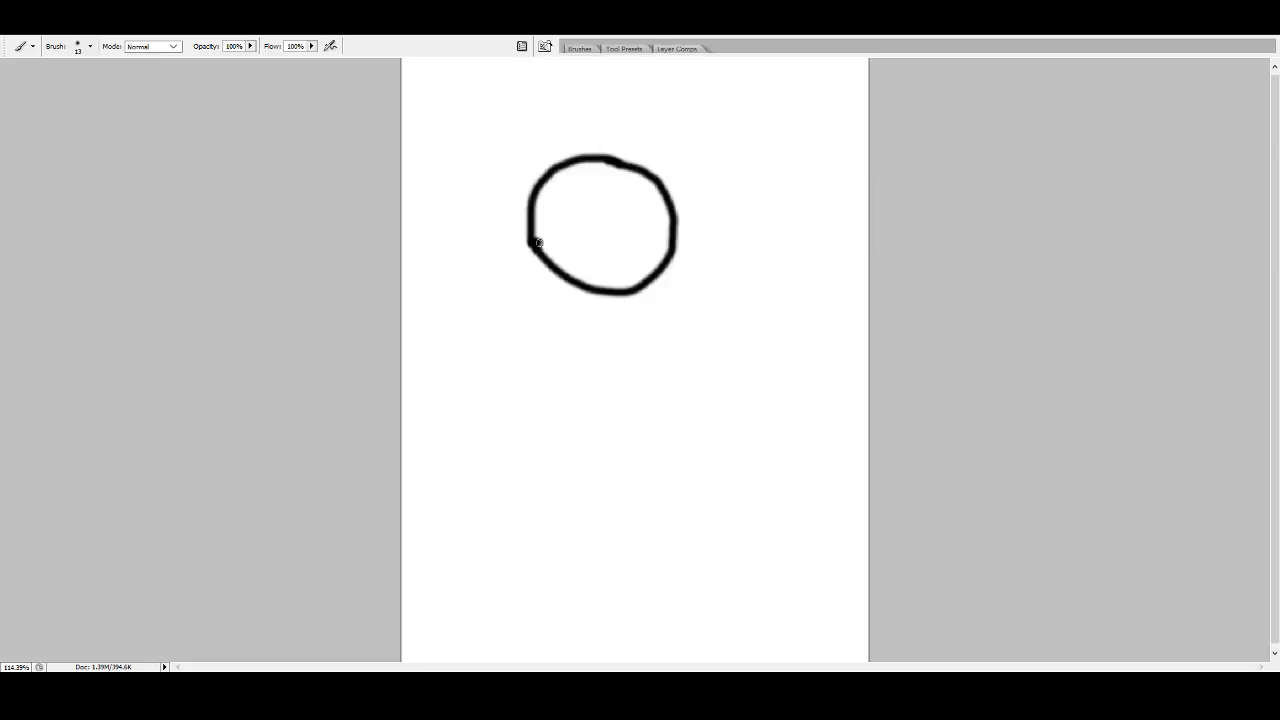
{"action": "left_click_drag", "start_coordinate": [542, 245], "coordinate": [676, 239]}
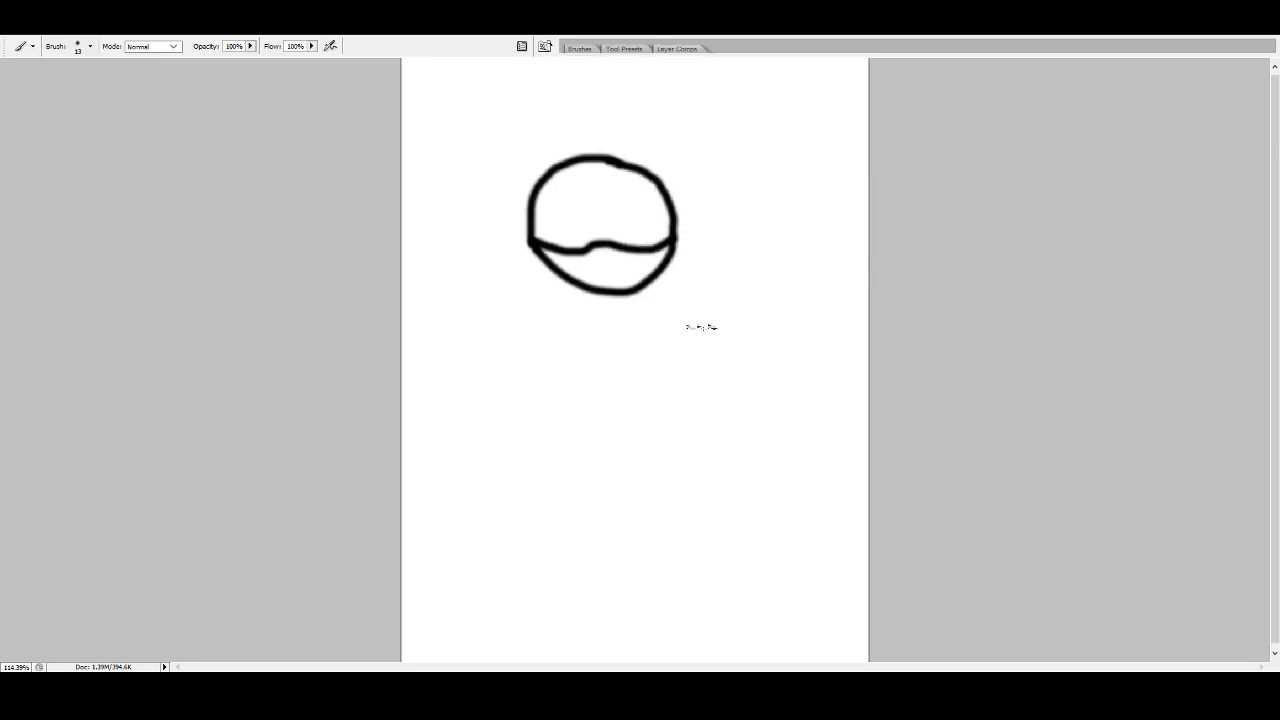
{"action": "key", "text": "ctrl+z"}
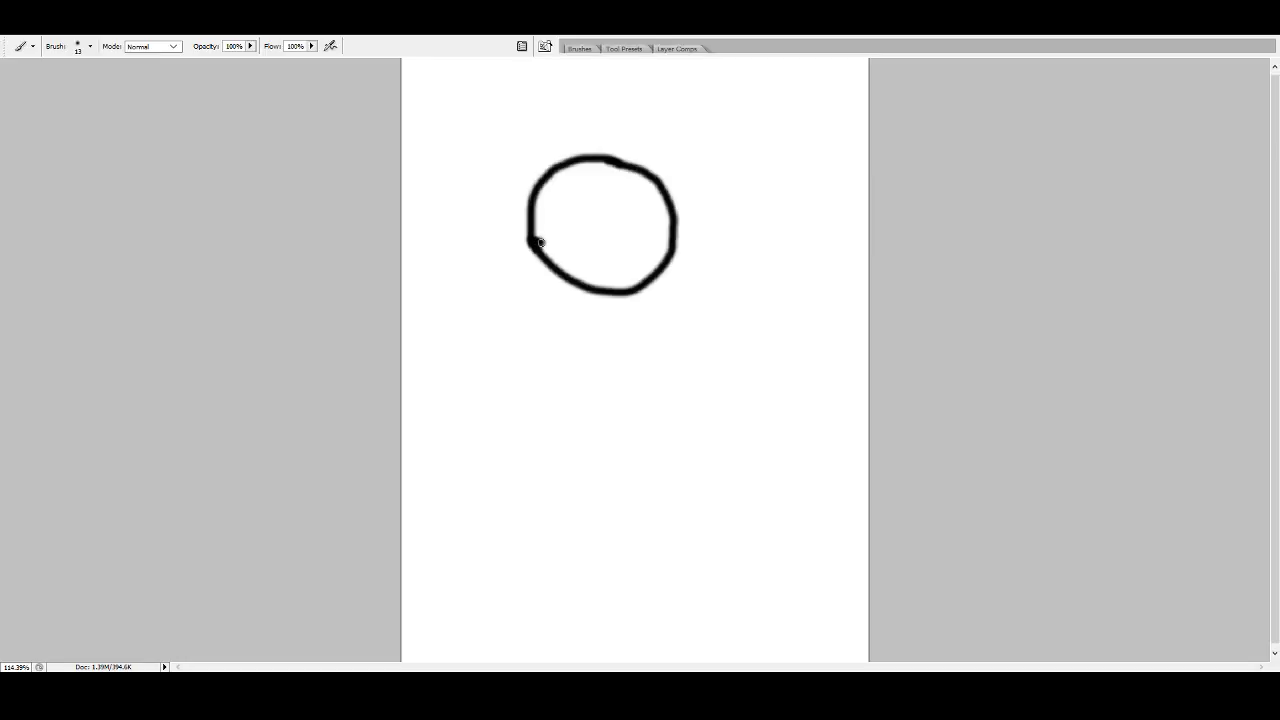
{"action": "left_click_drag", "start_coordinate": [544, 243], "coordinate": [669, 245]}
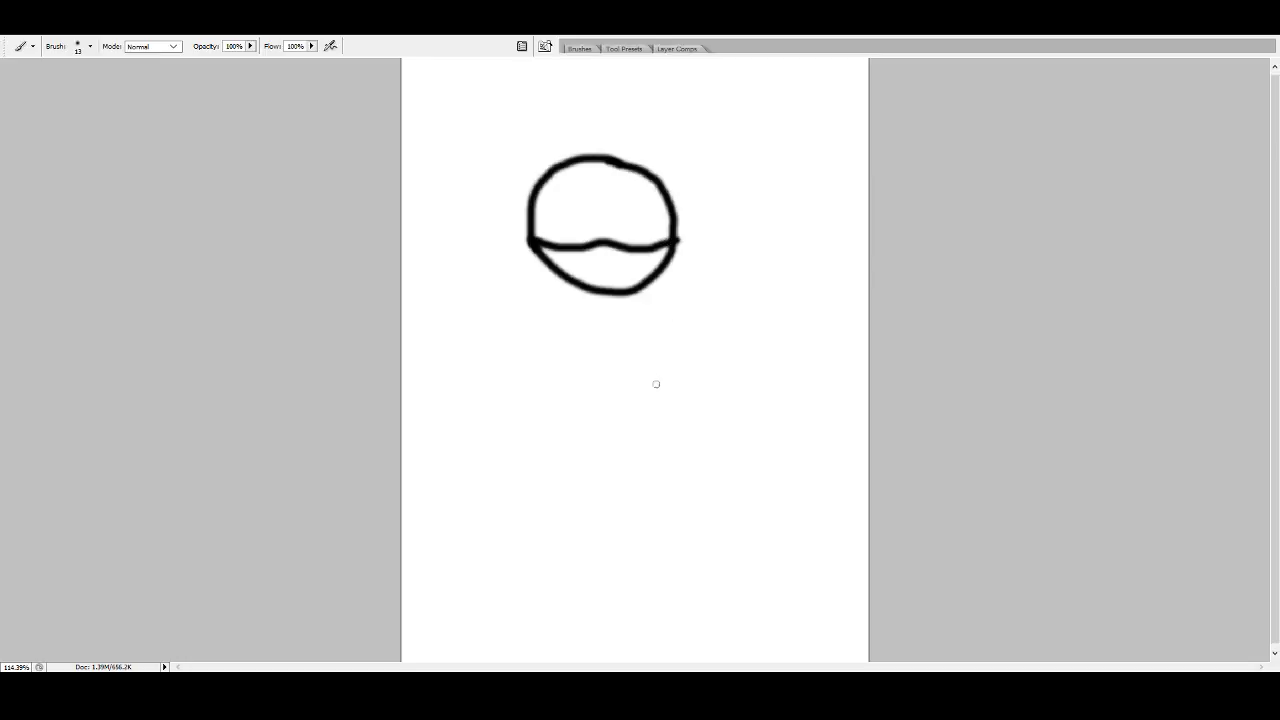
{"action": "key", "text": "ctrl+z"}
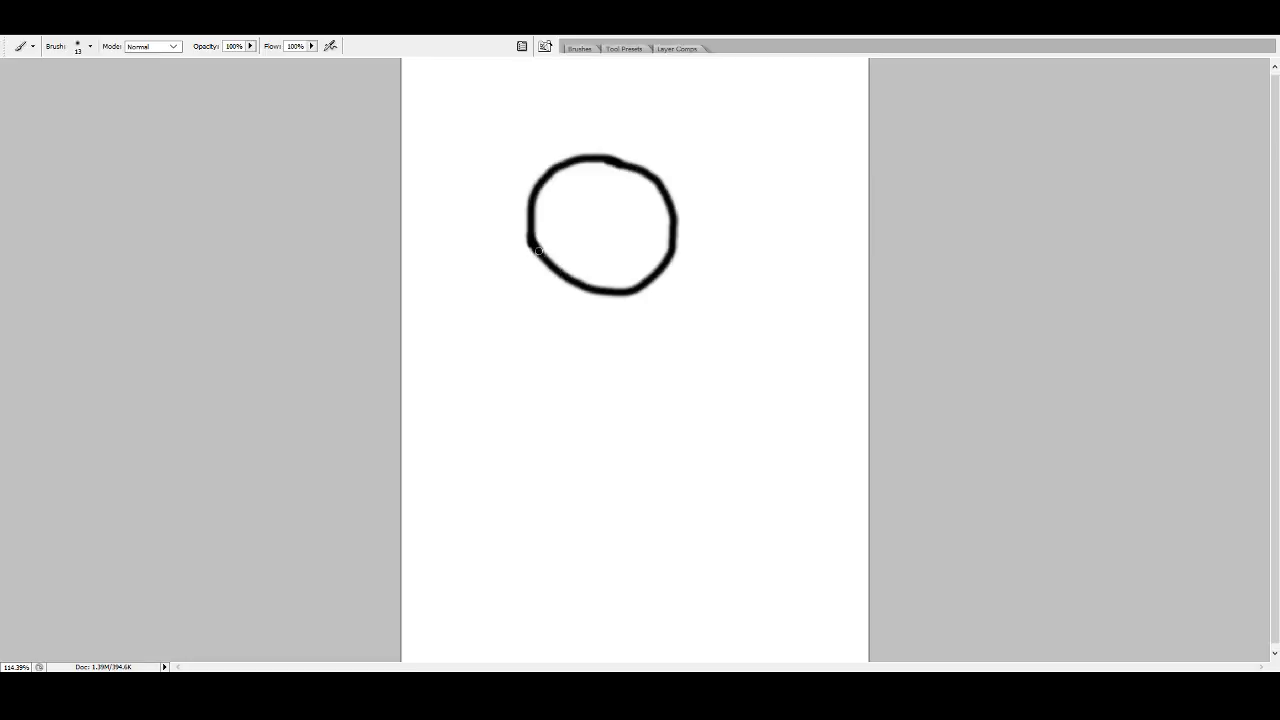
{"action": "left_click_drag", "start_coordinate": [546, 256], "coordinate": [553, 256]}
{"action": "key", "text": "ctrl+z"}
- Complete the head with a wavy muzzle line, filled nose, small mouth, oval eyes and a large ear on each side
{"action": "mouse_move", "coordinate": [533, 246]}
{"action": "left_mouse_down"}
{"action": "mouse_move", "coordinate": [608, 236]}
{"action": "mouse_move", "coordinate": [674, 242]}
{"action": "mouse_move", "coordinate": [611, 256]}
{"action": "left_mouse_up"}
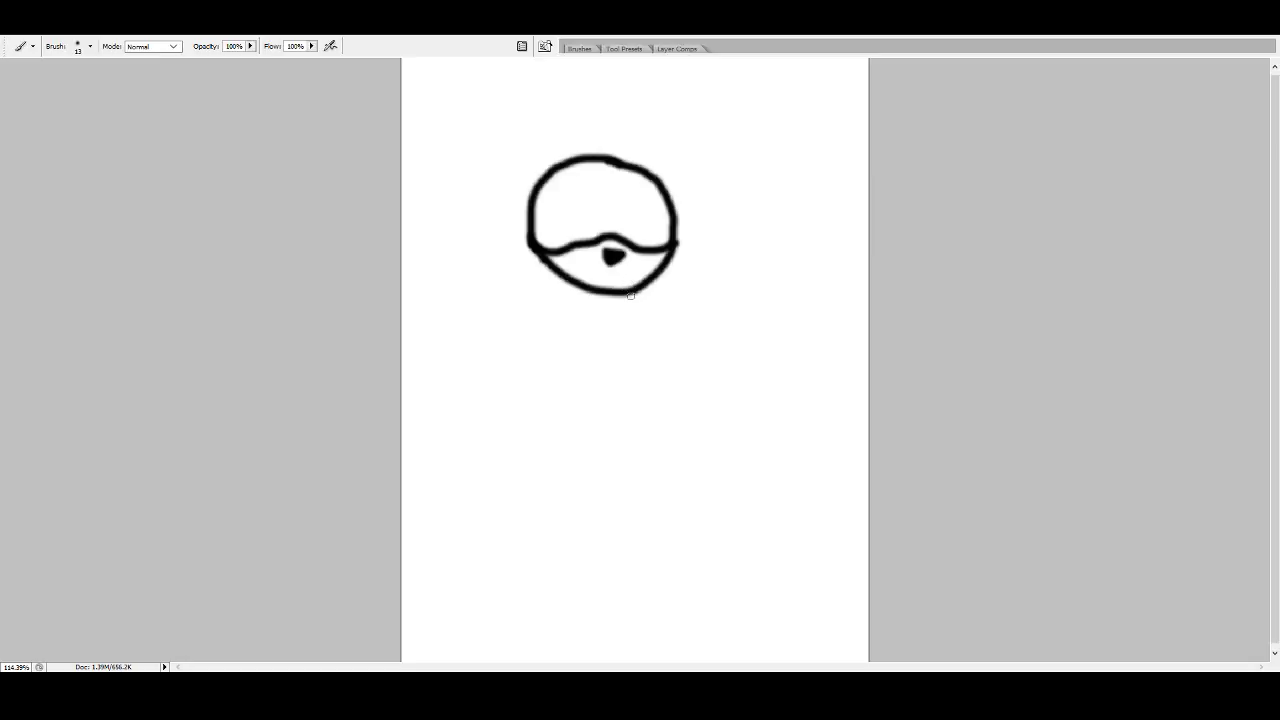
{"action": "mouse_move", "coordinate": [624, 262]}
{"action": "left_mouse_down"}
{"action": "mouse_move", "coordinate": [627, 285]}
{"action": "mouse_move", "coordinate": [598, 271]}
{"action": "left_mouse_up"}
{"action": "mouse_move", "coordinate": [575, 243]}
{"action": "left_mouse_down"}
{"action": "mouse_move", "coordinate": [574, 212]}
{"action": "mouse_move", "coordinate": [577, 245]}
{"action": "mouse_move", "coordinate": [580, 212]}
{"action": "mouse_move", "coordinate": [576, 236]}
{"action": "mouse_move", "coordinate": [643, 214]}
{"action": "mouse_move", "coordinate": [644, 234]}
{"action": "left_mouse_up"}
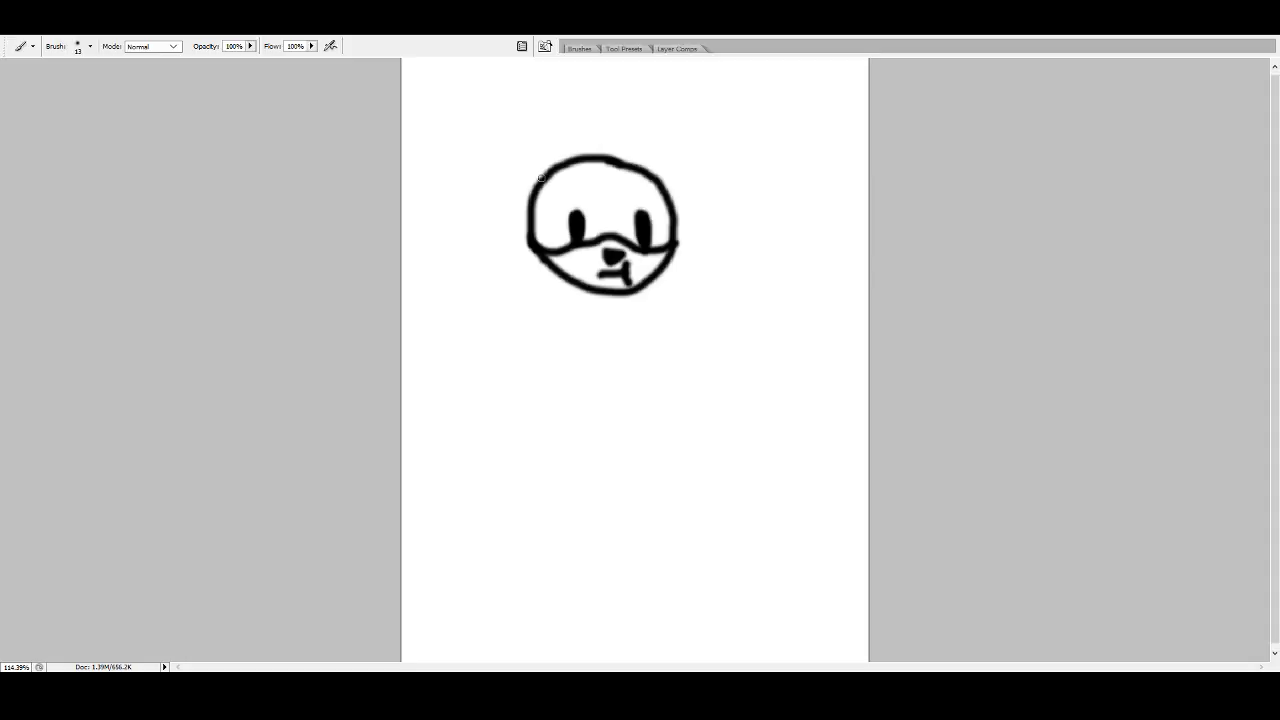
{"action": "mouse_move", "coordinate": [541, 177]}
{"action": "left_mouse_down"}
{"action": "mouse_move", "coordinate": [489, 198]}
{"action": "mouse_move", "coordinate": [475, 236]}
{"action": "mouse_move", "coordinate": [532, 262]}
{"action": "mouse_move", "coordinate": [546, 255]}
{"action": "left_mouse_up"}
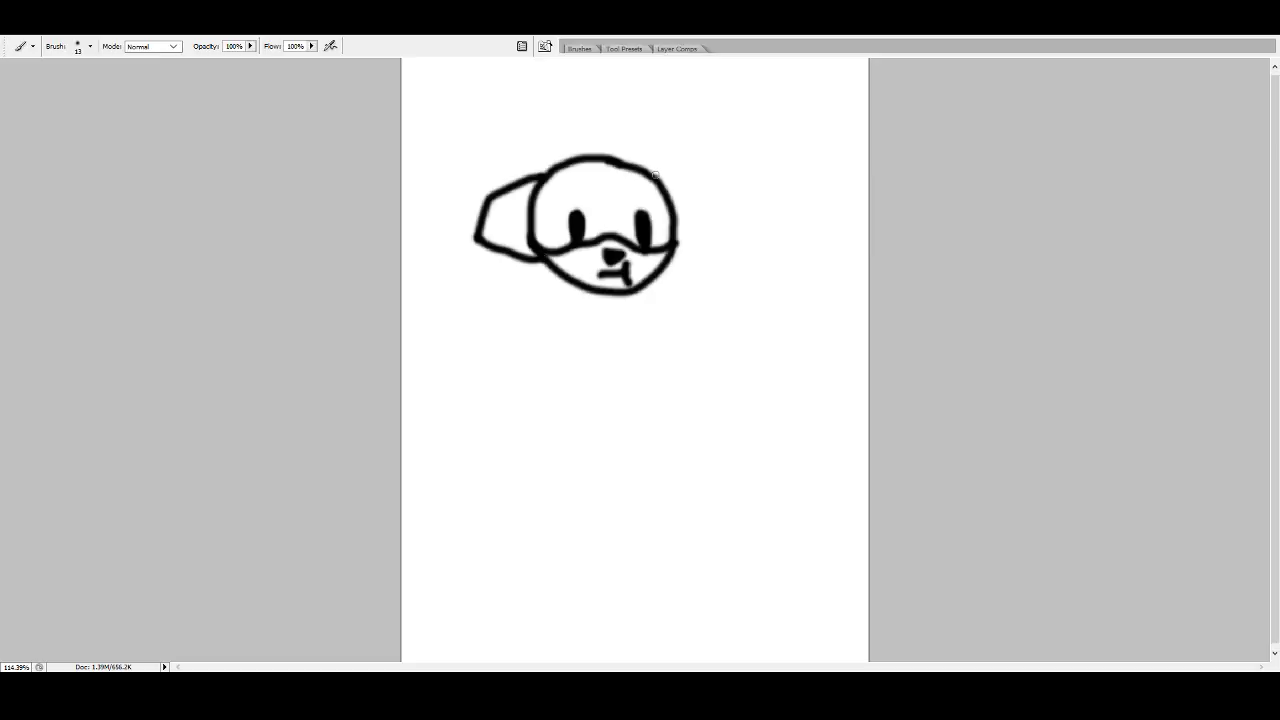
{"action": "mouse_move", "coordinate": [656, 175]}
{"action": "left_mouse_down"}
{"action": "mouse_move", "coordinate": [729, 201]}
{"action": "mouse_move", "coordinate": [715, 236]}
{"action": "mouse_move", "coordinate": [672, 251]}
{"action": "left_mouse_up"}
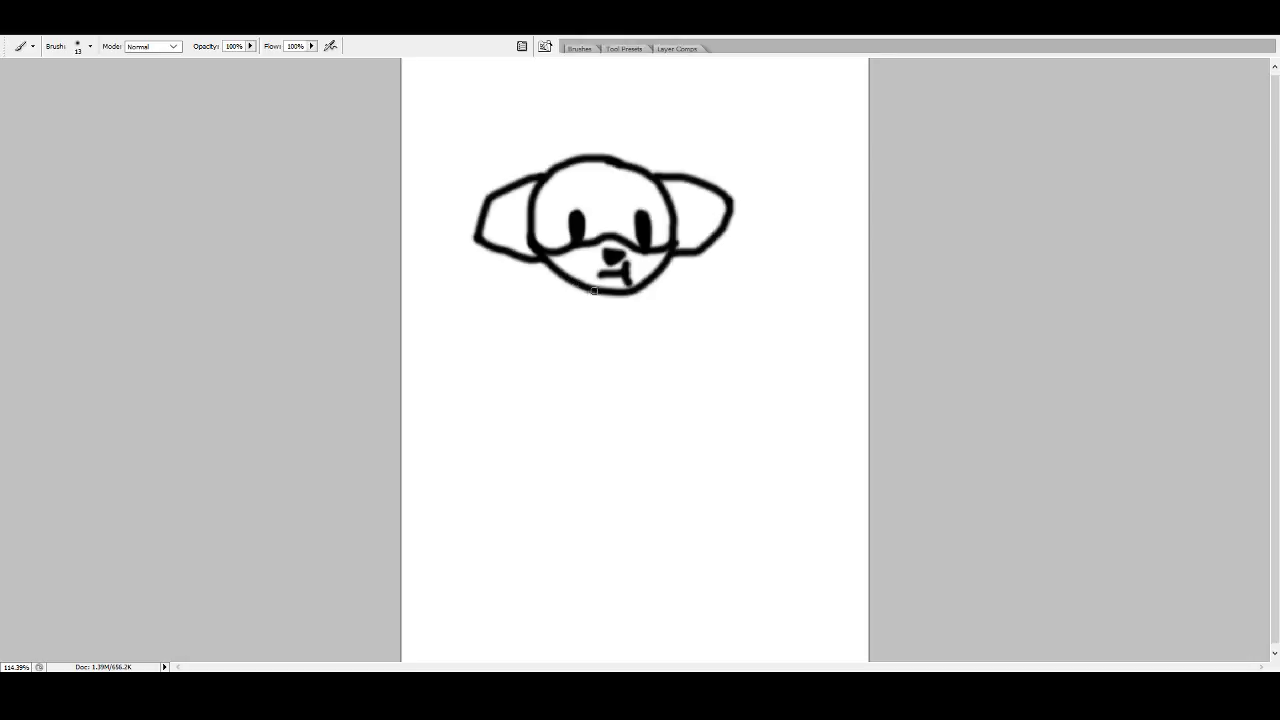
- Draw a short neck and sloping shoulders below the head, with two hanging arms ending in small round hands
{"action": "left_click_drag", "start_coordinate": [592, 296], "coordinate": [641, 306]}
{"action": "mouse_move", "coordinate": [593, 308]}
{"action": "left_mouse_down"}
{"action": "mouse_move", "coordinate": [559, 323]}
{"action": "mouse_move", "coordinate": [557, 437]}
{"action": "left_mouse_up"}
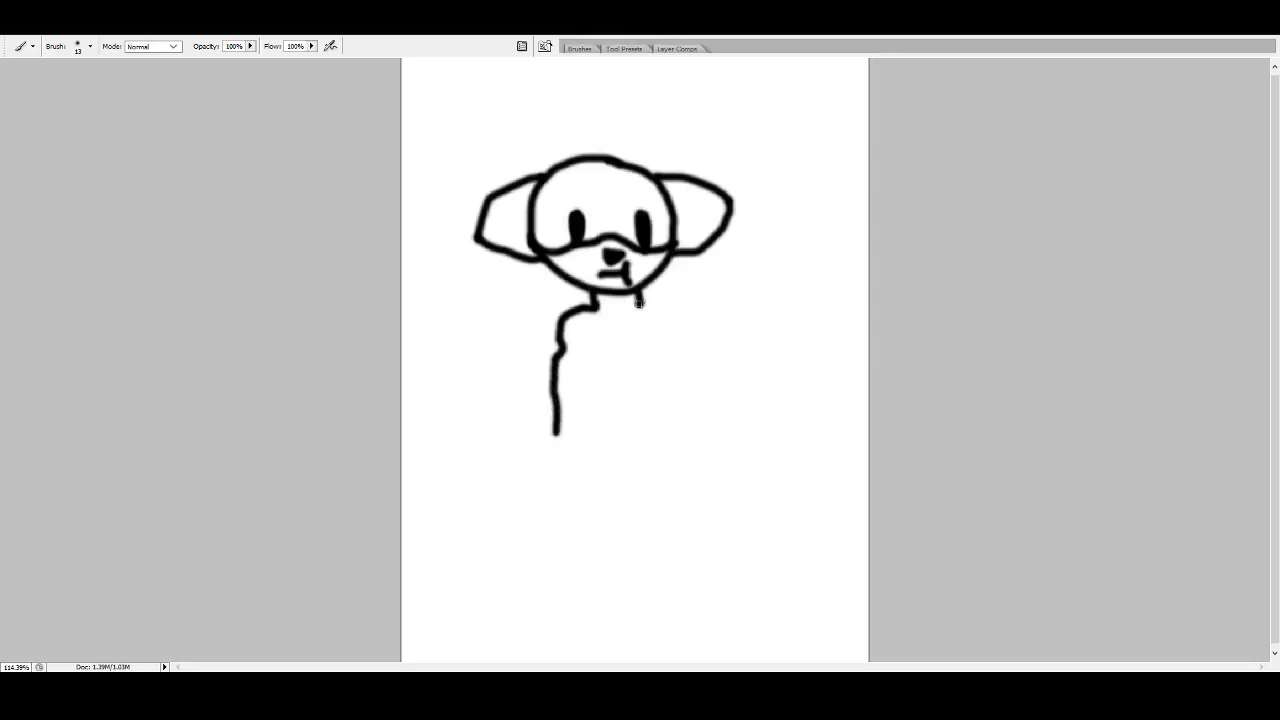
{"action": "mouse_move", "coordinate": [637, 300]}
{"action": "left_mouse_down"}
{"action": "mouse_move", "coordinate": [674, 322]}
{"action": "mouse_move", "coordinate": [701, 445]}
{"action": "left_mouse_up"}
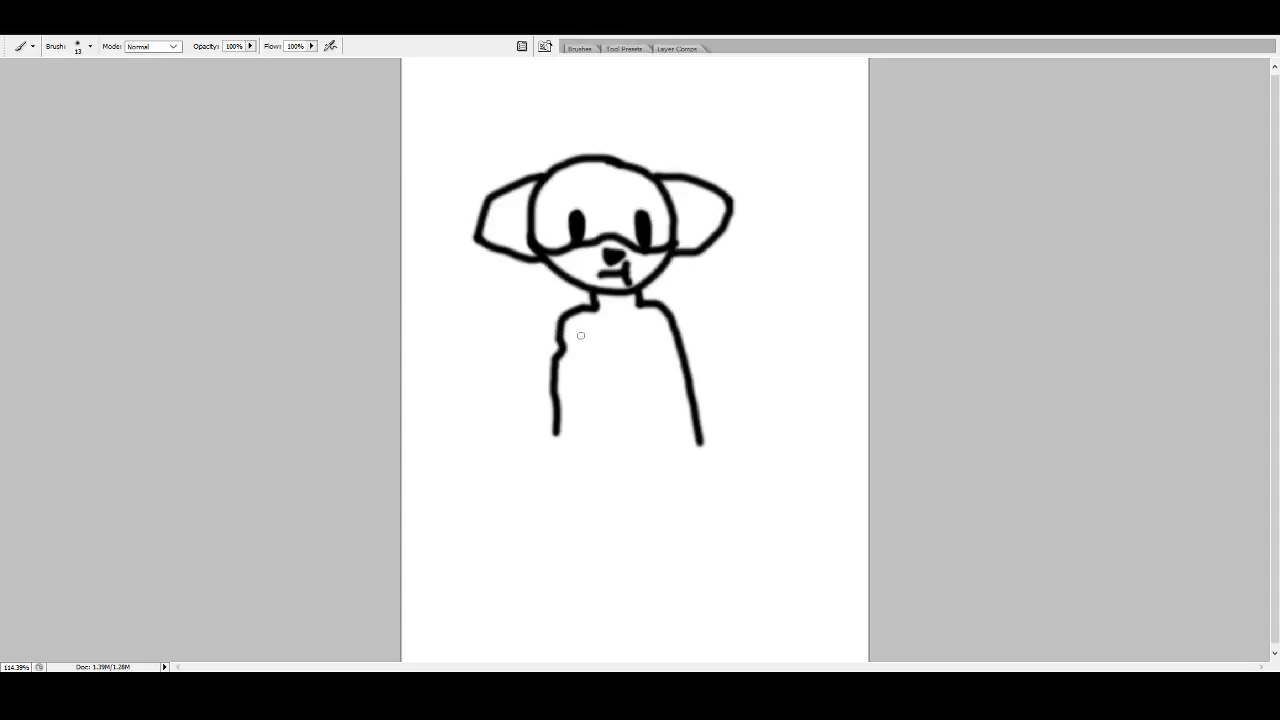
{"action": "left_click_drag", "start_coordinate": [582, 334], "coordinate": [585, 429]}
{"action": "left_click_drag", "start_coordinate": [645, 332], "coordinate": [675, 438]}
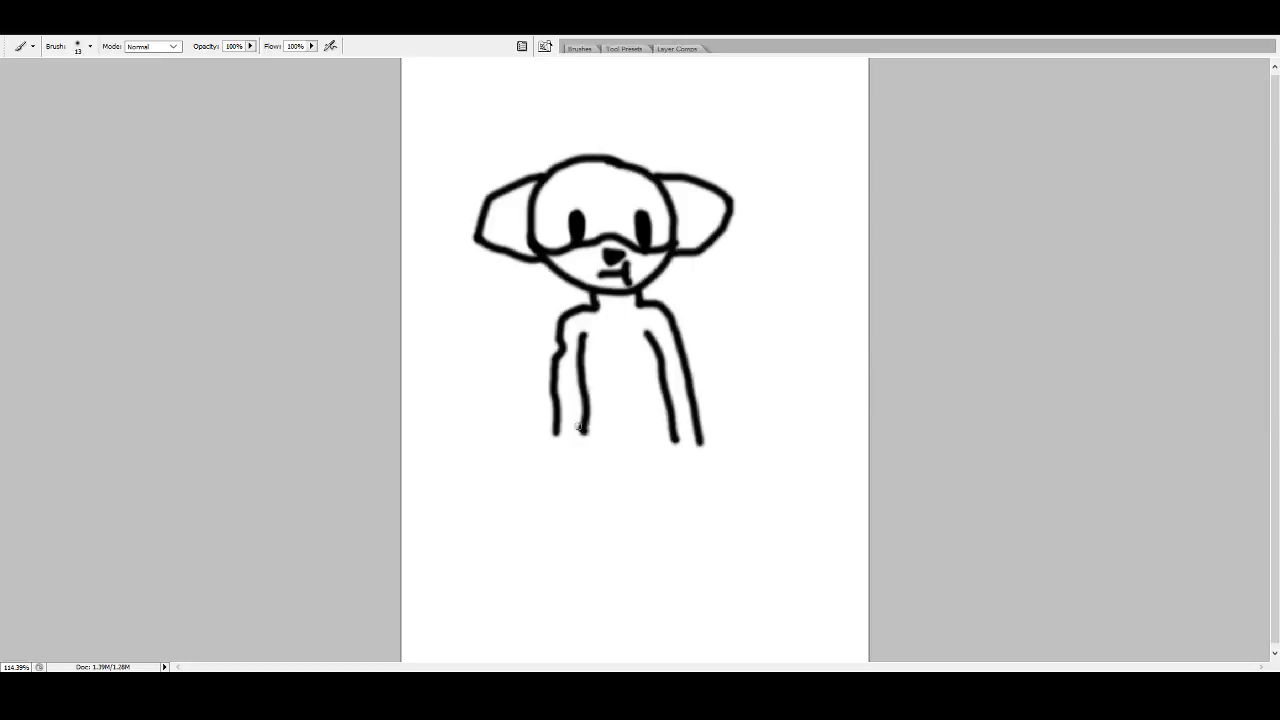
{"action": "mouse_move", "coordinate": [578, 428]}
{"action": "left_mouse_down"}
{"action": "mouse_move", "coordinate": [556, 444]}
{"action": "mouse_move", "coordinate": [590, 442]}
{"action": "mouse_move", "coordinate": [584, 428]}
{"action": "left_mouse_up"}
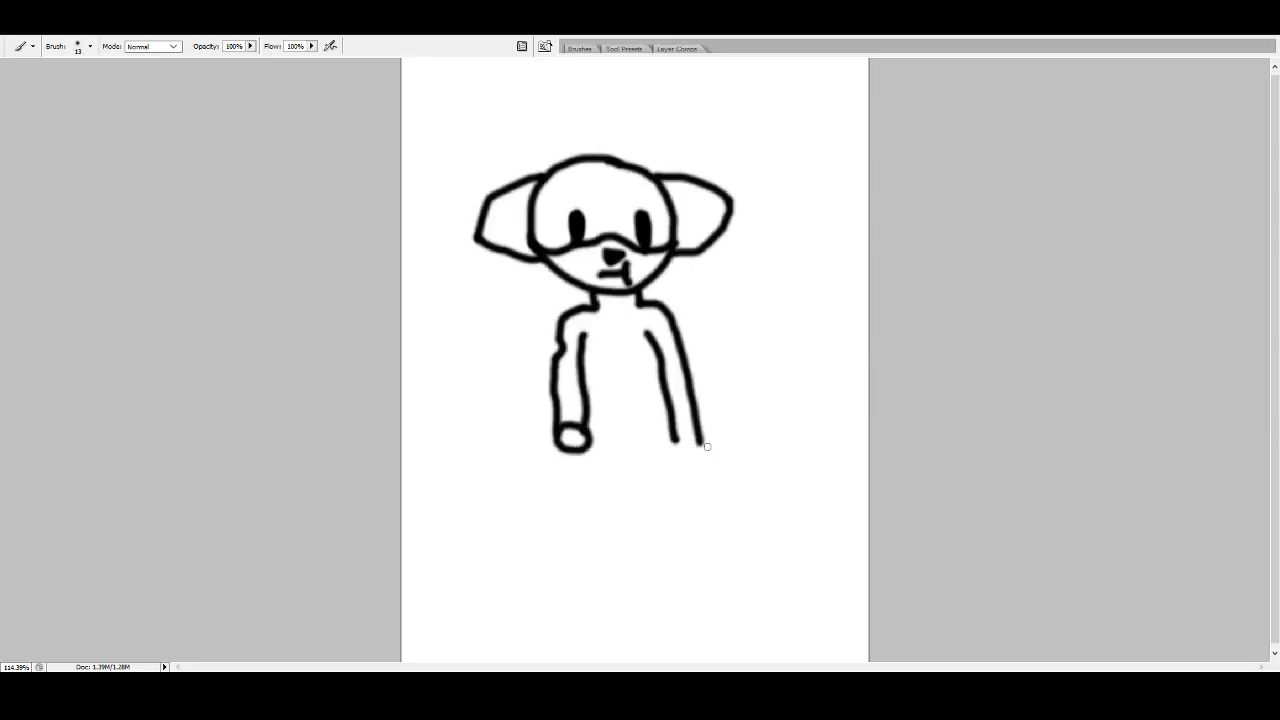
{"action": "mouse_move", "coordinate": [684, 432]}
{"action": "left_mouse_down"}
{"action": "mouse_move", "coordinate": [706, 446]}
{"action": "mouse_move", "coordinate": [676, 454]}
{"action": "mouse_move", "coordinate": [706, 448]}
{"action": "mouse_move", "coordinate": [698, 438]}
{"action": "mouse_move", "coordinate": [696, 452]}
{"action": "left_mouse_up"}
- Draw the flared dress hem between the hands and two legs below it, with a foot on the figure's left-hand leg
{"action": "mouse_move", "coordinate": [583, 451]}
{"action": "left_mouse_down"}
{"action": "mouse_move", "coordinate": [562, 477]}
{"action": "mouse_move", "coordinate": [700, 473]}
{"action": "mouse_move", "coordinate": [686, 461]}
{"action": "left_mouse_up"}
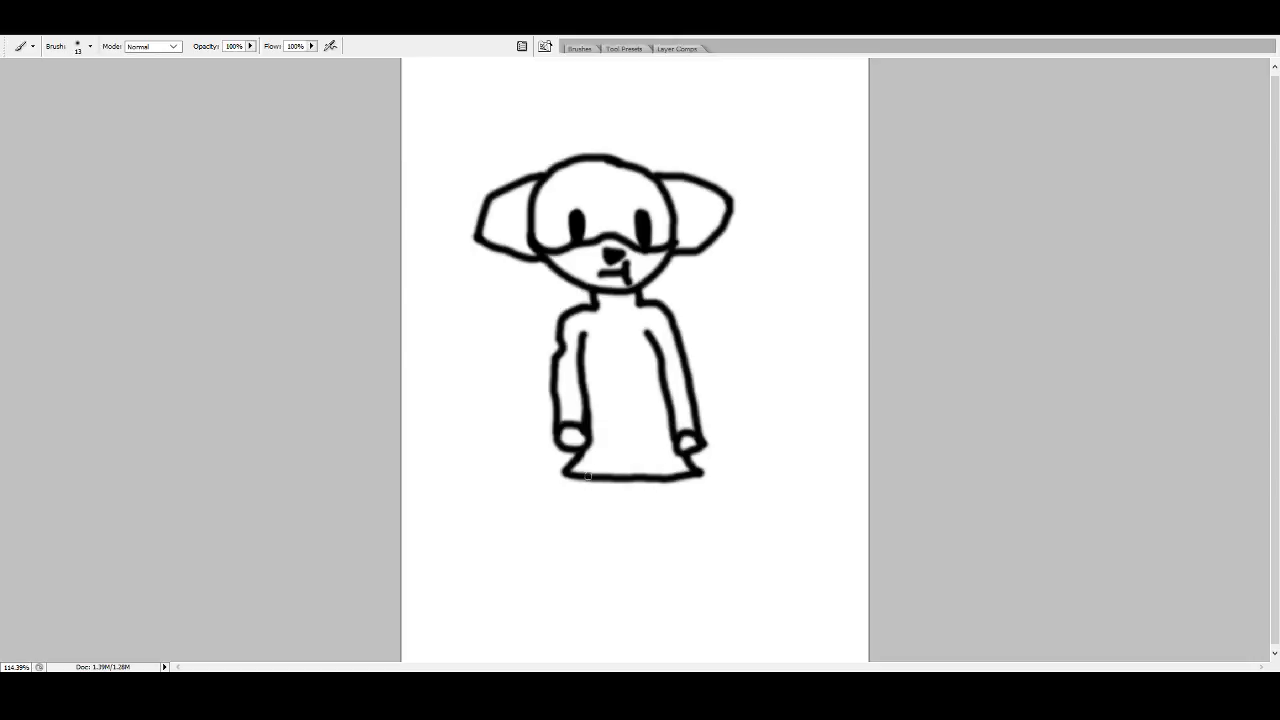
{"action": "left_click_drag", "start_coordinate": [588, 476], "coordinate": [589, 589]}
{"action": "left_click_drag", "start_coordinate": [678, 477], "coordinate": [681, 591]}
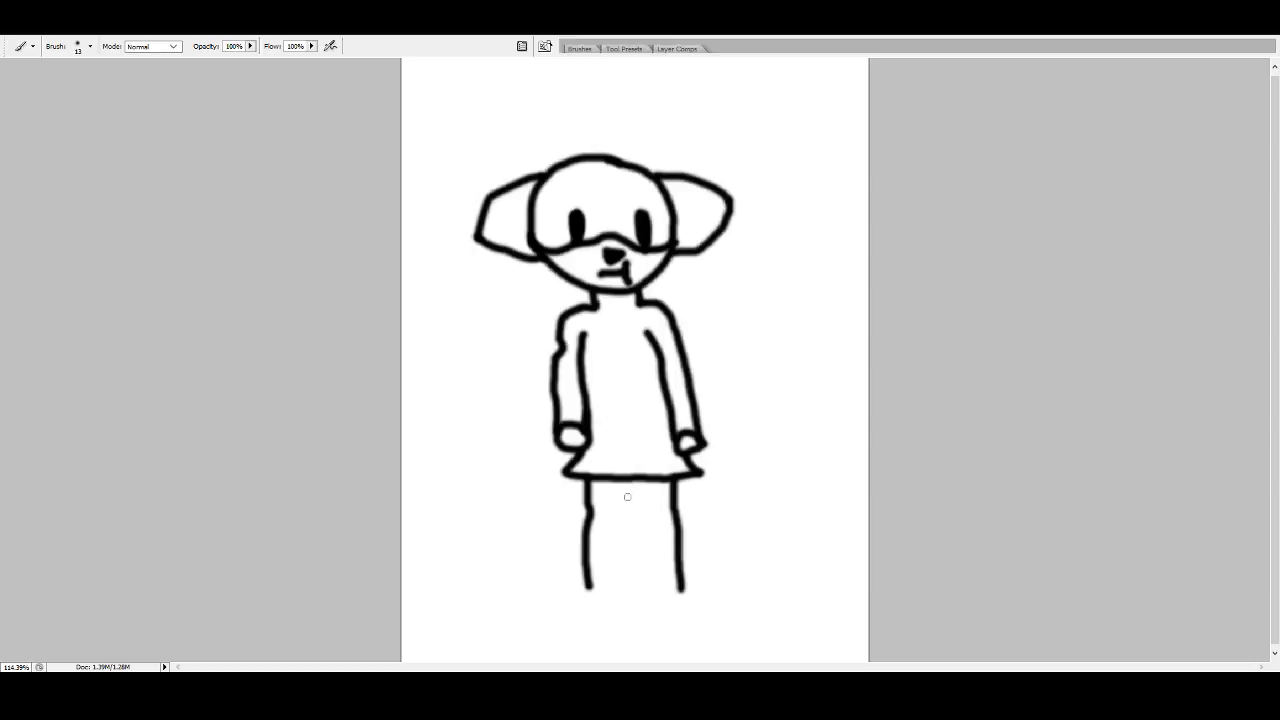
{"action": "left_click", "coordinate": [754, 419]}
{"action": "key", "text": "ctrl+z"}
{"action": "left_click_drag", "start_coordinate": [632, 492], "coordinate": [622, 598]}
{"action": "left_click_drag", "start_coordinate": [629, 491], "coordinate": [652, 597]}
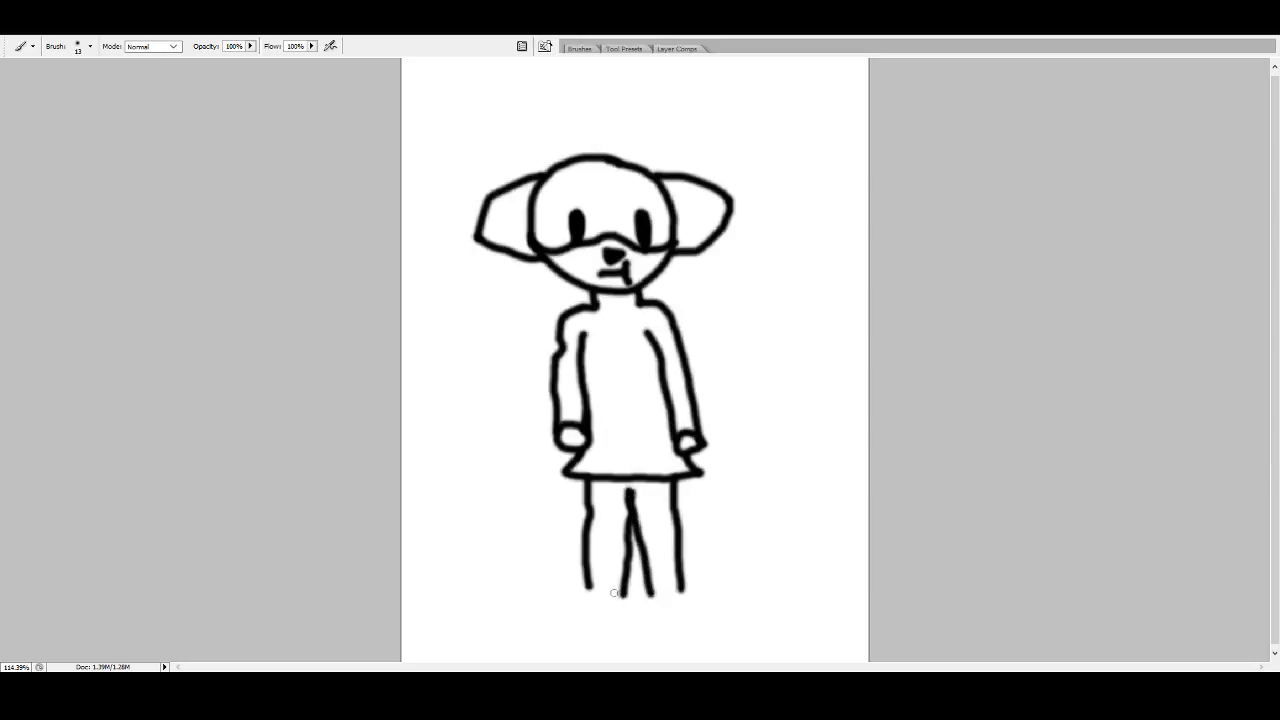
{"action": "mouse_move", "coordinate": [621, 595]}
{"action": "left_mouse_down"}
{"action": "mouse_move", "coordinate": [582, 598]}
{"action": "mouse_move", "coordinate": [618, 608]}
{"action": "mouse_move", "coordinate": [627, 594]}
{"action": "left_mouse_up"}
- Scribble test strokes beside the figure with a 1 px brush, and erase them with the 13 px Eraser
{"action": "mouse_move", "coordinate": [751, 414]}
{"action": "left_mouse_down"}
{"action": "mouse_move", "coordinate": [747, 500]}
{"action": "mouse_move", "coordinate": [782, 450]}
{"action": "mouse_move", "coordinate": [772, 472]}
{"action": "mouse_move", "coordinate": [752, 470]}
{"action": "mouse_move", "coordinate": [784, 470]}
{"action": "mouse_move", "coordinate": [770, 442]}
{"action": "mouse_move", "coordinate": [758, 496]}
{"action": "left_mouse_up"}
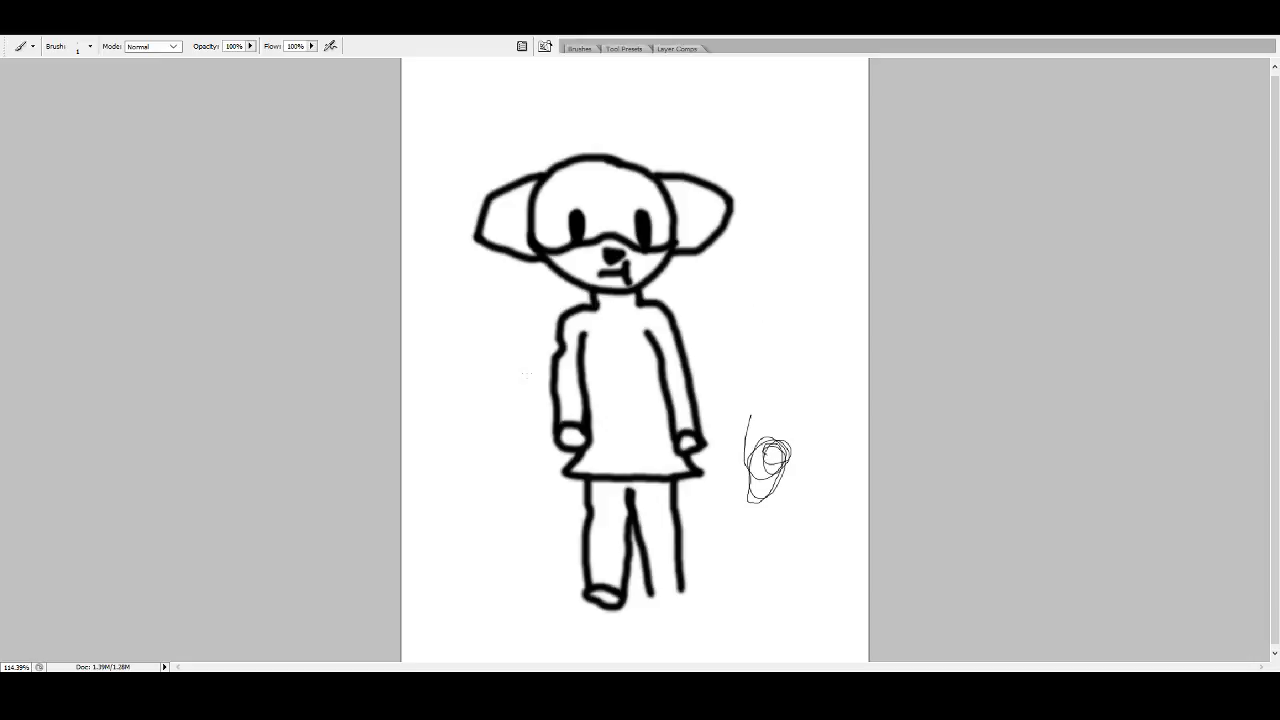
{"action": "left_click_drag", "start_coordinate": [787, 386], "coordinate": [808, 410]}
{"action": "key", "text": "ctrl+z"}
{"action": "key", "text": "ctrl+z"}
{"action": "key", "text": "ctrl+z"}
{"action": "key", "text": "ctrl+z"}
{"action": "key", "text": "ctrl+z"}
{"action": "key", "text": "ctrl+z"}
{"action": "key", "text": "ctrl+z"}
{"action": "key", "text": "ctrl+z"}
{"action": "key", "text": "e"}
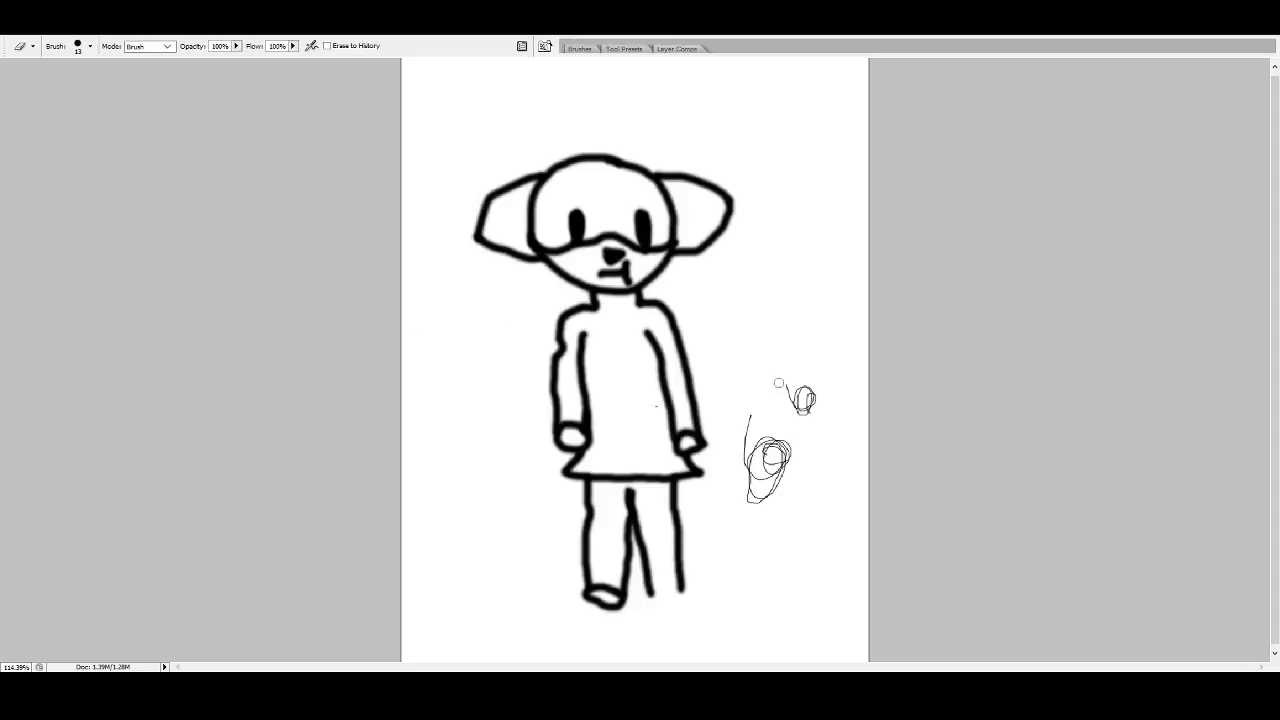
{"action": "mouse_move", "coordinate": [812, 388]}
{"action": "left_mouse_down"}
{"action": "mouse_move", "coordinate": [764, 509]}
{"action": "mouse_move", "coordinate": [751, 410]}
{"action": "mouse_move", "coordinate": [749, 466]}
{"action": "mouse_move", "coordinate": [746, 423]}
{"action": "left_mouse_up"}
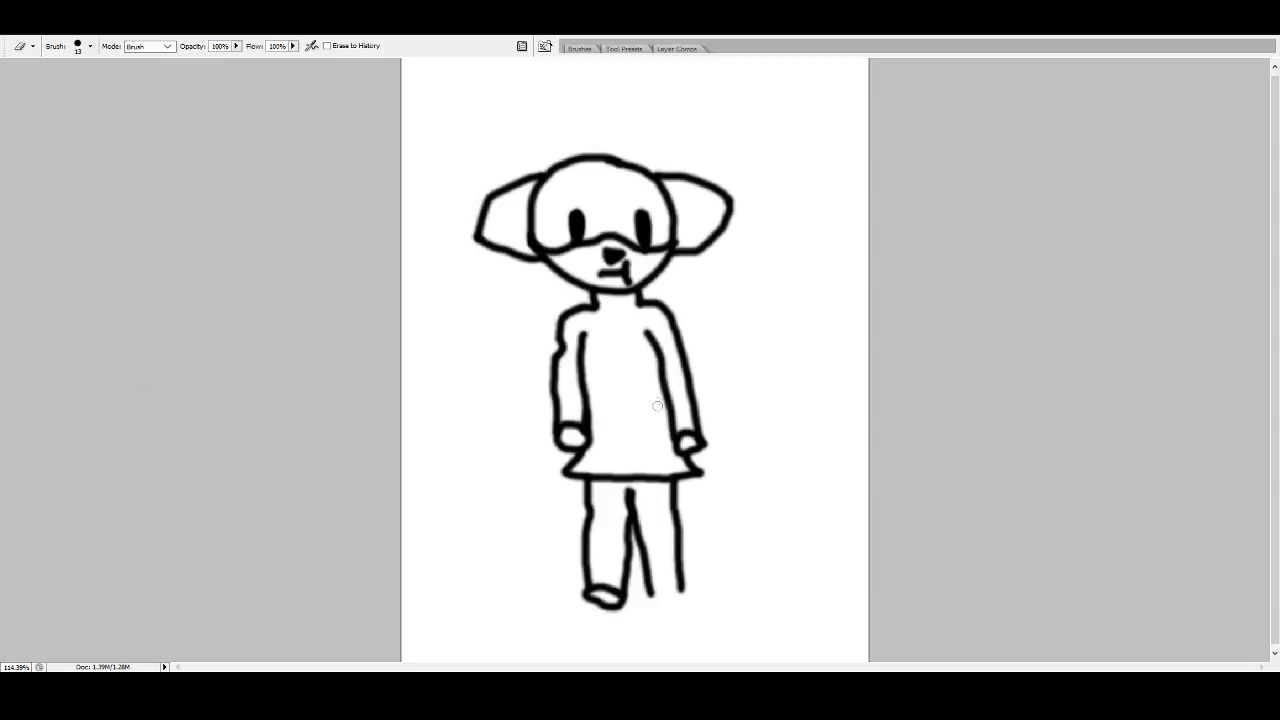
- Paint test strokes beside the figure at brush sizes of 9 px and 13 px, undoing each one
{"action": "key", "text": "b"}
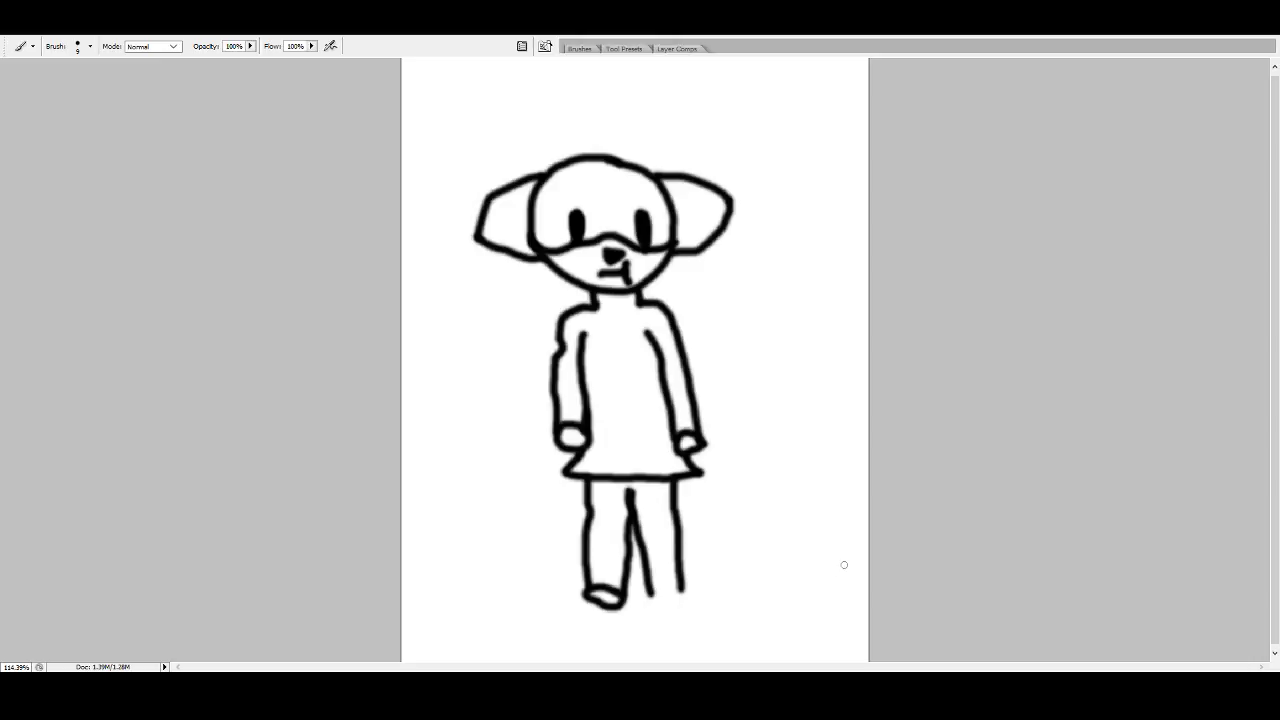
{"action": "left_click_drag", "start_coordinate": [778, 282], "coordinate": [770, 371]}
{"action": "key", "text": "ctrl+z"}
{"action": "left_click_drag", "start_coordinate": [824, 638], "coordinate": [858, 626]}
{"action": "key", "text": "ctrl+z"}
{"action": "left_click_drag", "start_coordinate": [762, 352], "coordinate": [743, 476]}
{"action": "key", "text": "ctrl+z"}
{"action": "key", "text": "period"}
{"action": "left_click_drag", "start_coordinate": [754, 368], "coordinate": [754, 472]}
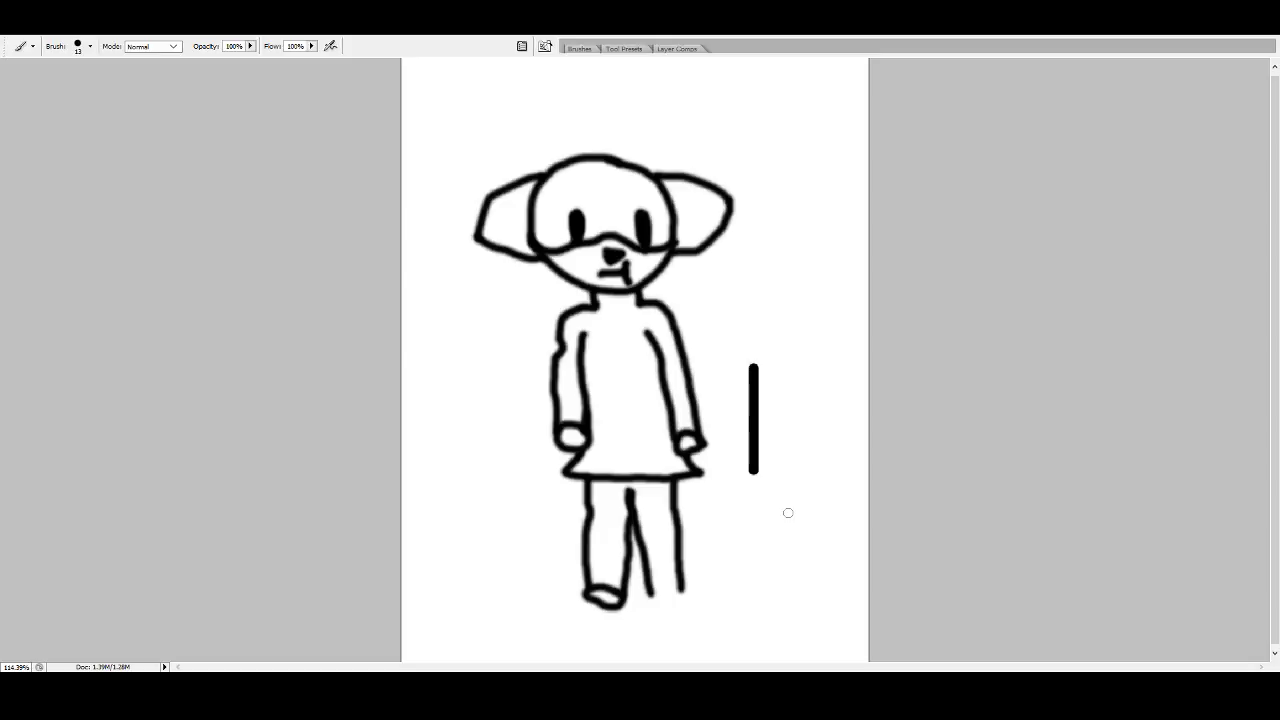
{"action": "key", "text": "ctrl+z"}
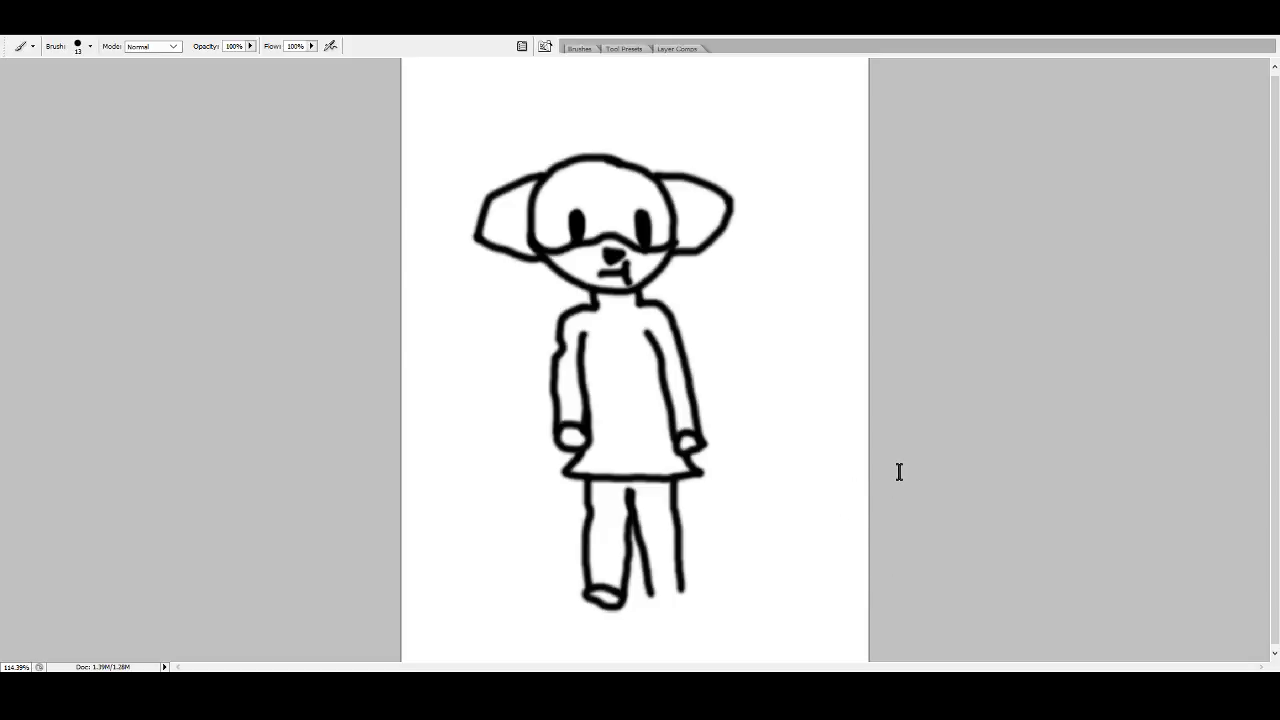
- Paint a short slanted line and an oval beside the figure with a 10 px brush, and remove both
{"action": "key", "text": "bracketleft"}
{"action": "left_click_drag", "start_coordinate": [794, 323], "coordinate": [774, 395]}
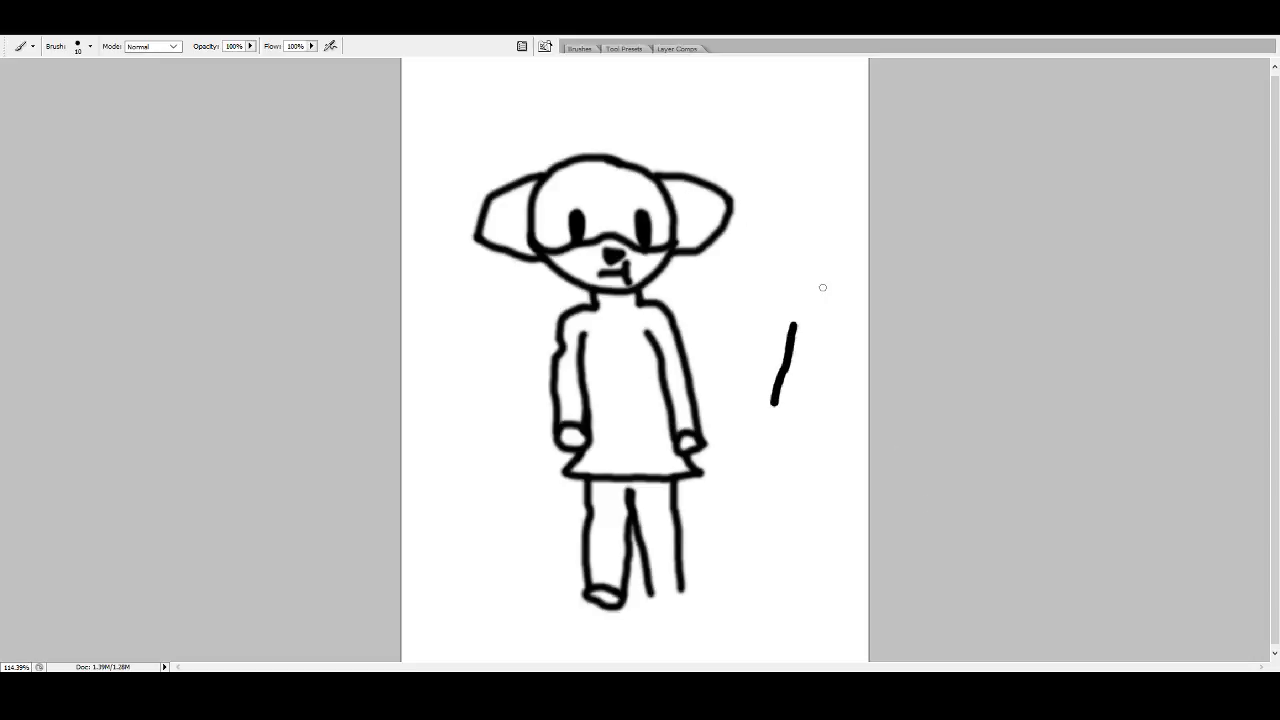
{"action": "mouse_move", "coordinate": [817, 497]}
{"action": "left_mouse_down"}
{"action": "mouse_move", "coordinate": [833, 560]}
{"action": "mouse_move", "coordinate": [805, 489]}
{"action": "left_mouse_up"}
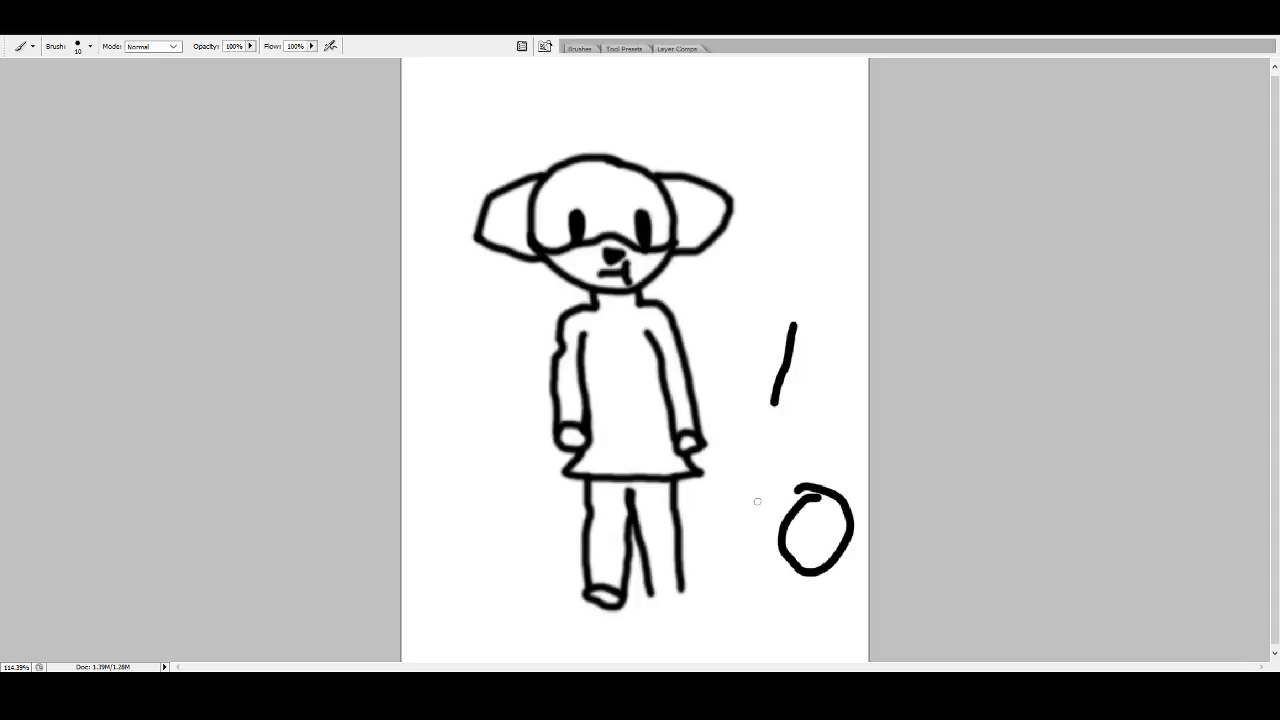
{"action": "key", "text": "ctrl+z"}
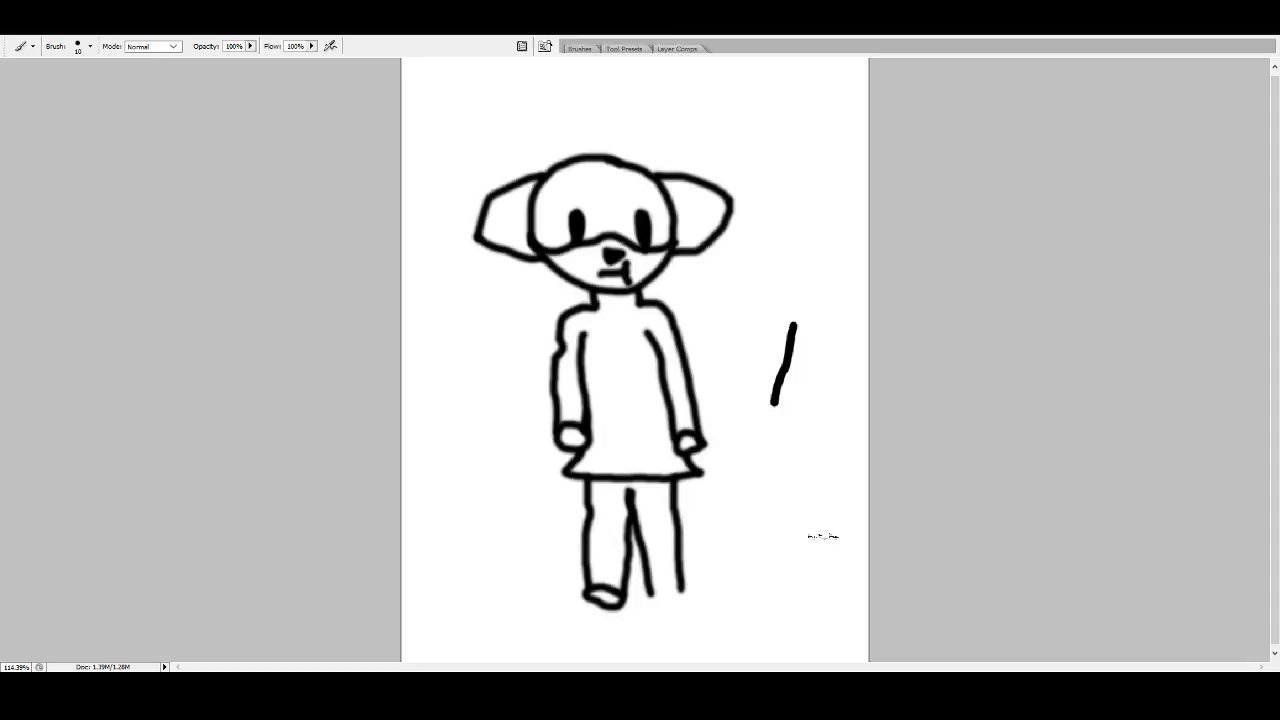
{"action": "key", "text": "ctrl+z"}
{"action": "key", "text": "ctrl+z"}
{"action": "key", "text": "e"}
{"action": "left_click_drag", "start_coordinate": [792, 318], "coordinate": [788, 394]}
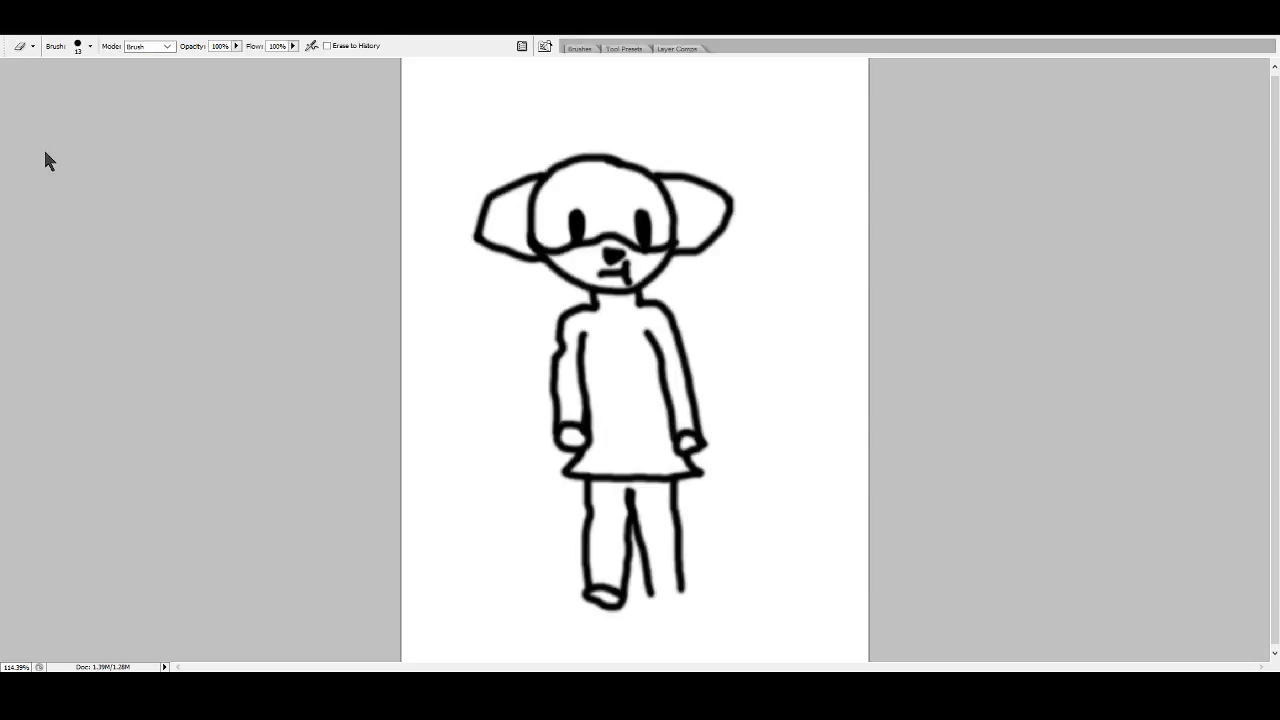
- Draw the missing foot, a two-piece collar at the neck and two round buttons on the dress with the 10 px Brush
{"action": "key", "text": "b"}
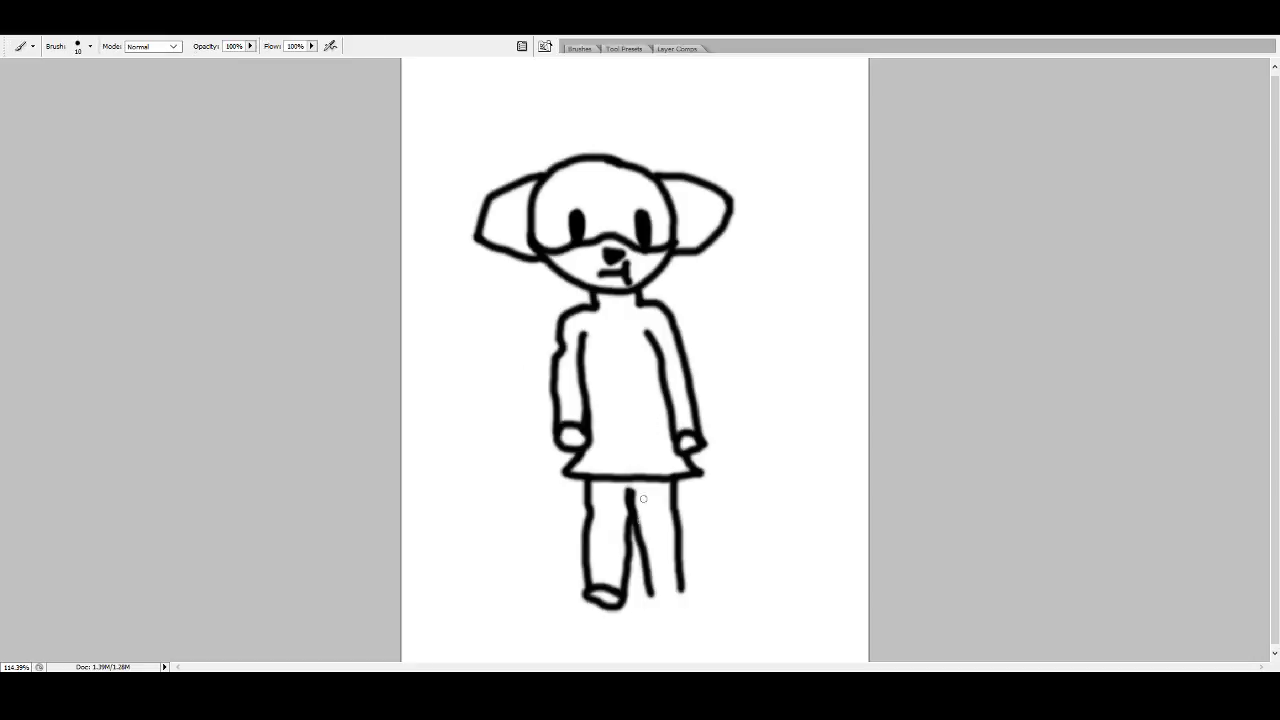
{"action": "mouse_move", "coordinate": [650, 596]}
{"action": "left_mouse_down"}
{"action": "mouse_move", "coordinate": [668, 583]}
{"action": "mouse_move", "coordinate": [686, 599]}
{"action": "mouse_move", "coordinate": [650, 600]}
{"action": "left_mouse_up"}
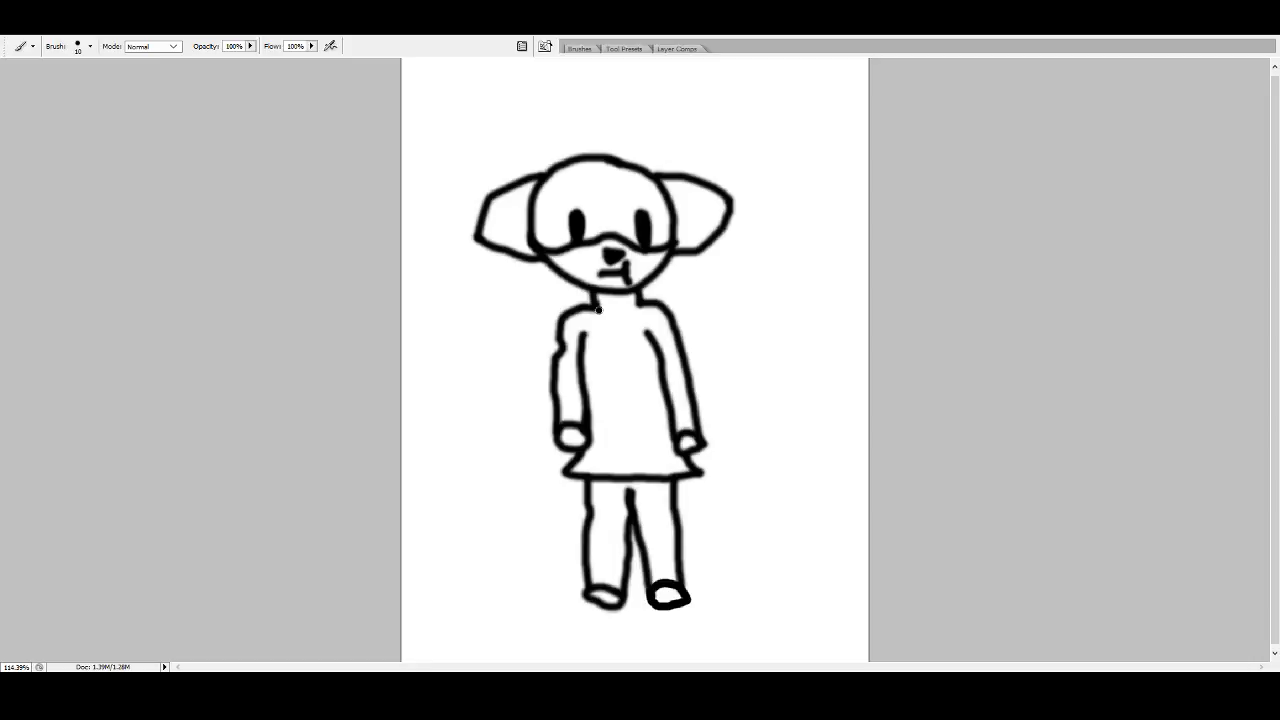
{"action": "mouse_move", "coordinate": [592, 306]}
{"action": "left_mouse_down"}
{"action": "mouse_move", "coordinate": [642, 297]}
{"action": "mouse_move", "coordinate": [616, 326]}
{"action": "mouse_move", "coordinate": [641, 306]}
{"action": "left_mouse_up"}
{"action": "mouse_move", "coordinate": [618, 342]}
{"action": "left_mouse_down"}
{"action": "mouse_move", "coordinate": [624, 390]}
{"action": "mouse_move", "coordinate": [630, 373]}
{"action": "left_mouse_up"}
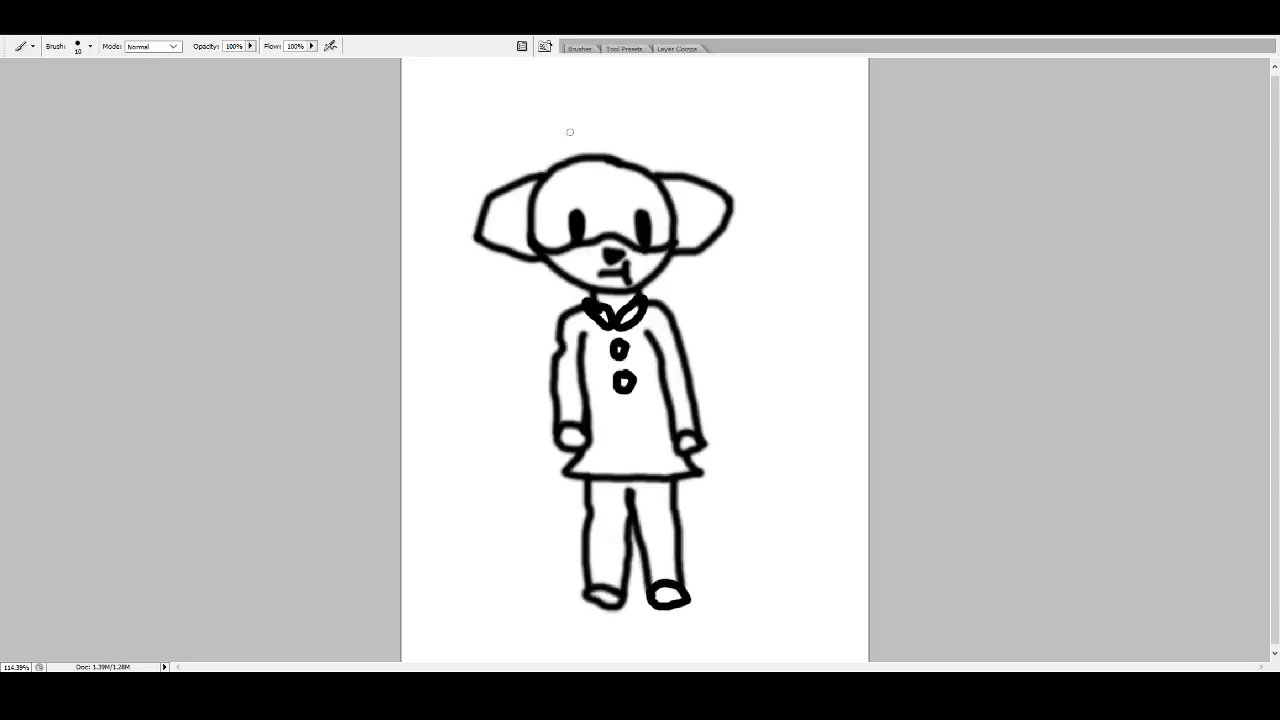
- Draw spiky hair on top of the head, long jagged locks down both sides, and a fringe across the forehead
{"action": "mouse_move", "coordinate": [572, 130]}
{"action": "left_mouse_down"}
{"action": "mouse_move", "coordinate": [540, 110]}
{"action": "mouse_move", "coordinate": [570, 103]}
{"action": "mouse_move", "coordinate": [598, 122]}
{"action": "mouse_move", "coordinate": [588, 82]}
{"action": "mouse_move", "coordinate": [610, 88]}
{"action": "mouse_move", "coordinate": [630, 120]}
{"action": "mouse_move", "coordinate": [647, 82]}
{"action": "mouse_move", "coordinate": [656, 114]}
{"action": "left_mouse_up"}
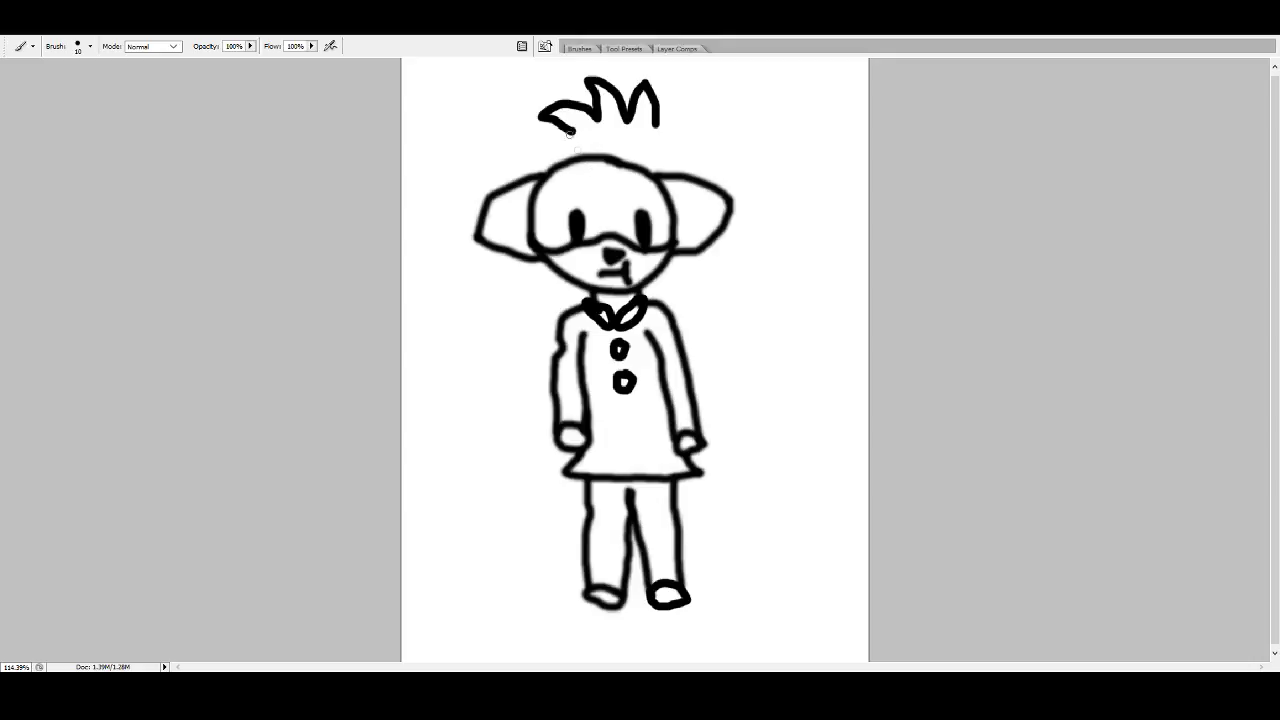
{"action": "left_click_drag", "start_coordinate": [570, 128], "coordinate": [525, 170]}
{"action": "mouse_move", "coordinate": [526, 170]}
{"action": "left_mouse_down"}
{"action": "mouse_move", "coordinate": [515, 278]}
{"action": "mouse_move", "coordinate": [485, 302]}
{"action": "mouse_move", "coordinate": [525, 306]}
{"action": "mouse_move", "coordinate": [539, 290]}
{"action": "mouse_move", "coordinate": [511, 386]}
{"action": "mouse_move", "coordinate": [536, 370]}
{"action": "mouse_move", "coordinate": [544, 420]}
{"action": "mouse_move", "coordinate": [562, 414]}
{"action": "left_mouse_up"}
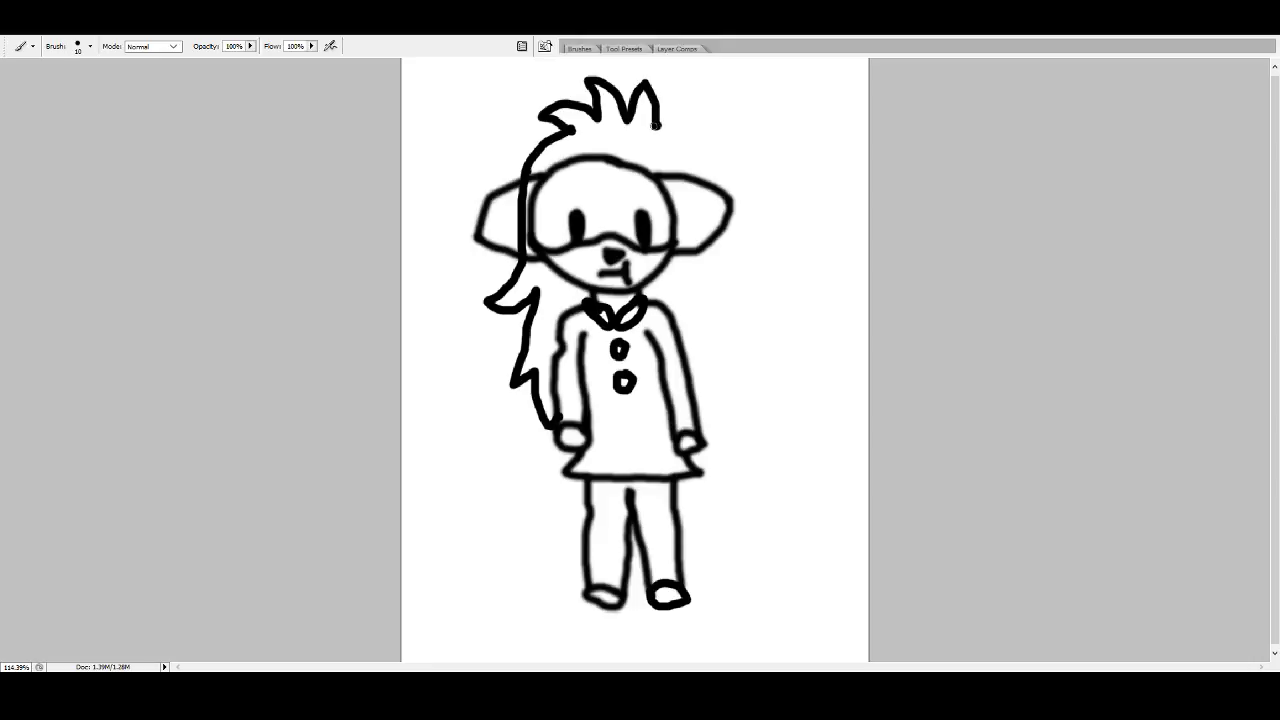
{"action": "left_click_drag", "start_coordinate": [656, 125], "coordinate": [682, 167]}
{"action": "mouse_move", "coordinate": [681, 174]}
{"action": "left_mouse_down"}
{"action": "mouse_move", "coordinate": [734, 298]}
{"action": "mouse_move", "coordinate": [686, 283]}
{"action": "mouse_move", "coordinate": [730, 354]}
{"action": "mouse_move", "coordinate": [729, 367]}
{"action": "mouse_move", "coordinate": [707, 350]}
{"action": "mouse_move", "coordinate": [701, 410]}
{"action": "left_mouse_up"}
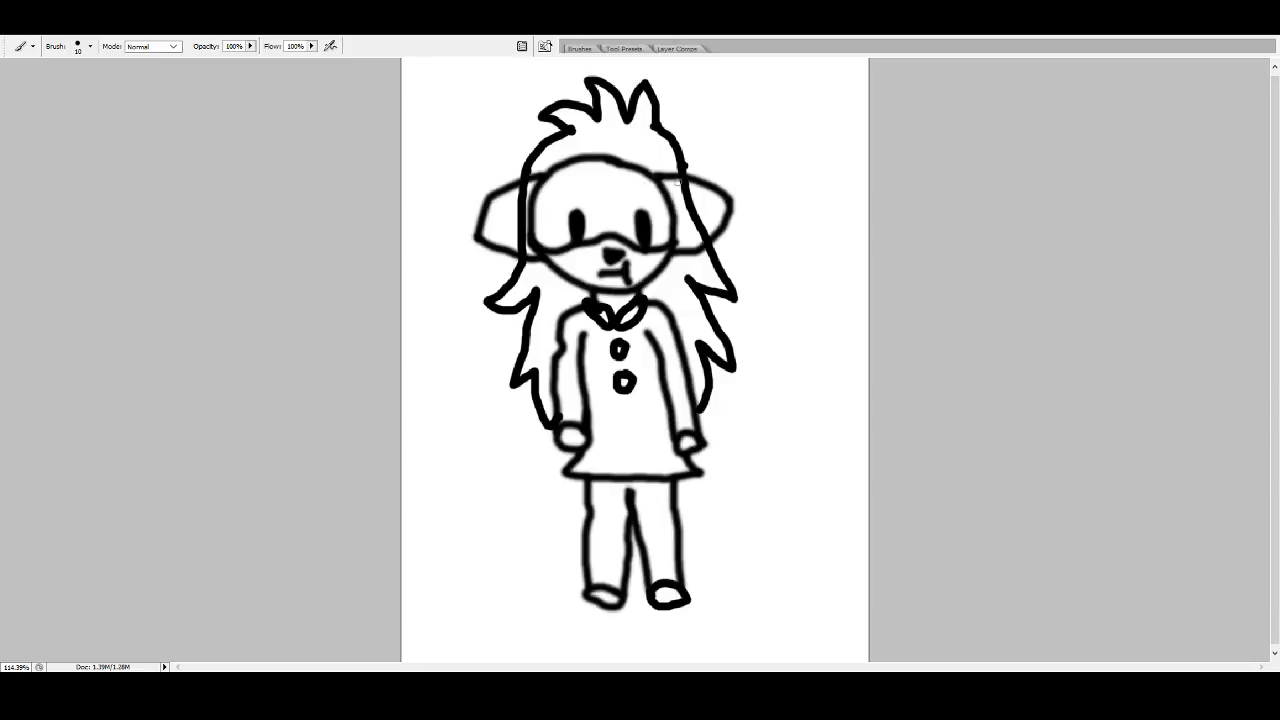
{"action": "mouse_move", "coordinate": [684, 172]}
{"action": "left_mouse_down"}
{"action": "mouse_move", "coordinate": [599, 196]}
{"action": "mouse_move", "coordinate": [601, 180]}
{"action": "mouse_move", "coordinate": [527, 194]}
{"action": "left_mouse_up"}
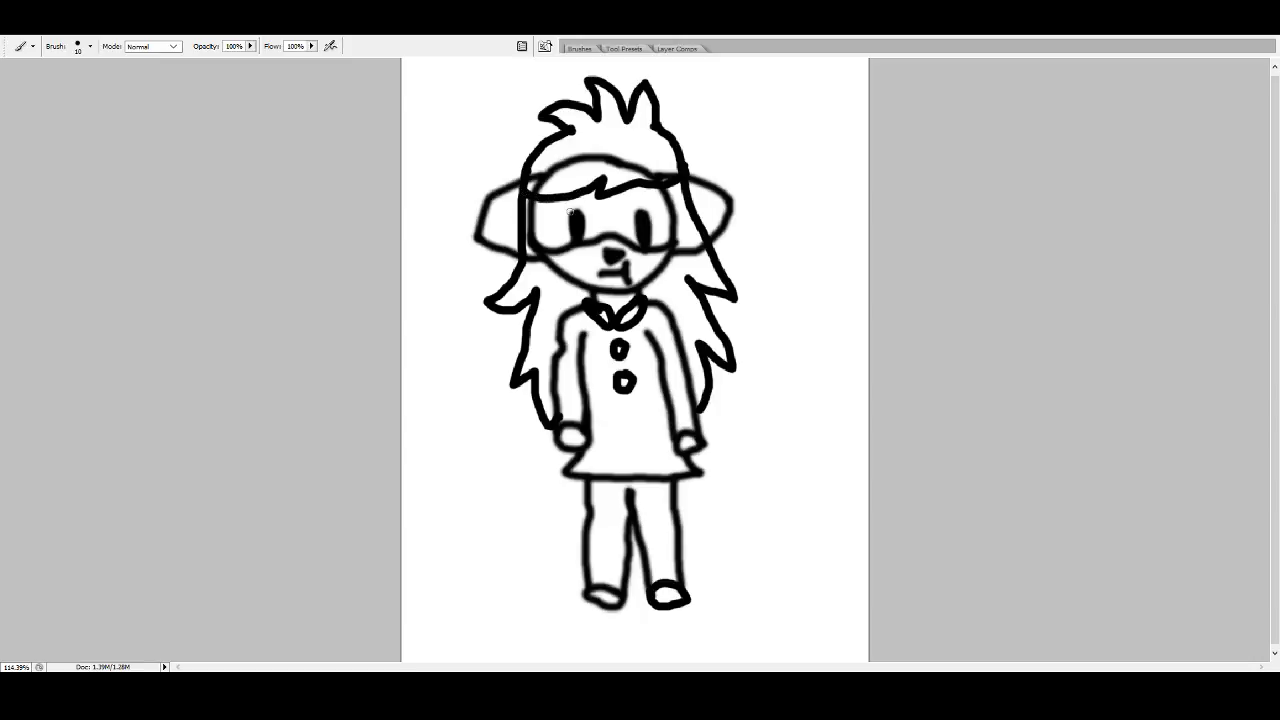
- Erase the head and ear lines showing through the hair with the 13 px Eraser, and repair the fringe with the Brush
{"action": "key", "text": "e"}
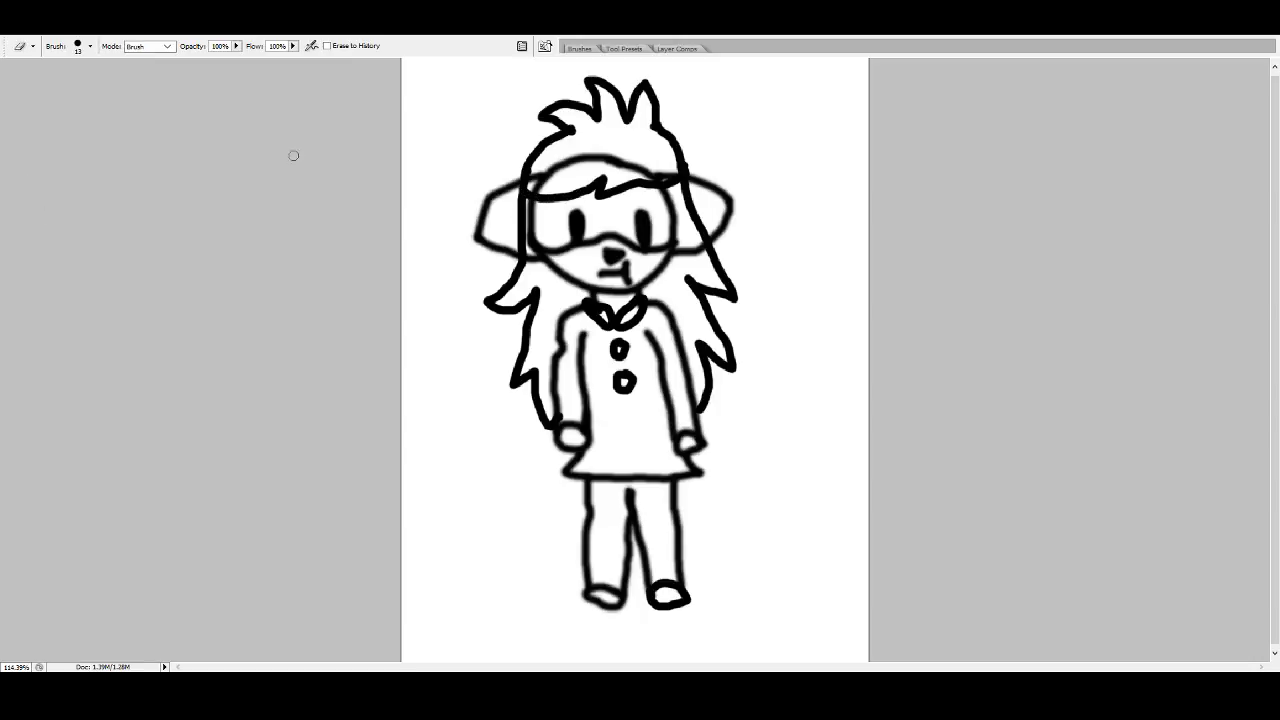
{"action": "mouse_move", "coordinate": [600, 177]}
{"action": "left_mouse_down"}
{"action": "mouse_move", "coordinate": [593, 142]}
{"action": "mouse_move", "coordinate": [581, 158]}
{"action": "mouse_move", "coordinate": [599, 161]}
{"action": "mouse_move", "coordinate": [576, 170]}
{"action": "mouse_move", "coordinate": [609, 151]}
{"action": "mouse_move", "coordinate": [651, 158]}
{"action": "mouse_move", "coordinate": [659, 175]}
{"action": "mouse_move", "coordinate": [670, 167]}
{"action": "mouse_move", "coordinate": [653, 178]}
{"action": "mouse_move", "coordinate": [560, 170]}
{"action": "mouse_move", "coordinate": [566, 153]}
{"action": "mouse_move", "coordinate": [548, 183]}
{"action": "left_mouse_up"}
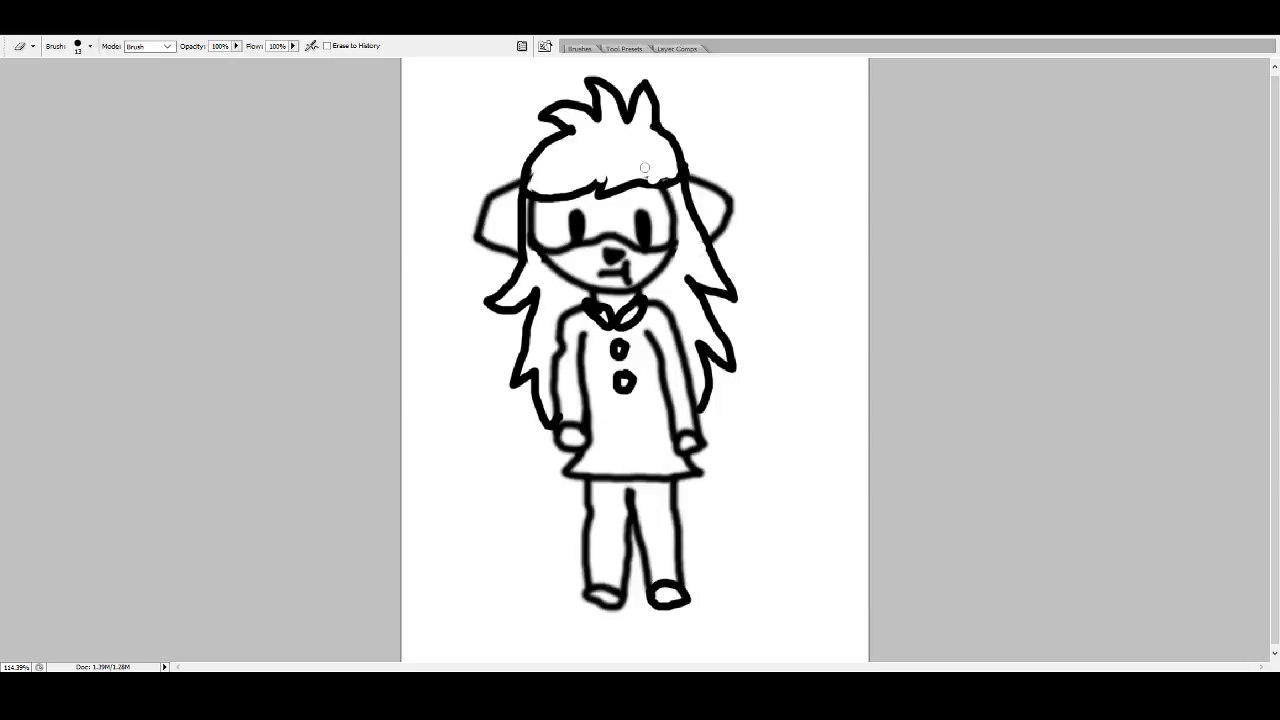
{"action": "key", "text": "b"}
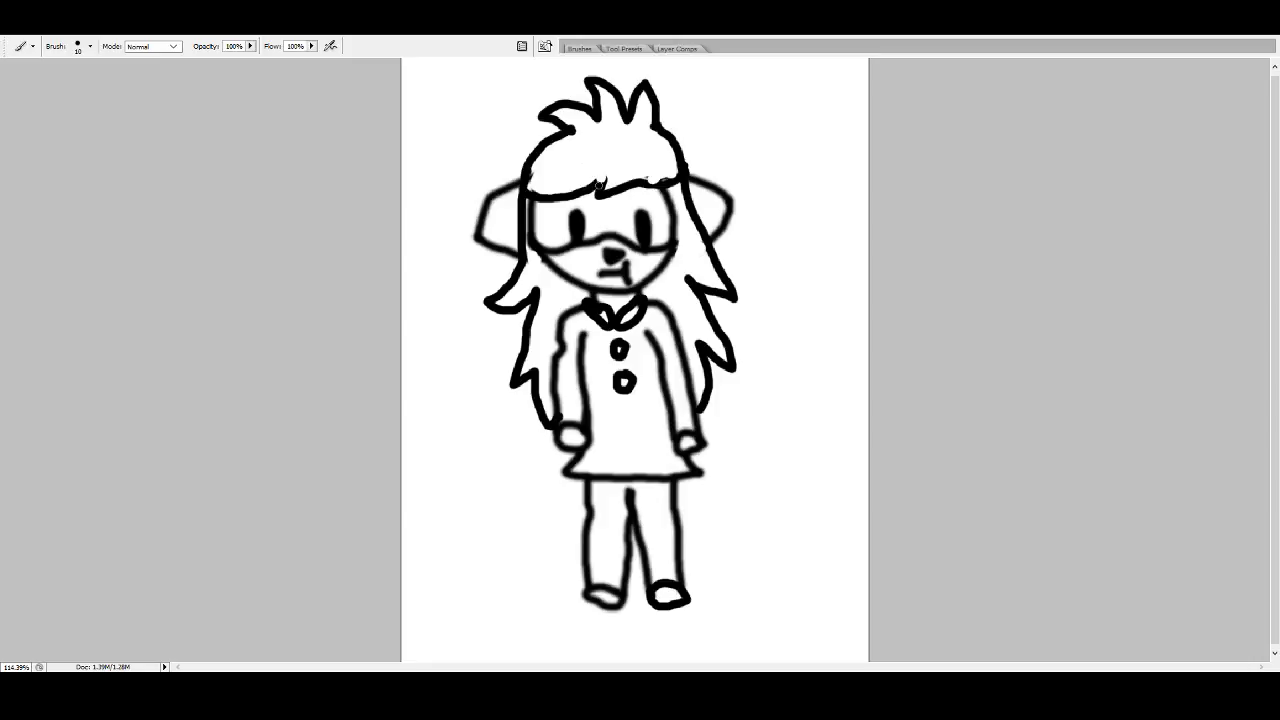
{"action": "mouse_move", "coordinate": [591, 182]}
{"action": "left_mouse_down"}
{"action": "mouse_move", "coordinate": [601, 178]}
{"action": "mouse_move", "coordinate": [599, 194]}
{"action": "mouse_move", "coordinate": [655, 180]}
{"action": "left_mouse_up"}
- Handwrite the name "Pudding" beside the top of the character's hair
{"action": "mouse_move", "coordinate": [729, 71]}
{"action": "left_mouse_down"}
{"action": "mouse_move", "coordinate": [723, 104]}
{"action": "mouse_move", "coordinate": [741, 83]}
{"action": "mouse_move", "coordinate": [707, 155]}
{"action": "left_mouse_up"}
{"action": "mouse_move", "coordinate": [718, 126]}
{"action": "left_mouse_down"}
{"action": "mouse_move", "coordinate": [758, 143]}
{"action": "mouse_move", "coordinate": [772, 110]}
{"action": "mouse_move", "coordinate": [785, 143]}
{"action": "mouse_move", "coordinate": [799, 90]}
{"action": "mouse_move", "coordinate": [824, 140]}
{"action": "mouse_move", "coordinate": [851, 158]}
{"action": "mouse_move", "coordinate": [871, 148]}
{"action": "mouse_move", "coordinate": [850, 186]}
{"action": "left_mouse_up"}
{"action": "left_click", "coordinate": [816, 113]}
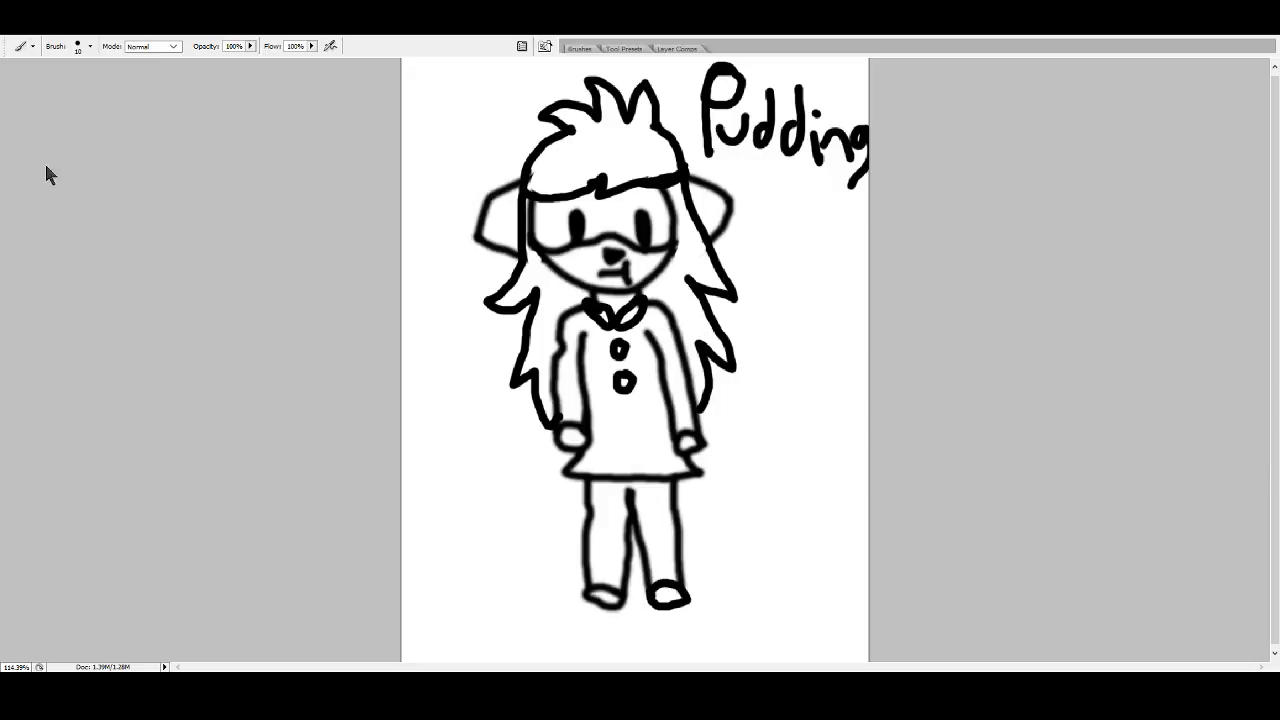
- Erase the whole character and the handwritten name with the 13 px Eraser
{"action": "key", "text": "e"}
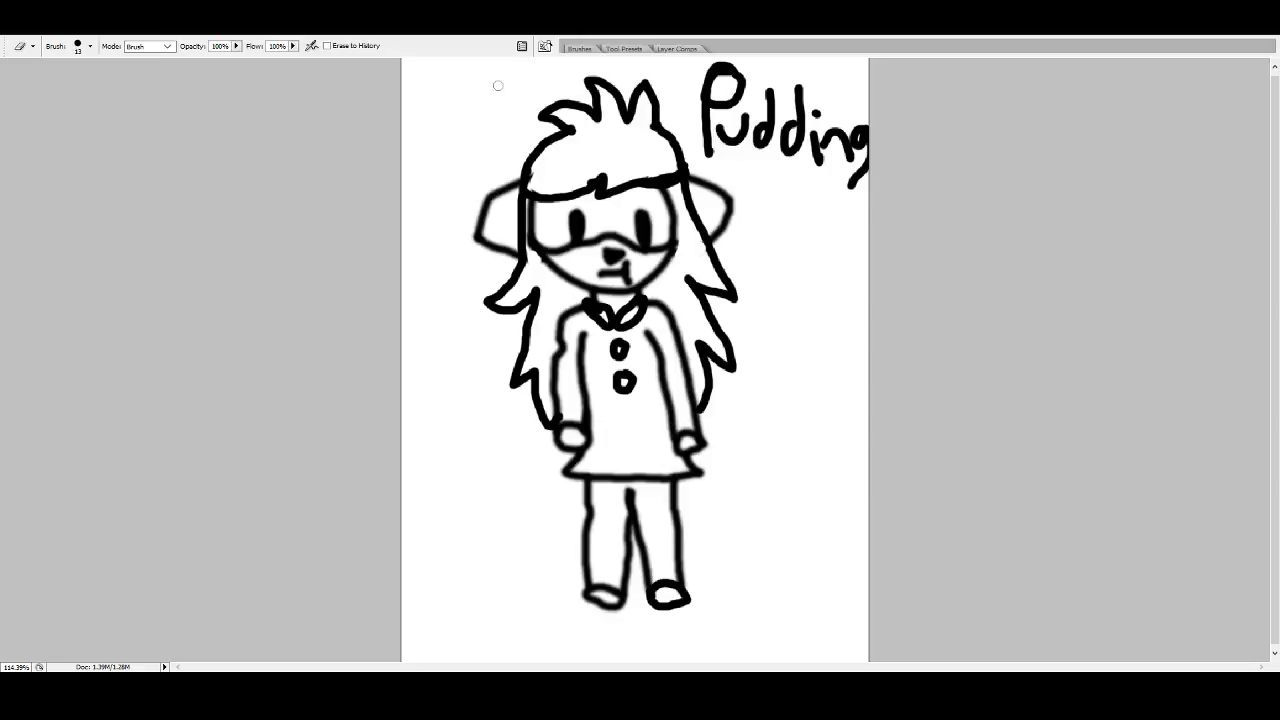
{"action": "mouse_move", "coordinate": [512, 178]}
{"action": "left_mouse_down"}
{"action": "mouse_move", "coordinate": [500, 245]}
{"action": "mouse_move", "coordinate": [477, 214]}
{"action": "mouse_move", "coordinate": [480, 280]}
{"action": "mouse_move", "coordinate": [565, 280]}
{"action": "left_mouse_up"}
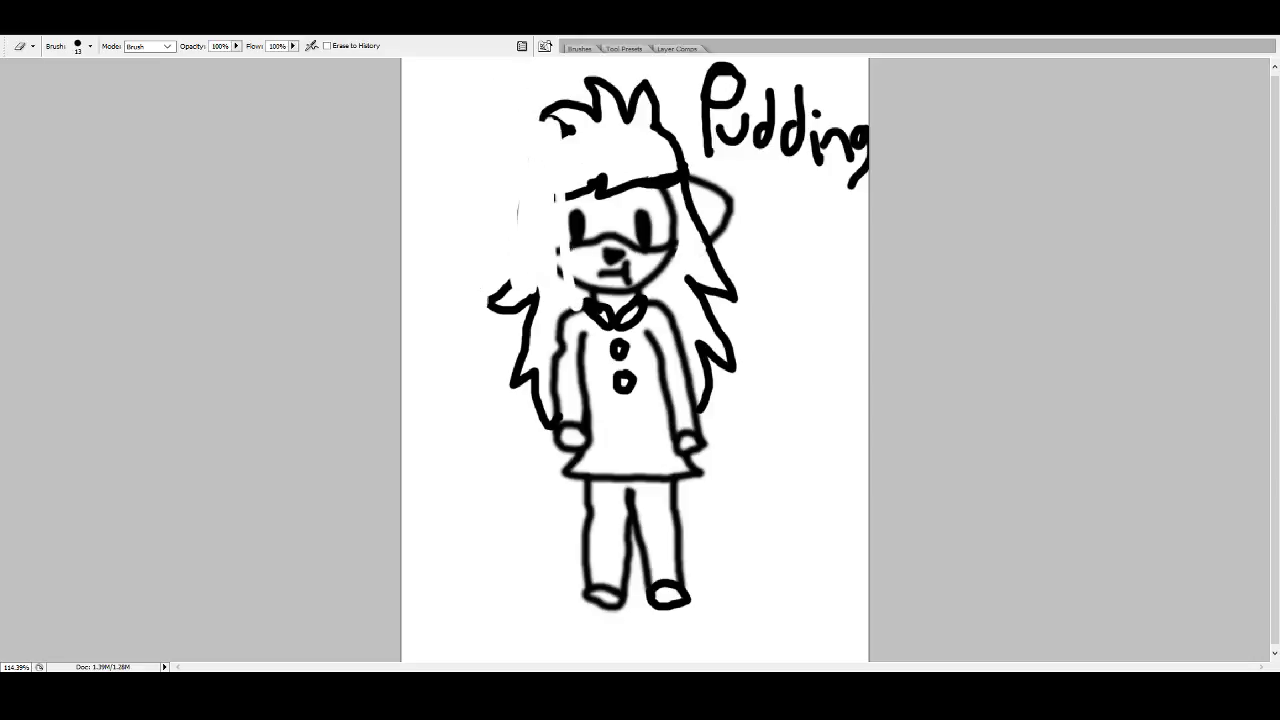
{"action": "mouse_move", "coordinate": [575, 210]}
{"action": "left_mouse_down"}
{"action": "mouse_move", "coordinate": [584, 126]}
{"action": "mouse_move", "coordinate": [575, 283]}
{"action": "mouse_move", "coordinate": [552, 173]}
{"action": "mouse_move", "coordinate": [563, 259]}
{"action": "mouse_move", "coordinate": [523, 184]}
{"action": "mouse_move", "coordinate": [528, 242]}
{"action": "mouse_move", "coordinate": [532, 120]}
{"action": "mouse_move", "coordinate": [549, 209]}
{"action": "mouse_move", "coordinate": [576, 77]}
{"action": "mouse_move", "coordinate": [584, 133]}
{"action": "mouse_move", "coordinate": [602, 69]}
{"action": "mouse_move", "coordinate": [600, 143]}
{"action": "mouse_move", "coordinate": [629, 77]}
{"action": "mouse_move", "coordinate": [630, 140]}
{"action": "mouse_move", "coordinate": [654, 64]}
{"action": "mouse_move", "coordinate": [674, 146]}
{"action": "left_mouse_up"}
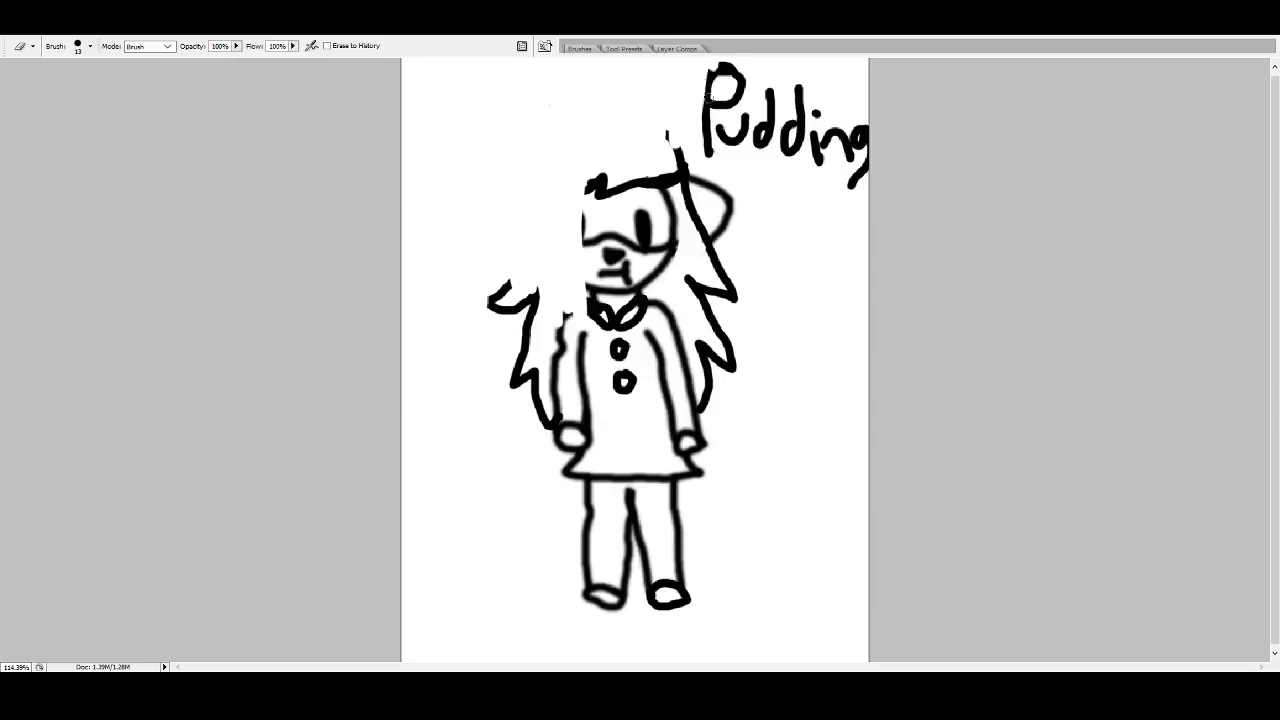
{"action": "mouse_move", "coordinate": [708, 96]}
{"action": "left_mouse_down"}
{"action": "mouse_move", "coordinate": [732, 66]}
{"action": "mouse_move", "coordinate": [729, 136]}
{"action": "mouse_move", "coordinate": [736, 81]}
{"action": "mouse_move", "coordinate": [744, 128]}
{"action": "mouse_move", "coordinate": [727, 112]}
{"action": "mouse_move", "coordinate": [701, 187]}
{"action": "mouse_move", "coordinate": [674, 116]}
{"action": "mouse_move", "coordinate": [669, 176]}
{"action": "mouse_move", "coordinate": [666, 153]}
{"action": "mouse_move", "coordinate": [663, 167]}
{"action": "mouse_move", "coordinate": [715, 197]}
{"action": "mouse_move", "coordinate": [704, 165]}
{"action": "mouse_move", "coordinate": [682, 200]}
{"action": "left_mouse_up"}
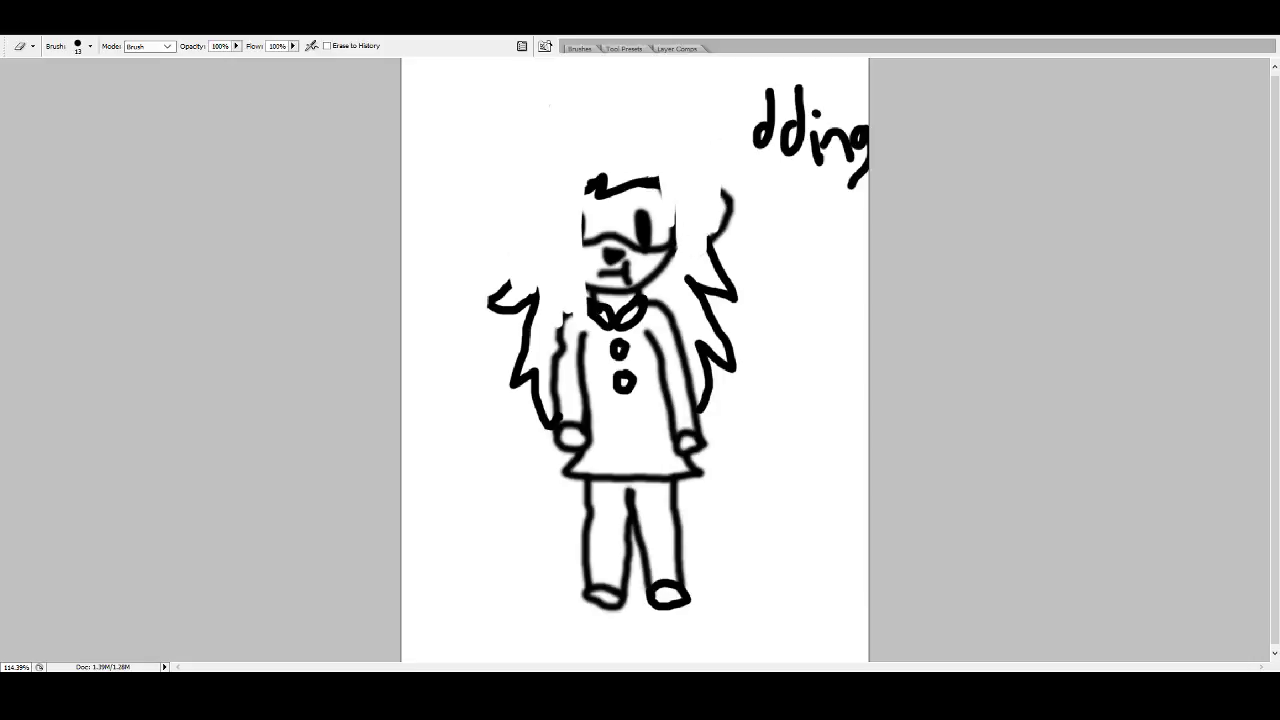
{"action": "mouse_move", "coordinate": [704, 250]}
{"action": "left_mouse_down"}
{"action": "mouse_move", "coordinate": [734, 182]}
{"action": "mouse_move", "coordinate": [716, 270]}
{"action": "mouse_move", "coordinate": [783, 85]}
{"action": "mouse_move", "coordinate": [758, 168]}
{"action": "mouse_move", "coordinate": [796, 95]}
{"action": "mouse_move", "coordinate": [804, 150]}
{"action": "mouse_move", "coordinate": [820, 90]}
{"action": "mouse_move", "coordinate": [850, 125]}
{"action": "mouse_move", "coordinate": [862, 184]}
{"action": "left_mouse_up"}
{"action": "mouse_move", "coordinate": [604, 202]}
{"action": "left_mouse_down"}
{"action": "mouse_move", "coordinate": [686, 205]}
{"action": "mouse_move", "coordinate": [636, 179]}
{"action": "mouse_move", "coordinate": [596, 218]}
{"action": "mouse_move", "coordinate": [603, 178]}
{"action": "mouse_move", "coordinate": [606, 202]}
{"action": "mouse_move", "coordinate": [673, 167]}
{"action": "left_mouse_up"}
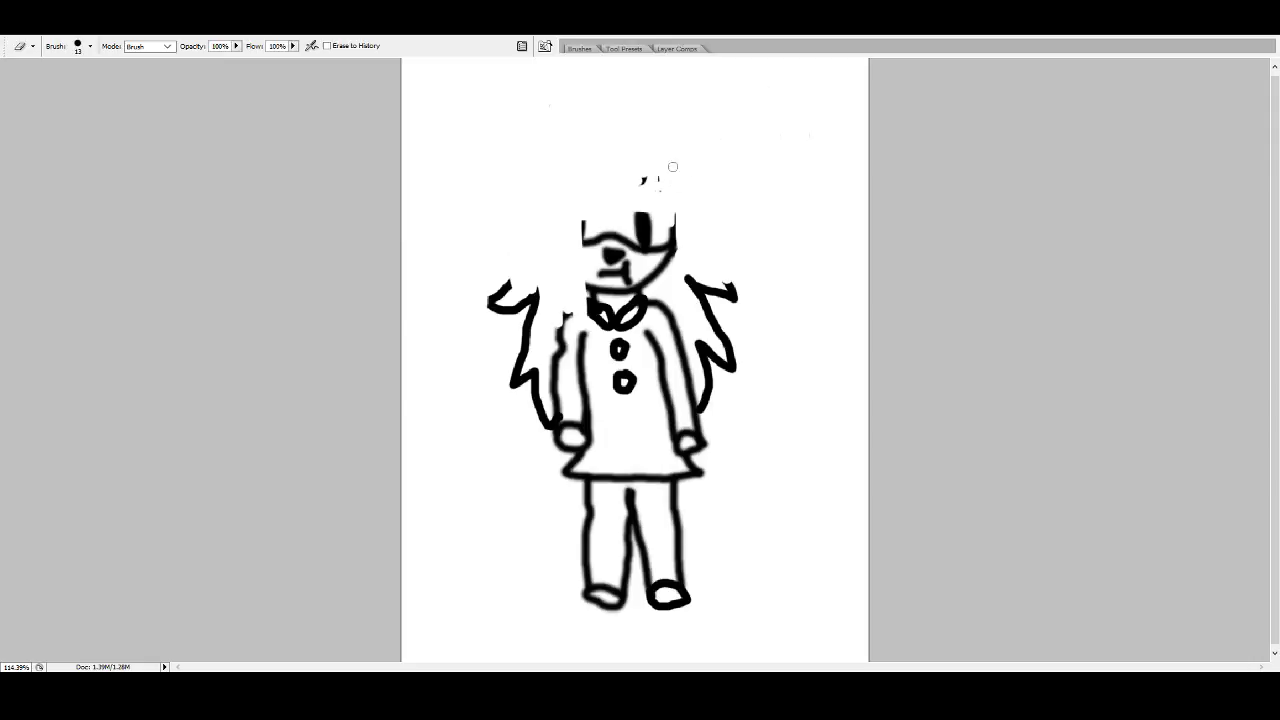
{"action": "mouse_move", "coordinate": [680, 211]}
{"action": "left_mouse_down"}
{"action": "mouse_move", "coordinate": [667, 239]}
{"action": "mouse_move", "coordinate": [657, 229]}
{"action": "mouse_move", "coordinate": [676, 208]}
{"action": "mouse_move", "coordinate": [667, 231]}
{"action": "mouse_move", "coordinate": [640, 225]}
{"action": "mouse_move", "coordinate": [655, 224]}
{"action": "mouse_move", "coordinate": [662, 268]}
{"action": "mouse_move", "coordinate": [675, 225]}
{"action": "mouse_move", "coordinate": [643, 245]}
{"action": "mouse_move", "coordinate": [632, 212]}
{"action": "mouse_move", "coordinate": [642, 276]}
{"action": "mouse_move", "coordinate": [627, 258]}
{"action": "mouse_move", "coordinate": [608, 265]}
{"action": "mouse_move", "coordinate": [585, 211]}
{"action": "mouse_move", "coordinate": [586, 242]}
{"action": "mouse_move", "coordinate": [623, 283]}
{"action": "mouse_move", "coordinate": [614, 263]}
{"action": "mouse_move", "coordinate": [618, 313]}
{"action": "mouse_move", "coordinate": [597, 288]}
{"action": "mouse_move", "coordinate": [633, 313]}
{"action": "mouse_move", "coordinate": [622, 338]}
{"action": "mouse_move", "coordinate": [584, 301]}
{"action": "mouse_move", "coordinate": [602, 362]}
{"action": "mouse_move", "coordinate": [577, 308]}
{"action": "mouse_move", "coordinate": [513, 296]}
{"action": "mouse_move", "coordinate": [501, 324]}
{"action": "mouse_move", "coordinate": [490, 304]}
{"action": "mouse_move", "coordinate": [501, 332]}
{"action": "mouse_move", "coordinate": [504, 266]}
{"action": "mouse_move", "coordinate": [519, 274]}
{"action": "mouse_move", "coordinate": [534, 331]}
{"action": "mouse_move", "coordinate": [597, 237]}
{"action": "mouse_move", "coordinate": [613, 285]}
{"action": "mouse_move", "coordinate": [600, 221]}
{"action": "mouse_move", "coordinate": [631, 268]}
{"action": "mouse_move", "coordinate": [640, 235]}
{"action": "mouse_move", "coordinate": [652, 277]}
{"action": "mouse_move", "coordinate": [645, 229]}
{"action": "mouse_move", "coordinate": [637, 256]}
{"action": "mouse_move", "coordinate": [662, 290]}
{"action": "mouse_move", "coordinate": [622, 256]}
{"action": "mouse_move", "coordinate": [647, 325]}
{"action": "mouse_move", "coordinate": [655, 299]}
{"action": "mouse_move", "coordinate": [641, 302]}
{"action": "mouse_move", "coordinate": [632, 383]}
{"action": "mouse_move", "coordinate": [611, 364]}
{"action": "mouse_move", "coordinate": [623, 346]}
{"action": "mouse_move", "coordinate": [577, 337]}
{"action": "mouse_move", "coordinate": [554, 366]}
{"action": "mouse_move", "coordinate": [514, 343]}
{"action": "mouse_move", "coordinate": [517, 398]}
{"action": "left_mouse_up"}
{"action": "mouse_move", "coordinate": [538, 402]}
{"action": "left_mouse_down"}
{"action": "mouse_move", "coordinate": [574, 485]}
{"action": "mouse_move", "coordinate": [566, 443]}
{"action": "mouse_move", "coordinate": [592, 454]}
{"action": "mouse_move", "coordinate": [575, 418]}
{"action": "mouse_move", "coordinate": [596, 450]}
{"action": "mouse_move", "coordinate": [590, 406]}
{"action": "mouse_move", "coordinate": [543, 356]}
{"action": "mouse_move", "coordinate": [600, 449]}
{"action": "mouse_move", "coordinate": [591, 494]}
{"action": "mouse_move", "coordinate": [586, 478]}
{"action": "mouse_move", "coordinate": [598, 563]}
{"action": "mouse_move", "coordinate": [576, 504]}
{"action": "mouse_move", "coordinate": [614, 612]}
{"action": "mouse_move", "coordinate": [580, 552]}
{"action": "mouse_move", "coordinate": [601, 625]}
{"action": "mouse_move", "coordinate": [582, 576]}
{"action": "mouse_move", "coordinate": [642, 606]}
{"action": "mouse_move", "coordinate": [659, 557]}
{"action": "mouse_move", "coordinate": [679, 602]}
{"action": "mouse_move", "coordinate": [704, 593]}
{"action": "mouse_move", "coordinate": [670, 598]}
{"action": "mouse_move", "coordinate": [677, 571]}
{"action": "mouse_move", "coordinate": [711, 571]}
{"action": "mouse_move", "coordinate": [684, 594]}
{"action": "mouse_move", "coordinate": [667, 588]}
{"action": "mouse_move", "coordinate": [679, 589]}
{"action": "mouse_move", "coordinate": [680, 626]}
{"action": "mouse_move", "coordinate": [666, 594]}
{"action": "mouse_move", "coordinate": [663, 634]}
{"action": "mouse_move", "coordinate": [642, 588]}
{"action": "mouse_move", "coordinate": [651, 622]}
{"action": "mouse_move", "coordinate": [609, 594]}
{"action": "mouse_move", "coordinate": [641, 606]}
{"action": "mouse_move", "coordinate": [627, 510]}
{"action": "mouse_move", "coordinate": [640, 551]}
{"action": "mouse_move", "coordinate": [606, 480]}
{"action": "mouse_move", "coordinate": [634, 520]}
{"action": "mouse_move", "coordinate": [629, 482]}
{"action": "mouse_move", "coordinate": [668, 553]}
{"action": "mouse_move", "coordinate": [656, 494]}
{"action": "mouse_move", "coordinate": [645, 505]}
{"action": "mouse_move", "coordinate": [678, 475]}
{"action": "mouse_move", "coordinate": [711, 517]}
{"action": "mouse_move", "coordinate": [703, 429]}
{"action": "mouse_move", "coordinate": [680, 449]}
{"action": "mouse_move", "coordinate": [670, 420]}
{"action": "mouse_move", "coordinate": [671, 449]}
{"action": "mouse_move", "coordinate": [658, 357]}
{"action": "left_mouse_up"}
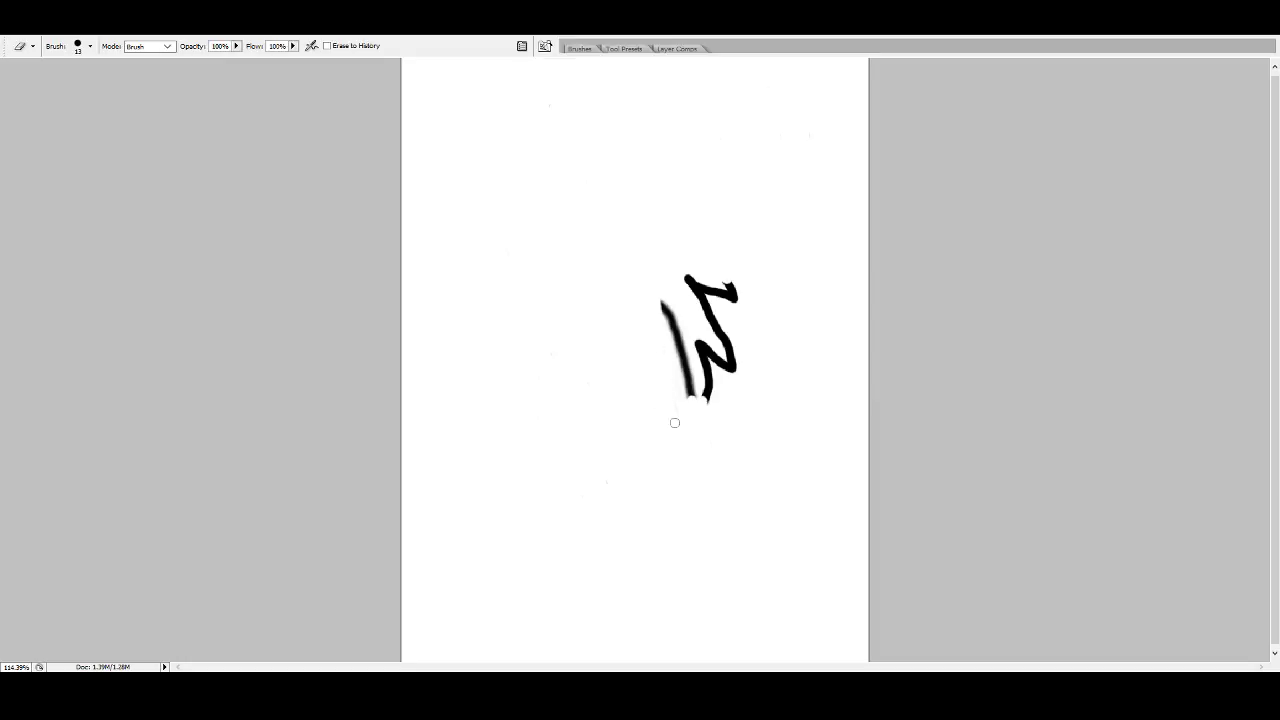
{"action": "mouse_move", "coordinate": [674, 423]}
{"action": "left_mouse_down"}
{"action": "mouse_move", "coordinate": [677, 359]}
{"action": "mouse_move", "coordinate": [695, 377]}
{"action": "mouse_move", "coordinate": [662, 299]}
{"action": "mouse_move", "coordinate": [681, 330]}
{"action": "mouse_move", "coordinate": [689, 279]}
{"action": "mouse_move", "coordinate": [676, 303]}
{"action": "mouse_move", "coordinate": [705, 258]}
{"action": "mouse_move", "coordinate": [707, 317]}
{"action": "mouse_move", "coordinate": [732, 277]}
{"action": "mouse_move", "coordinate": [725, 396]}
{"action": "mouse_move", "coordinate": [740, 348]}
{"action": "mouse_move", "coordinate": [741, 388]}
{"action": "mouse_move", "coordinate": [724, 394]}
{"action": "mouse_move", "coordinate": [710, 337]}
{"action": "mouse_move", "coordinate": [725, 428]}
{"action": "mouse_move", "coordinate": [716, 383]}
{"action": "left_mouse_up"}
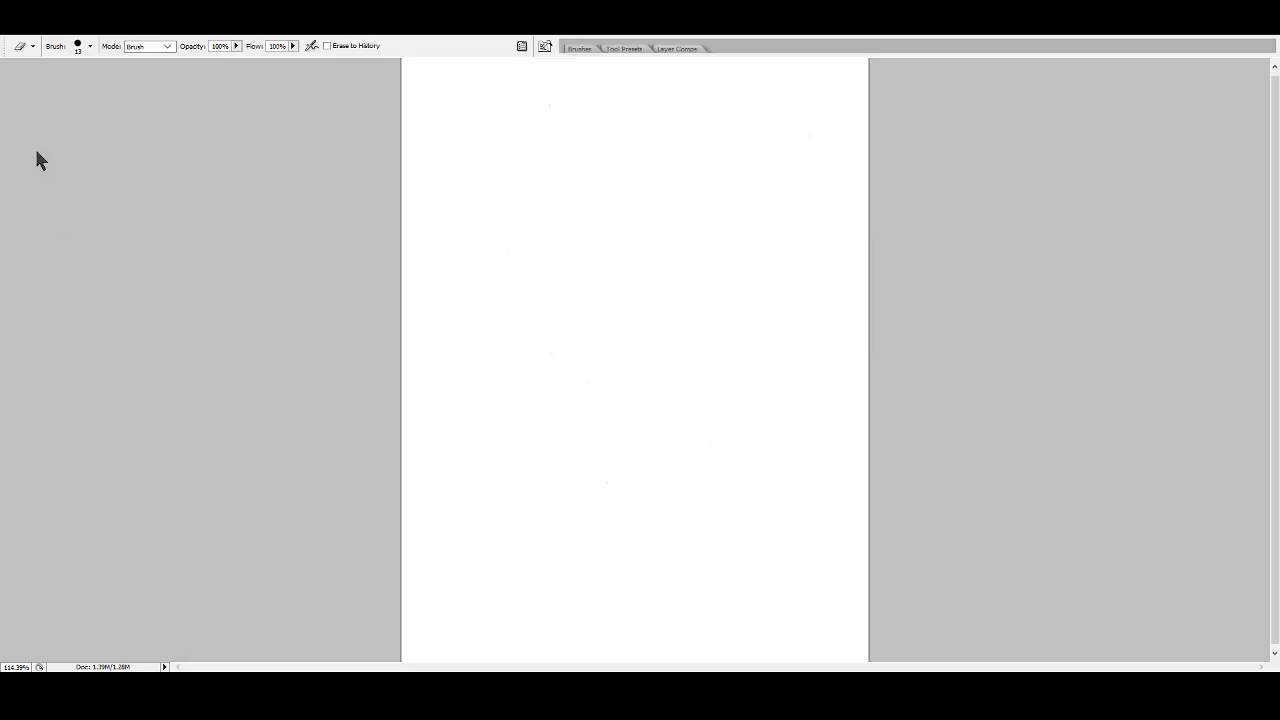
- Draw a rounded blob creature with two oval eyes and a tilted bow on its head using the 10 px Brush
{"action": "key", "text": "b"}
{"action": "left_click_drag", "start_coordinate": [606, 110], "coordinate": [584, 124]}
{"action": "key", "text": "ctrl+z"}
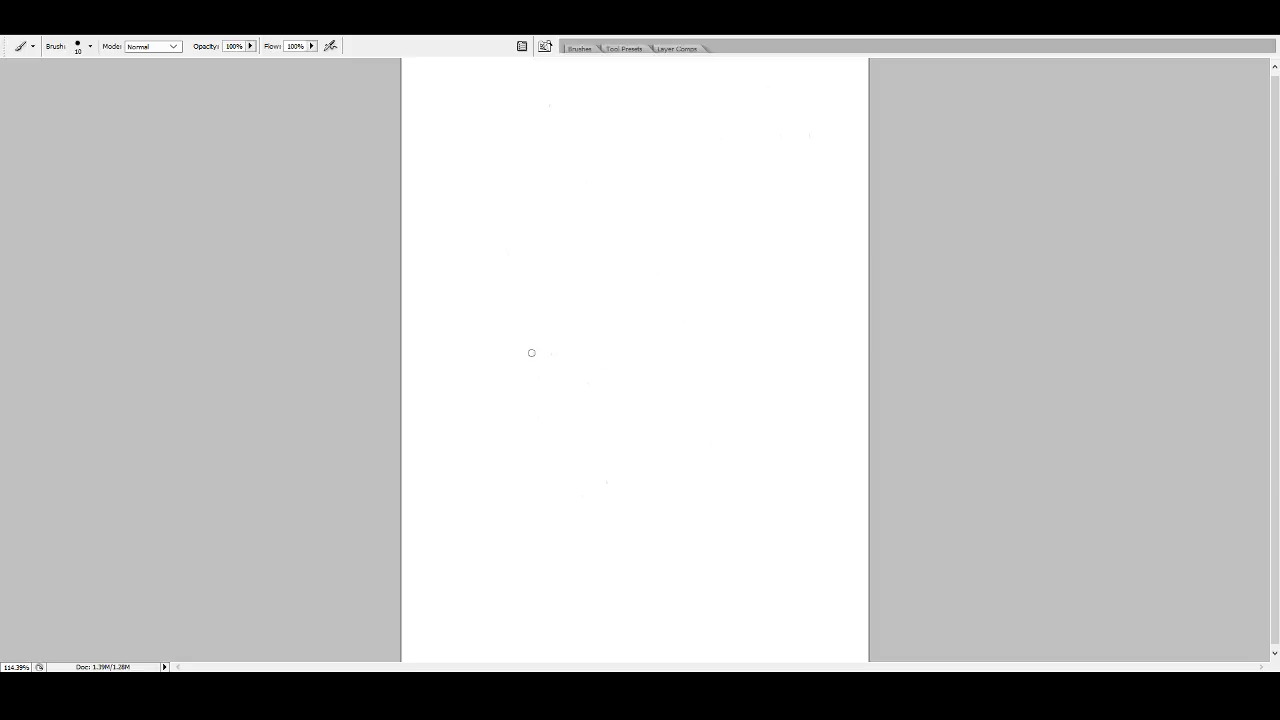
{"action": "mouse_move", "coordinate": [531, 370]}
{"action": "left_mouse_down"}
{"action": "mouse_move", "coordinate": [598, 397]}
{"action": "mouse_move", "coordinate": [676, 385]}
{"action": "mouse_move", "coordinate": [673, 327]}
{"action": "mouse_move", "coordinate": [624, 299]}
{"action": "mouse_move", "coordinate": [592, 302]}
{"action": "mouse_move", "coordinate": [534, 369]}
{"action": "mouse_move", "coordinate": [576, 355]}
{"action": "mouse_move", "coordinate": [578, 374]}
{"action": "mouse_move", "coordinate": [595, 360]}
{"action": "mouse_move", "coordinate": [585, 328]}
{"action": "mouse_move", "coordinate": [579, 340]}
{"action": "mouse_move", "coordinate": [631, 352]}
{"action": "mouse_move", "coordinate": [635, 374]}
{"action": "mouse_move", "coordinate": [655, 367]}
{"action": "mouse_move", "coordinate": [633, 337]}
{"action": "left_mouse_up"}
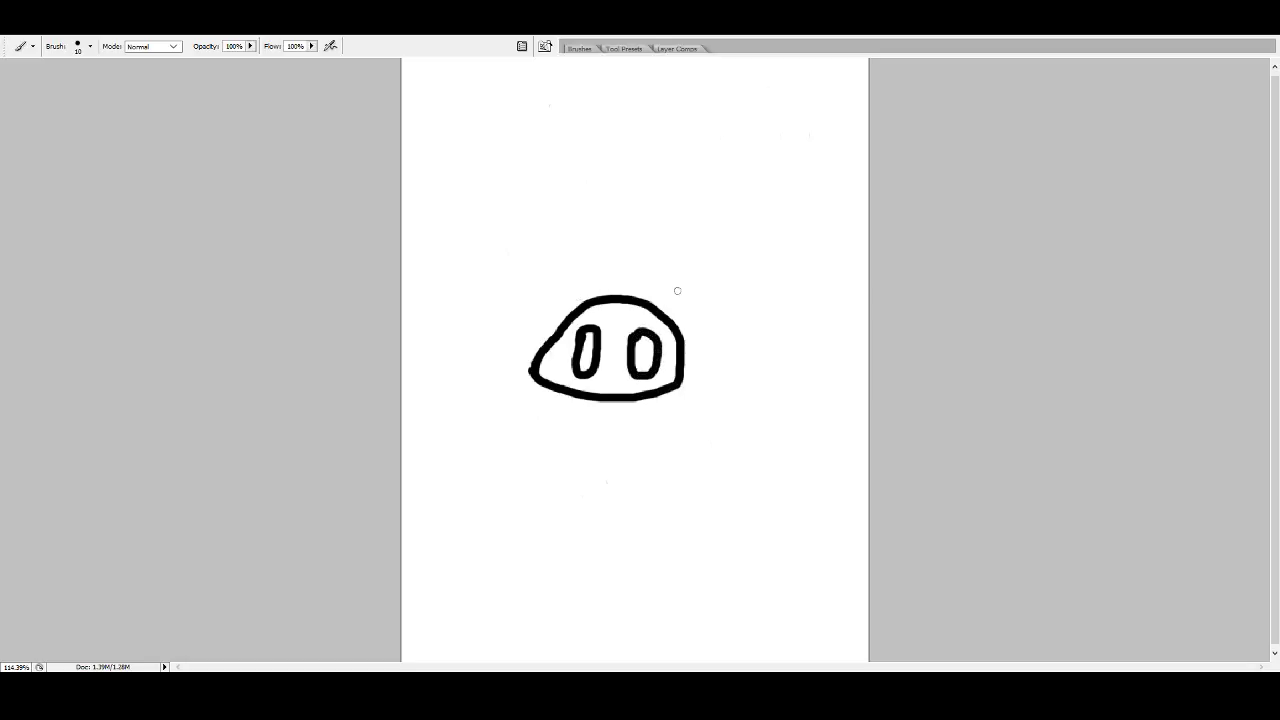
{"action": "mouse_move", "coordinate": [677, 290]}
{"action": "left_mouse_down"}
{"action": "mouse_move", "coordinate": [653, 289]}
{"action": "mouse_move", "coordinate": [692, 314]}
{"action": "mouse_move", "coordinate": [662, 288]}
{"action": "mouse_move", "coordinate": [697, 254]}
{"action": "mouse_move", "coordinate": [729, 325]}
{"action": "mouse_move", "coordinate": [660, 315]}
{"action": "mouse_move", "coordinate": [639, 293]}
{"action": "mouse_move", "coordinate": [660, 299]}
{"action": "mouse_move", "coordinate": [612, 277]}
{"action": "mouse_move", "coordinate": [630, 330]}
{"action": "mouse_move", "coordinate": [657, 312]}
{"action": "left_mouse_up"}
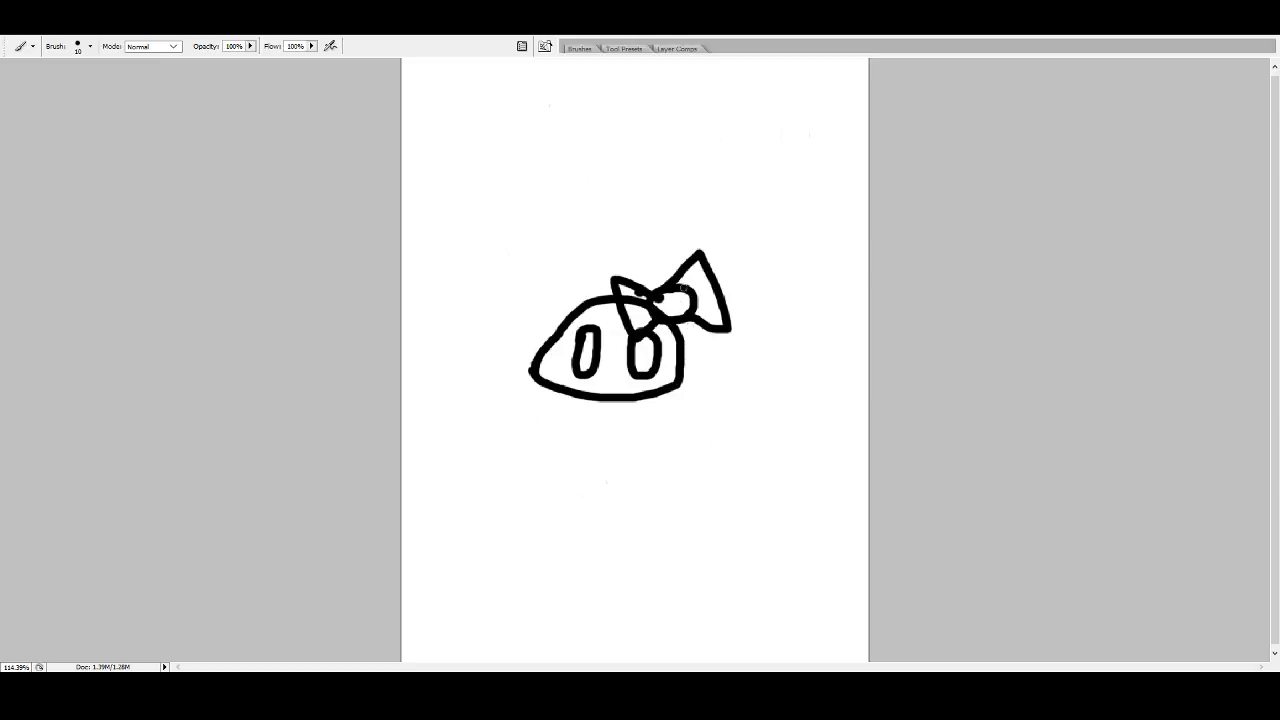
- Erase the head outline that crosses the smaller loop of the bow with the 13 px Eraser
{"action": "key", "text": "e"}
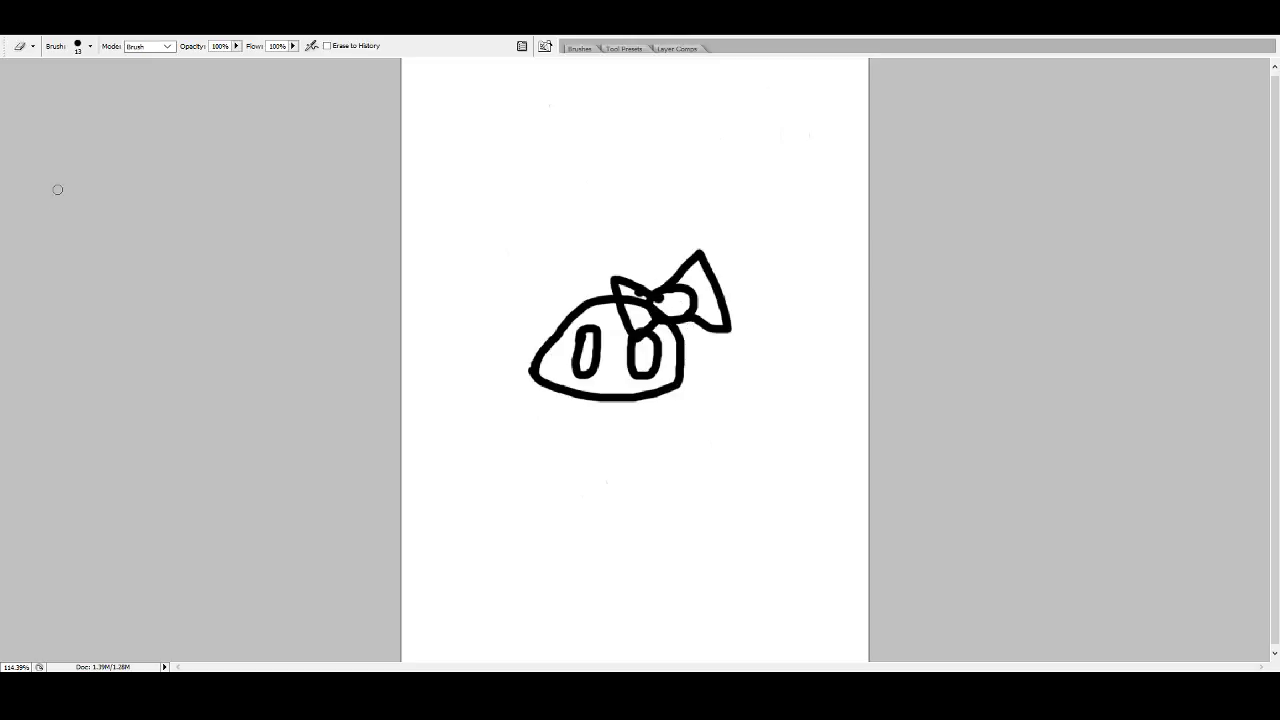
{"action": "left_click", "coordinate": [631, 297]}
{"action": "mouse_move", "coordinate": [625, 297]}
{"action": "left_mouse_down"}
{"action": "mouse_move", "coordinate": [641, 305]}
{"action": "mouse_move", "coordinate": [628, 300]}
{"action": "left_mouse_up"}
- Handwrite "sticky!" over the creature with a short speech line to its head, and write the name "Gell" above
{"action": "key", "text": "b"}
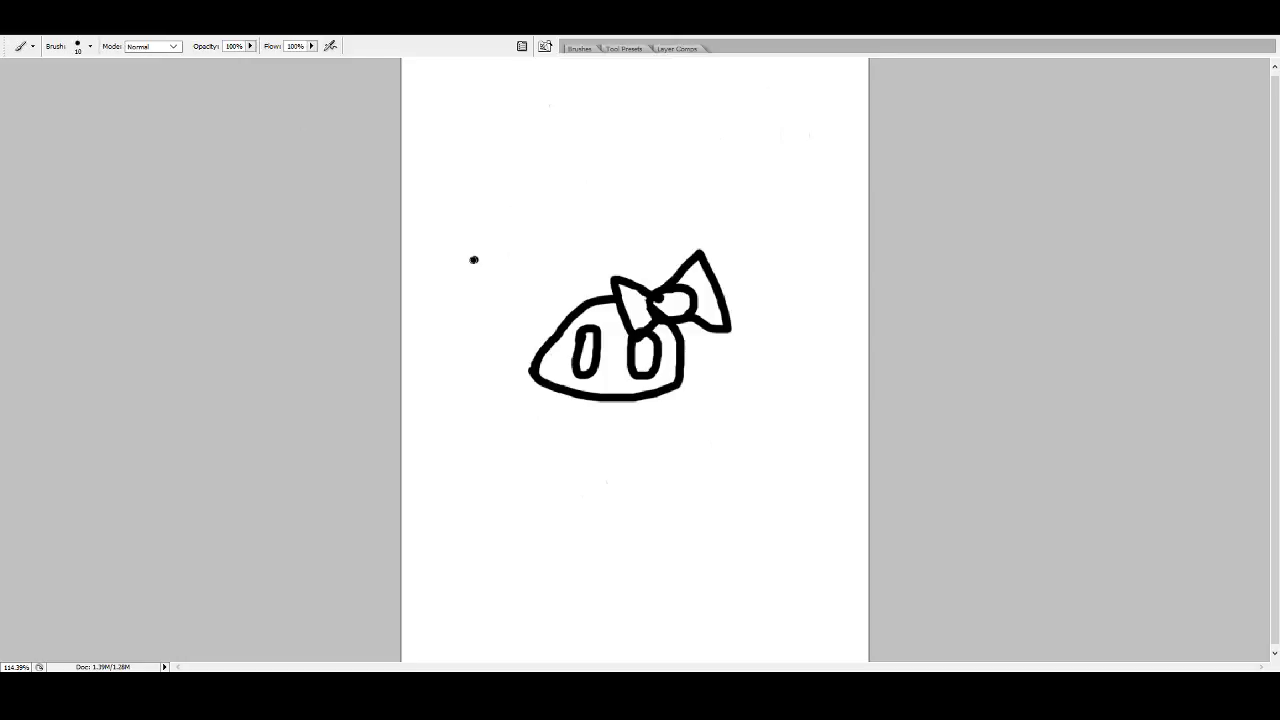
{"action": "mouse_move", "coordinate": [476, 258]}
{"action": "left_mouse_down"}
{"action": "mouse_move", "coordinate": [460, 296]}
{"action": "mouse_move", "coordinate": [489, 292]}
{"action": "left_mouse_up"}
{"action": "mouse_move", "coordinate": [476, 279]}
{"action": "left_mouse_down"}
{"action": "mouse_move", "coordinate": [504, 275]}
{"action": "mouse_move", "coordinate": [524, 292]}
{"action": "left_mouse_up"}
{"action": "left_click_drag", "start_coordinate": [527, 253], "coordinate": [562, 286]}
{"action": "left_click_drag", "start_coordinate": [572, 240], "coordinate": [568, 282]}
{"action": "mouse_move", "coordinate": [588, 245]}
{"action": "left_mouse_down"}
{"action": "mouse_move", "coordinate": [592, 275]}
{"action": "mouse_move", "coordinate": [604, 262]}
{"action": "left_mouse_up"}
{"action": "left_click_drag", "start_coordinate": [612, 240], "coordinate": [598, 276]}
{"action": "left_click_drag", "start_coordinate": [622, 206], "coordinate": [632, 240]}
{"action": "left_click", "coordinate": [644, 256]}
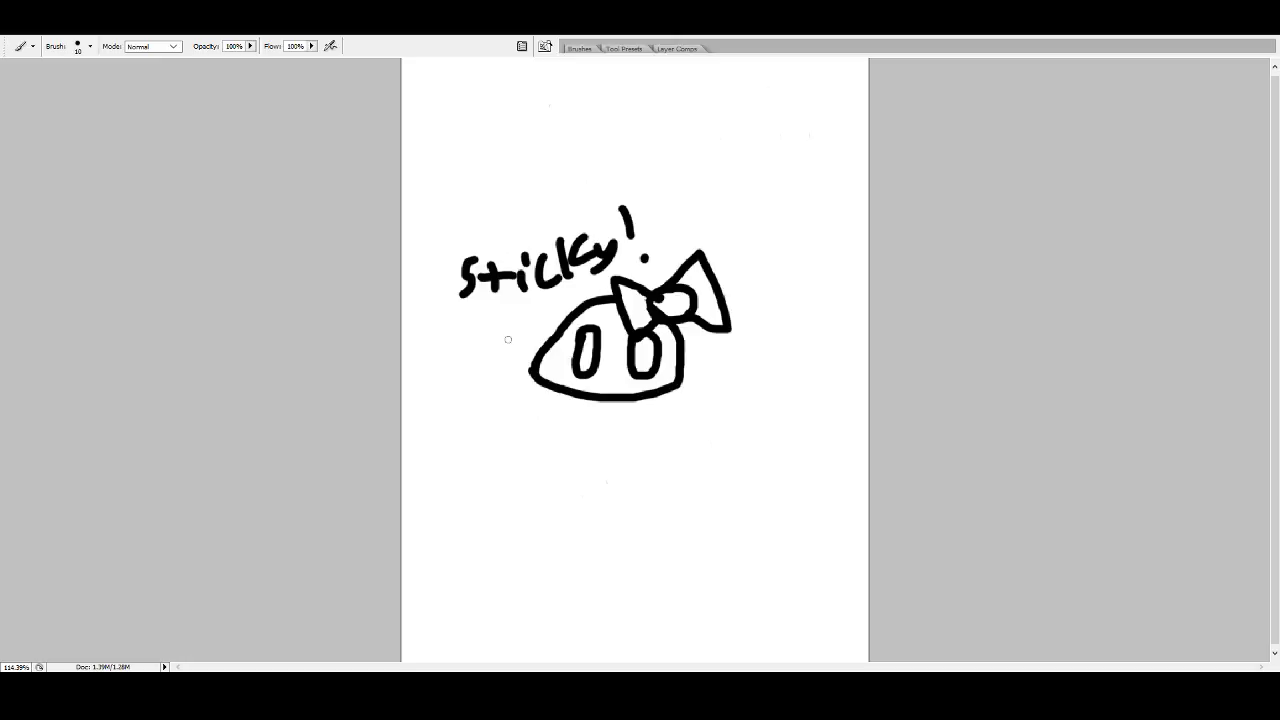
{"action": "left_click_drag", "start_coordinate": [511, 306], "coordinate": [536, 331]}
{"action": "mouse_move", "coordinate": [700, 95]}
{"action": "left_mouse_down"}
{"action": "mouse_move", "coordinate": [669, 97]}
{"action": "mouse_move", "coordinate": [692, 140]}
{"action": "mouse_move", "coordinate": [720, 121]}
{"action": "mouse_move", "coordinate": [757, 166]}
{"action": "left_mouse_up"}
{"action": "mouse_move", "coordinate": [772, 88]}
{"action": "left_mouse_down"}
{"action": "mouse_move", "coordinate": [781, 163]}
{"action": "mouse_move", "coordinate": [802, 136]}
{"action": "mouse_move", "coordinate": [808, 163]}
{"action": "left_mouse_up"}
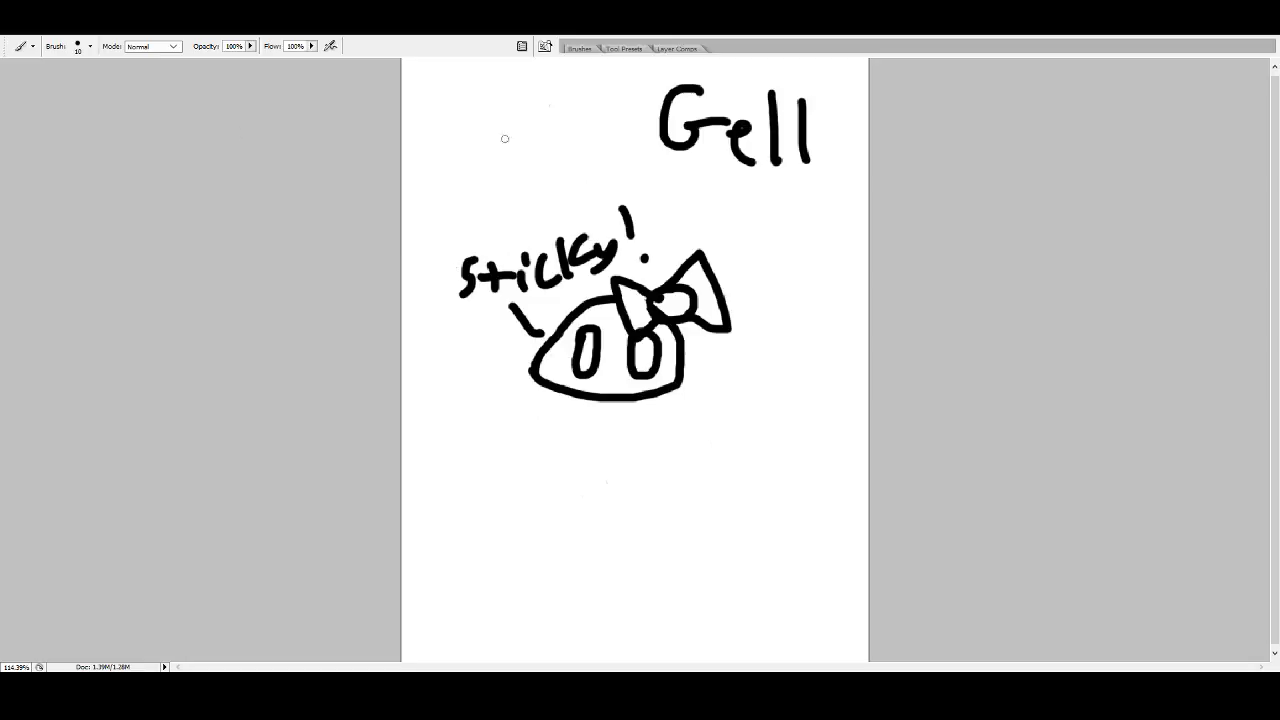
- Dab the knot of the bow with the Brush, and clean up its inside with the 13 px Eraser
{"action": "left_click_drag", "start_coordinate": [665, 300], "coordinate": [665, 304]}
{"action": "key", "text": "e"}
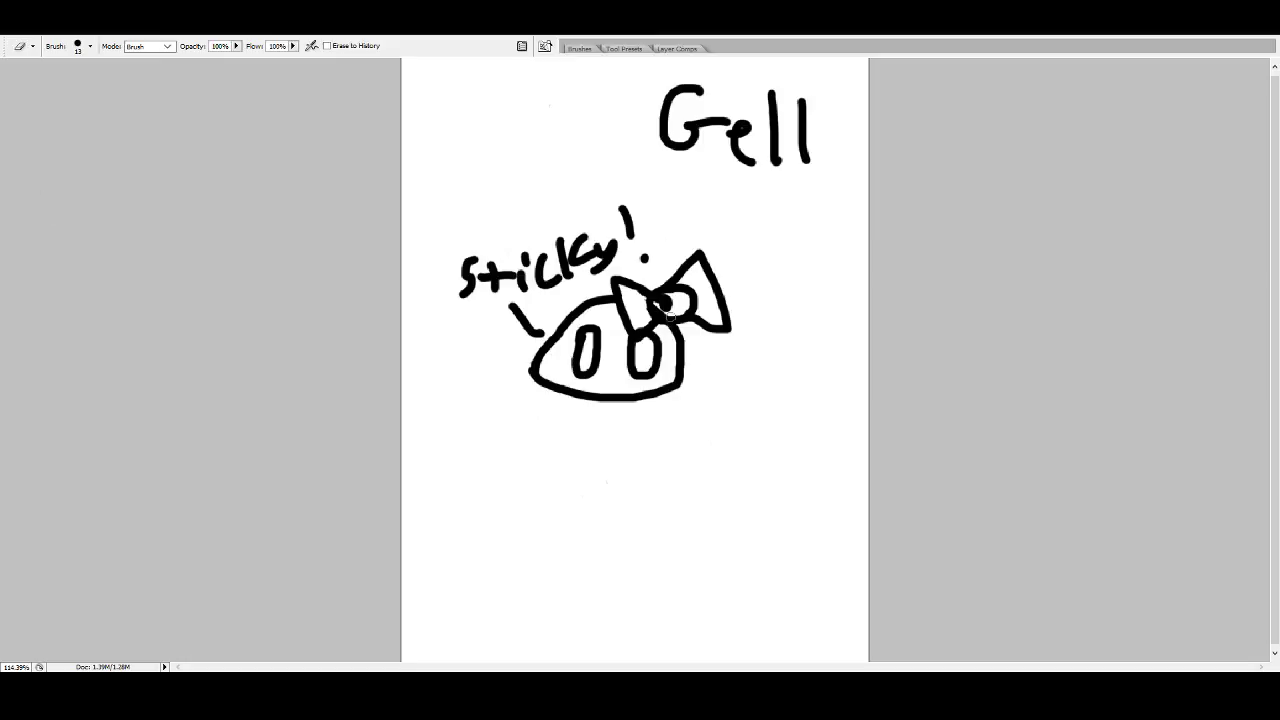
{"action": "left_click_drag", "start_coordinate": [668, 300], "coordinate": [662, 304]}
{"action": "key", "text": "b"}
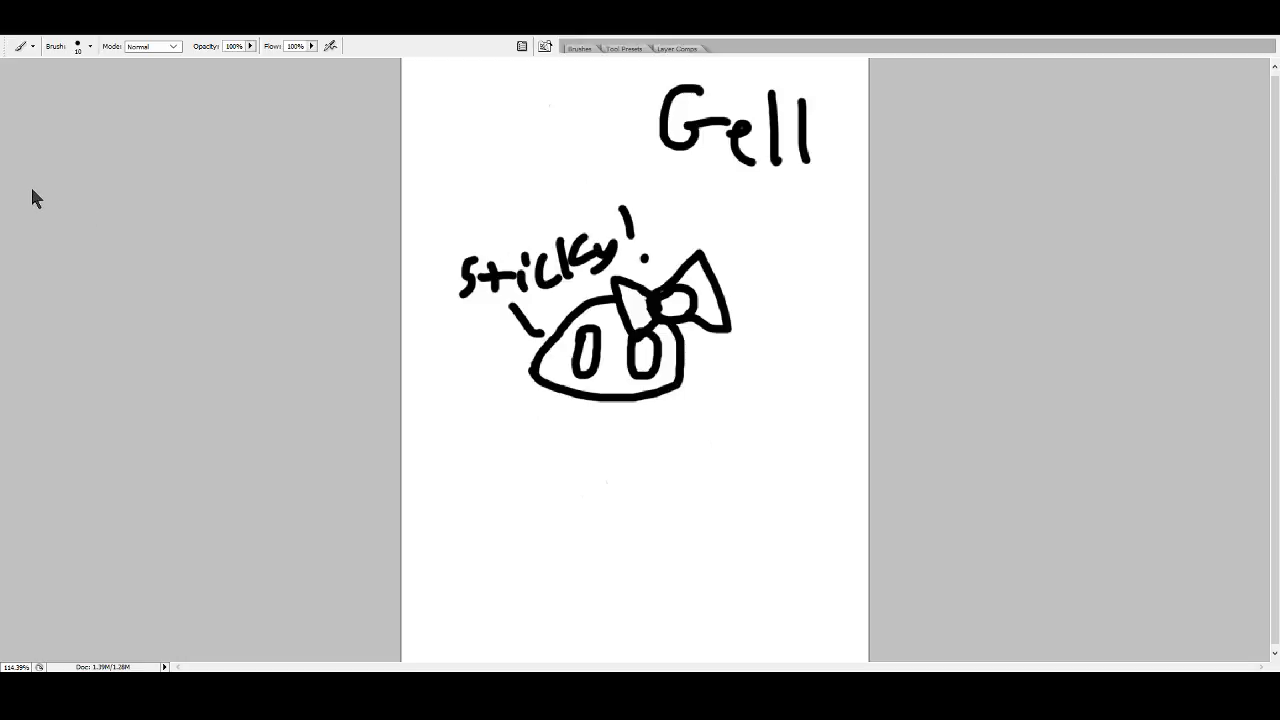
- Erase the handwritten words, the speech line and the blob creature with the 13 px Eraser
{"action": "key", "text": "e"}
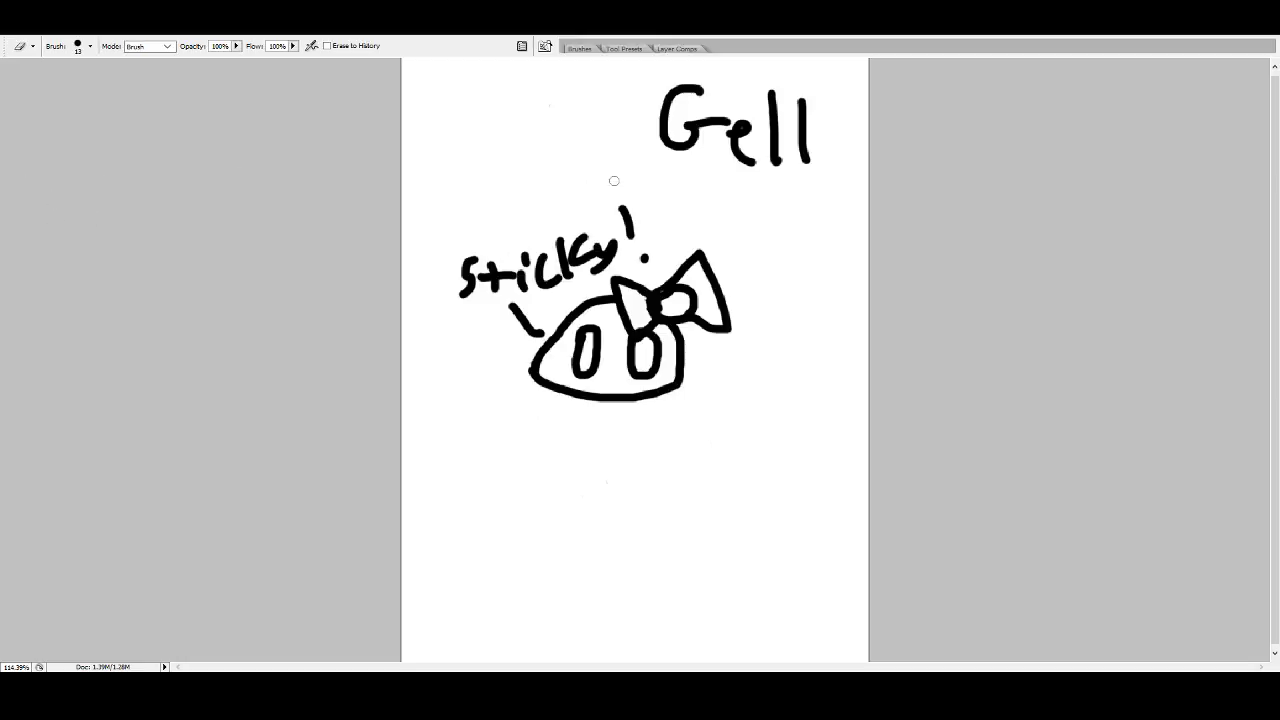
{"action": "mouse_move", "coordinate": [618, 202]}
{"action": "left_mouse_down"}
{"action": "mouse_move", "coordinate": [654, 248]}
{"action": "mouse_move", "coordinate": [623, 241]}
{"action": "mouse_move", "coordinate": [608, 255]}
{"action": "mouse_move", "coordinate": [615, 229]}
{"action": "mouse_move", "coordinate": [601, 235]}
{"action": "mouse_move", "coordinate": [587, 279]}
{"action": "mouse_move", "coordinate": [569, 231]}
{"action": "mouse_move", "coordinate": [564, 279]}
{"action": "mouse_move", "coordinate": [550, 276]}
{"action": "mouse_move", "coordinate": [548, 241]}
{"action": "mouse_move", "coordinate": [561, 265]}
{"action": "mouse_move", "coordinate": [550, 286]}
{"action": "mouse_move", "coordinate": [527, 243]}
{"action": "mouse_move", "coordinate": [526, 272]}
{"action": "mouse_move", "coordinate": [516, 251]}
{"action": "mouse_move", "coordinate": [505, 256]}
{"action": "mouse_move", "coordinate": [492, 289]}
{"action": "mouse_move", "coordinate": [470, 244]}
{"action": "mouse_move", "coordinate": [464, 277]}
{"action": "left_mouse_up"}
{"action": "mouse_move", "coordinate": [522, 312]}
{"action": "left_mouse_down"}
{"action": "mouse_move", "coordinate": [504, 283]}
{"action": "mouse_move", "coordinate": [525, 330]}
{"action": "mouse_move", "coordinate": [546, 308]}
{"action": "left_mouse_up"}
{"action": "mouse_move", "coordinate": [662, 100]}
{"action": "left_mouse_down"}
{"action": "mouse_move", "coordinate": [668, 150]}
{"action": "mouse_move", "coordinate": [684, 98]}
{"action": "mouse_move", "coordinate": [679, 169]}
{"action": "mouse_move", "coordinate": [666, 106]}
{"action": "mouse_move", "coordinate": [680, 138]}
{"action": "mouse_move", "coordinate": [742, 130]}
{"action": "mouse_move", "coordinate": [750, 158]}
{"action": "mouse_move", "coordinate": [763, 138]}
{"action": "mouse_move", "coordinate": [782, 158]}
{"action": "mouse_move", "coordinate": [770, 74]}
{"action": "mouse_move", "coordinate": [800, 151]}
{"action": "left_mouse_up"}
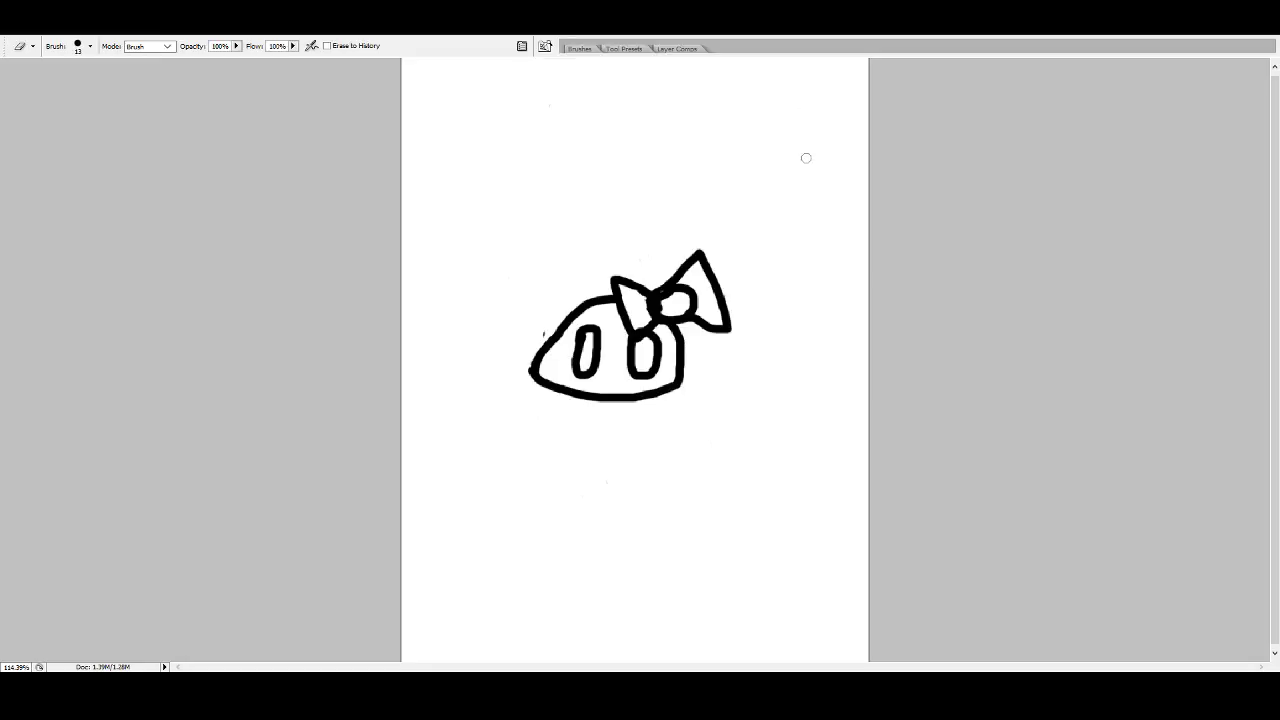
{"action": "mouse_move", "coordinate": [661, 300]}
{"action": "left_mouse_down"}
{"action": "mouse_move", "coordinate": [661, 365]}
{"action": "mouse_move", "coordinate": [678, 357]}
{"action": "mouse_move", "coordinate": [679, 379]}
{"action": "mouse_move", "coordinate": [671, 326]}
{"action": "mouse_move", "coordinate": [685, 242]}
{"action": "mouse_move", "coordinate": [703, 261]}
{"action": "mouse_move", "coordinate": [703, 325]}
{"action": "mouse_move", "coordinate": [720, 278]}
{"action": "mouse_move", "coordinate": [706, 260]}
{"action": "mouse_move", "coordinate": [731, 345]}
{"action": "mouse_move", "coordinate": [730, 329]}
{"action": "mouse_move", "coordinate": [655, 297]}
{"action": "mouse_move", "coordinate": [664, 406]}
{"action": "mouse_move", "coordinate": [627, 251]}
{"action": "mouse_move", "coordinate": [643, 375]}
{"action": "mouse_move", "coordinate": [612, 262]}
{"action": "mouse_move", "coordinate": [596, 277]}
{"action": "mouse_move", "coordinate": [606, 399]}
{"action": "mouse_move", "coordinate": [574, 281]}
{"action": "mouse_move", "coordinate": [589, 278]}
{"action": "mouse_move", "coordinate": [604, 423]}
{"action": "mouse_move", "coordinate": [566, 304]}
{"action": "mouse_move", "coordinate": [546, 314]}
{"action": "mouse_move", "coordinate": [567, 362]}
{"action": "mouse_move", "coordinate": [550, 374]}
{"action": "mouse_move", "coordinate": [567, 427]}
{"action": "mouse_move", "coordinate": [545, 397]}
{"action": "mouse_move", "coordinate": [531, 327]}
{"action": "mouse_move", "coordinate": [548, 366]}
{"action": "mouse_move", "coordinate": [540, 405]}
{"action": "mouse_move", "coordinate": [548, 367]}
{"action": "left_mouse_up"}
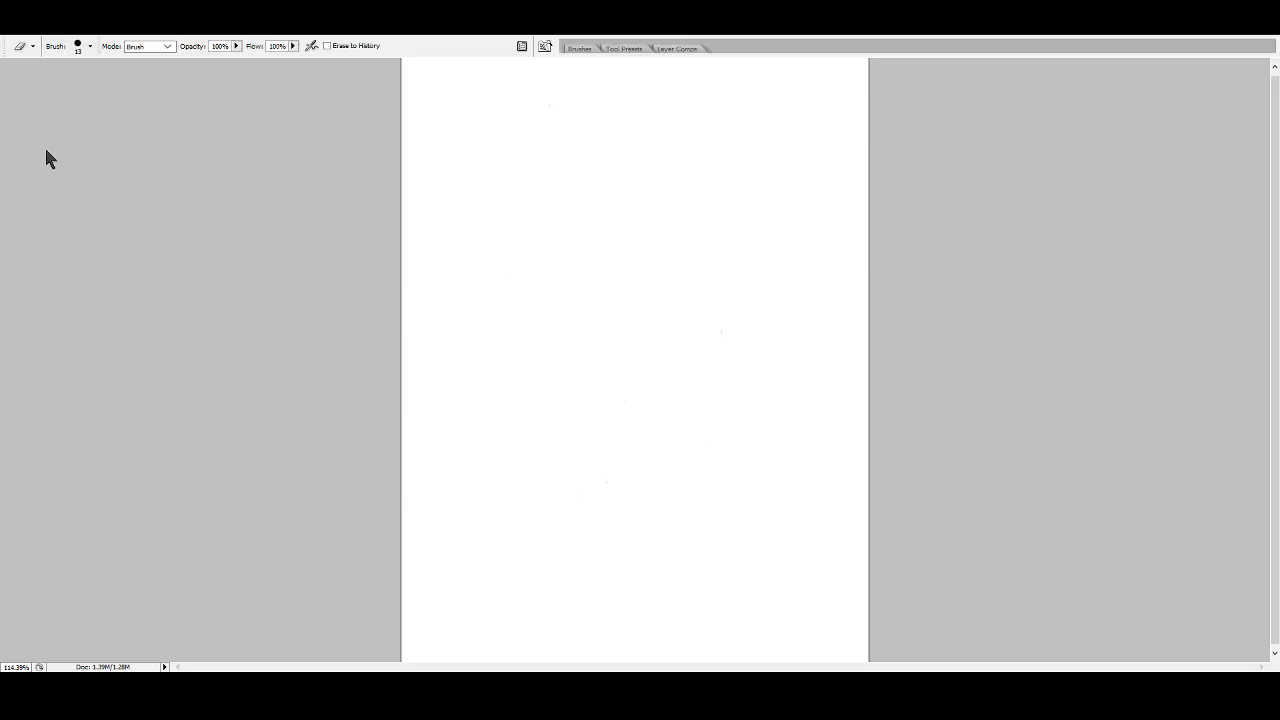
- Draw a round head with a wavy muzzle line across it and a filled triangular nose using the 10 px Brush
{"action": "key", "text": "b"}
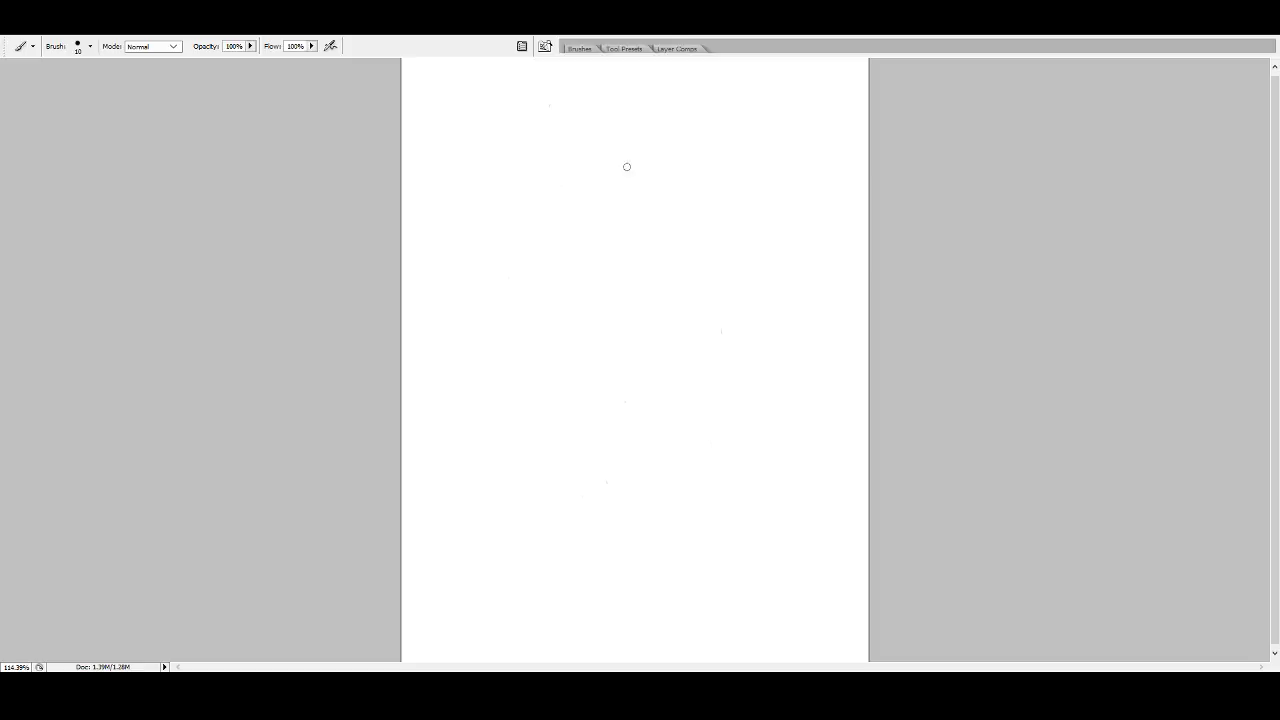
{"action": "mouse_move", "coordinate": [666, 168]}
{"action": "left_mouse_down"}
{"action": "mouse_move", "coordinate": [622, 159]}
{"action": "mouse_move", "coordinate": [580, 180]}
{"action": "mouse_move", "coordinate": [565, 210]}
{"action": "mouse_move", "coordinate": [586, 267]}
{"action": "mouse_move", "coordinate": [640, 291]}
{"action": "mouse_move", "coordinate": [698, 260]}
{"action": "mouse_move", "coordinate": [711, 213]}
{"action": "mouse_move", "coordinate": [685, 180]}
{"action": "mouse_move", "coordinate": [644, 160]}
{"action": "left_mouse_up"}
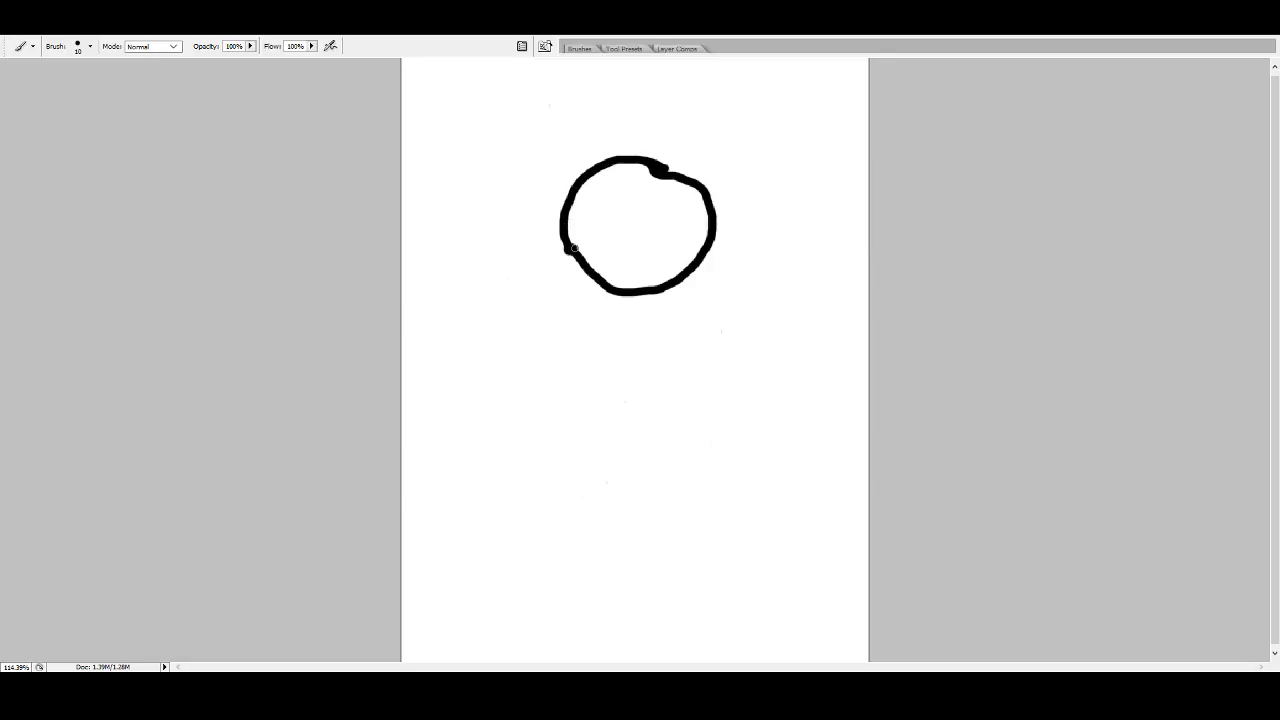
{"action": "mouse_move", "coordinate": [573, 248]}
{"action": "left_mouse_down"}
{"action": "mouse_move", "coordinate": [701, 257]}
{"action": "mouse_move", "coordinate": [636, 257]}
{"action": "mouse_move", "coordinate": [655, 256]}
{"action": "mouse_move", "coordinate": [648, 271]}
{"action": "mouse_move", "coordinate": [634, 260]}
{"action": "mouse_move", "coordinate": [645, 262]}
{"action": "left_mouse_up"}
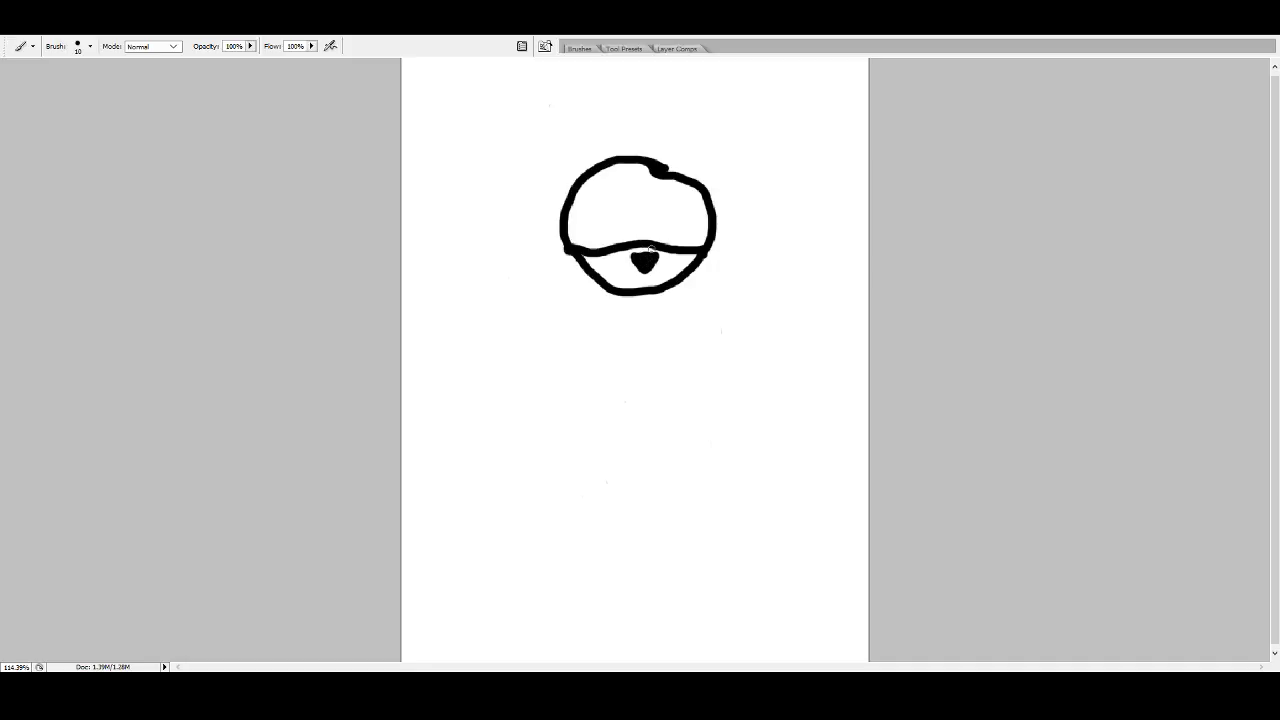
{"action": "left_click_drag", "start_coordinate": [644, 248], "coordinate": [649, 251]}
{"action": "left_click_drag", "start_coordinate": [640, 250], "coordinate": [650, 250]}
{"action": "key", "text": "ctrl+z"}
- Draw two small round eyes on the head, enclosed by round glasses with a bridge between the lenses
{"action": "mouse_move", "coordinate": [608, 207]}
{"action": "left_mouse_down"}
{"action": "mouse_move", "coordinate": [591, 220]}
{"action": "mouse_move", "coordinate": [619, 212]}
{"action": "mouse_move", "coordinate": [607, 204]}
{"action": "mouse_move", "coordinate": [681, 208]}
{"action": "mouse_move", "coordinate": [668, 220]}
{"action": "mouse_move", "coordinate": [688, 226]}
{"action": "mouse_move", "coordinate": [686, 210]}
{"action": "mouse_move", "coordinate": [700, 232]}
{"action": "mouse_move", "coordinate": [688, 198]}
{"action": "mouse_move", "coordinate": [663, 204]}
{"action": "mouse_move", "coordinate": [657, 229]}
{"action": "mouse_move", "coordinate": [704, 232]}
{"action": "left_mouse_up"}
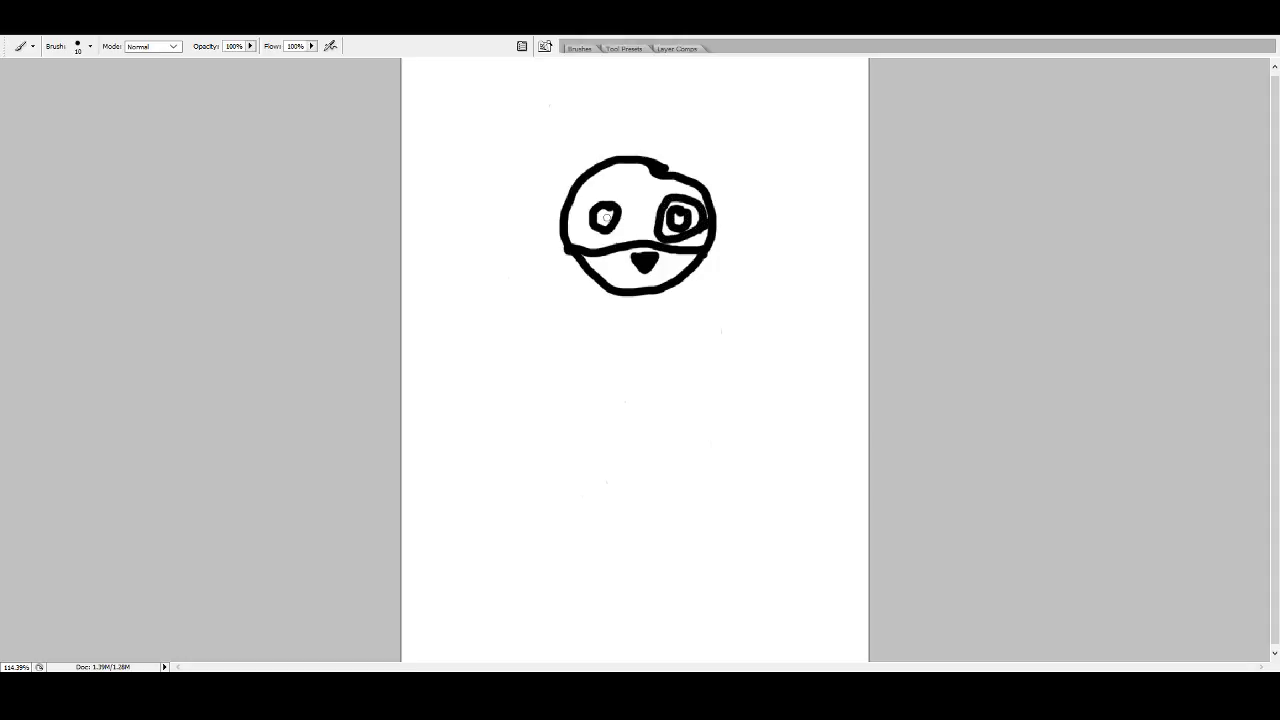
{"action": "mouse_move", "coordinate": [623, 232]}
{"action": "left_mouse_down"}
{"action": "mouse_move", "coordinate": [634, 206]}
{"action": "mouse_move", "coordinate": [608, 190]}
{"action": "mouse_move", "coordinate": [589, 197]}
{"action": "mouse_move", "coordinate": [586, 238]}
{"action": "mouse_move", "coordinate": [610, 244]}
{"action": "mouse_move", "coordinate": [660, 213]}
{"action": "mouse_move", "coordinate": [645, 229]}
{"action": "mouse_move", "coordinate": [661, 229]}
{"action": "left_mouse_up"}
{"action": "left_click", "coordinate": [587, 211]}
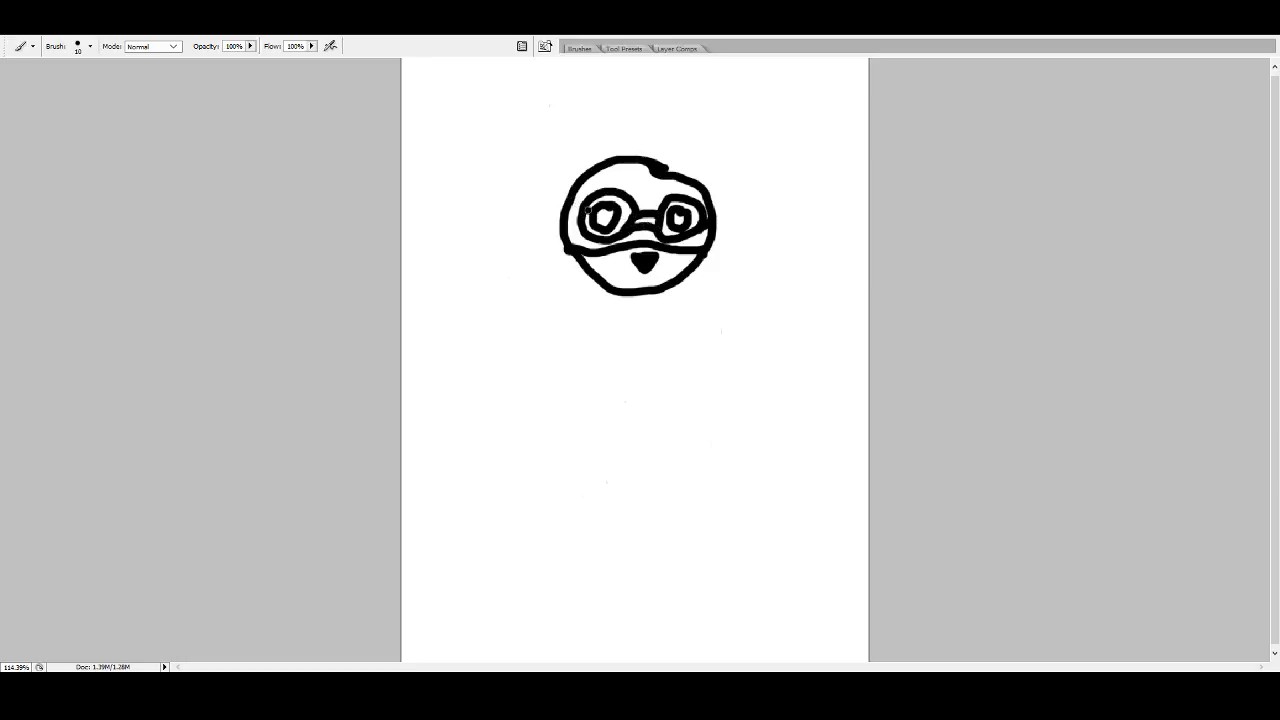
- Draw the glasses' side straps, a small wavy mouth below the nose and two large rounded ears with the 10 px Brush
{"action": "mouse_move", "coordinate": [579, 210]}
{"action": "left_mouse_down"}
{"action": "mouse_move", "coordinate": [565, 208]}
{"action": "mouse_move", "coordinate": [562, 225]}
{"action": "left_mouse_up"}
{"action": "mouse_move", "coordinate": [698, 216]}
{"action": "left_mouse_down"}
{"action": "mouse_move", "coordinate": [712, 214]}
{"action": "mouse_move", "coordinate": [711, 228]}
{"action": "left_mouse_up"}
{"action": "left_click_drag", "start_coordinate": [626, 281], "coordinate": [661, 274]}
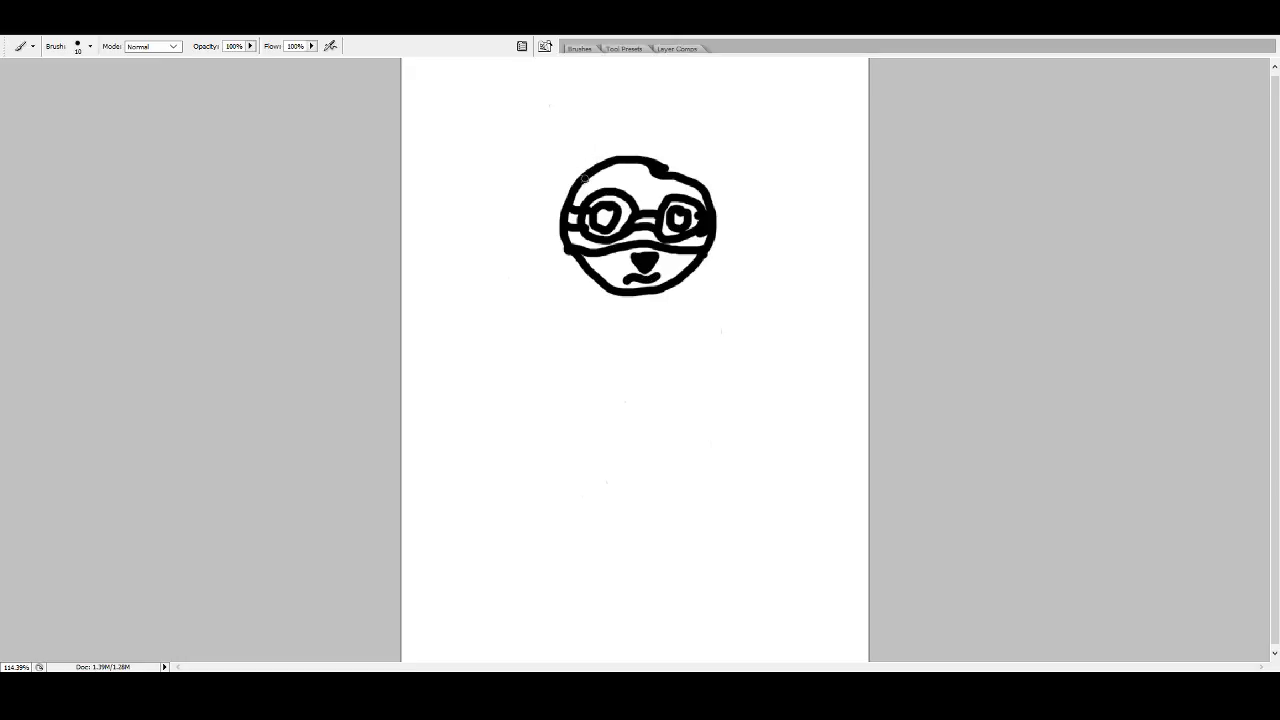
{"action": "mouse_move", "coordinate": [586, 175]}
{"action": "left_mouse_down"}
{"action": "mouse_move", "coordinate": [534, 175]}
{"action": "mouse_move", "coordinate": [488, 221]}
{"action": "mouse_move", "coordinate": [545, 264]}
{"action": "mouse_move", "coordinate": [590, 268]}
{"action": "left_mouse_up"}
{"action": "mouse_move", "coordinate": [702, 183]}
{"action": "left_mouse_down"}
{"action": "mouse_move", "coordinate": [756, 196]}
{"action": "mouse_move", "coordinate": [771, 222]}
{"action": "mouse_move", "coordinate": [712, 258]}
{"action": "left_mouse_up"}
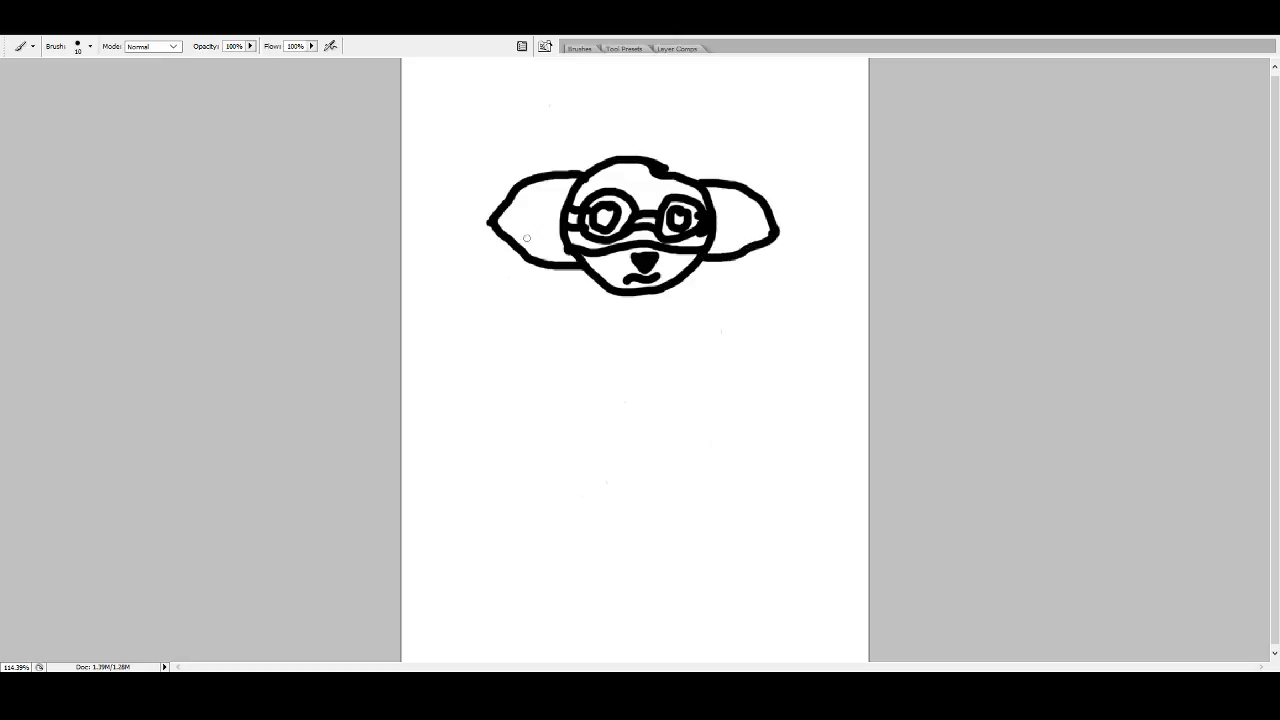
- Draw three pointed fur tufts on one cheek, and erase the outlines at their roots with the 13 px Eraser
{"action": "mouse_move", "coordinate": [577, 257]}
{"action": "left_mouse_down"}
{"action": "mouse_move", "coordinate": [549, 256]}
{"action": "mouse_move", "coordinate": [530, 274]}
{"action": "mouse_move", "coordinate": [588, 276]}
{"action": "mouse_move", "coordinate": [560, 311]}
{"action": "mouse_move", "coordinate": [606, 286]}
{"action": "mouse_move", "coordinate": [593, 320]}
{"action": "mouse_move", "coordinate": [608, 292]}
{"action": "mouse_move", "coordinate": [621, 310]}
{"action": "left_mouse_up"}
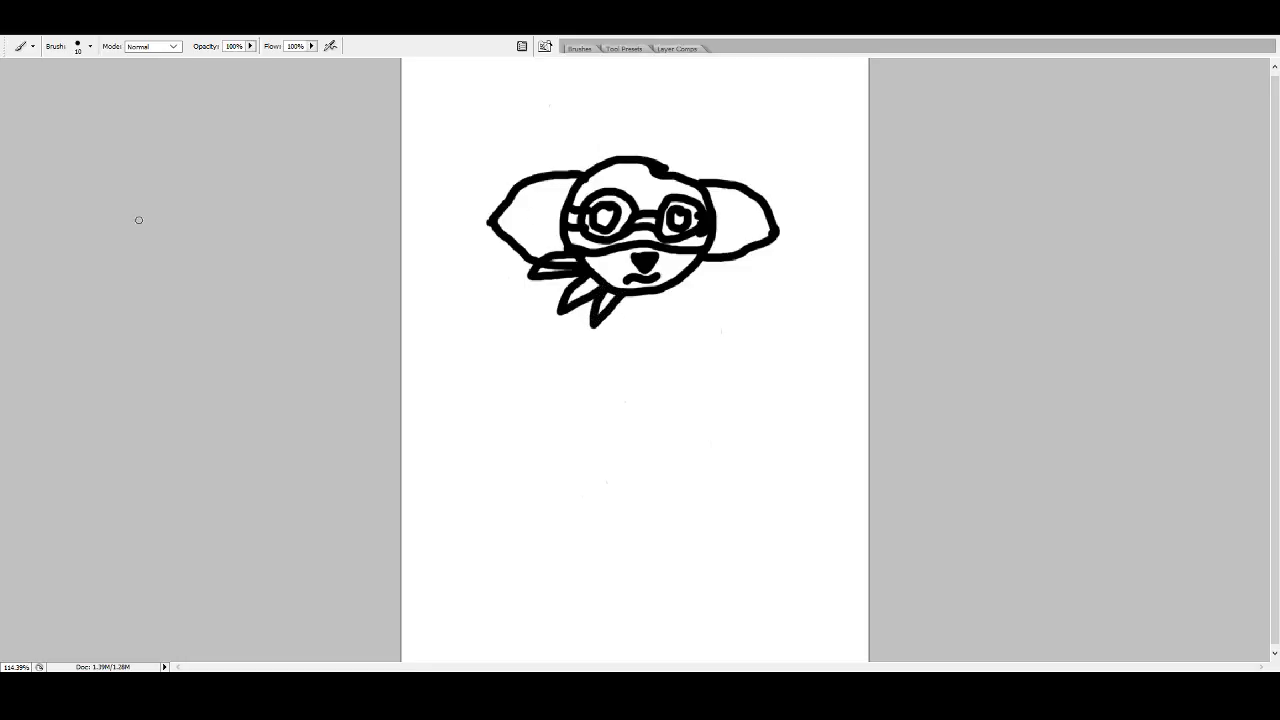
{"action": "key", "text": "e"}
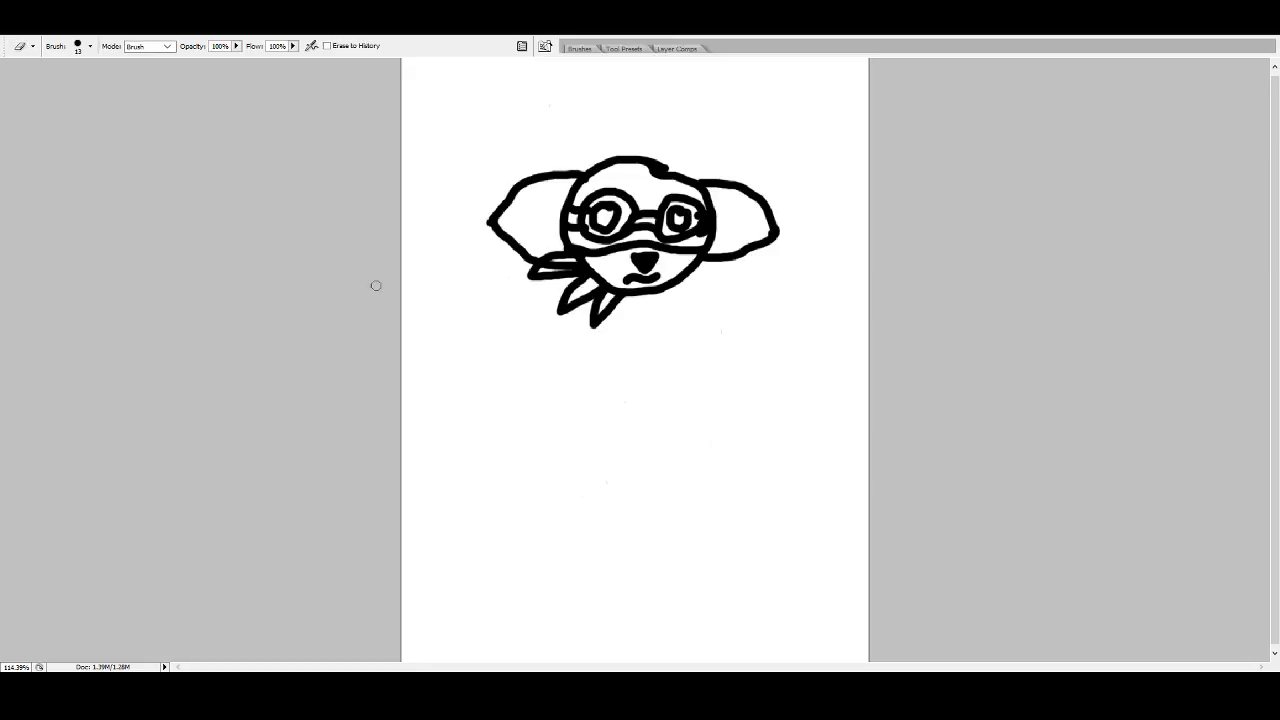
{"action": "mouse_move", "coordinate": [603, 287]}
{"action": "left_mouse_down"}
{"action": "mouse_move", "coordinate": [596, 276]}
{"action": "mouse_move", "coordinate": [613, 295]}
{"action": "mouse_move", "coordinate": [585, 263]}
{"action": "mouse_move", "coordinate": [548, 266]}
{"action": "mouse_move", "coordinate": [562, 272]}
{"action": "left_mouse_up"}
- Add matching pointed fur tufts to the other cheek with the Brush, clearing the head outline at their roots and touching up their inner ends
{"action": "key", "text": "b"}
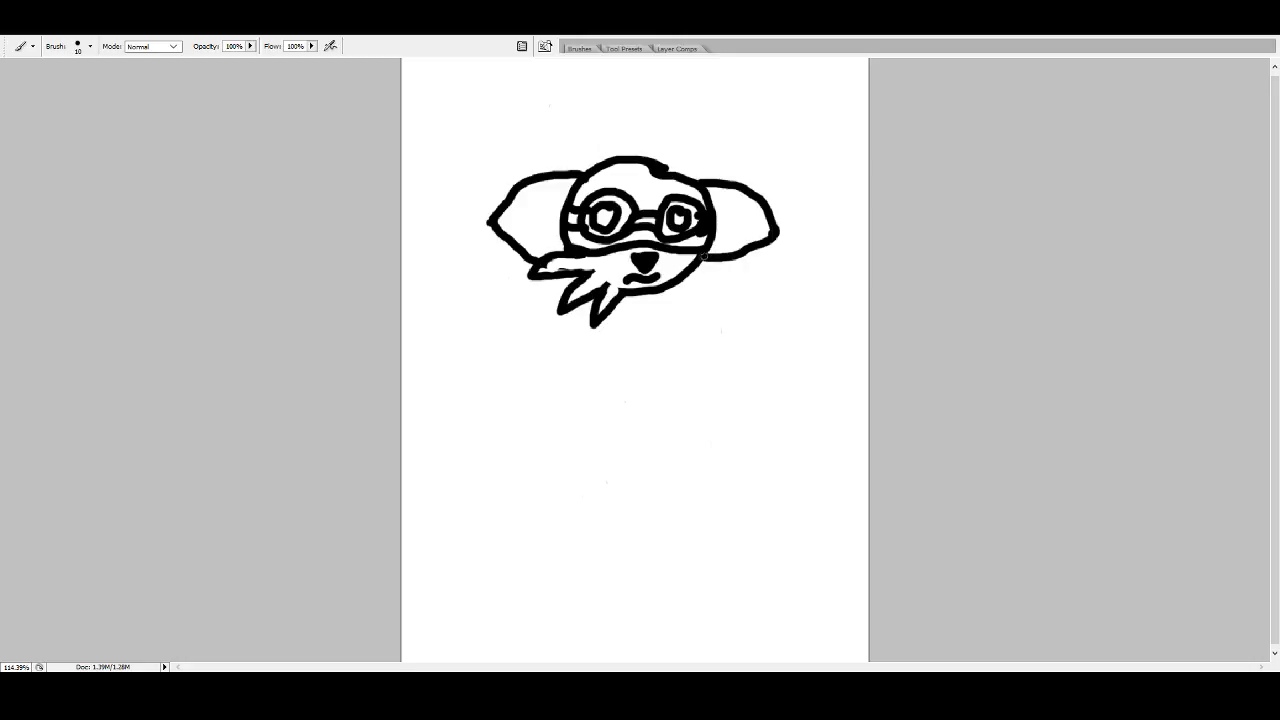
{"action": "mouse_move", "coordinate": [697, 259]}
{"action": "left_mouse_down"}
{"action": "mouse_move", "coordinate": [720, 265]}
{"action": "mouse_move", "coordinate": [736, 298]}
{"action": "mouse_move", "coordinate": [699, 271]}
{"action": "mouse_move", "coordinate": [708, 310]}
{"action": "mouse_move", "coordinate": [680, 279]}
{"action": "mouse_move", "coordinate": [681, 316]}
{"action": "mouse_move", "coordinate": [668, 281]}
{"action": "left_mouse_up"}
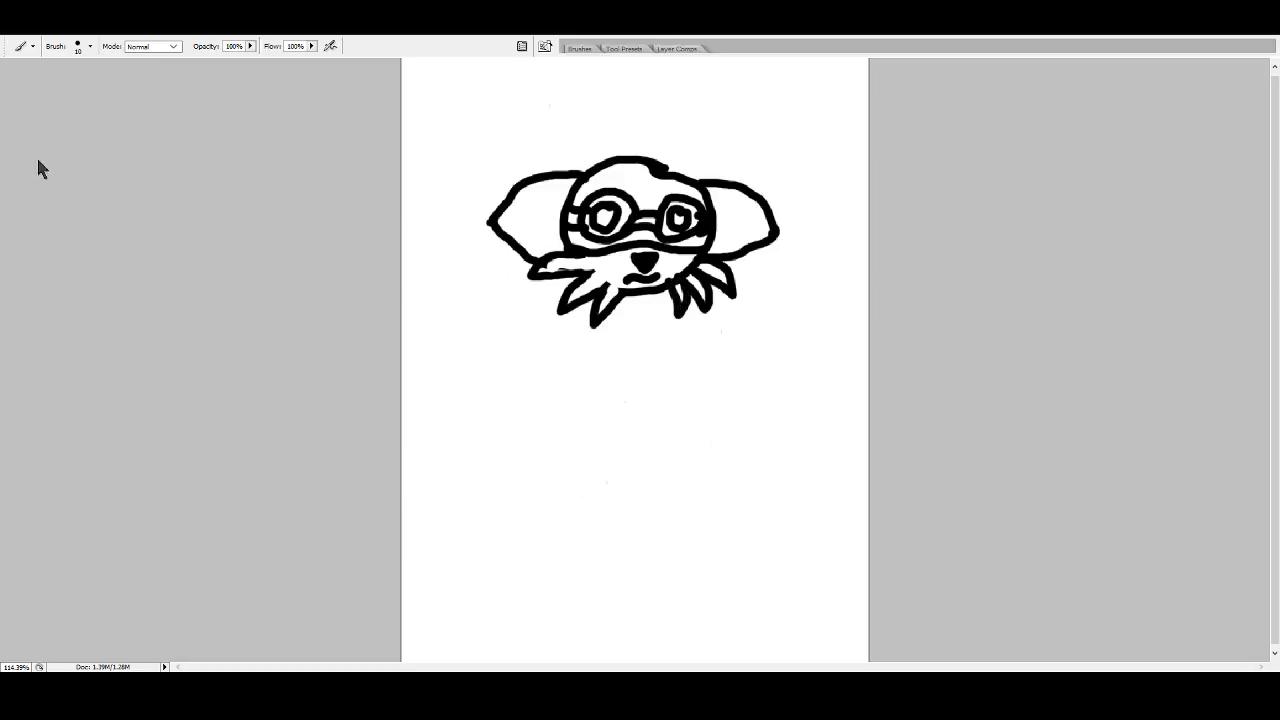
{"action": "key", "text": "e"}
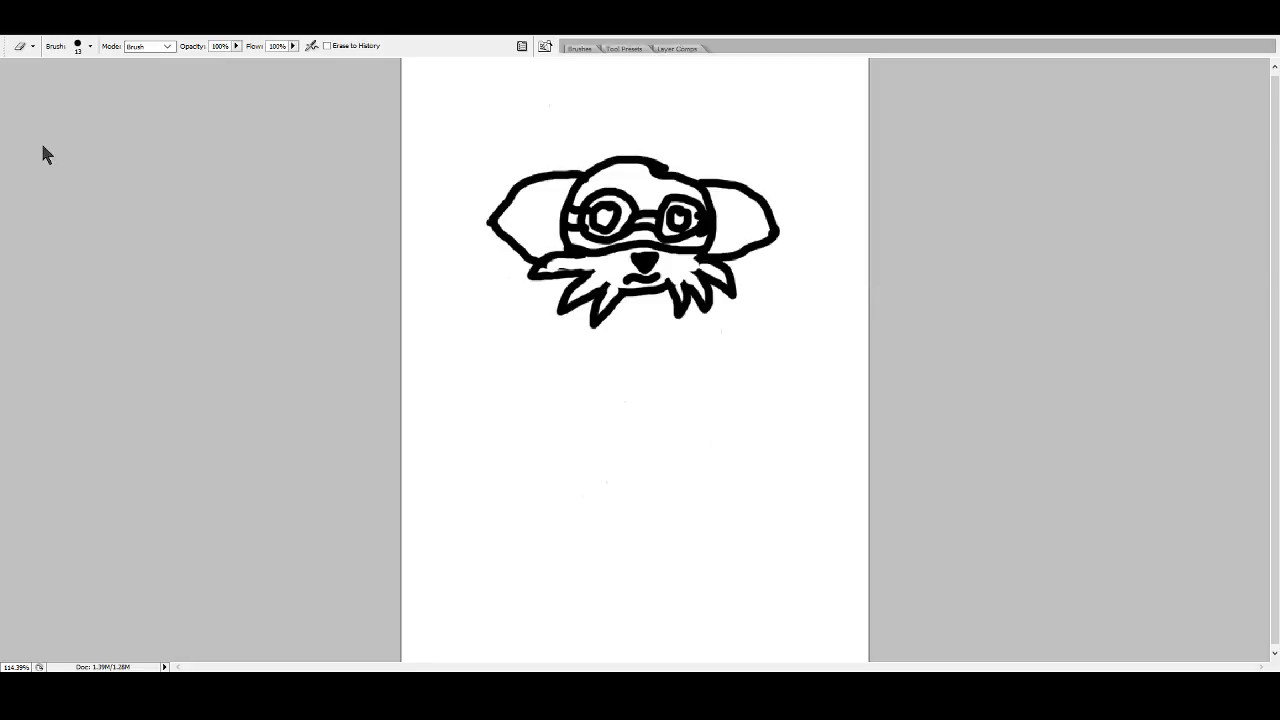
{"action": "key", "text": "b"}
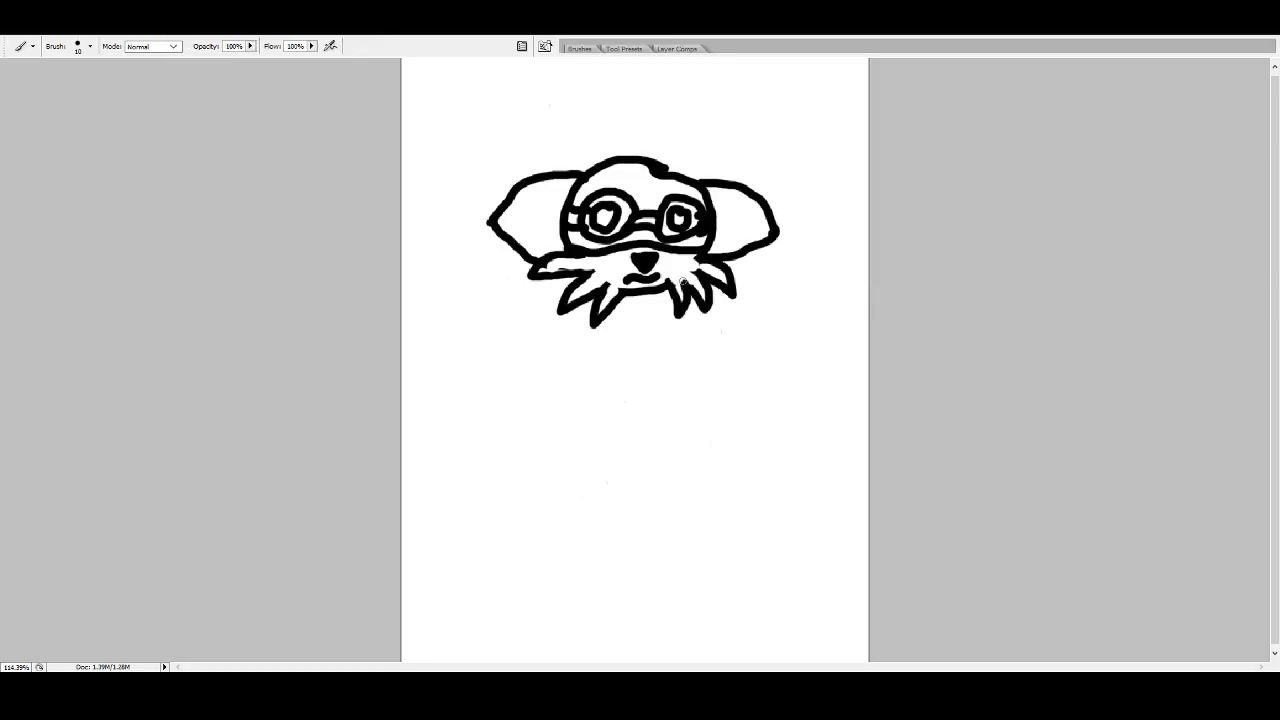
{"action": "left_click_drag", "start_coordinate": [683, 282], "coordinate": [702, 279]}
- Draw three curved hair spikes on top of the head, and erase the head outline beneath them with the 13 px Eraser
{"action": "mouse_move", "coordinate": [672, 168]}
{"action": "left_mouse_down"}
{"action": "mouse_move", "coordinate": [676, 140]}
{"action": "mouse_move", "coordinate": [651, 109]}
{"action": "mouse_move", "coordinate": [645, 157]}
{"action": "mouse_move", "coordinate": [611, 127]}
{"action": "mouse_move", "coordinate": [632, 156]}
{"action": "mouse_move", "coordinate": [584, 141]}
{"action": "mouse_move", "coordinate": [602, 167]}
{"action": "left_mouse_up"}
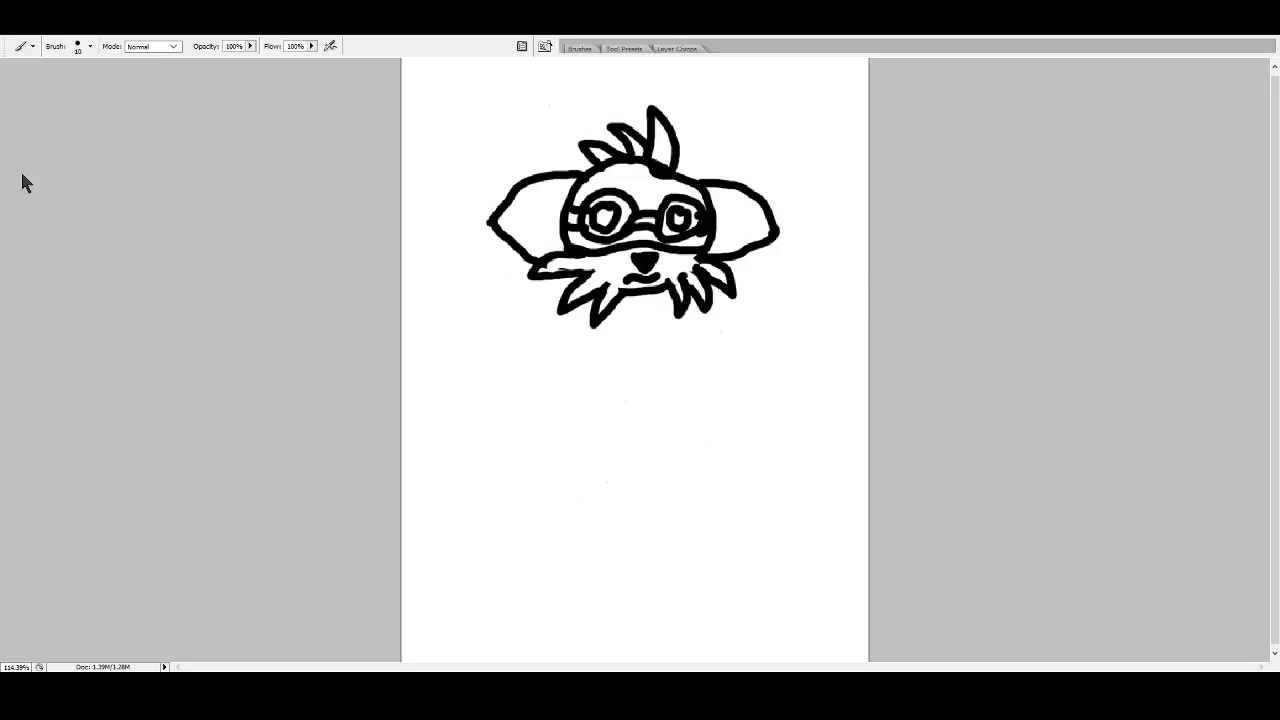
{"action": "key", "text": "e"}
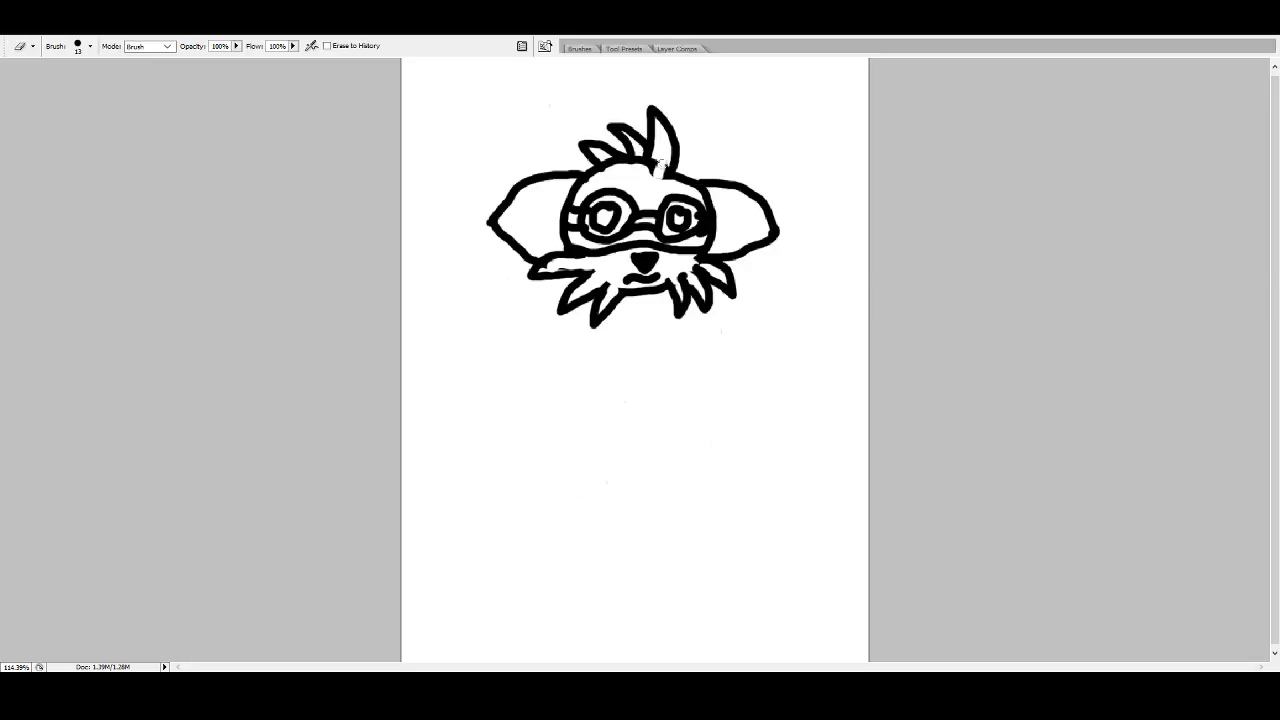
{"action": "mouse_move", "coordinate": [661, 165]}
{"action": "left_mouse_down"}
{"action": "mouse_move", "coordinate": [664, 177]}
{"action": "mouse_move", "coordinate": [665, 163]}
{"action": "mouse_move", "coordinate": [641, 165]}
{"action": "left_mouse_up"}
{"action": "left_click_drag", "start_coordinate": [640, 158], "coordinate": [608, 162]}
- Touch up the inner ends of the hair spikes with small dabs of the 10 px Brush
{"action": "key", "text": "b"}
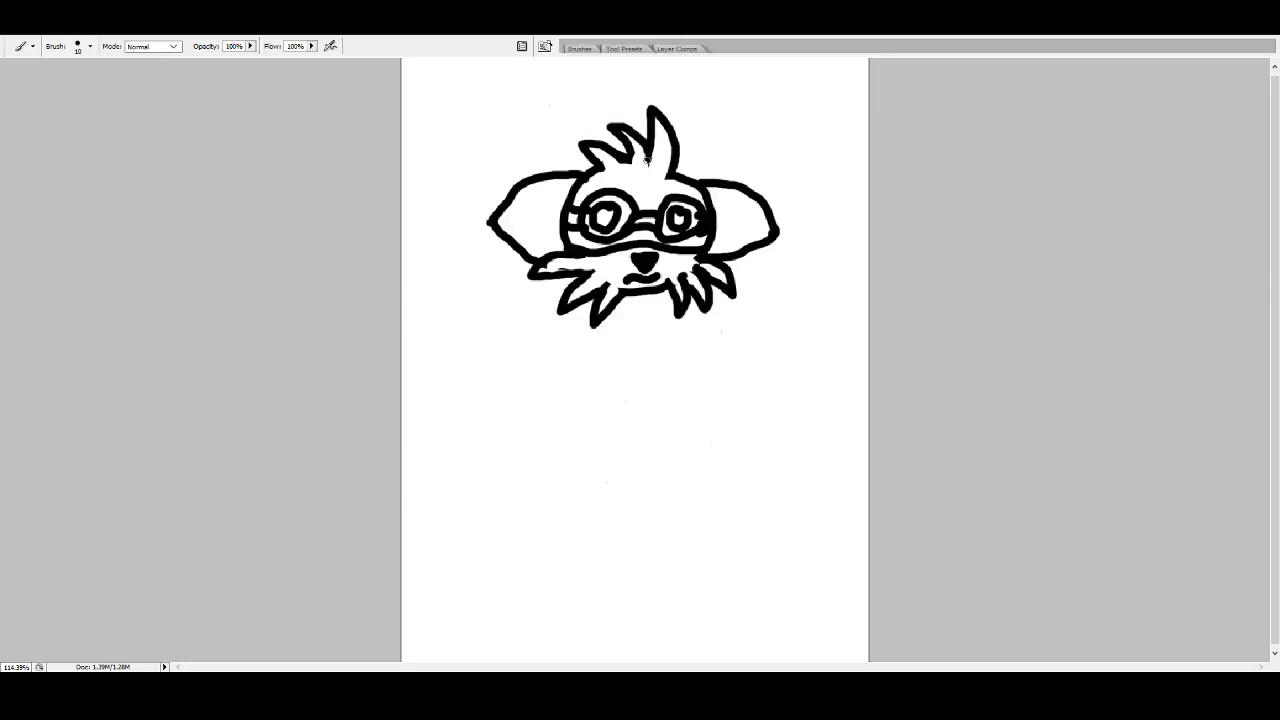
{"action": "left_click_drag", "start_coordinate": [647, 160], "coordinate": [649, 180]}
{"action": "key", "text": "ctrl+z"}
{"action": "left_click", "coordinate": [648, 160]}
{"action": "left_click", "coordinate": [622, 163]}
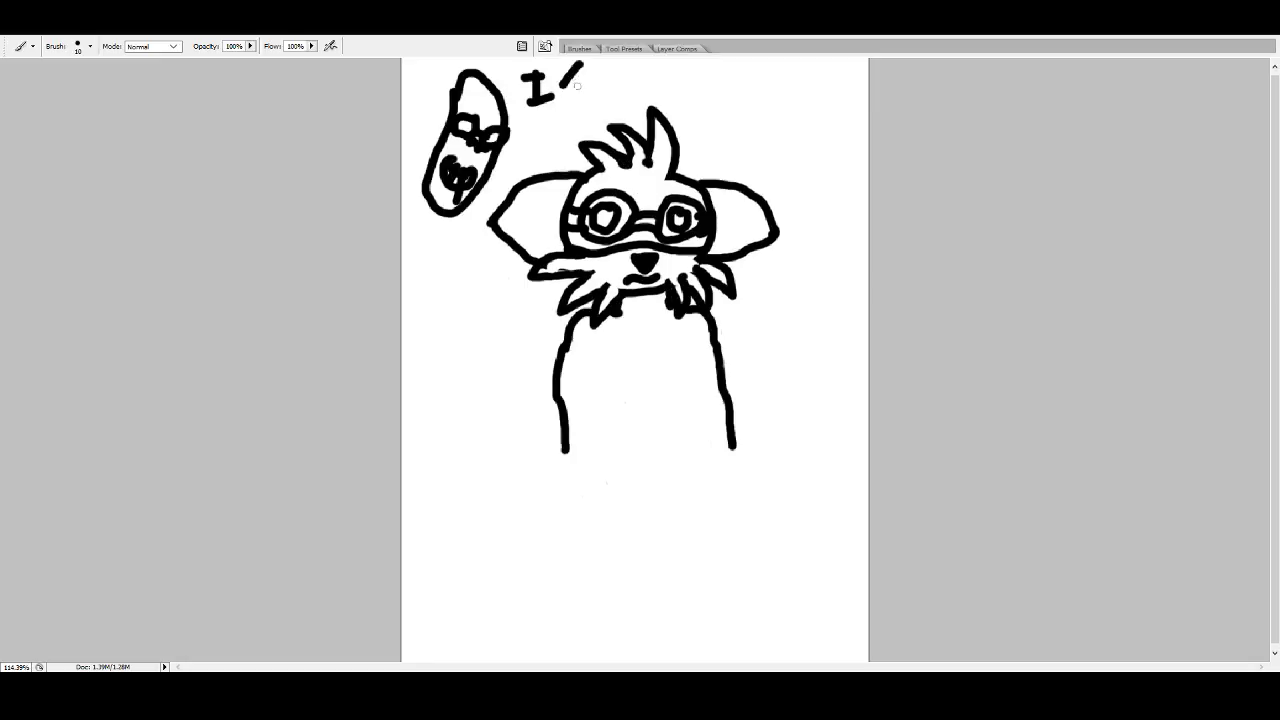
- Complete the handwritten words "I'm Pickle Mi!!" above and beside the character's head with the Brush
{"action": "mouse_move", "coordinate": [574, 96]}
{"action": "left_mouse_down"}
{"action": "mouse_move", "coordinate": [605, 96]}
{"action": "mouse_move", "coordinate": [645, 66]}
{"action": "mouse_move", "coordinate": [668, 95]}
{"action": "mouse_move", "coordinate": [694, 100]}
{"action": "mouse_move", "coordinate": [768, 100]}
{"action": "left_mouse_up"}
{"action": "mouse_move", "coordinate": [768, 90]}
{"action": "left_mouse_down"}
{"action": "mouse_move", "coordinate": [778, 76]}
{"action": "mouse_move", "coordinate": [790, 102]}
{"action": "left_mouse_up"}
{"action": "mouse_move", "coordinate": [704, 152]}
{"action": "left_mouse_down"}
{"action": "mouse_move", "coordinate": [746, 118]}
{"action": "mouse_move", "coordinate": [756, 150]}
{"action": "left_mouse_up"}
{"action": "left_click_drag", "start_coordinate": [772, 140], "coordinate": [775, 162]}
{"action": "left_click", "coordinate": [781, 114]}
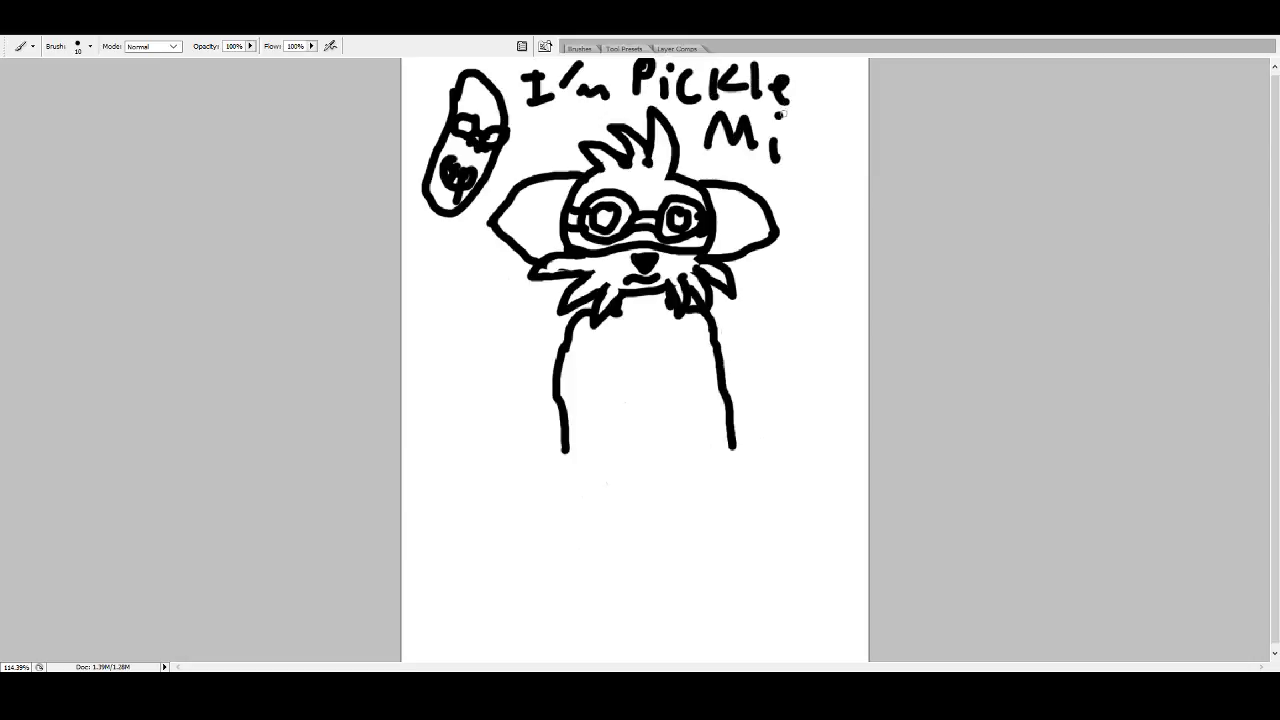
{"action": "mouse_move", "coordinate": [807, 112]}
{"action": "left_mouse_down"}
{"action": "mouse_move", "coordinate": [807, 152]}
{"action": "mouse_move", "coordinate": [829, 150]}
{"action": "left_mouse_up"}
{"action": "left_click", "coordinate": [807, 173]}
{"action": "left_click", "coordinate": [836, 182]}
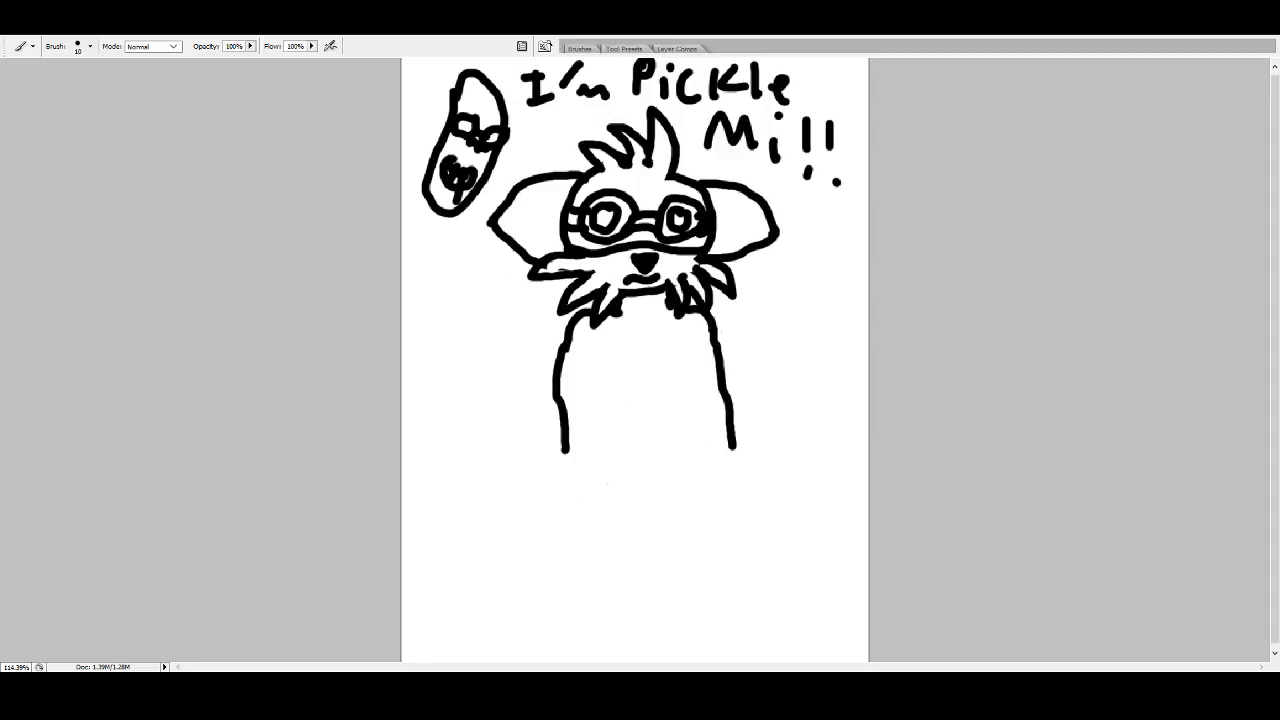
- Erase the pickle figure and all of the handwritten words around the head with the 13 px Eraser
{"action": "key", "text": "e"}
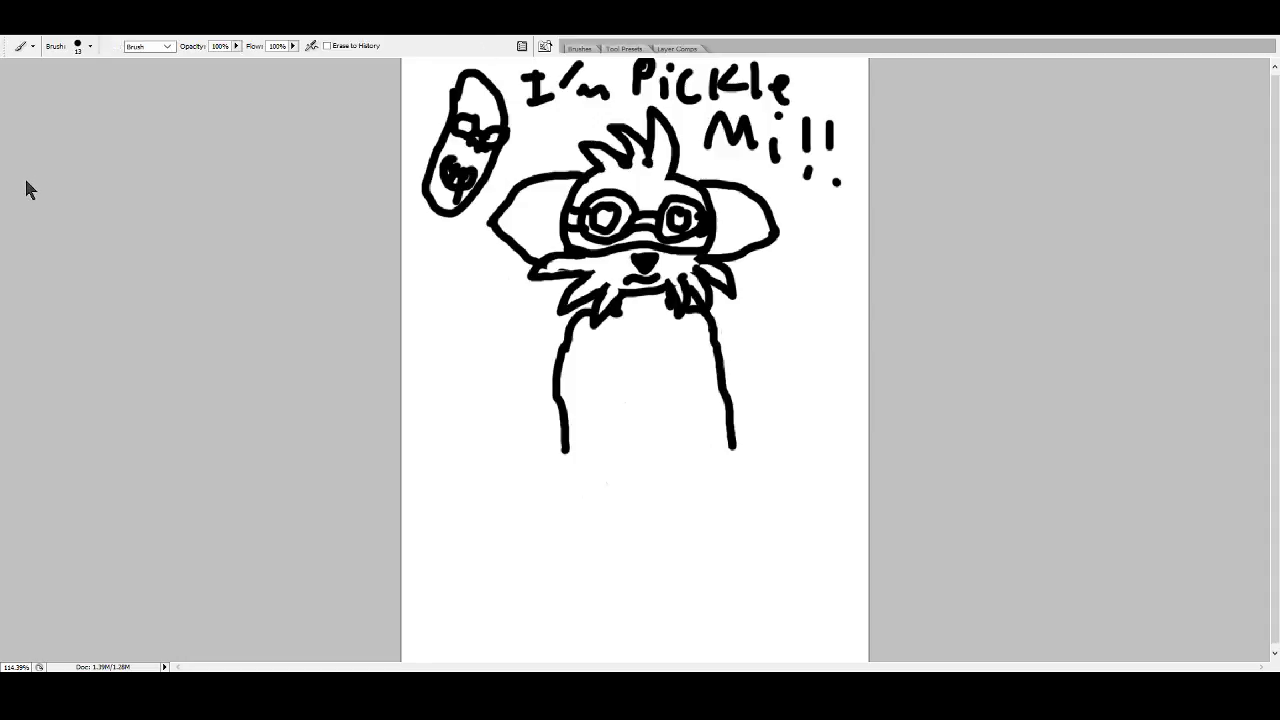
{"action": "mouse_move", "coordinate": [512, 104]}
{"action": "left_mouse_down"}
{"action": "mouse_move", "coordinate": [502, 145]}
{"action": "mouse_move", "coordinate": [498, 128]}
{"action": "left_mouse_up"}
{"action": "mouse_move", "coordinate": [504, 126]}
{"action": "left_mouse_down"}
{"action": "mouse_move", "coordinate": [465, 81]}
{"action": "mouse_move", "coordinate": [472, 68]}
{"action": "mouse_move", "coordinate": [454, 99]}
{"action": "mouse_move", "coordinate": [456, 77]}
{"action": "mouse_move", "coordinate": [478, 92]}
{"action": "mouse_move", "coordinate": [482, 131]}
{"action": "mouse_move", "coordinate": [472, 110]}
{"action": "mouse_move", "coordinate": [496, 150]}
{"action": "mouse_move", "coordinate": [499, 128]}
{"action": "mouse_move", "coordinate": [483, 151]}
{"action": "mouse_move", "coordinate": [480, 124]}
{"action": "mouse_move", "coordinate": [495, 153]}
{"action": "mouse_move", "coordinate": [478, 152]}
{"action": "mouse_move", "coordinate": [457, 102]}
{"action": "mouse_move", "coordinate": [464, 139]}
{"action": "mouse_move", "coordinate": [448, 145]}
{"action": "mouse_move", "coordinate": [451, 122]}
{"action": "mouse_move", "coordinate": [467, 121]}
{"action": "mouse_move", "coordinate": [496, 164]}
{"action": "mouse_move", "coordinate": [472, 207]}
{"action": "mouse_move", "coordinate": [444, 213]}
{"action": "mouse_move", "coordinate": [419, 193]}
{"action": "mouse_move", "coordinate": [449, 210]}
{"action": "mouse_move", "coordinate": [470, 190]}
{"action": "mouse_move", "coordinate": [462, 172]}
{"action": "mouse_move", "coordinate": [446, 189]}
{"action": "mouse_move", "coordinate": [463, 167]}
{"action": "mouse_move", "coordinate": [443, 141]}
{"action": "mouse_move", "coordinate": [420, 191]}
{"action": "left_mouse_up"}
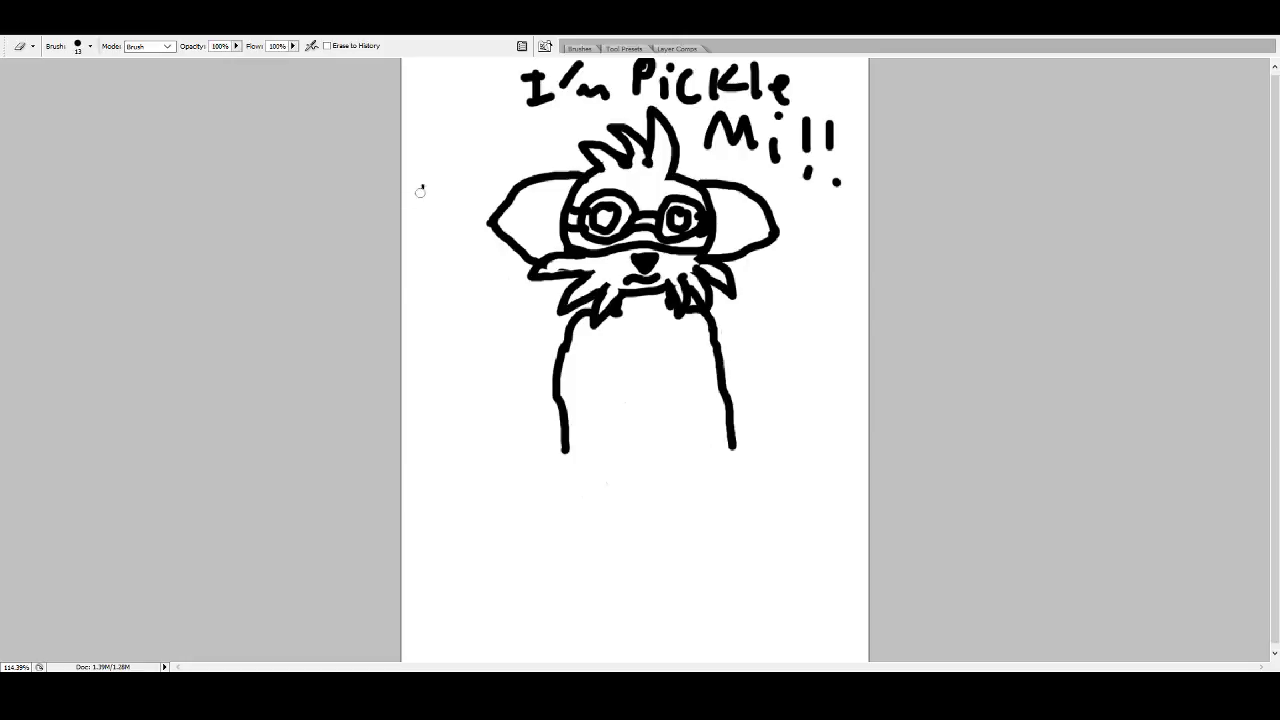
{"action": "mouse_move", "coordinate": [515, 80]}
{"action": "left_mouse_down"}
{"action": "mouse_move", "coordinate": [545, 109]}
{"action": "mouse_move", "coordinate": [591, 48]}
{"action": "mouse_move", "coordinate": [555, 92]}
{"action": "mouse_move", "coordinate": [592, 62]}
{"action": "mouse_move", "coordinate": [588, 107]}
{"action": "mouse_move", "coordinate": [646, 60]}
{"action": "mouse_move", "coordinate": [642, 78]}
{"action": "mouse_move", "coordinate": [635, 68]}
{"action": "mouse_move", "coordinate": [649, 66]}
{"action": "mouse_move", "coordinate": [648, 84]}
{"action": "mouse_move", "coordinate": [687, 66]}
{"action": "mouse_move", "coordinate": [692, 105]}
{"action": "mouse_move", "coordinate": [721, 99]}
{"action": "mouse_move", "coordinate": [715, 66]}
{"action": "mouse_move", "coordinate": [741, 73]}
{"action": "mouse_move", "coordinate": [745, 90]}
{"action": "mouse_move", "coordinate": [761, 68]}
{"action": "mouse_move", "coordinate": [756, 101]}
{"action": "mouse_move", "coordinate": [782, 74]}
{"action": "mouse_move", "coordinate": [775, 154]}
{"action": "mouse_move", "coordinate": [749, 117]}
{"action": "mouse_move", "coordinate": [711, 129]}
{"action": "left_mouse_up"}
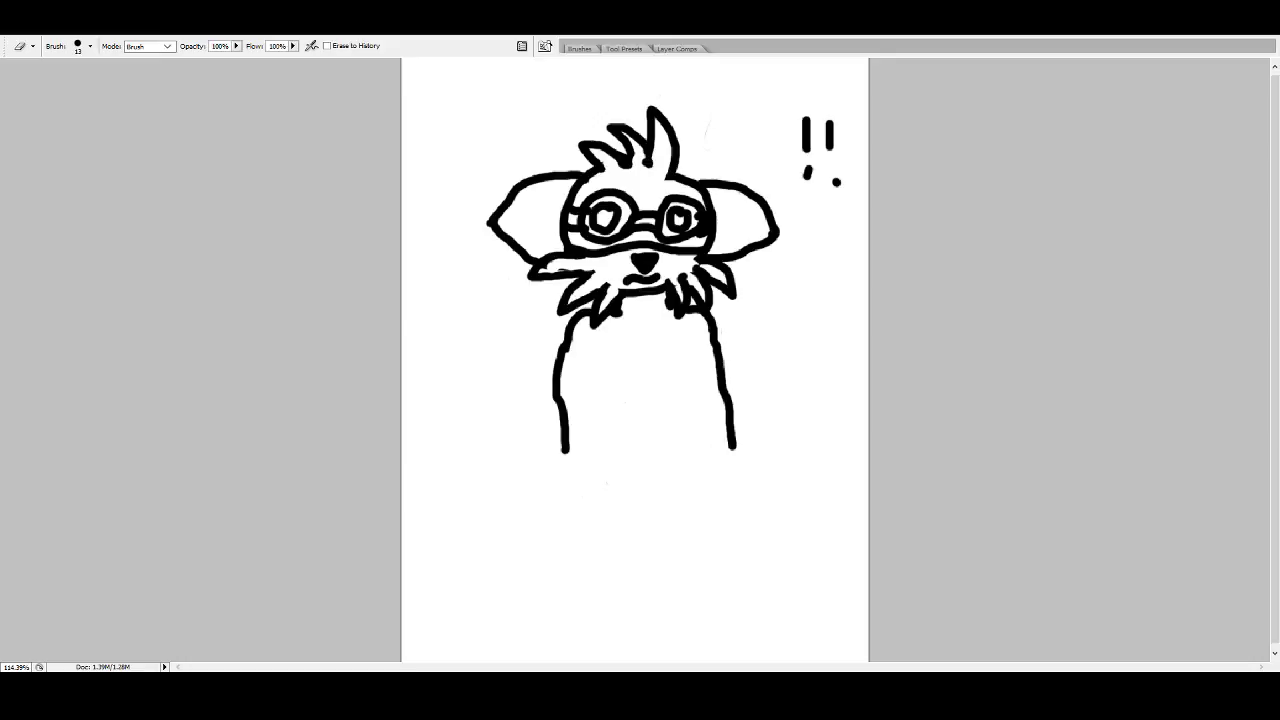
{"action": "mouse_move", "coordinate": [810, 112]}
{"action": "left_mouse_down"}
{"action": "mouse_move", "coordinate": [801, 167]}
{"action": "mouse_move", "coordinate": [814, 153]}
{"action": "mouse_move", "coordinate": [832, 193]}
{"action": "mouse_move", "coordinate": [844, 143]}
{"action": "mouse_move", "coordinate": [823, 123]}
{"action": "left_mouse_up"}
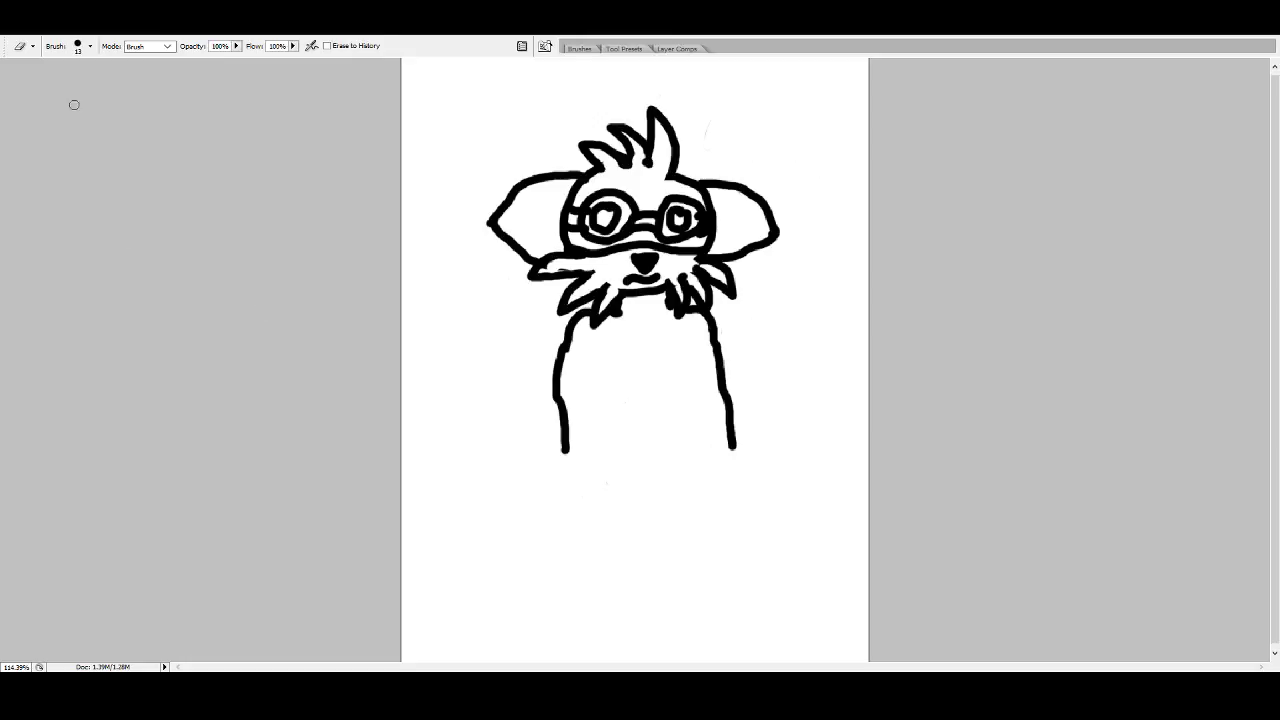
- Draw the inner lines of both arms and a round hand at the end of each with the 10 px Brush
{"action": "key", "text": "b"}
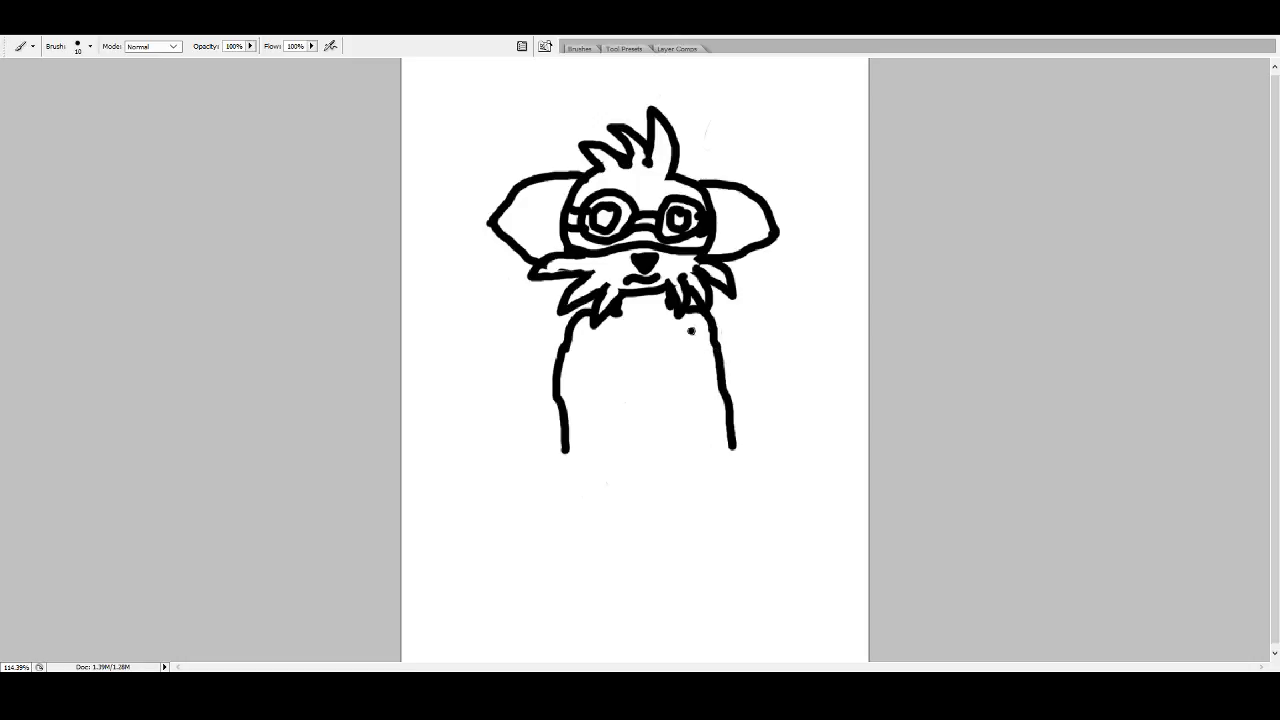
{"action": "left_click_drag", "start_coordinate": [691, 330], "coordinate": [702, 446]}
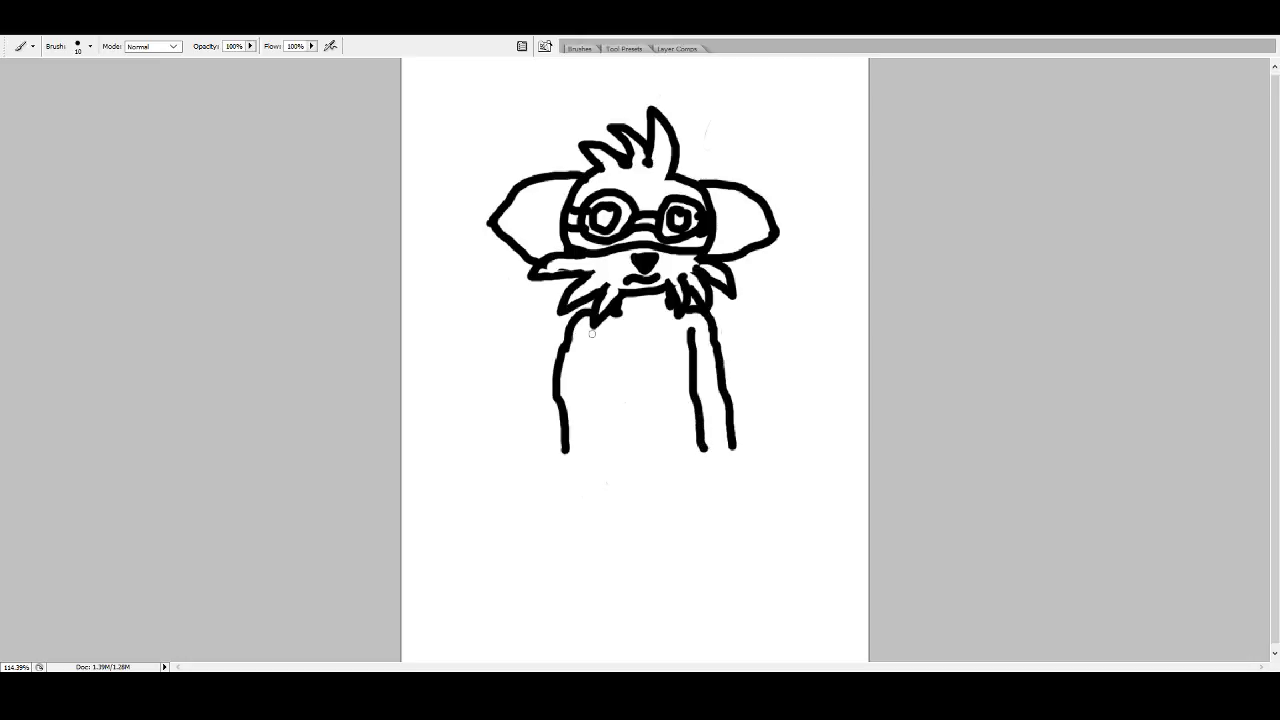
{"action": "left_click_drag", "start_coordinate": [593, 331], "coordinate": [595, 447]}
{"action": "mouse_move", "coordinate": [742, 454]}
{"action": "left_mouse_down"}
{"action": "mouse_move", "coordinate": [700, 447]}
{"action": "mouse_move", "coordinate": [728, 474]}
{"action": "mouse_move", "coordinate": [740, 452]}
{"action": "left_mouse_up"}
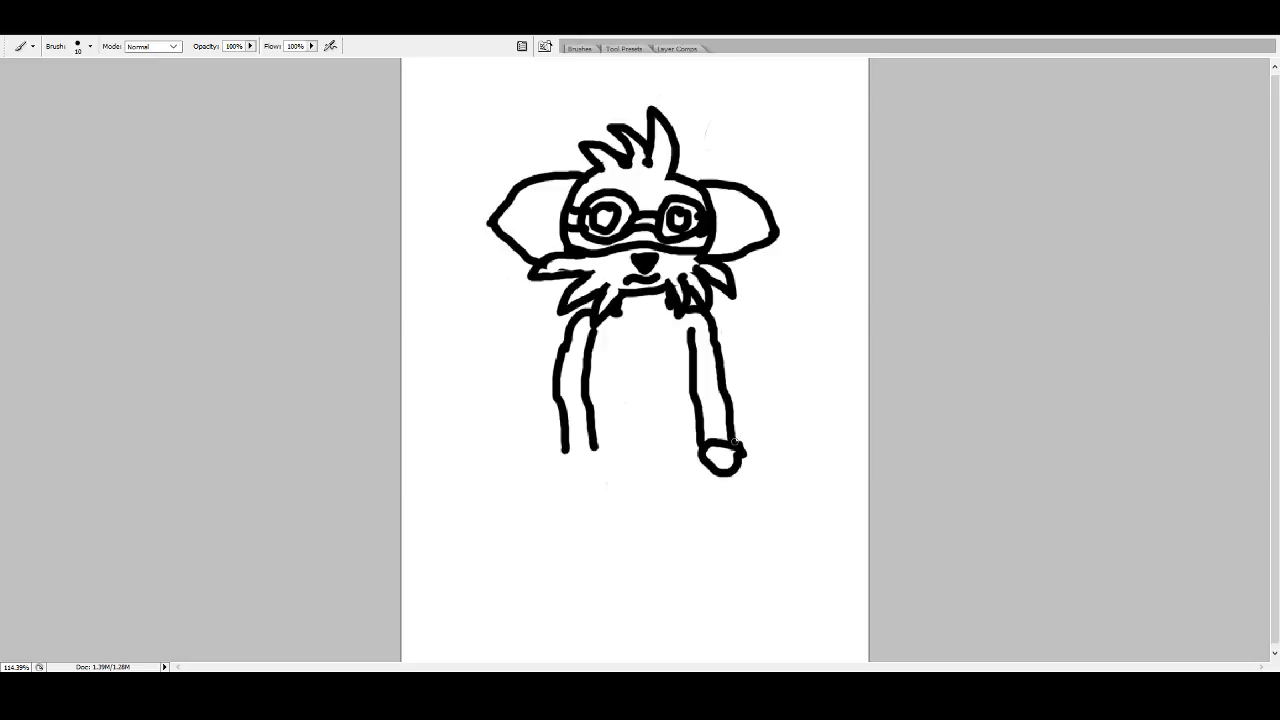
{"action": "mouse_move", "coordinate": [598, 452]}
{"action": "left_mouse_down"}
{"action": "mouse_move", "coordinate": [575, 439]}
{"action": "mouse_move", "coordinate": [562, 454]}
{"action": "mouse_move", "coordinate": [567, 468]}
{"action": "mouse_move", "coordinate": [596, 457]}
{"action": "left_mouse_up"}
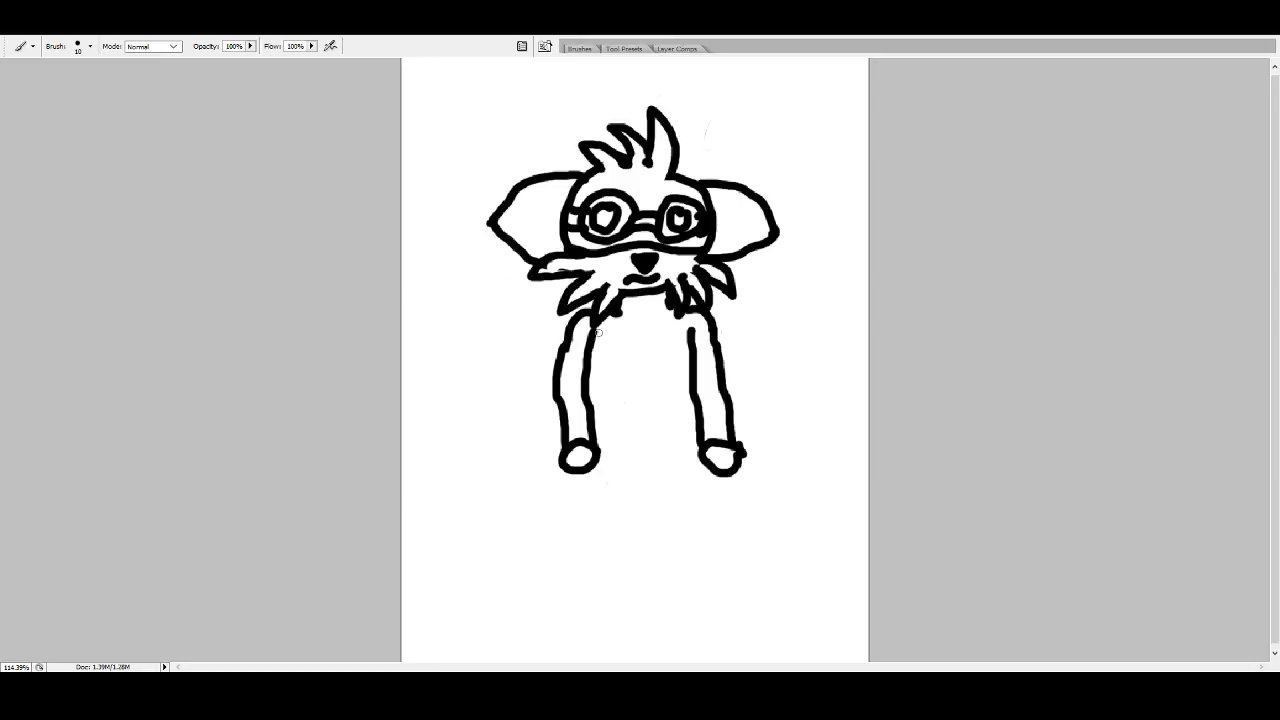
- Draw a coat with a flared lower part, a front seam and five round buttons, plus the outer line of one leg
{"action": "left_click_drag", "start_coordinate": [597, 332], "coordinate": [602, 420]}
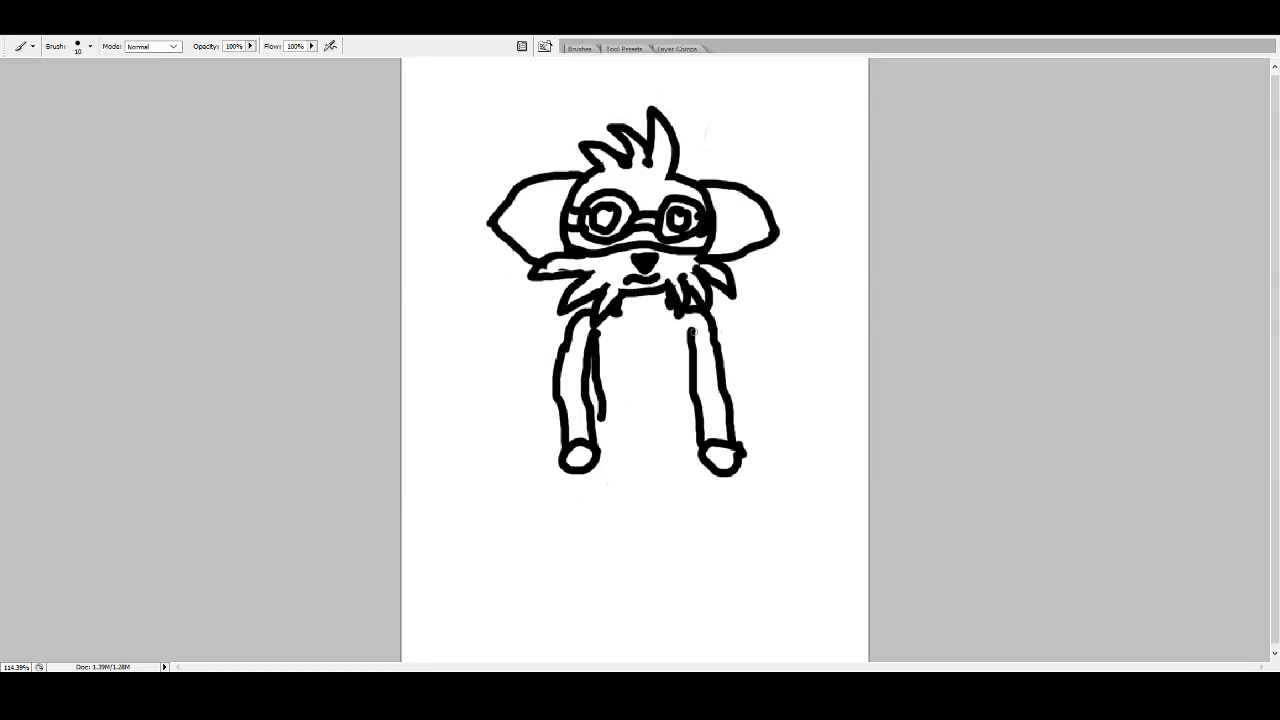
{"action": "mouse_move", "coordinate": [688, 333]}
{"action": "left_mouse_down"}
{"action": "mouse_move", "coordinate": [686, 443]}
{"action": "mouse_move", "coordinate": [608, 454]}
{"action": "mouse_move", "coordinate": [606, 424]}
{"action": "left_mouse_up"}
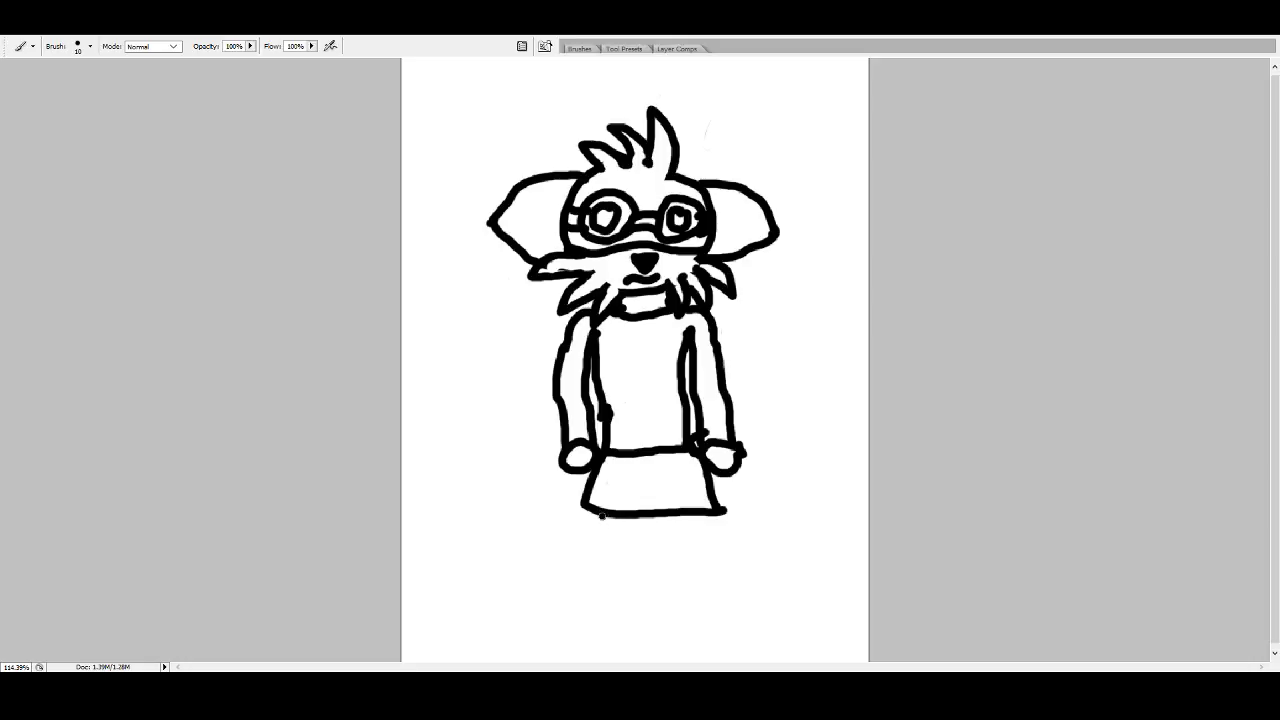
{"action": "left_click_drag", "start_coordinate": [601, 517], "coordinate": [607, 621]}
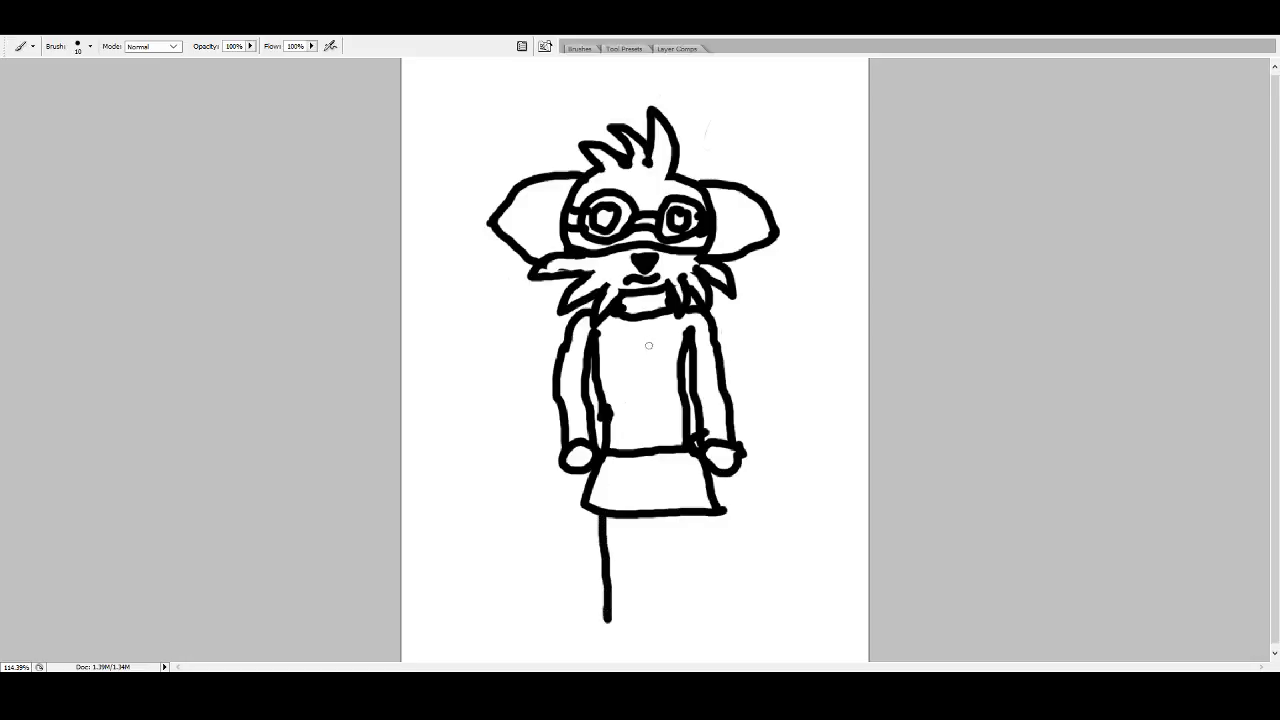
{"action": "mouse_move", "coordinate": [635, 317]}
{"action": "left_mouse_down"}
{"action": "mouse_move", "coordinate": [649, 509]}
{"action": "mouse_move", "coordinate": [662, 490]}
{"action": "mouse_move", "coordinate": [670, 499]}
{"action": "mouse_move", "coordinate": [664, 424]}
{"action": "left_mouse_up"}
{"action": "mouse_move", "coordinate": [657, 369]}
{"action": "left_mouse_down"}
{"action": "mouse_move", "coordinate": [660, 390]}
{"action": "mouse_move", "coordinate": [665, 350]}
{"action": "left_mouse_up"}
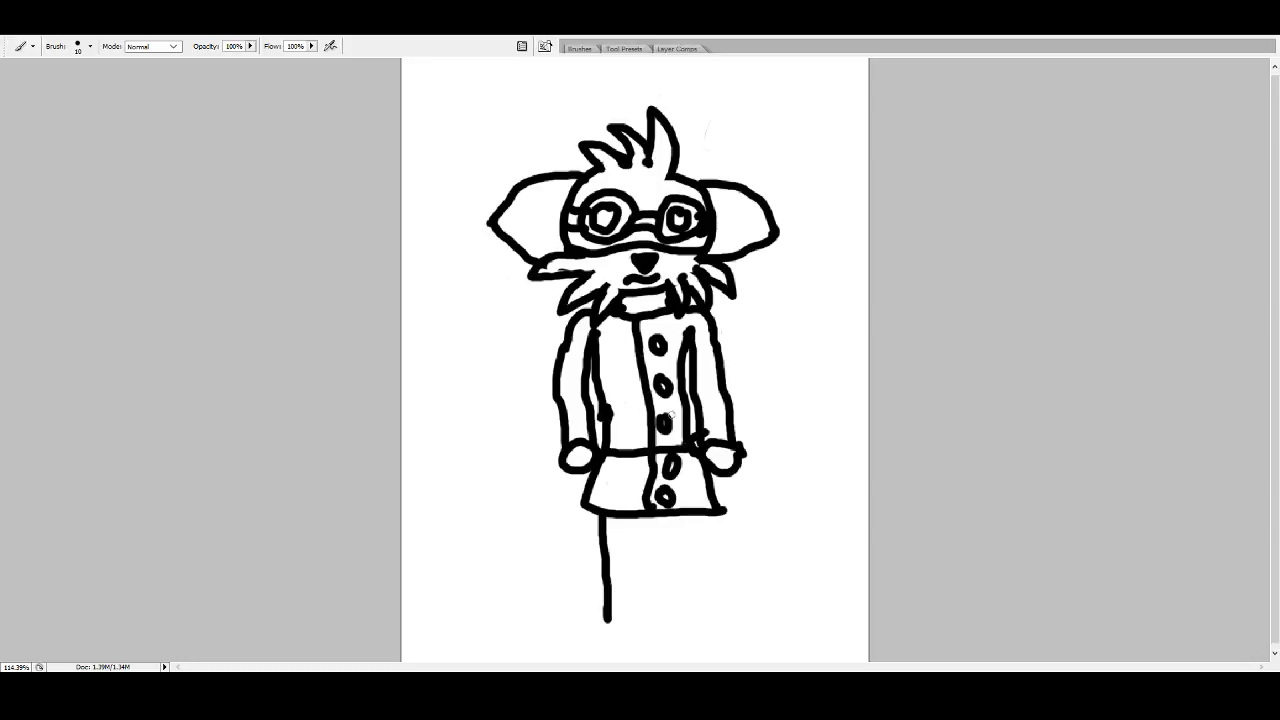
- Draw the remaining leg lines below the coat and close both legs with small rounded feet
{"action": "left_click_drag", "start_coordinate": [697, 517], "coordinate": [700, 615]}
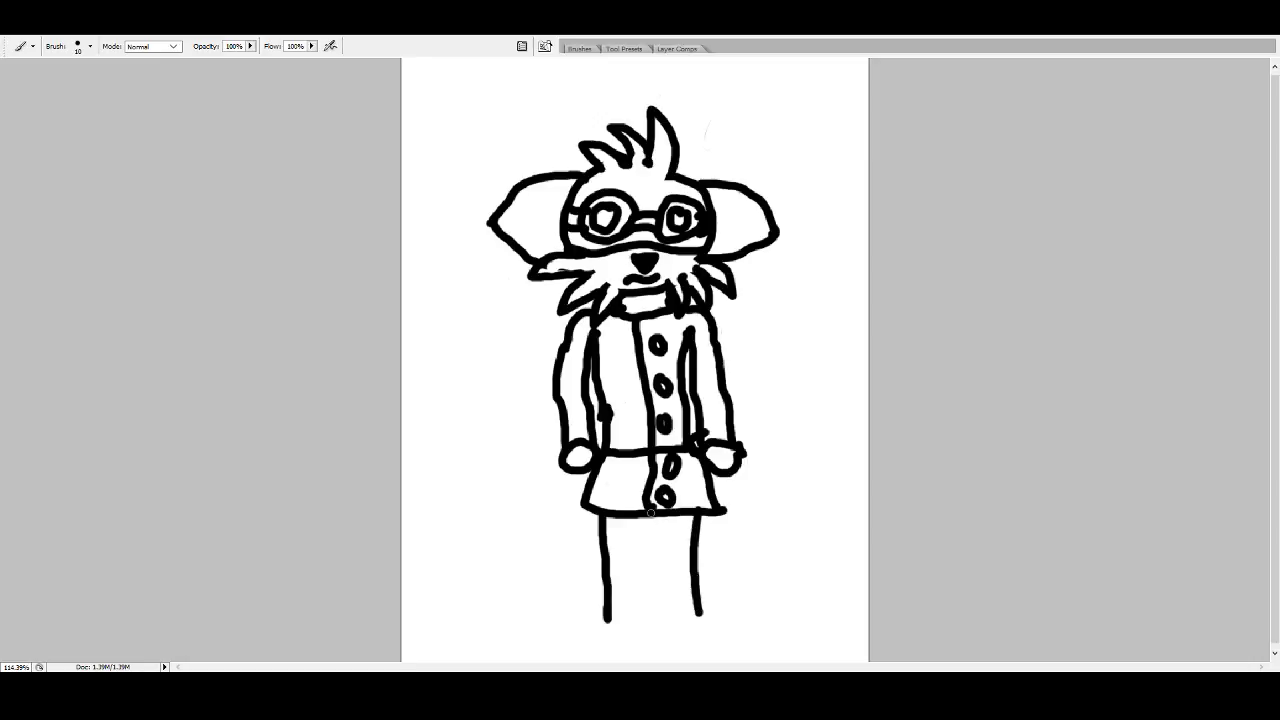
{"action": "left_click_drag", "start_coordinate": [651, 512], "coordinate": [648, 618]}
{"action": "mouse_move", "coordinate": [658, 515]}
{"action": "left_mouse_down"}
{"action": "mouse_move", "coordinate": [668, 614]}
{"action": "mouse_move", "coordinate": [706, 614]}
{"action": "mouse_move", "coordinate": [680, 605]}
{"action": "mouse_move", "coordinate": [672, 618]}
{"action": "mouse_move", "coordinate": [702, 619]}
{"action": "mouse_move", "coordinate": [628, 609]}
{"action": "mouse_move", "coordinate": [610, 620]}
{"action": "mouse_move", "coordinate": [655, 614]}
{"action": "left_mouse_up"}
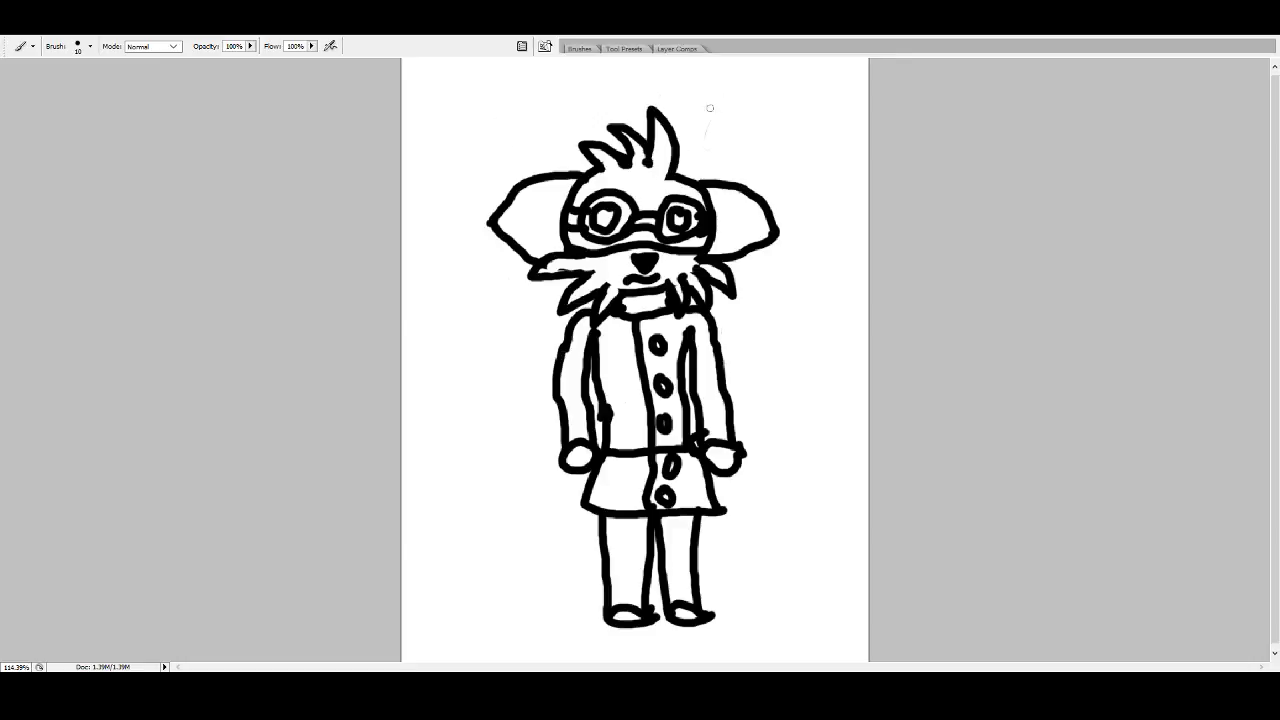
- Erase the whole coated character from the canvas with the 13 px Eraser
{"action": "mouse_move", "coordinate": [689, 110]}
{"action": "left_mouse_down"}
{"action": "mouse_move", "coordinate": [712, 89]}
{"action": "mouse_move", "coordinate": [755, 136]}
{"action": "left_mouse_up"}
{"action": "left_click", "coordinate": [766, 95]}
{"action": "mouse_move", "coordinate": [673, 200]}
{"action": "left_mouse_down"}
{"action": "mouse_move", "coordinate": [674, 264]}
{"action": "mouse_move", "coordinate": [677, 178]}
{"action": "mouse_move", "coordinate": [697, 239]}
{"action": "mouse_move", "coordinate": [712, 173]}
{"action": "mouse_move", "coordinate": [730, 207]}
{"action": "mouse_move", "coordinate": [736, 180]}
{"action": "mouse_move", "coordinate": [748, 185]}
{"action": "mouse_move", "coordinate": [782, 246]}
{"action": "mouse_move", "coordinate": [772, 214]}
{"action": "mouse_move", "coordinate": [744, 257]}
{"action": "mouse_move", "coordinate": [764, 251]}
{"action": "mouse_move", "coordinate": [753, 242]}
{"action": "mouse_move", "coordinate": [712, 267]}
{"action": "mouse_move", "coordinate": [723, 280]}
{"action": "mouse_move", "coordinate": [693, 264]}
{"action": "mouse_move", "coordinate": [716, 339]}
{"action": "mouse_move", "coordinate": [668, 304]}
{"action": "mouse_move", "coordinate": [668, 352]}
{"action": "mouse_move", "coordinate": [598, 276]}
{"action": "mouse_move", "coordinate": [582, 287]}
{"action": "mouse_move", "coordinate": [614, 321]}
{"action": "mouse_move", "coordinate": [604, 286]}
{"action": "mouse_move", "coordinate": [579, 283]}
{"action": "mouse_move", "coordinate": [610, 299]}
{"action": "mouse_move", "coordinate": [607, 288]}
{"action": "mouse_move", "coordinate": [590, 282]}
{"action": "mouse_move", "coordinate": [620, 318]}
{"action": "mouse_move", "coordinate": [578, 310]}
{"action": "mouse_move", "coordinate": [572, 287]}
{"action": "mouse_move", "coordinate": [596, 334]}
{"action": "mouse_move", "coordinate": [583, 324]}
{"action": "mouse_move", "coordinate": [578, 350]}
{"action": "mouse_move", "coordinate": [562, 350]}
{"action": "mouse_move", "coordinate": [566, 474]}
{"action": "mouse_move", "coordinate": [551, 431]}
{"action": "mouse_move", "coordinate": [604, 480]}
{"action": "mouse_move", "coordinate": [577, 332]}
{"action": "mouse_move", "coordinate": [598, 351]}
{"action": "mouse_move", "coordinate": [622, 452]}
{"action": "mouse_move", "coordinate": [596, 418]}
{"action": "mouse_move", "coordinate": [613, 486]}
{"action": "mouse_move", "coordinate": [586, 492]}
{"action": "mouse_move", "coordinate": [590, 504]}
{"action": "mouse_move", "coordinate": [644, 514]}
{"action": "mouse_move", "coordinate": [665, 495]}
{"action": "mouse_move", "coordinate": [650, 455]}
{"action": "mouse_move", "coordinate": [677, 486]}
{"action": "mouse_move", "coordinate": [655, 428]}
{"action": "mouse_move", "coordinate": [684, 460]}
{"action": "mouse_move", "coordinate": [650, 370]}
{"action": "mouse_move", "coordinate": [675, 400]}
{"action": "mouse_move", "coordinate": [631, 361]}
{"action": "mouse_move", "coordinate": [654, 414]}
{"action": "mouse_move", "coordinate": [674, 354]}
{"action": "mouse_move", "coordinate": [721, 387]}
{"action": "mouse_move", "coordinate": [723, 358]}
{"action": "mouse_move", "coordinate": [767, 480]}
{"action": "left_mouse_up"}
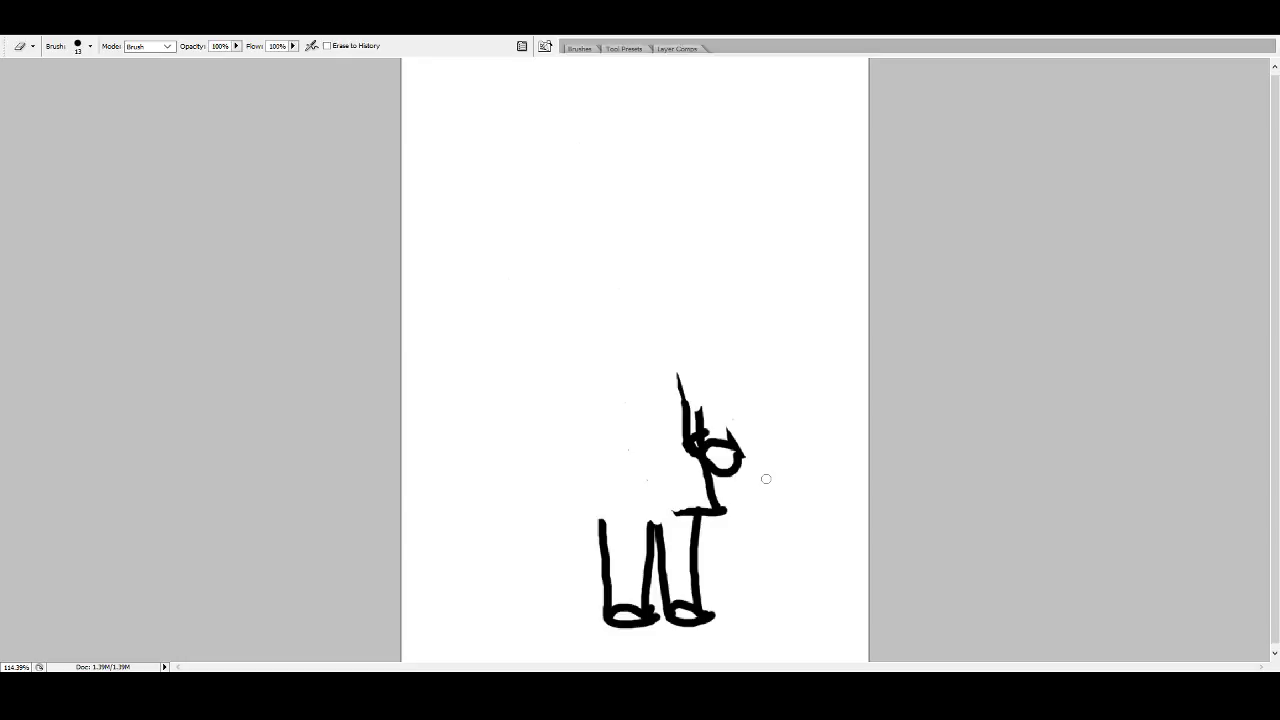
{"action": "mouse_move", "coordinate": [766, 479]}
{"action": "left_mouse_down"}
{"action": "mouse_move", "coordinate": [702, 423]}
{"action": "mouse_move", "coordinate": [682, 423]}
{"action": "mouse_move", "coordinate": [703, 449]}
{"action": "left_mouse_up"}
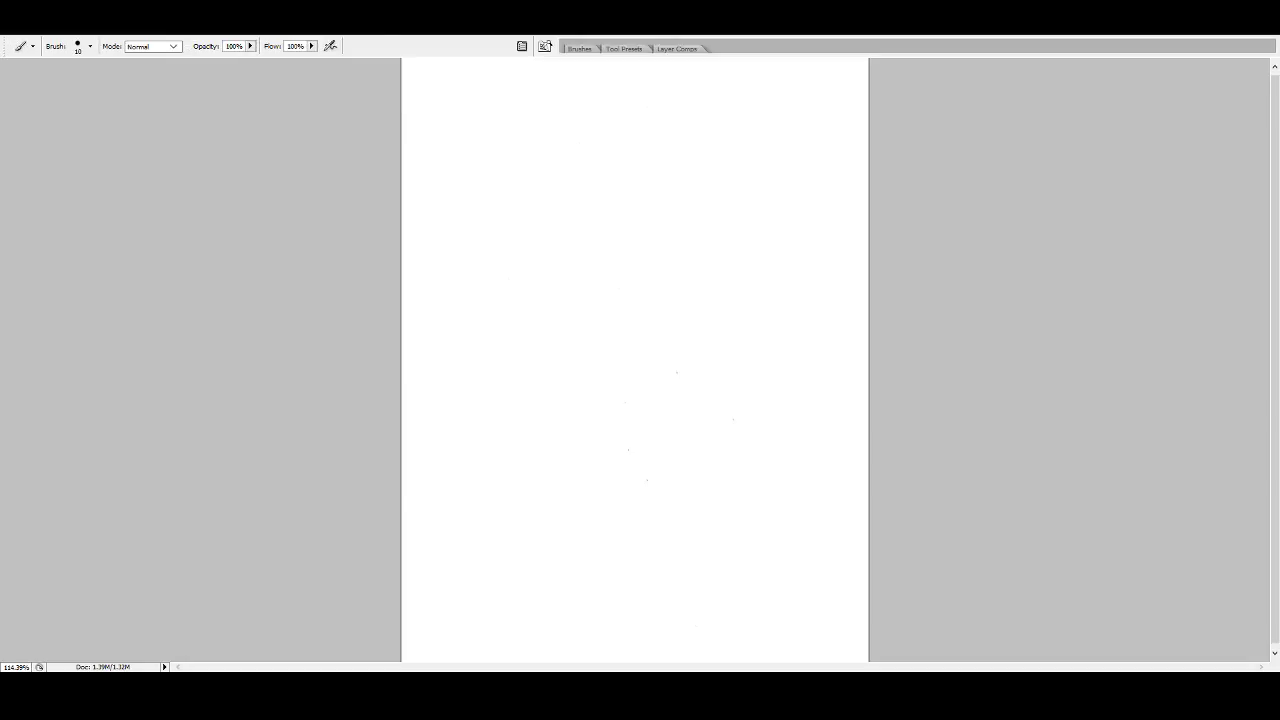
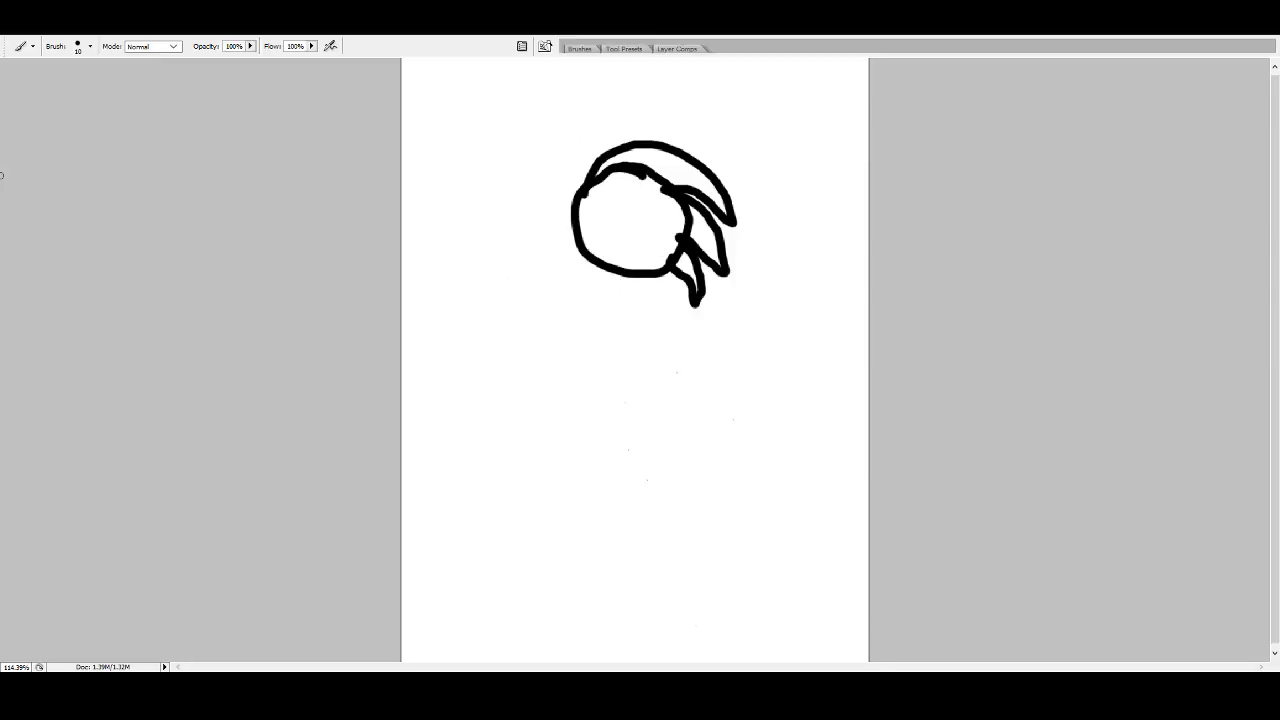
- Erase the circle outline between the new round head and its curved spikes with the 13 px Eraser
{"action": "key", "text": "e"}
{"action": "mouse_move", "coordinate": [669, 170]}
{"action": "left_mouse_down"}
{"action": "mouse_move", "coordinate": [629, 178]}
{"action": "mouse_move", "coordinate": [632, 162]}
{"action": "mouse_move", "coordinate": [631, 177]}
{"action": "mouse_move", "coordinate": [616, 171]}
{"action": "mouse_move", "coordinate": [628, 161]}
{"action": "mouse_move", "coordinate": [596, 187]}
{"action": "left_mouse_up"}
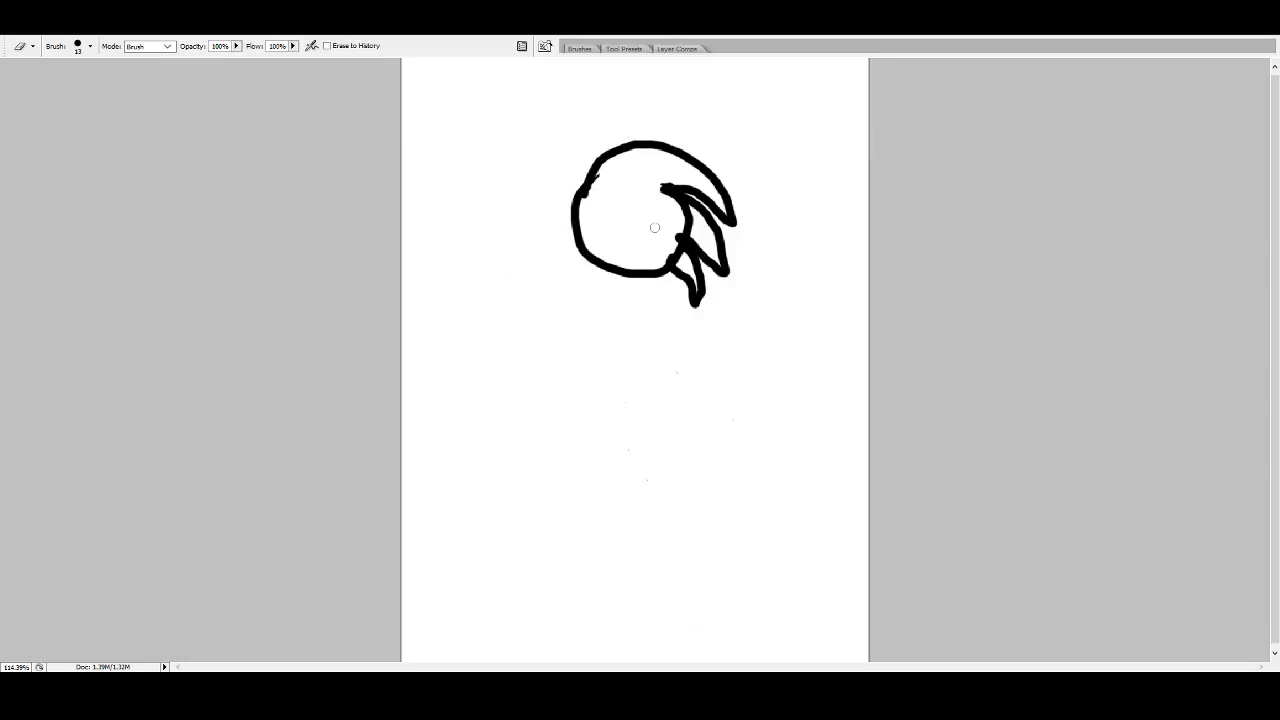
{"action": "left_click_drag", "start_coordinate": [677, 201], "coordinate": [695, 227]}
- Draw the muzzle with a dark nose, a frowning mouth, a narrow eye and a long slim body below the head using the 10 px Brush
{"action": "key", "text": "b"}
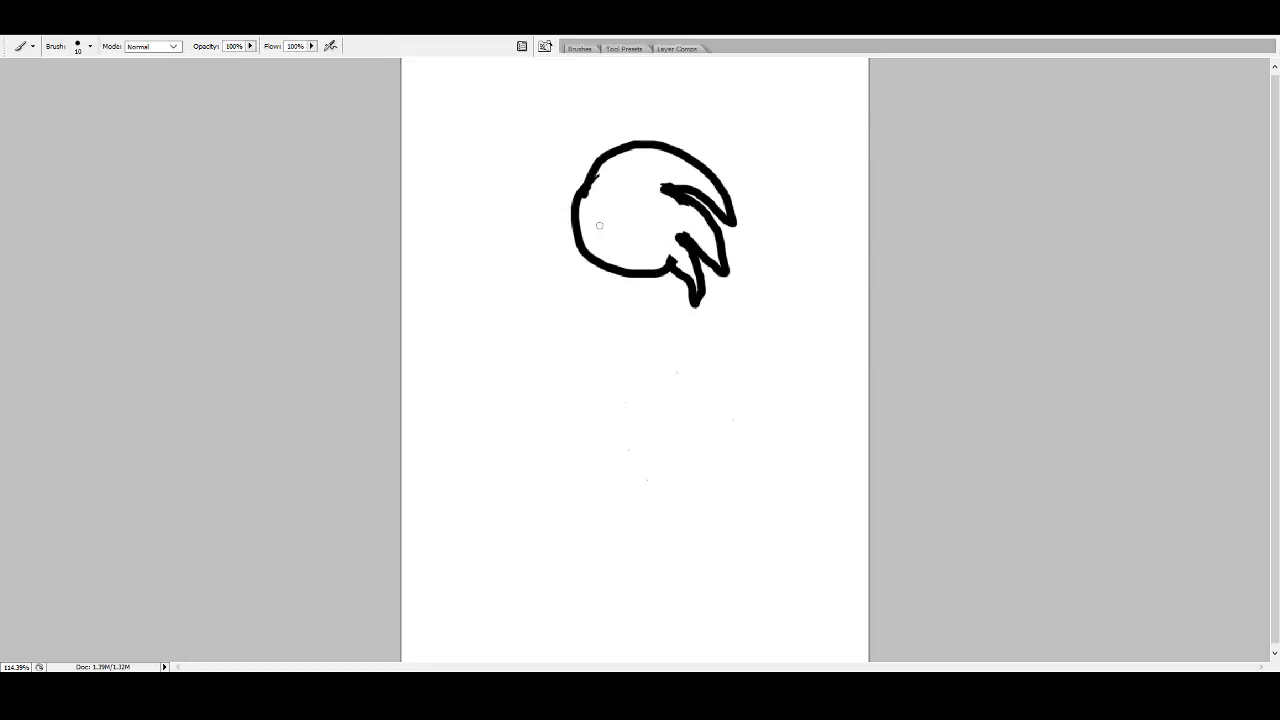
{"action": "left_click_drag", "start_coordinate": [579, 227], "coordinate": [651, 236]}
{"action": "left_click_drag", "start_coordinate": [651, 236], "coordinate": [664, 268]}
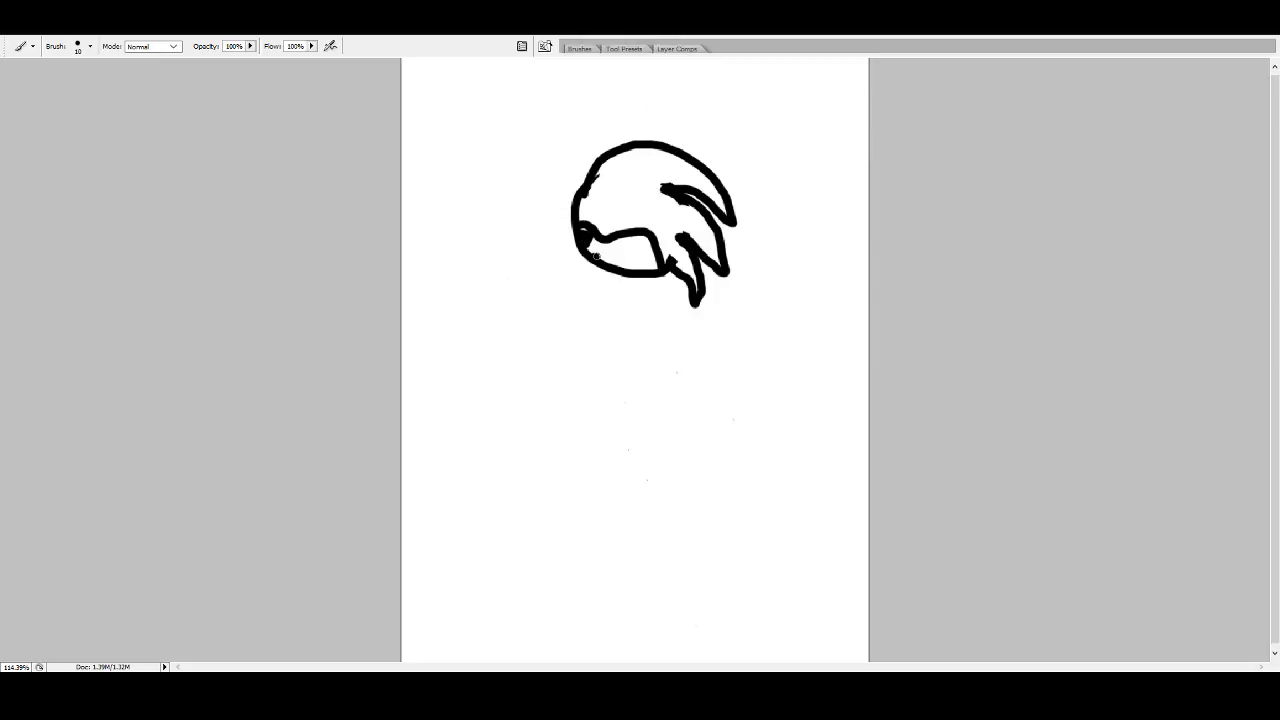
{"action": "left_click_drag", "start_coordinate": [596, 252], "coordinate": [626, 262]}
{"action": "mouse_move", "coordinate": [612, 206]}
{"action": "left_mouse_down"}
{"action": "mouse_move", "coordinate": [607, 235]}
{"action": "mouse_move", "coordinate": [616, 209]}
{"action": "left_mouse_up"}
{"action": "mouse_move", "coordinate": [665, 270]}
{"action": "left_mouse_down"}
{"action": "mouse_move", "coordinate": [659, 373]}
{"action": "mouse_move", "coordinate": [646, 395]}
{"action": "mouse_move", "coordinate": [625, 368]}
{"action": "mouse_move", "coordinate": [626, 275]}
{"action": "left_mouse_up"}
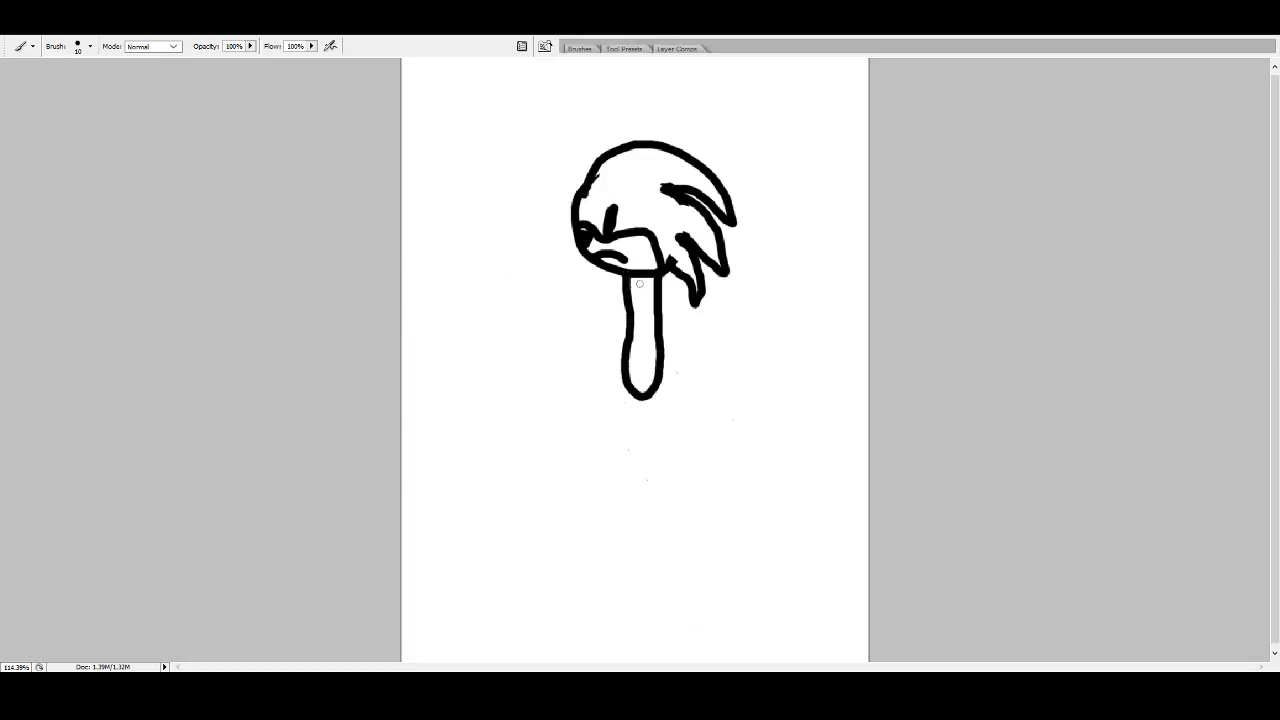
- Draw the belly line, a coiled outstretched arm with a round fist, and crossing leg lines with a rounded foot on the slim body
{"action": "mouse_move", "coordinate": [634, 394]}
{"action": "left_mouse_down"}
{"action": "mouse_move", "coordinate": [649, 316]}
{"action": "mouse_move", "coordinate": [639, 277]}
{"action": "left_mouse_up"}
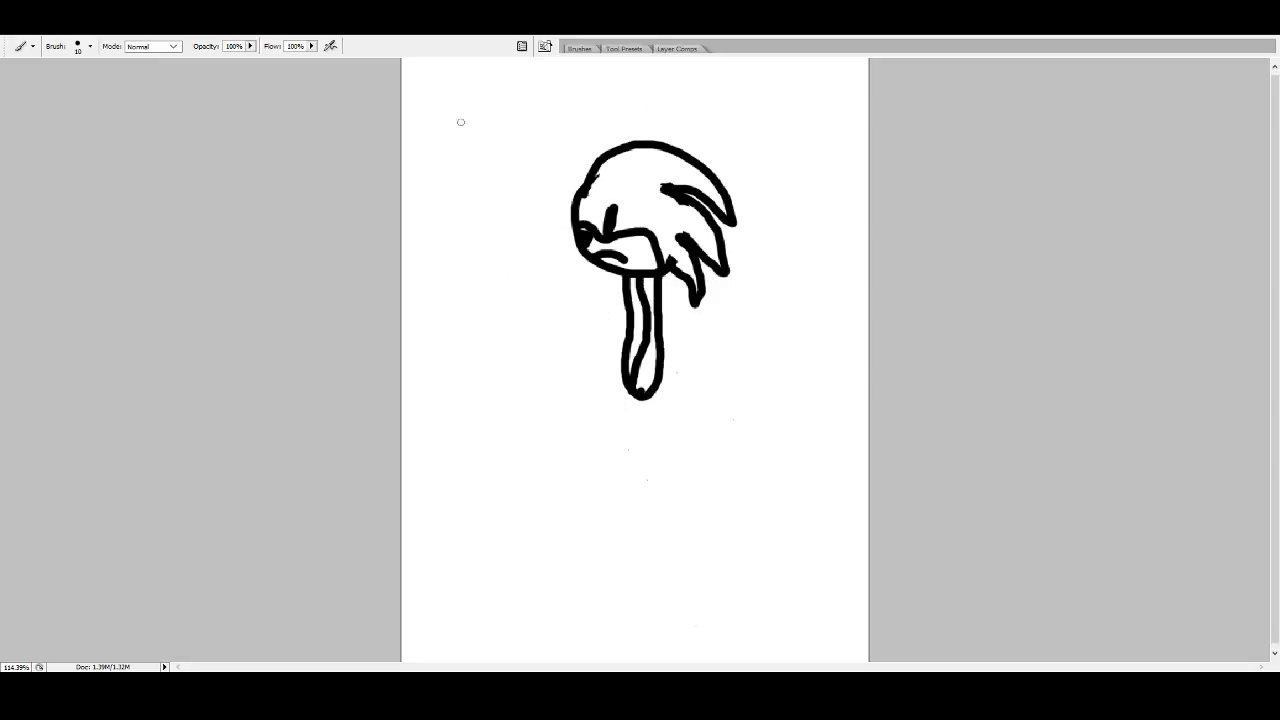
{"action": "mouse_move", "coordinate": [653, 307]}
{"action": "left_mouse_down"}
{"action": "mouse_move", "coordinate": [611, 316]}
{"action": "mouse_move", "coordinate": [598, 287]}
{"action": "mouse_move", "coordinate": [605, 310]}
{"action": "mouse_move", "coordinate": [569, 305]}
{"action": "mouse_move", "coordinate": [566, 283]}
{"action": "mouse_move", "coordinate": [576, 307]}
{"action": "mouse_move", "coordinate": [523, 298]}
{"action": "mouse_move", "coordinate": [526, 283]}
{"action": "mouse_move", "coordinate": [510, 316]}
{"action": "mouse_move", "coordinate": [498, 282]}
{"action": "mouse_move", "coordinate": [507, 313]}
{"action": "mouse_move", "coordinate": [478, 277]}
{"action": "mouse_move", "coordinate": [434, 287]}
{"action": "mouse_move", "coordinate": [490, 300]}
{"action": "left_mouse_up"}
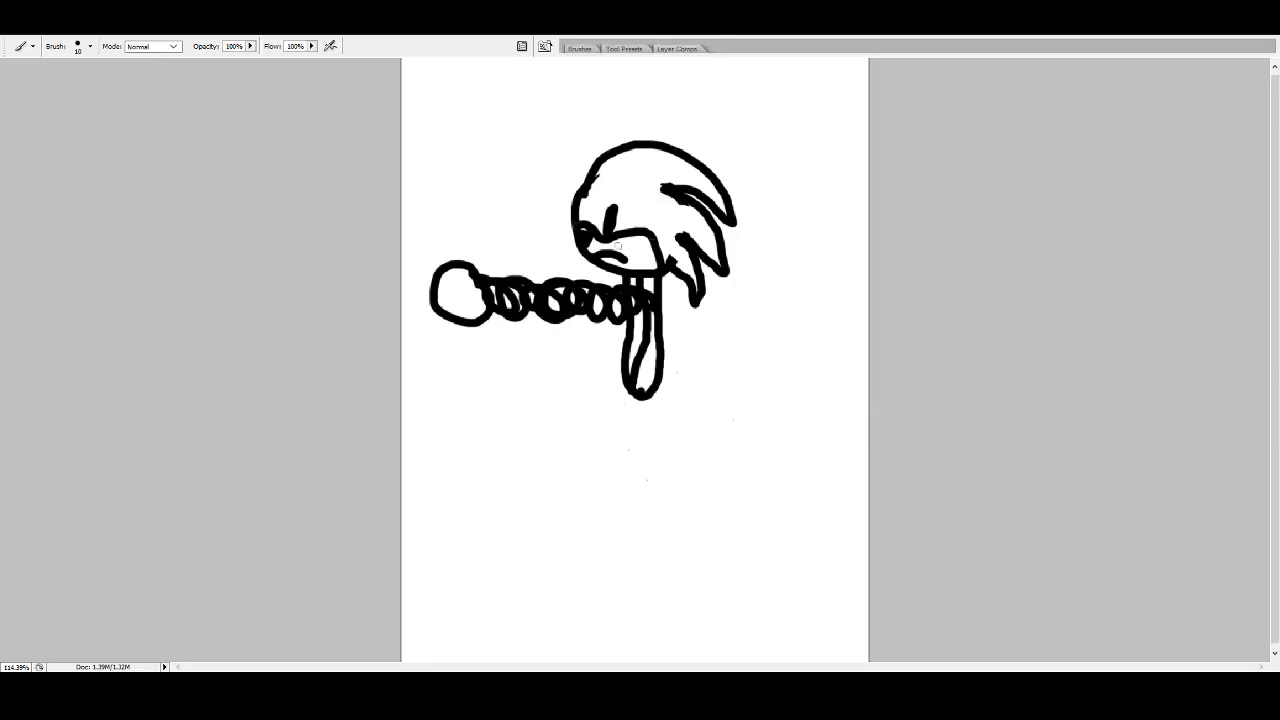
{"action": "mouse_move", "coordinate": [654, 389]}
{"action": "left_mouse_down"}
{"action": "mouse_move", "coordinate": [659, 509]}
{"action": "mouse_move", "coordinate": [613, 514]}
{"action": "mouse_move", "coordinate": [615, 486]}
{"action": "mouse_move", "coordinate": [652, 487]}
{"action": "mouse_move", "coordinate": [631, 482]}
{"action": "mouse_move", "coordinate": [640, 418]}
{"action": "left_mouse_up"}
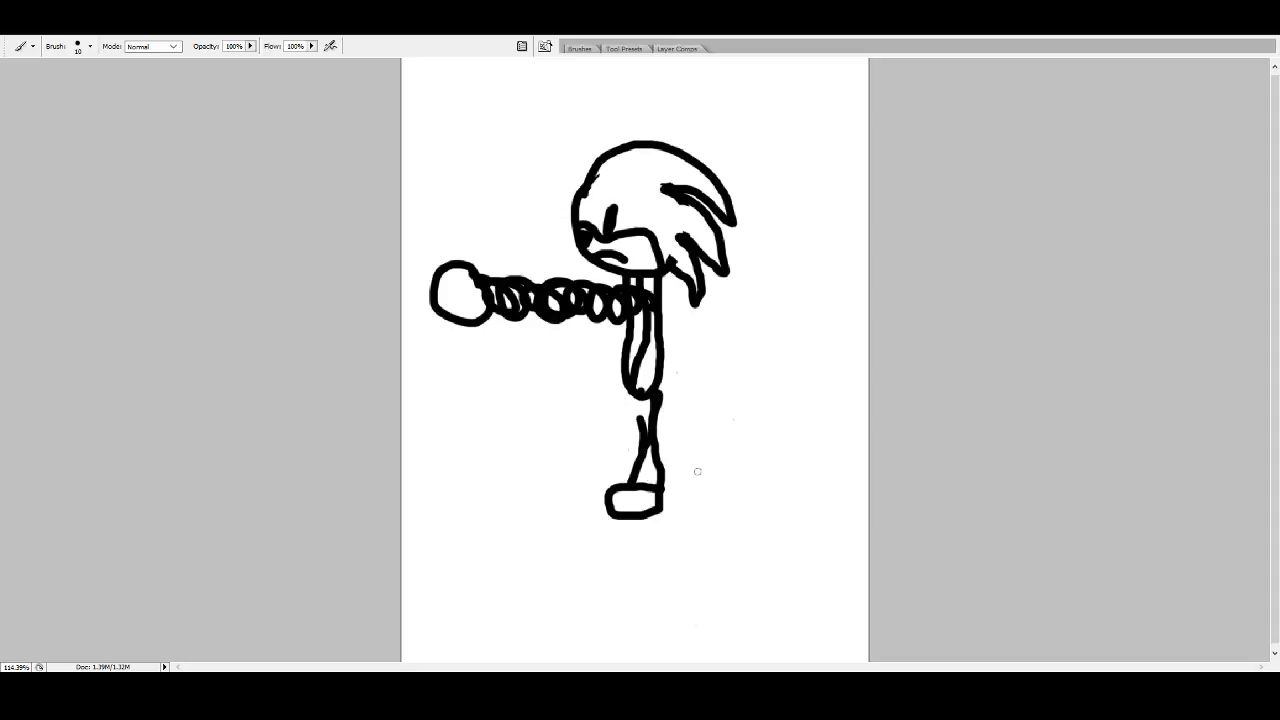
- Remove the crossing leg lines between the body and the foot with the 13 px Eraser
{"action": "key", "text": "ctrl+z"}
{"action": "key", "text": "e"}
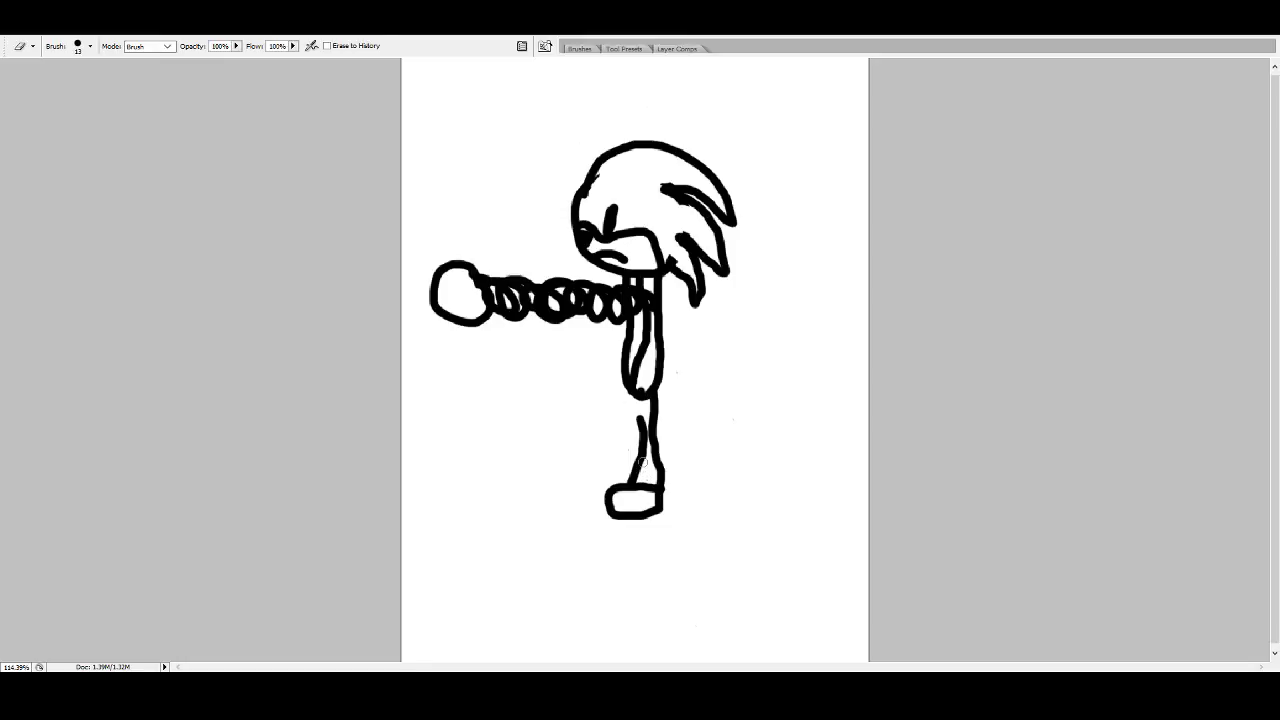
{"action": "mouse_move", "coordinate": [635, 454]}
{"action": "left_mouse_down"}
{"action": "mouse_move", "coordinate": [641, 476]}
{"action": "mouse_move", "coordinate": [628, 477]}
{"action": "mouse_move", "coordinate": [648, 456]}
{"action": "mouse_move", "coordinate": [628, 474]}
{"action": "mouse_move", "coordinate": [648, 456]}
{"action": "mouse_move", "coordinate": [642, 421]}
{"action": "mouse_move", "coordinate": [663, 471]}
{"action": "mouse_move", "coordinate": [663, 457]}
{"action": "left_mouse_up"}
{"action": "key", "text": "b"}
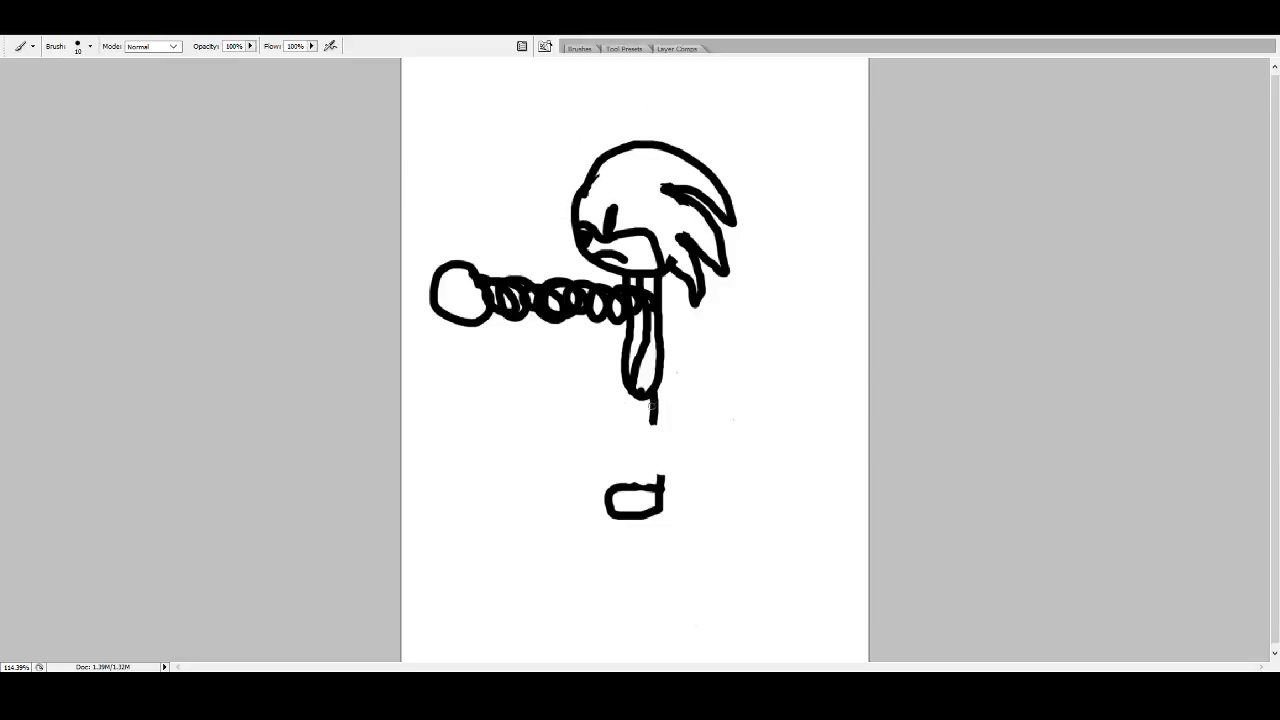
- Redraw two separate leg lines down to the foot with the 10 px Brush and add a small spiky tail behind the body
{"action": "left_click_drag", "start_coordinate": [651, 404], "coordinate": [649, 487]}
{"action": "key", "text": "ctrl+z"}
{"action": "left_click_drag", "start_coordinate": [658, 410], "coordinate": [659, 486]}
{"action": "left_click_drag", "start_coordinate": [632, 393], "coordinate": [628, 486]}
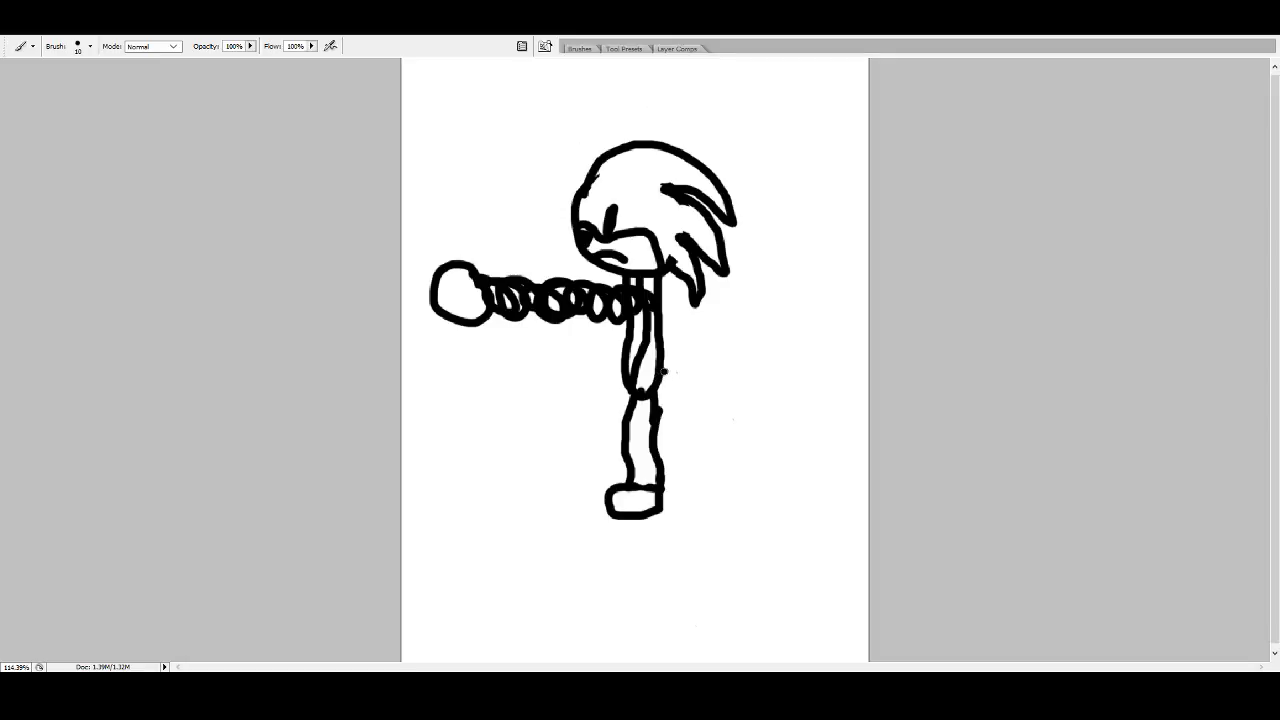
{"action": "mouse_move", "coordinate": [664, 372]}
{"action": "left_mouse_down"}
{"action": "mouse_move", "coordinate": [694, 366]}
{"action": "mouse_move", "coordinate": [678, 381]}
{"action": "mouse_move", "coordinate": [692, 390]}
{"action": "mouse_move", "coordinate": [656, 392]}
{"action": "left_mouse_up"}
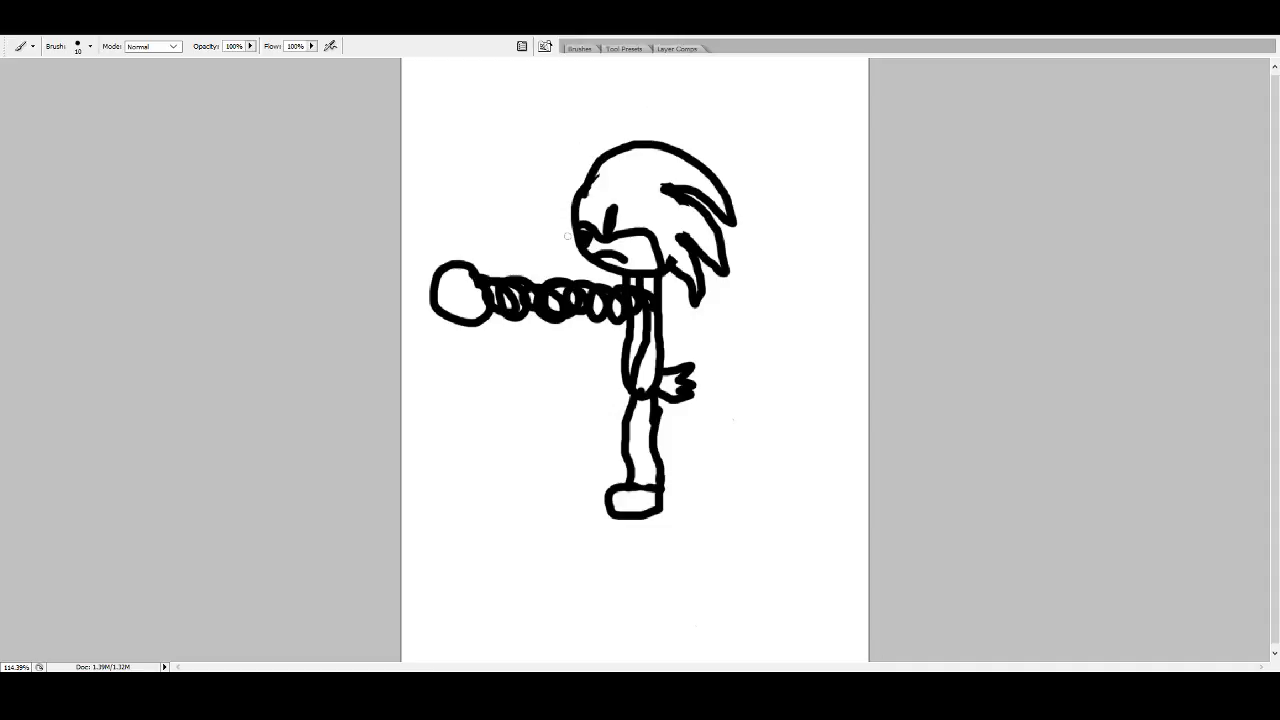
- Handwrite "Speedy from" above the spiky-haired character
{"action": "mouse_move", "coordinate": [487, 70]}
{"action": "left_mouse_down"}
{"action": "mouse_move", "coordinate": [510, 95]}
{"action": "mouse_move", "coordinate": [495, 134]}
{"action": "mouse_move", "coordinate": [557, 108]}
{"action": "mouse_move", "coordinate": [561, 128]}
{"action": "mouse_move", "coordinate": [600, 109]}
{"action": "mouse_move", "coordinate": [617, 128]}
{"action": "mouse_move", "coordinate": [665, 117]}
{"action": "mouse_move", "coordinate": [630, 138]}
{"action": "left_mouse_up"}
{"action": "left_click_drag", "start_coordinate": [650, 111], "coordinate": [656, 122]}
{"action": "left_click_drag", "start_coordinate": [762, 92], "coordinate": [776, 146]}
{"action": "mouse_move", "coordinate": [734, 118]}
{"action": "left_mouse_down"}
{"action": "mouse_move", "coordinate": [778, 104]}
{"action": "mouse_move", "coordinate": [822, 142]}
{"action": "mouse_move", "coordinate": [802, 150]}
{"action": "left_mouse_up"}
{"action": "left_click_drag", "start_coordinate": [820, 164], "coordinate": [848, 198]}
- Handwrite "ARMS" in capital letters below the character's foot, removing any stray strokes
{"action": "left_click_drag", "start_coordinate": [431, 597], "coordinate": [478, 562]}
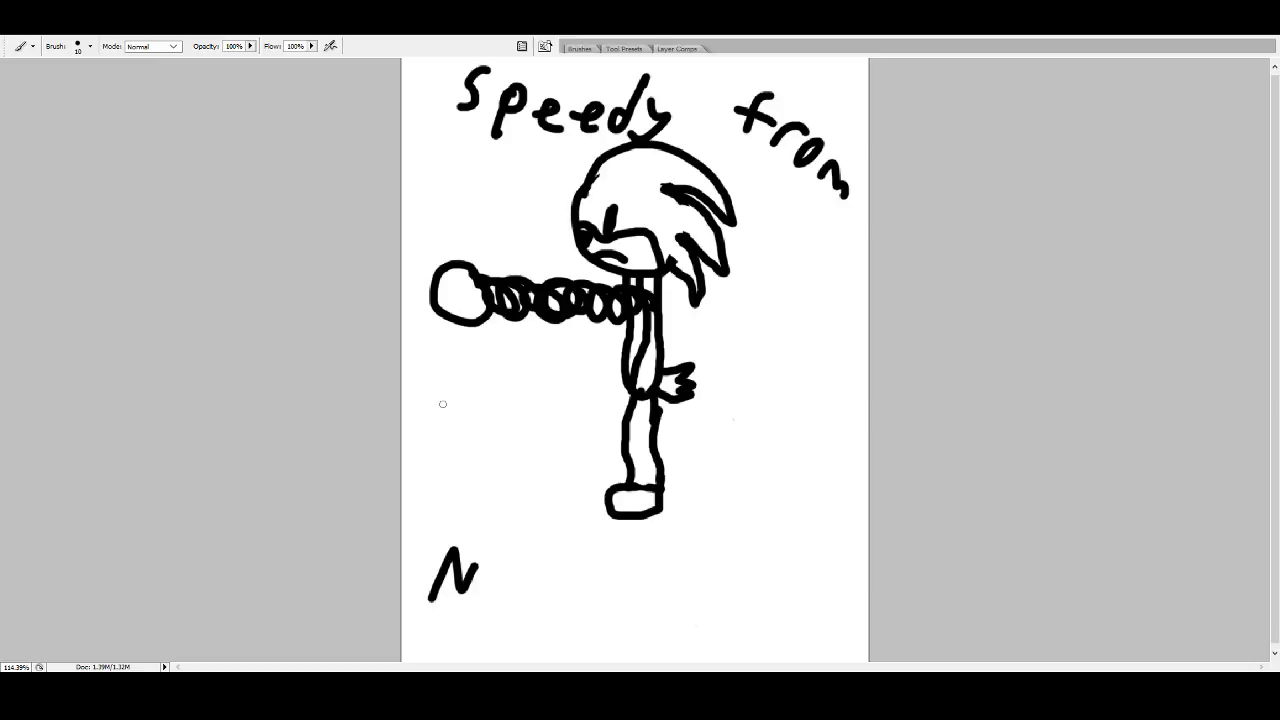
{"action": "key", "text": "ctrl+z"}
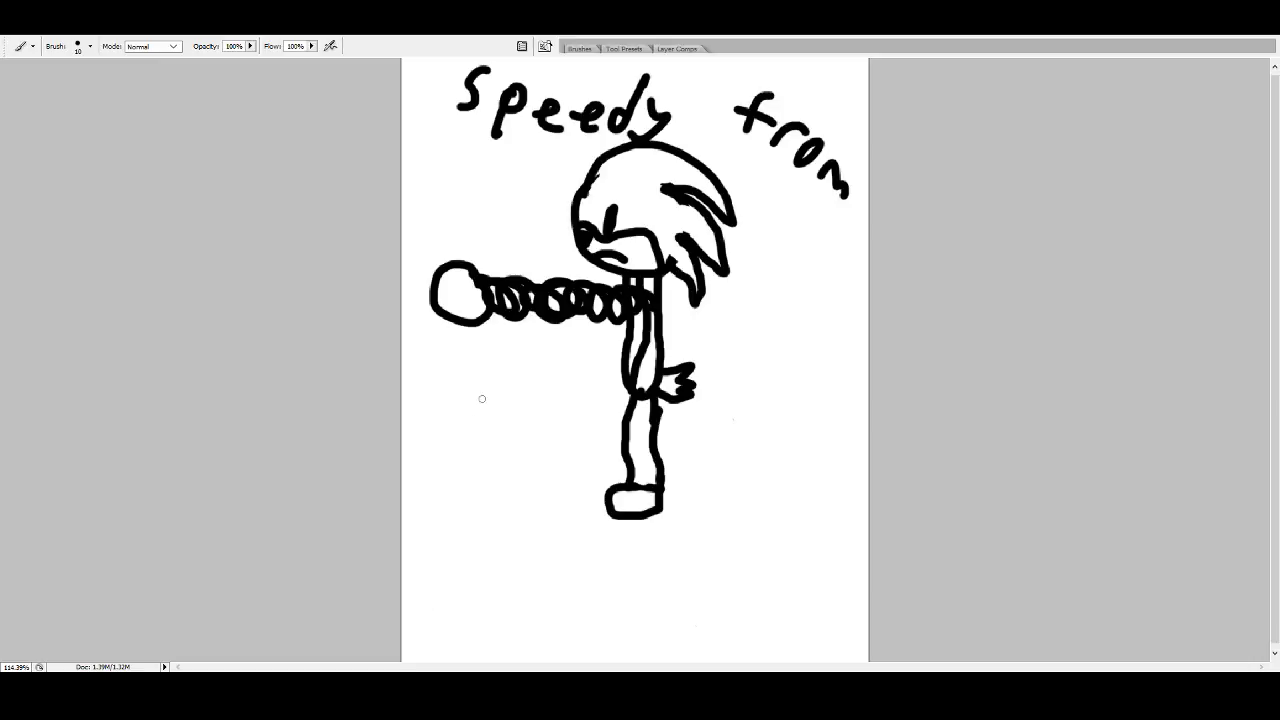
{"action": "mouse_move", "coordinate": [419, 585]}
{"action": "left_mouse_down"}
{"action": "mouse_move", "coordinate": [463, 534]}
{"action": "mouse_move", "coordinate": [480, 602]}
{"action": "left_mouse_up"}
{"action": "left_click_drag", "start_coordinate": [434, 557], "coordinate": [492, 549]}
{"action": "mouse_move", "coordinate": [519, 531]}
{"action": "left_mouse_down"}
{"action": "mouse_move", "coordinate": [514, 588]}
{"action": "mouse_move", "coordinate": [538, 590]}
{"action": "left_mouse_up"}
{"action": "mouse_move", "coordinate": [561, 584]}
{"action": "left_mouse_down"}
{"action": "mouse_move", "coordinate": [572, 550]}
{"action": "mouse_move", "coordinate": [612, 592]}
{"action": "left_mouse_up"}
{"action": "left_click_drag", "start_coordinate": [665, 545], "coordinate": [641, 588]}
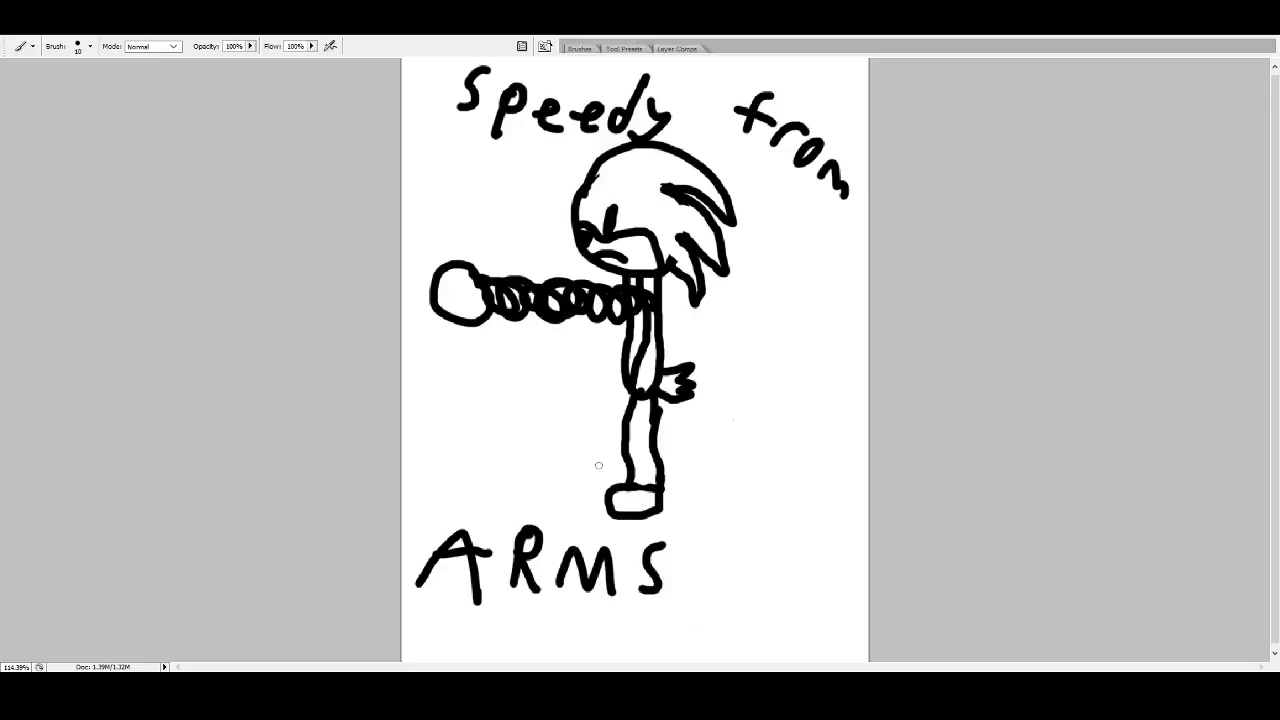
{"action": "left_click", "coordinate": [557, 410]}
{"action": "key", "text": "ctrl+z"}
- Clear the whole drawing and its lettering with a rectangular marquee selection, leaving nothing selected
{"action": "key", "text": "m"}
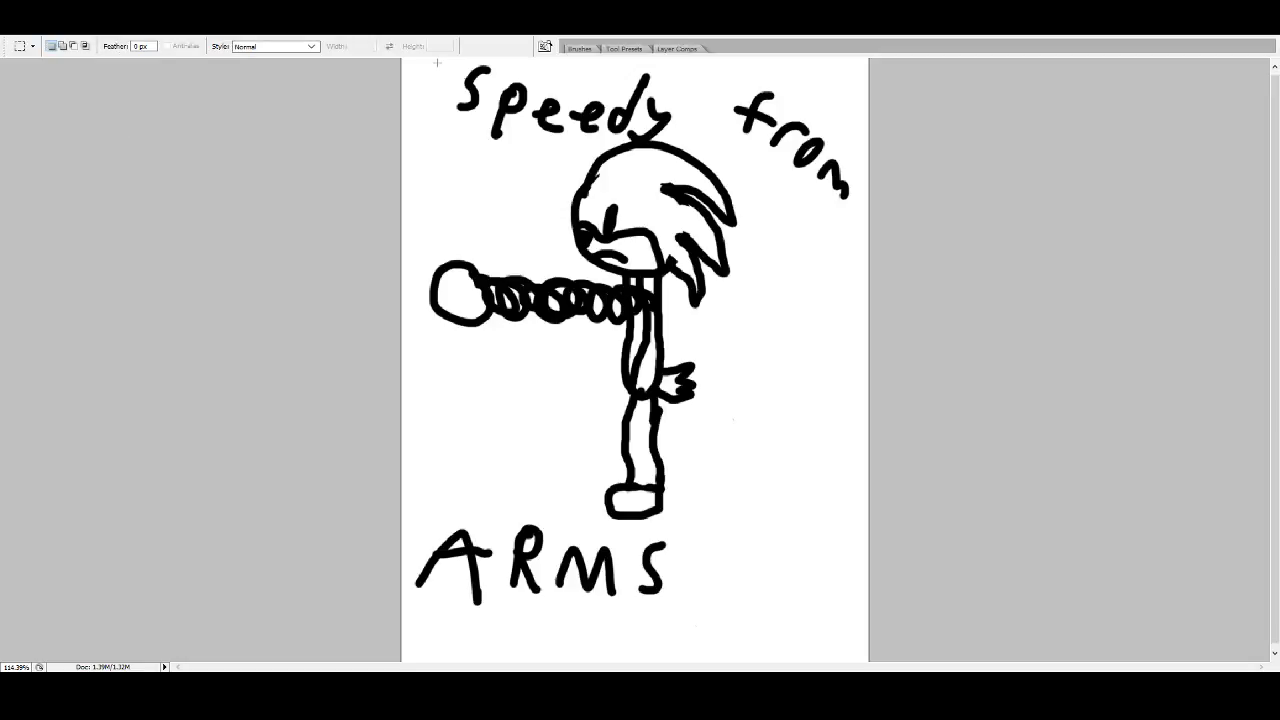
{"action": "left_click_drag", "start_coordinate": [419, 76], "coordinate": [868, 648]}
{"action": "key", "text": "Delete"}
{"action": "key", "text": "ctrl+d"}
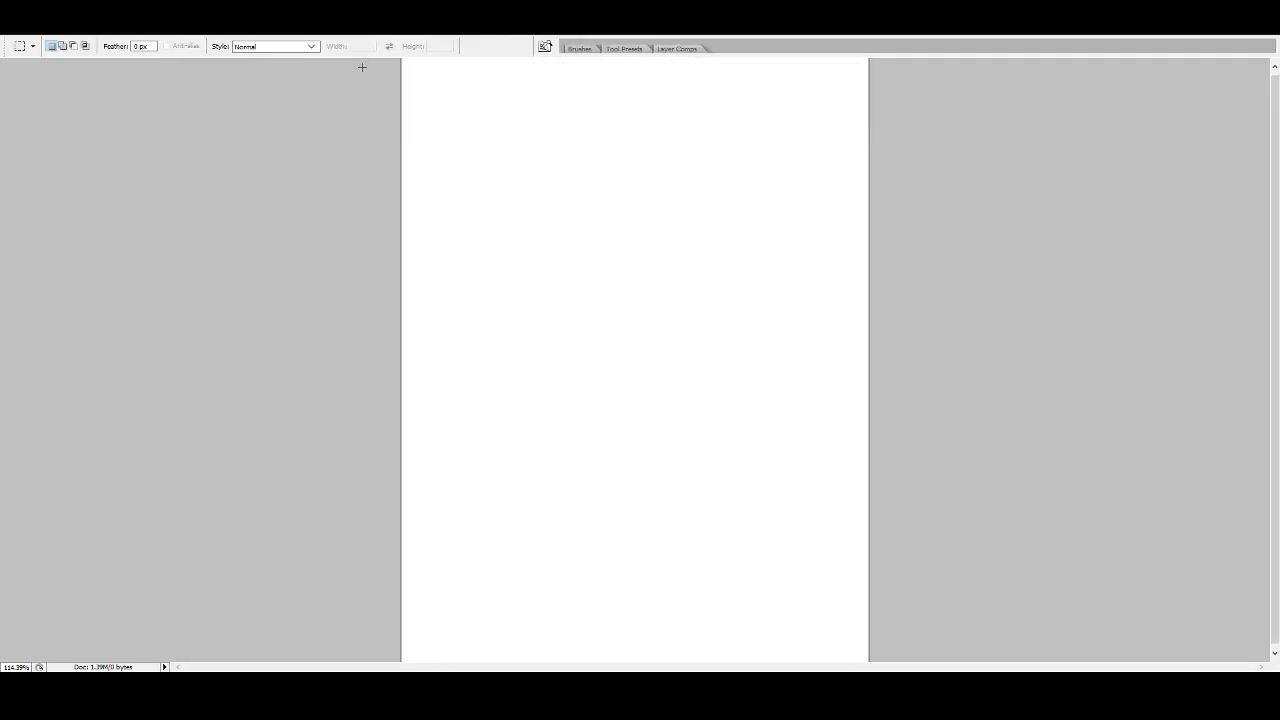
- Draw a large round head outline in the upper part of the empty canvas with the 10 px Brush
{"action": "key", "text": "b"}
{"action": "mouse_move", "coordinate": [523, 240]}
{"action": "left_mouse_down"}
{"action": "mouse_move", "coordinate": [634, 286]}
{"action": "mouse_move", "coordinate": [593, 291]}
{"action": "mouse_move", "coordinate": [600, 240]}
{"action": "mouse_move", "coordinate": [590, 285]}
{"action": "mouse_move", "coordinate": [604, 247]}
{"action": "mouse_move", "coordinate": [615, 270]}
{"action": "left_mouse_up"}
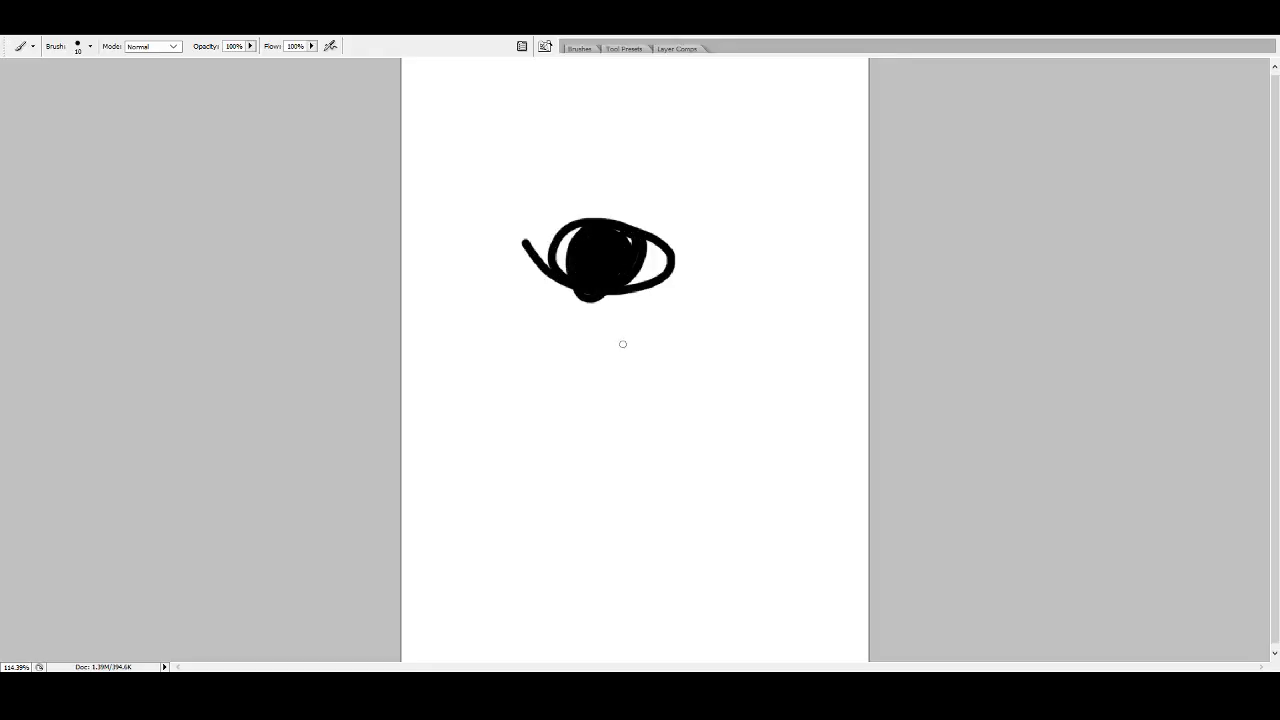
{"action": "key", "text": "Delete"}
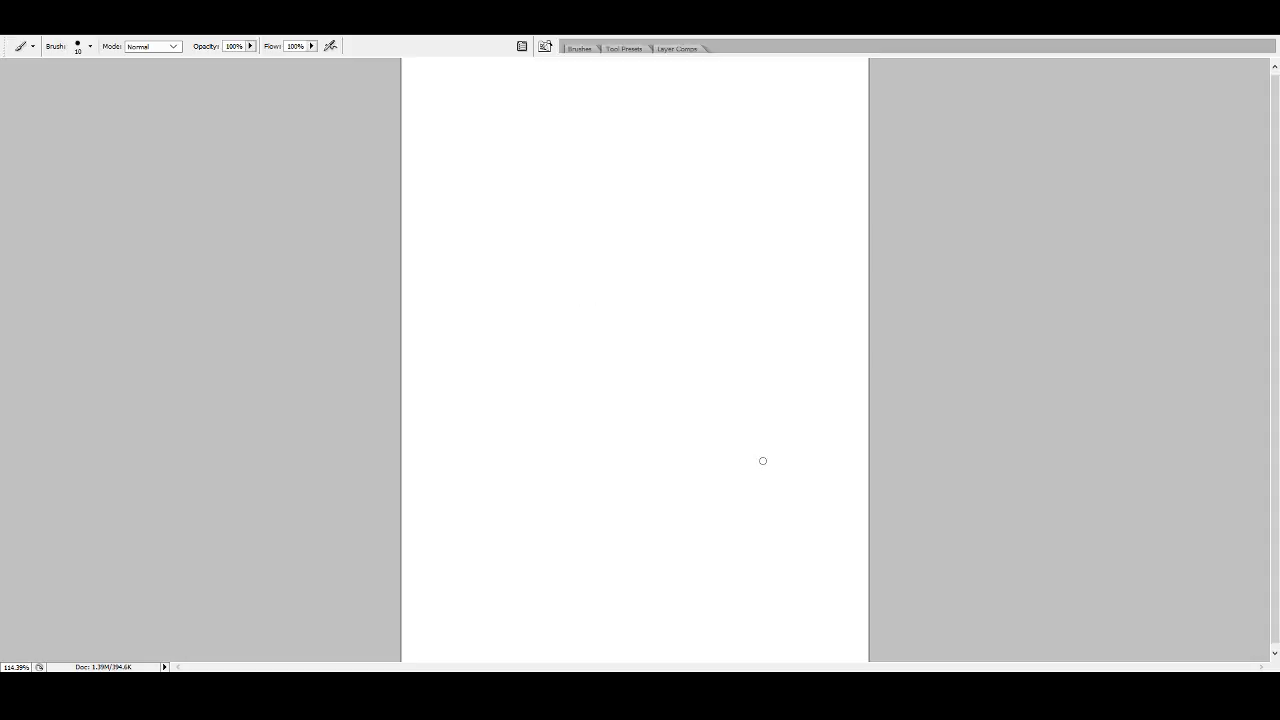
{"action": "mouse_move", "coordinate": [620, 171]}
{"action": "left_mouse_down"}
{"action": "mouse_move", "coordinate": [492, 154]}
{"action": "mouse_move", "coordinate": [497, 329]}
{"action": "mouse_move", "coordinate": [656, 347]}
{"action": "mouse_move", "coordinate": [738, 216]}
{"action": "mouse_move", "coordinate": [663, 145]}
{"action": "mouse_move", "coordinate": [524, 130]}
{"action": "left_mouse_up"}
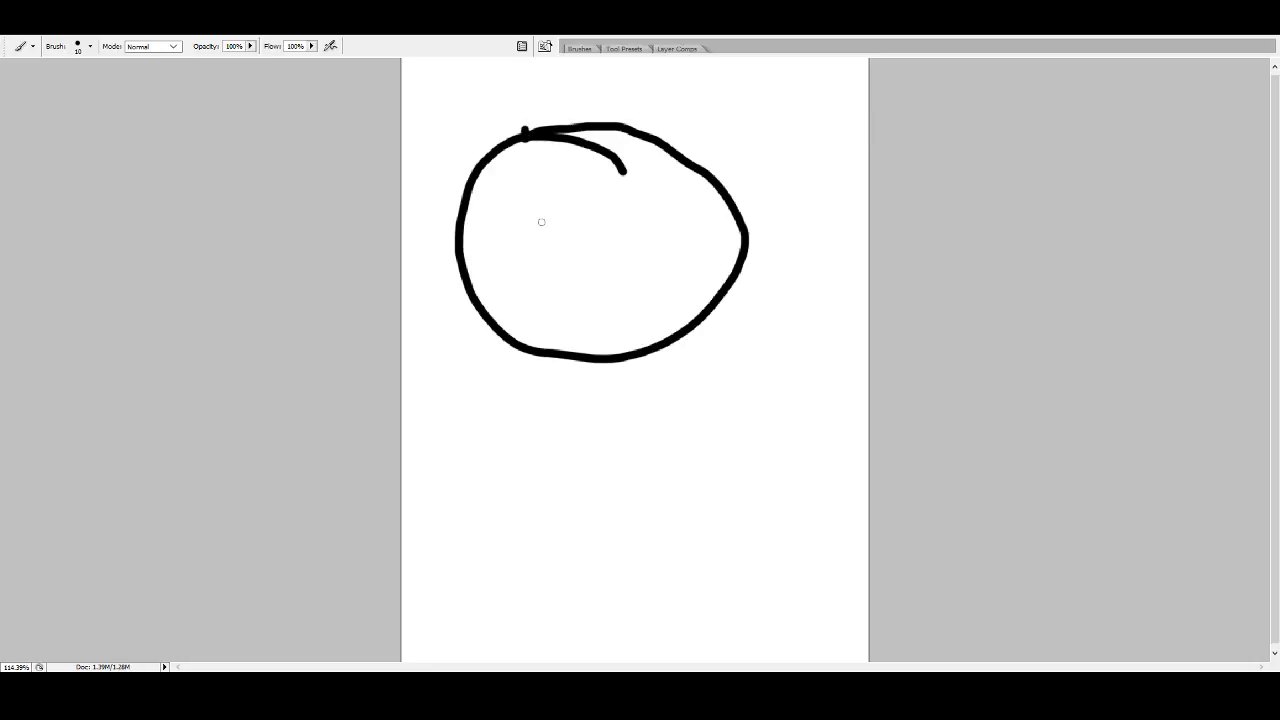
- Draw two round eyes with dot pupils and a wavy mouth with two pointed fangs inside the head
{"action": "mouse_move", "coordinate": [546, 185]}
{"action": "left_mouse_down"}
{"action": "mouse_move", "coordinate": [505, 232]}
{"action": "mouse_move", "coordinate": [540, 177]}
{"action": "left_mouse_up"}
{"action": "mouse_move", "coordinate": [674, 197]}
{"action": "left_mouse_down"}
{"action": "mouse_move", "coordinate": [651, 251]}
{"action": "mouse_move", "coordinate": [688, 211]}
{"action": "mouse_move", "coordinate": [660, 191]}
{"action": "left_mouse_up"}
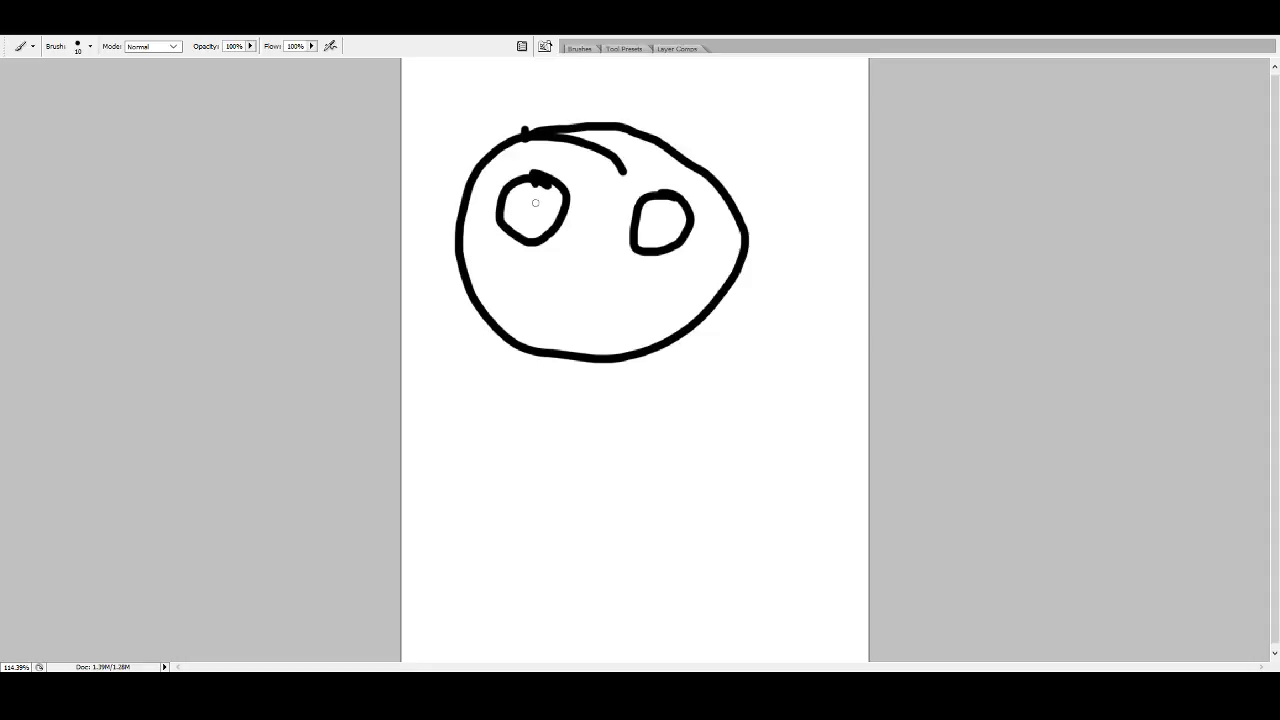
{"action": "left_click", "coordinate": [532, 212]}
{"action": "left_click", "coordinate": [660, 225]}
{"action": "left_click_drag", "start_coordinate": [504, 283], "coordinate": [676, 299]}
{"action": "mouse_move", "coordinate": [527, 294]}
{"action": "left_mouse_down"}
{"action": "mouse_move", "coordinate": [634, 318]}
{"action": "mouse_move", "coordinate": [646, 300]}
{"action": "left_mouse_up"}
- Handwrite "he watch ur sleep" below the fanged face
{"action": "left_click_drag", "start_coordinate": [426, 404], "coordinate": [452, 450]}
{"action": "left_click_drag", "start_coordinate": [462, 437], "coordinate": [482, 448]}
{"action": "mouse_move", "coordinate": [493, 424]}
{"action": "left_mouse_down"}
{"action": "mouse_move", "coordinate": [497, 436]}
{"action": "mouse_move", "coordinate": [532, 428]}
{"action": "left_mouse_up"}
{"action": "left_click_drag", "start_coordinate": [548, 436], "coordinate": [550, 454]}
{"action": "left_click_drag", "start_coordinate": [562, 432], "coordinate": [565, 450]}
{"action": "mouse_move", "coordinate": [556, 440]}
{"action": "left_mouse_down"}
{"action": "mouse_move", "coordinate": [704, 448]}
{"action": "mouse_move", "coordinate": [714, 472]}
{"action": "left_mouse_up"}
{"action": "left_click", "coordinate": [728, 441]}
{"action": "mouse_move", "coordinate": [750, 432]}
{"action": "left_mouse_down"}
{"action": "mouse_move", "coordinate": [750, 474]}
{"action": "mouse_move", "coordinate": [776, 472]}
{"action": "left_mouse_up"}
{"action": "left_click_drag", "start_coordinate": [778, 466], "coordinate": [800, 472]}
{"action": "left_click_drag", "start_coordinate": [808, 462], "coordinate": [810, 498]}
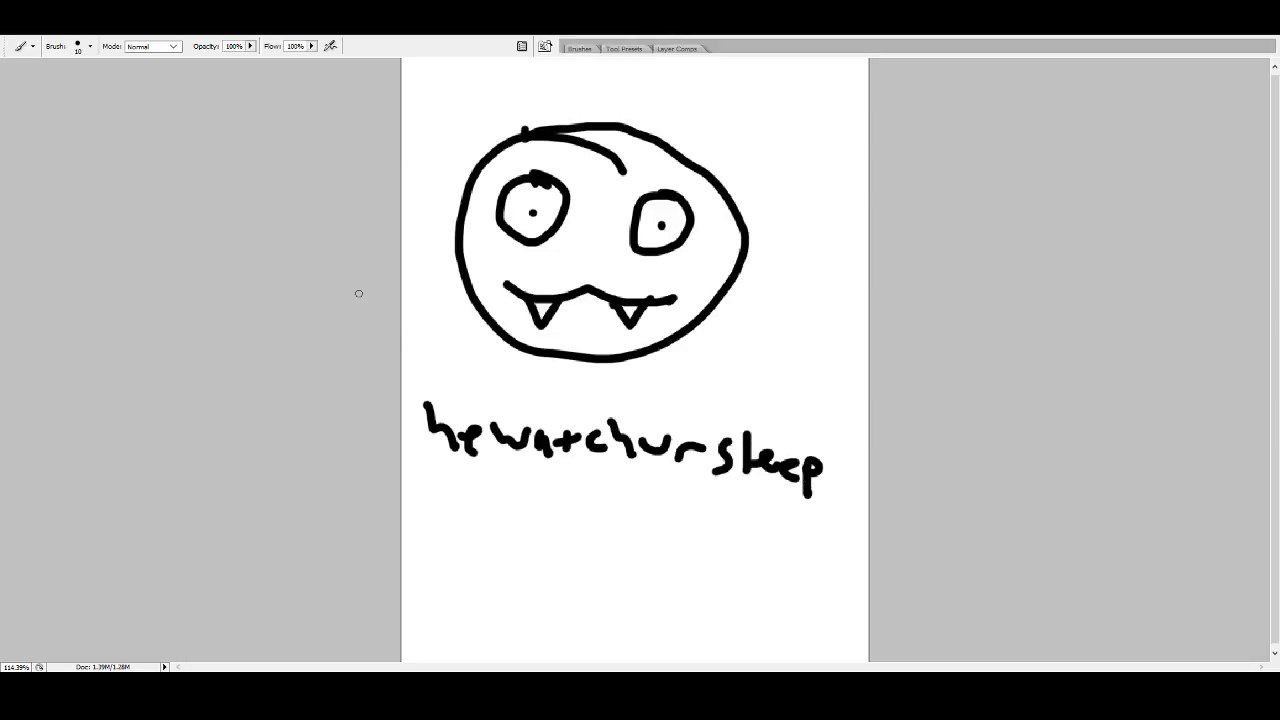
- Handwrite ".jpeg" below the caption
{"action": "left_click", "coordinate": [488, 587]}
{"action": "left_click", "coordinate": [518, 550]}
{"action": "mouse_move", "coordinate": [520, 576]}
{"action": "left_mouse_down"}
{"action": "mouse_move", "coordinate": [501, 592]}
{"action": "mouse_move", "coordinate": [548, 584]}
{"action": "mouse_move", "coordinate": [531, 609]}
{"action": "mouse_move", "coordinate": [592, 598]}
{"action": "mouse_move", "coordinate": [582, 608]}
{"action": "left_mouse_up"}
{"action": "left_click_drag", "start_coordinate": [620, 578], "coordinate": [596, 612]}
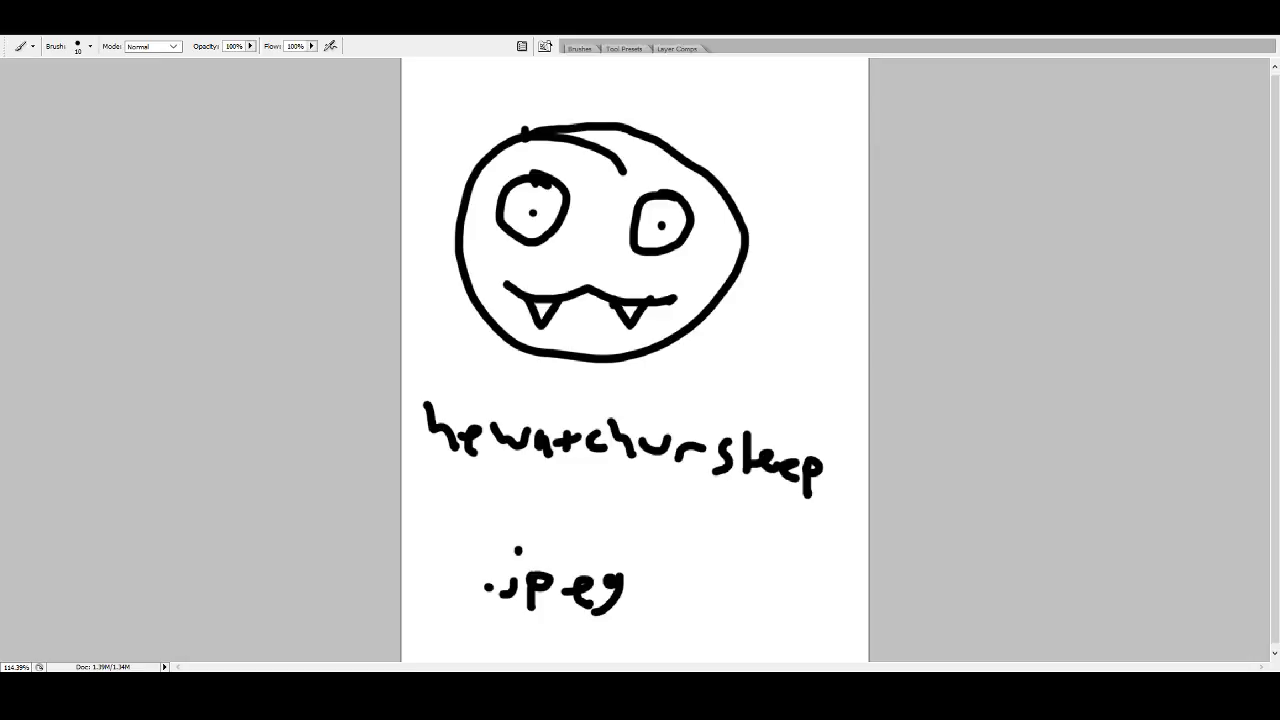
- Select the area holding the fanged face and its caption with the rectangular marquee and delete the contents
{"action": "key", "text": "h"}
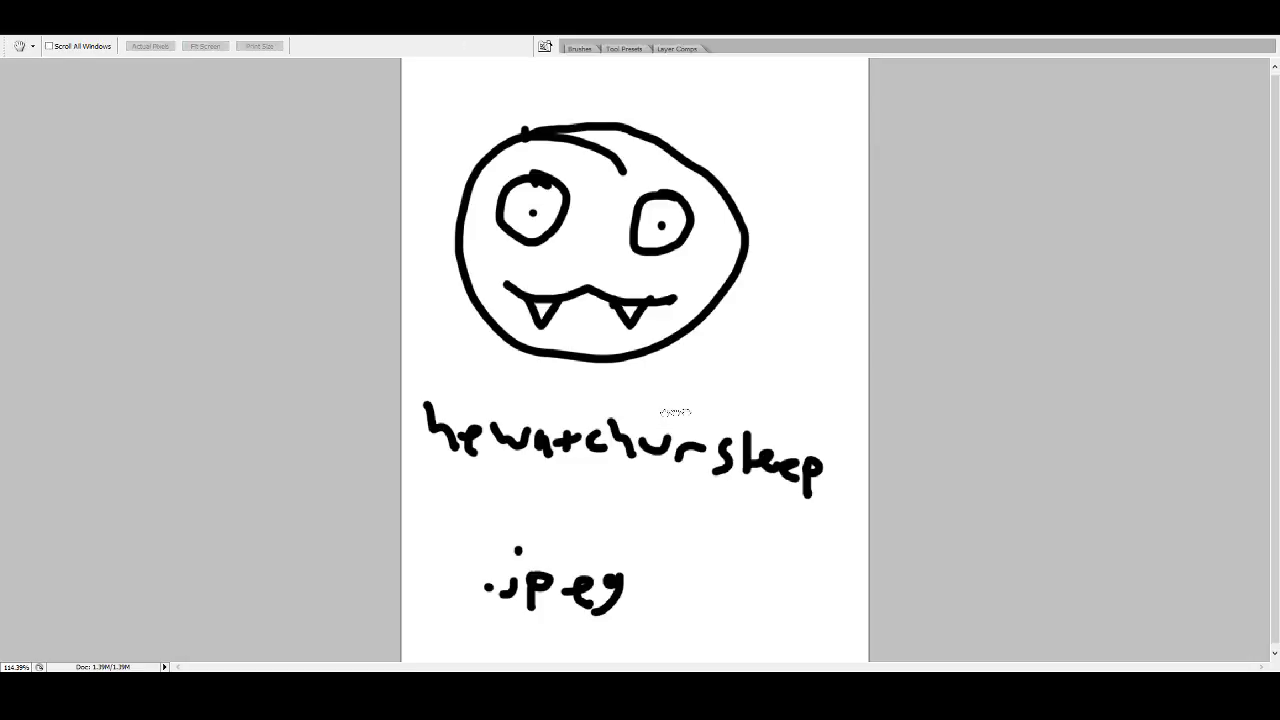
{"action": "key", "text": "b"}
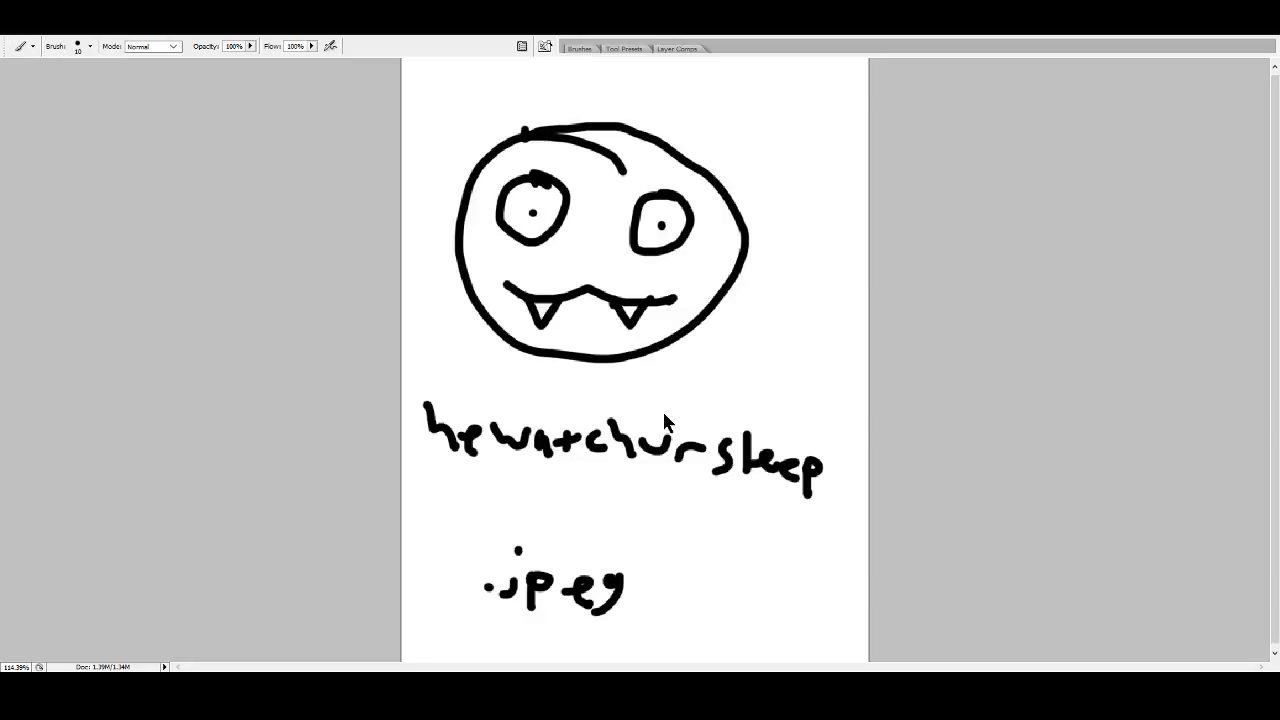
{"action": "key", "text": "e"}
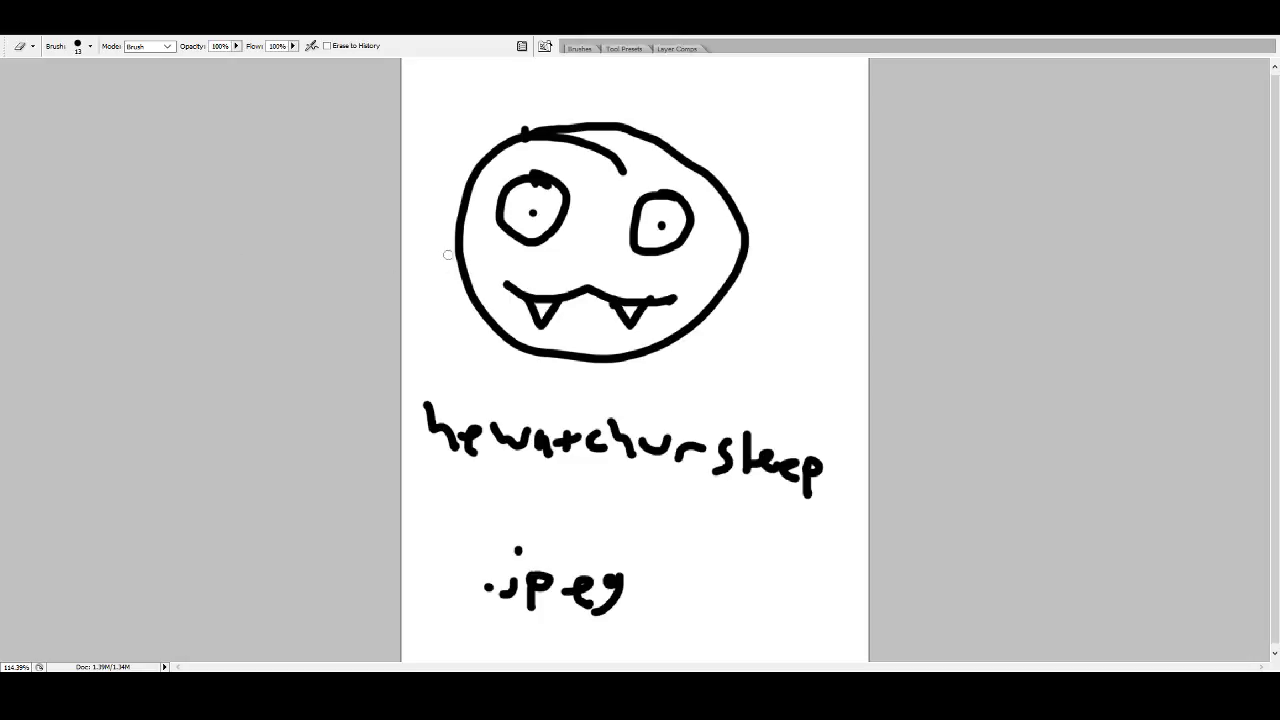
{"action": "key", "text": "m"}
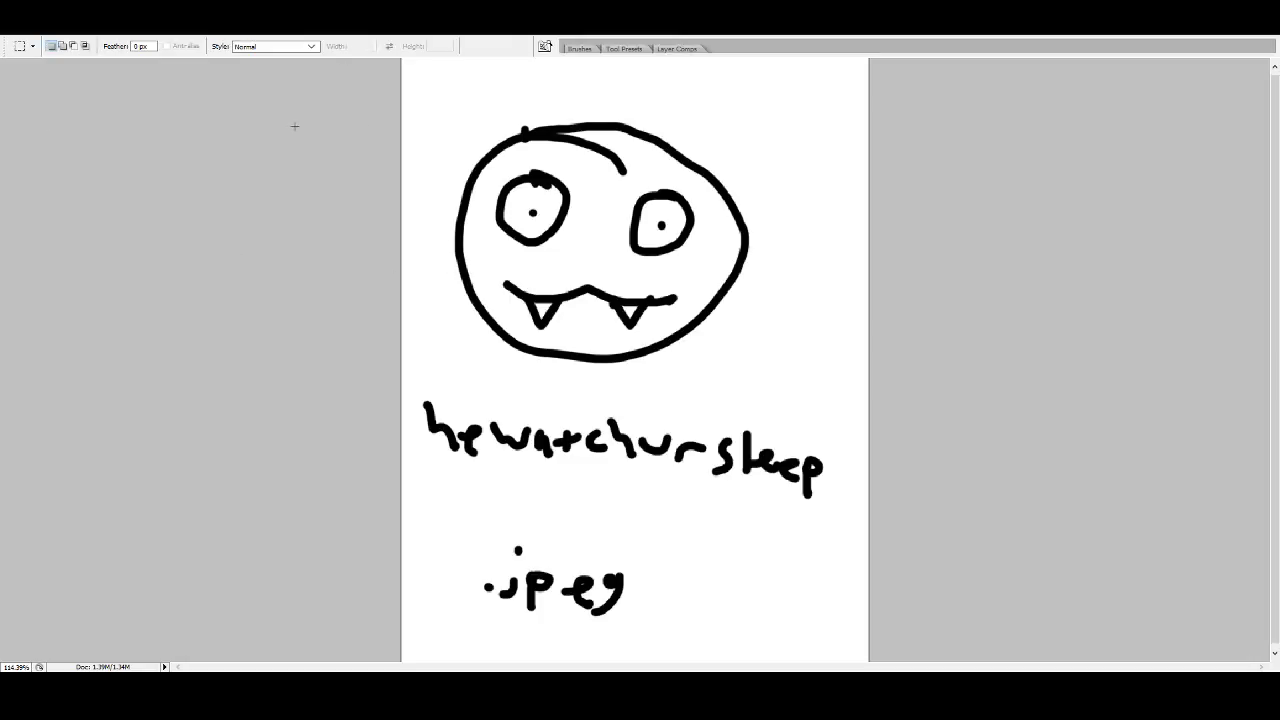
{"action": "left_click_drag", "start_coordinate": [735, 597], "coordinate": [898, 630]}
{"action": "key", "text": "Delete"}
{"action": "key", "text": "b"}
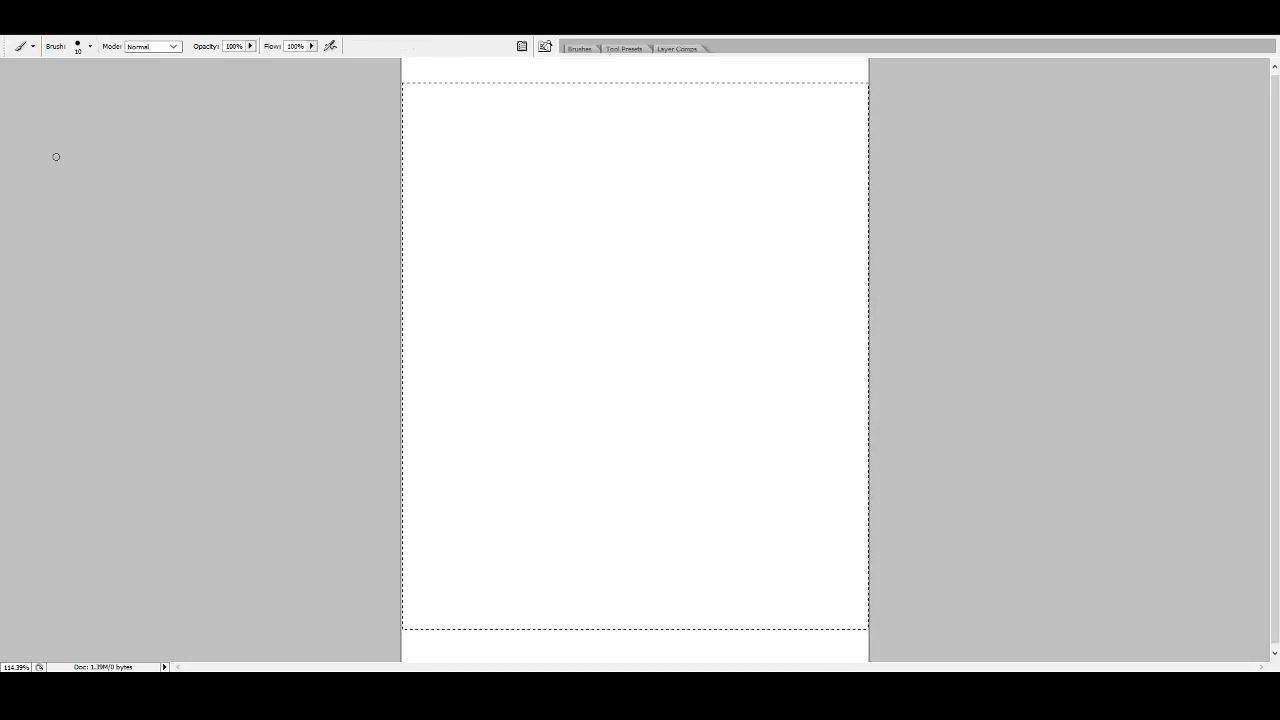
{"action": "mouse_move", "coordinate": [408, 257]}
{"action": "left_mouse_down"}
{"action": "mouse_move", "coordinate": [659, 271]}
{"action": "mouse_move", "coordinate": [831, 62]}
{"action": "mouse_move", "coordinate": [860, 93]}
{"action": "mouse_move", "coordinate": [693, 134]}
{"action": "mouse_move", "coordinate": [738, 170]}
{"action": "mouse_move", "coordinate": [788, 86]}
{"action": "mouse_move", "coordinate": [675, 126]}
{"action": "mouse_move", "coordinate": [688, 167]}
{"action": "left_mouse_up"}
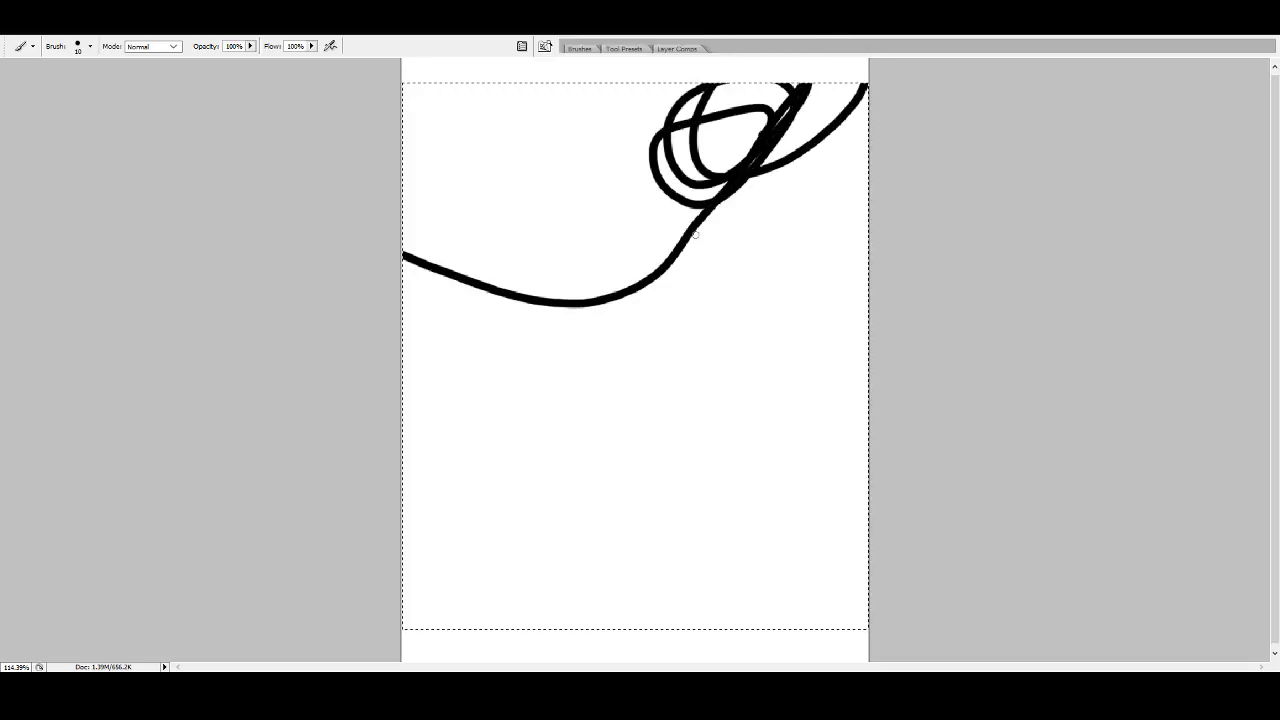
{"action": "key", "text": "Delete"}
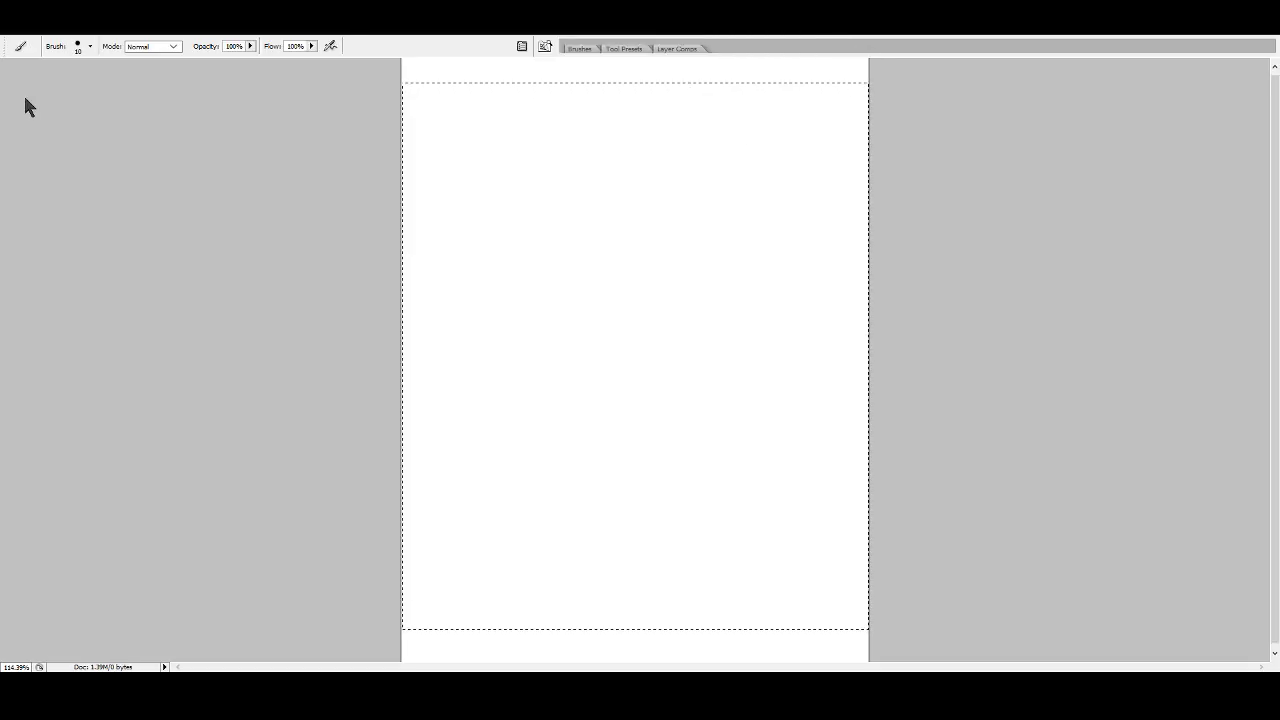
- Deselect the canvas area and draw a small round head with a muzzle, oval eyes and wavy fringe using the 10 px Brush
{"action": "key", "text": "ctrl+d"}
{"action": "key", "text": "m"}
{"action": "key", "text": "b"}
{"action": "mouse_move", "coordinate": [537, 215]}
{"action": "left_mouse_down"}
{"action": "mouse_move", "coordinate": [550, 225]}
{"action": "mouse_move", "coordinate": [535, 230]}
{"action": "mouse_move", "coordinate": [560, 225]}
{"action": "mouse_move", "coordinate": [521, 209]}
{"action": "mouse_move", "coordinate": [555, 250]}
{"action": "mouse_move", "coordinate": [577, 232]}
{"action": "mouse_move", "coordinate": [561, 253]}
{"action": "left_mouse_up"}
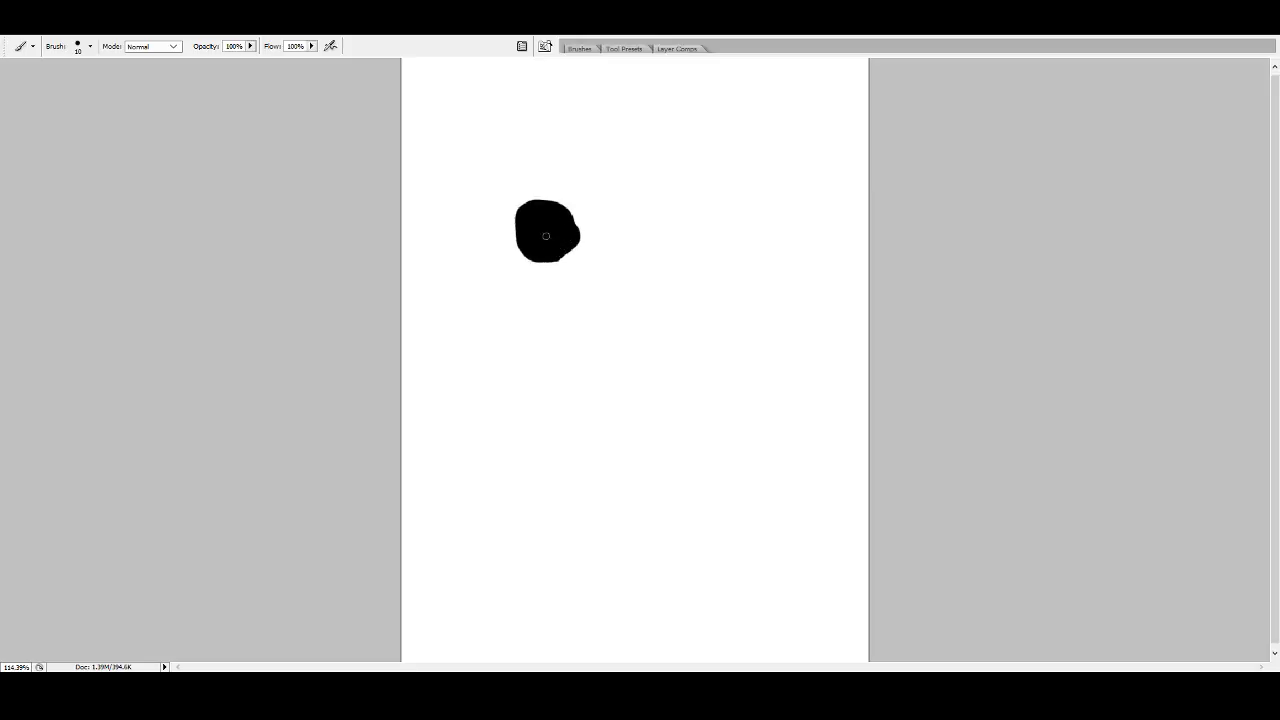
{"action": "key", "text": "ctrl+z"}
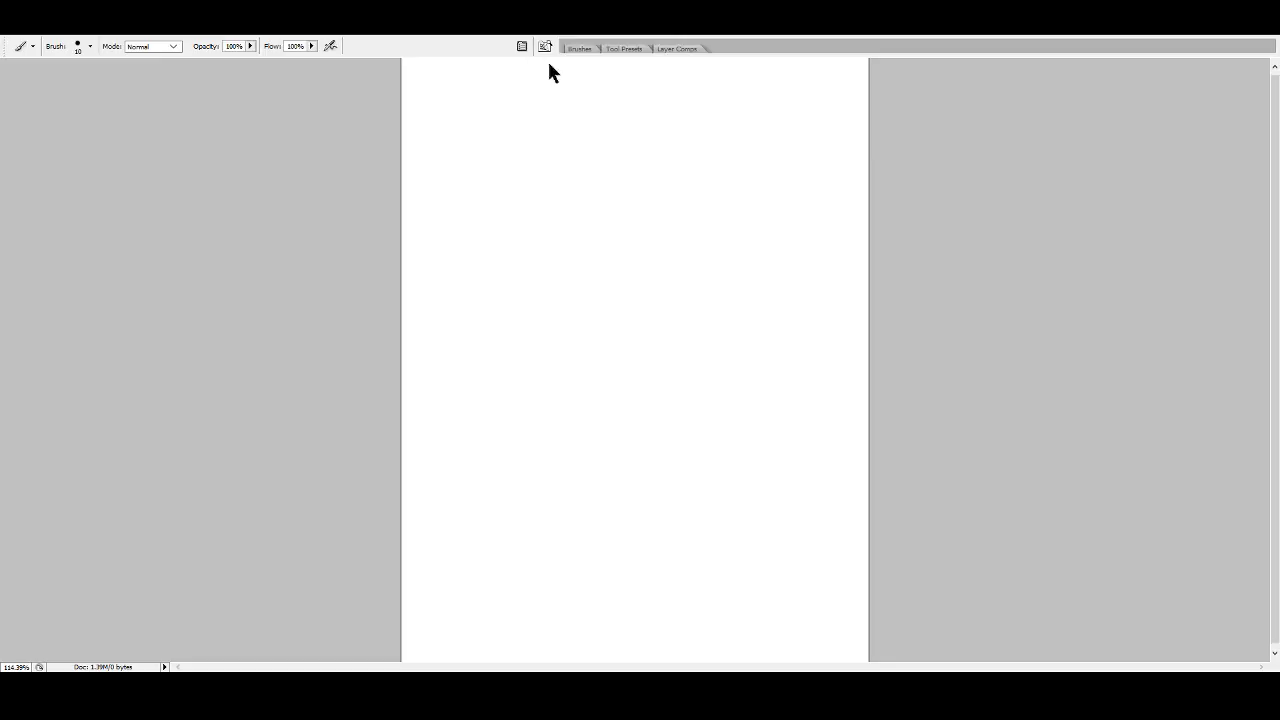
{"action": "mouse_move", "coordinate": [625, 170]}
{"action": "left_mouse_down"}
{"action": "mouse_move", "coordinate": [578, 164]}
{"action": "mouse_move", "coordinate": [549, 205]}
{"action": "mouse_move", "coordinate": [609, 253]}
{"action": "mouse_move", "coordinate": [667, 229]}
{"action": "mouse_move", "coordinate": [633, 164]}
{"action": "mouse_move", "coordinate": [587, 174]}
{"action": "left_mouse_up"}
{"action": "mouse_move", "coordinate": [557, 219]}
{"action": "left_mouse_down"}
{"action": "mouse_move", "coordinate": [652, 229]}
{"action": "mouse_move", "coordinate": [606, 224]}
{"action": "mouse_move", "coordinate": [623, 224]}
{"action": "mouse_move", "coordinate": [612, 236]}
{"action": "mouse_move", "coordinate": [608, 221]}
{"action": "mouse_move", "coordinate": [626, 247]}
{"action": "left_mouse_up"}
{"action": "mouse_move", "coordinate": [583, 214]}
{"action": "left_mouse_down"}
{"action": "mouse_move", "coordinate": [650, 211]}
{"action": "mouse_move", "coordinate": [603, 184]}
{"action": "mouse_move", "coordinate": [615, 197]}
{"action": "mouse_move", "coordinate": [657, 188]}
{"action": "left_mouse_up"}
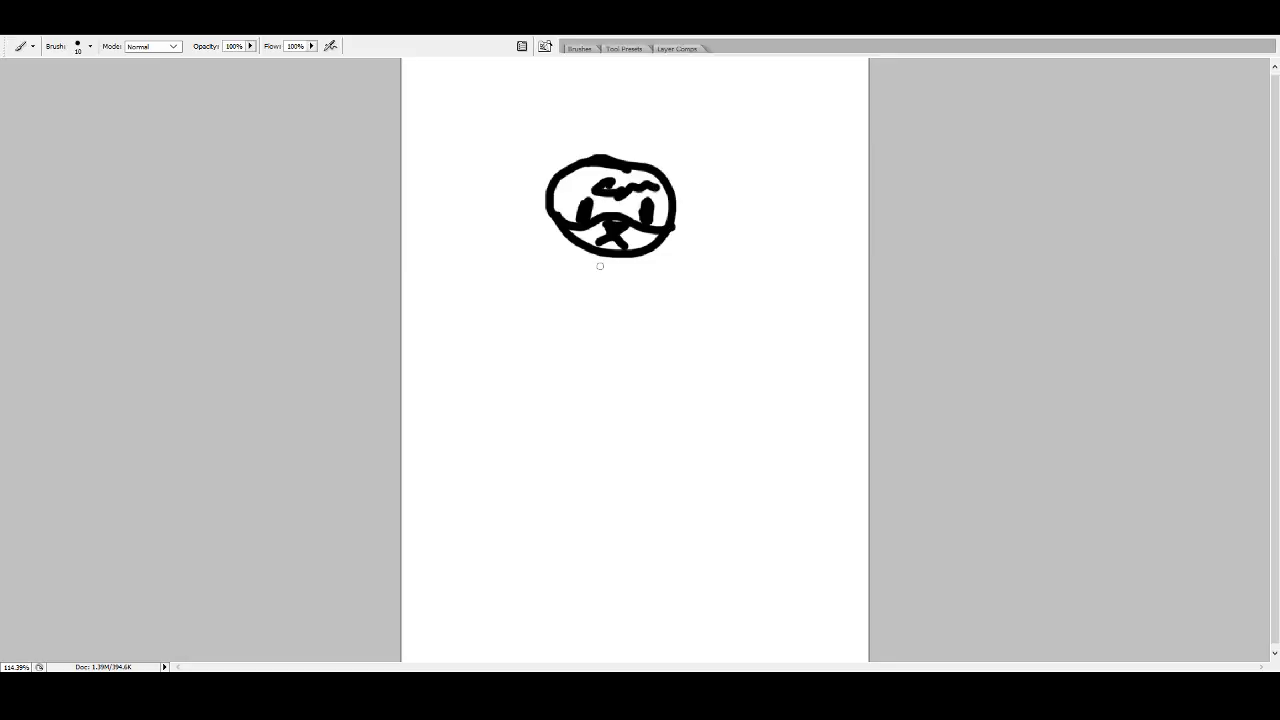
- Draw two arms hanging from the head, each ending in a small round hand
{"action": "left_click_drag", "start_coordinate": [593, 247], "coordinate": [568, 320]}
{"action": "mouse_move", "coordinate": [646, 250]}
{"action": "left_mouse_down"}
{"action": "mouse_move", "coordinate": [664, 330]}
{"action": "mouse_move", "coordinate": [646, 338]}
{"action": "mouse_move", "coordinate": [668, 324]}
{"action": "left_mouse_up"}
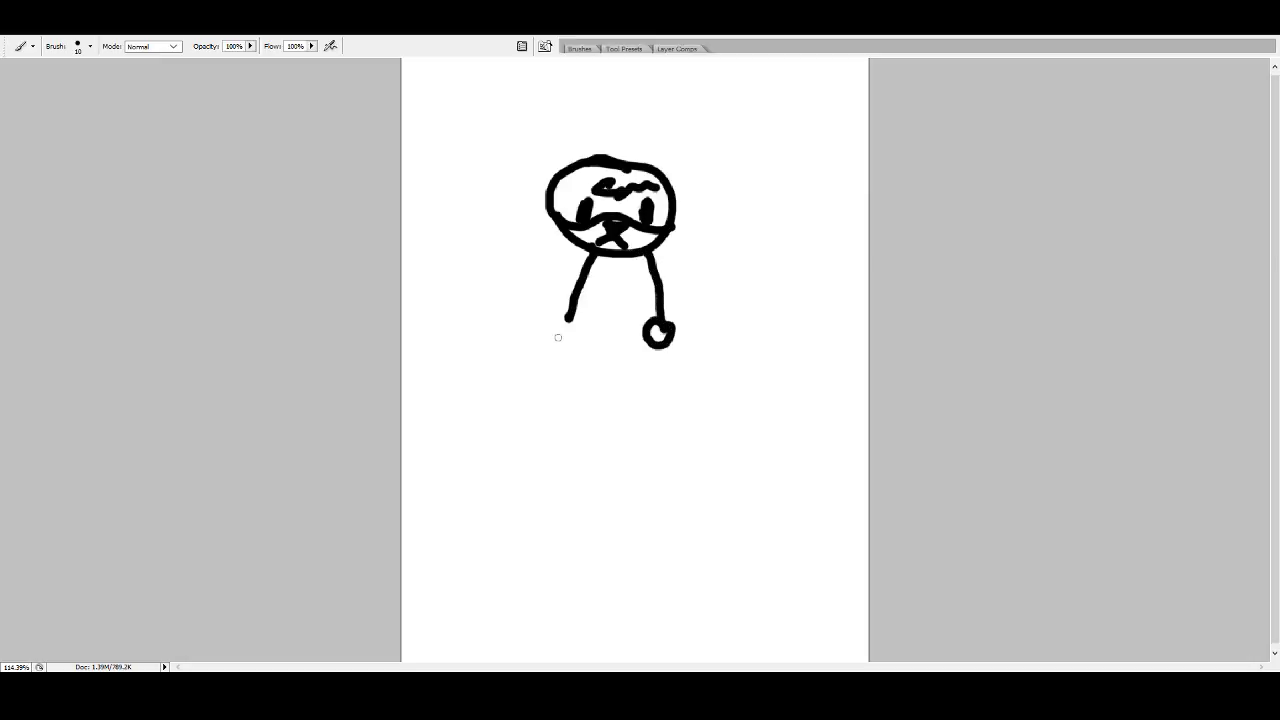
{"action": "left_click_drag", "start_coordinate": [576, 320], "coordinate": [604, 268]}
{"action": "left_click", "coordinate": [655, 331]}
{"action": "mouse_move", "coordinate": [649, 331]}
{"action": "left_mouse_down"}
{"action": "mouse_move", "coordinate": [637, 277]}
{"action": "mouse_move", "coordinate": [602, 327]}
{"action": "mouse_move", "coordinate": [608, 387]}
{"action": "mouse_move", "coordinate": [637, 429]}
{"action": "mouse_move", "coordinate": [680, 429]}
{"action": "mouse_move", "coordinate": [712, 392]}
{"action": "mouse_move", "coordinate": [689, 383]}
{"action": "mouse_move", "coordinate": [666, 398]}
{"action": "mouse_move", "coordinate": [642, 365]}
{"action": "mouse_move", "coordinate": [631, 274]}
{"action": "left_mouse_up"}
- Draw long jagged hair and a curved tail around the figure, and erase the head outline above the fringe
{"action": "mouse_move", "coordinate": [661, 187]}
{"action": "left_mouse_down"}
{"action": "mouse_move", "coordinate": [649, 192]}
{"action": "mouse_move", "coordinate": [667, 181]}
{"action": "mouse_move", "coordinate": [690, 300]}
{"action": "mouse_move", "coordinate": [683, 372]}
{"action": "mouse_move", "coordinate": [556, 372]}
{"action": "mouse_move", "coordinate": [530, 300]}
{"action": "mouse_move", "coordinate": [528, 190]}
{"action": "mouse_move", "coordinate": [550, 172]}
{"action": "mouse_move", "coordinate": [590, 186]}
{"action": "mouse_move", "coordinate": [570, 145]}
{"action": "mouse_move", "coordinate": [598, 133]}
{"action": "mouse_move", "coordinate": [662, 165]}
{"action": "mouse_move", "coordinate": [679, 192]}
{"action": "left_mouse_up"}
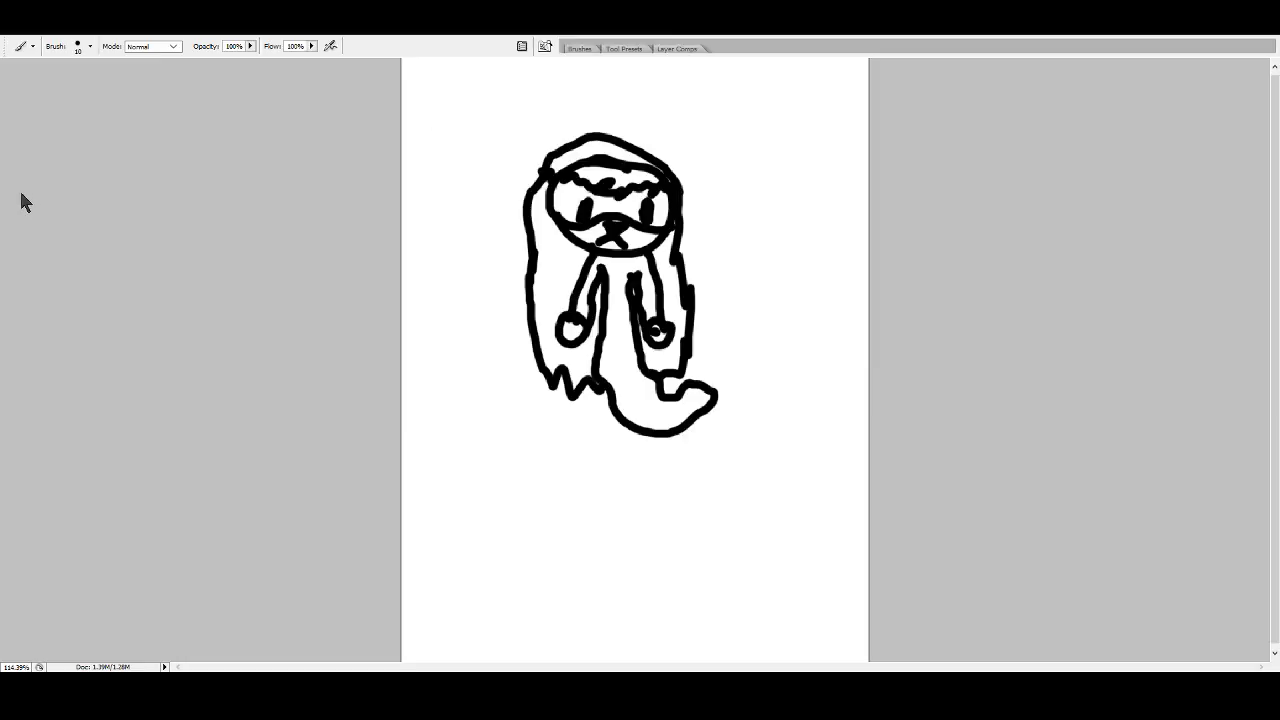
{"action": "key", "text": "e"}
{"action": "mouse_move", "coordinate": [598, 156]}
{"action": "left_mouse_down"}
{"action": "mouse_move", "coordinate": [655, 175]}
{"action": "mouse_move", "coordinate": [568, 163]}
{"action": "left_mouse_up"}
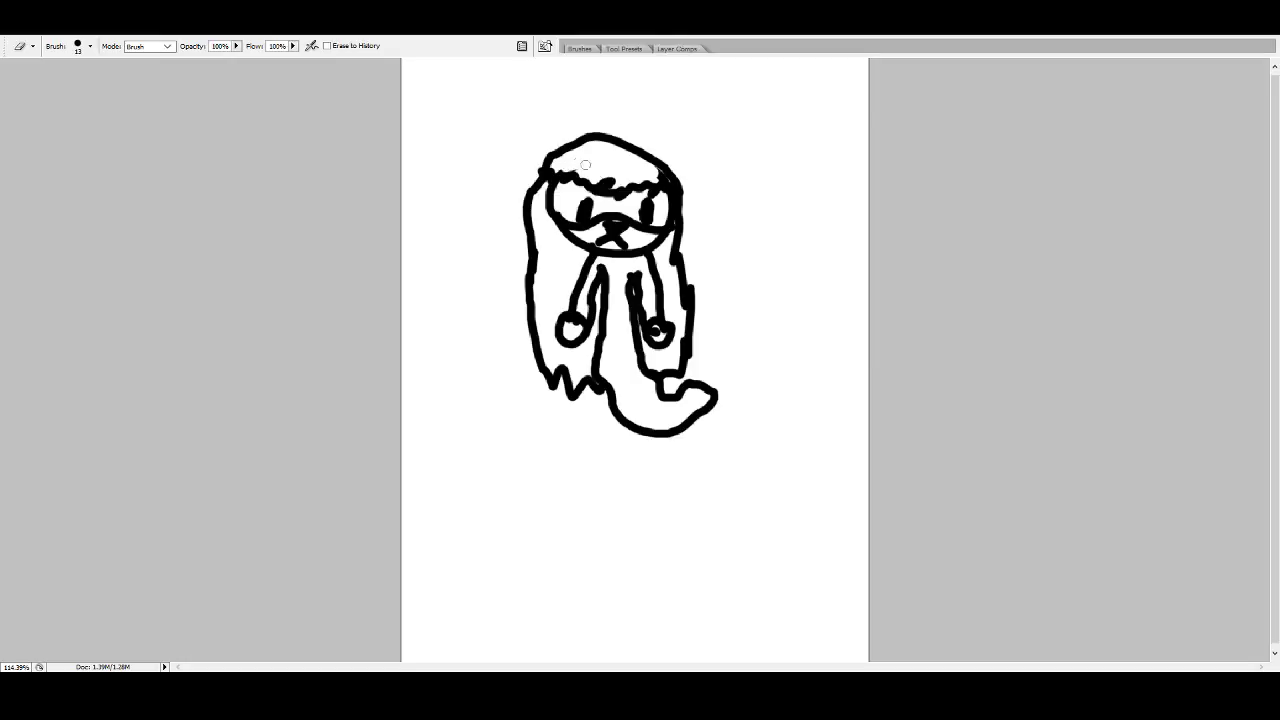
- Handwrite "Hatchet" above the long-haired character with the 10 px Brush and draw a narrow oval on its belly
{"action": "key", "text": "b"}
{"action": "left_click_drag", "start_coordinate": [477, 83], "coordinate": [478, 121]}
{"action": "mouse_move", "coordinate": [471, 106]}
{"action": "left_mouse_down"}
{"action": "mouse_move", "coordinate": [506, 80]}
{"action": "mouse_move", "coordinate": [504, 122]}
{"action": "left_mouse_up"}
{"action": "left_click_drag", "start_coordinate": [533, 98], "coordinate": [538, 122]}
{"action": "mouse_move", "coordinate": [557, 82]}
{"action": "left_mouse_down"}
{"action": "mouse_move", "coordinate": [554, 115]}
{"action": "mouse_move", "coordinate": [574, 88]}
{"action": "left_mouse_up"}
{"action": "mouse_move", "coordinate": [594, 94]}
{"action": "left_mouse_down"}
{"action": "mouse_move", "coordinate": [583, 115]}
{"action": "mouse_move", "coordinate": [599, 121]}
{"action": "left_mouse_up"}
{"action": "left_click_drag", "start_coordinate": [611, 75], "coordinate": [609, 123]}
{"action": "left_click_drag", "start_coordinate": [610, 108], "coordinate": [629, 123]}
{"action": "left_click_drag", "start_coordinate": [642, 110], "coordinate": [662, 124]}
{"action": "left_click_drag", "start_coordinate": [690, 76], "coordinate": [689, 118]}
{"action": "left_click_drag", "start_coordinate": [685, 99], "coordinate": [723, 96]}
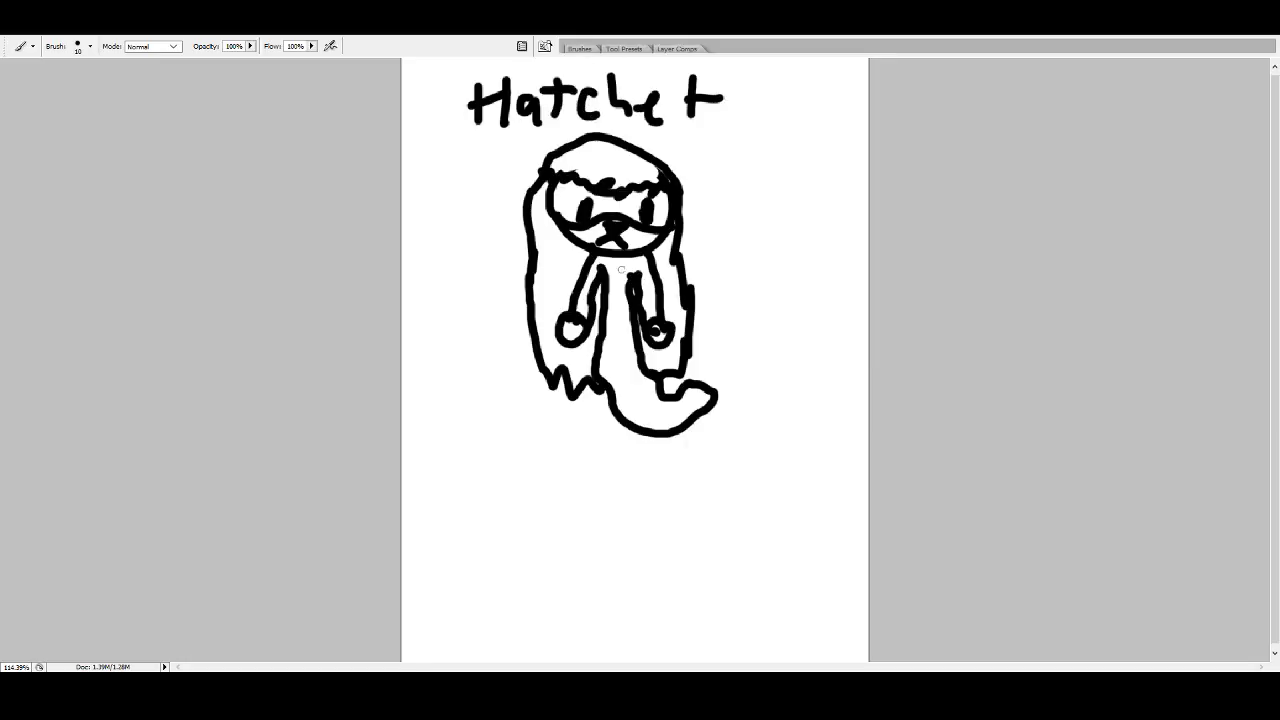
{"action": "mouse_move", "coordinate": [618, 261]}
{"action": "left_mouse_down"}
{"action": "mouse_move", "coordinate": [615, 349]}
{"action": "mouse_move", "coordinate": [604, 264]}
{"action": "mouse_move", "coordinate": [616, 267]}
{"action": "left_mouse_up"}
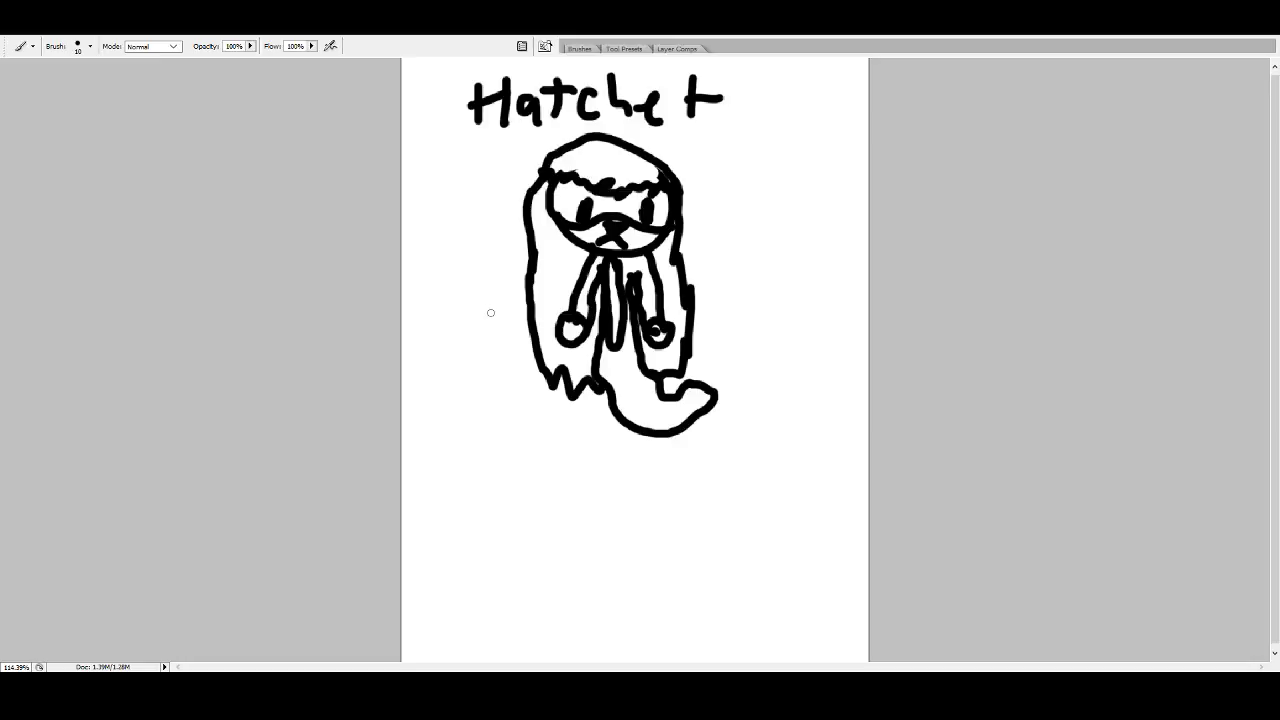
- Erase the long-haired character and its name with the 13 px Eraser, and switch back to the 10 px Brush
{"action": "key", "text": "e"}
{"action": "mouse_move", "coordinate": [471, 95]}
{"action": "left_mouse_down"}
{"action": "mouse_move", "coordinate": [471, 118]}
{"action": "mouse_move", "coordinate": [528, 126]}
{"action": "mouse_move", "coordinate": [540, 78]}
{"action": "mouse_move", "coordinate": [567, 100]}
{"action": "mouse_move", "coordinate": [556, 118]}
{"action": "mouse_move", "coordinate": [608, 95]}
{"action": "mouse_move", "coordinate": [620, 105]}
{"action": "mouse_move", "coordinate": [603, 134]}
{"action": "mouse_move", "coordinate": [645, 110]}
{"action": "mouse_move", "coordinate": [650, 88]}
{"action": "mouse_move", "coordinate": [670, 138]}
{"action": "mouse_move", "coordinate": [664, 110]}
{"action": "mouse_move", "coordinate": [680, 120]}
{"action": "mouse_move", "coordinate": [694, 82]}
{"action": "mouse_move", "coordinate": [703, 98]}
{"action": "mouse_move", "coordinate": [721, 89]}
{"action": "mouse_move", "coordinate": [618, 168]}
{"action": "mouse_move", "coordinate": [612, 129]}
{"action": "mouse_move", "coordinate": [600, 152]}
{"action": "mouse_move", "coordinate": [640, 134]}
{"action": "mouse_move", "coordinate": [642, 152]}
{"action": "mouse_move", "coordinate": [586, 140]}
{"action": "mouse_move", "coordinate": [546, 154]}
{"action": "mouse_move", "coordinate": [568, 135]}
{"action": "mouse_move", "coordinate": [560, 152]}
{"action": "mouse_move", "coordinate": [586, 135]}
{"action": "mouse_move", "coordinate": [522, 222]}
{"action": "mouse_move", "coordinate": [544, 280]}
{"action": "mouse_move", "coordinate": [540, 259]}
{"action": "mouse_move", "coordinate": [528, 317]}
{"action": "mouse_move", "coordinate": [566, 385]}
{"action": "mouse_move", "coordinate": [575, 340]}
{"action": "mouse_move", "coordinate": [598, 380]}
{"action": "mouse_move", "coordinate": [579, 283]}
{"action": "mouse_move", "coordinate": [591, 346]}
{"action": "mouse_move", "coordinate": [590, 256]}
{"action": "mouse_move", "coordinate": [610, 185]}
{"action": "mouse_move", "coordinate": [584, 245]}
{"action": "mouse_move", "coordinate": [589, 192]}
{"action": "mouse_move", "coordinate": [562, 248]}
{"action": "mouse_move", "coordinate": [564, 167]}
{"action": "mouse_move", "coordinate": [566, 228]}
{"action": "mouse_move", "coordinate": [542, 179]}
{"action": "mouse_move", "coordinate": [610, 262]}
{"action": "mouse_move", "coordinate": [620, 237]}
{"action": "mouse_move", "coordinate": [598, 360]}
{"action": "mouse_move", "coordinate": [588, 338]}
{"action": "mouse_move", "coordinate": [617, 417]}
{"action": "mouse_move", "coordinate": [684, 431]}
{"action": "mouse_move", "coordinate": [688, 415]}
{"action": "mouse_move", "coordinate": [709, 417]}
{"action": "mouse_move", "coordinate": [708, 378]}
{"action": "mouse_move", "coordinate": [697, 417]}
{"action": "mouse_move", "coordinate": [645, 368]}
{"action": "mouse_move", "coordinate": [649, 386]}
{"action": "mouse_move", "coordinate": [634, 388]}
{"action": "mouse_move", "coordinate": [622, 348]}
{"action": "mouse_move", "coordinate": [640, 292]}
{"action": "mouse_move", "coordinate": [661, 322]}
{"action": "mouse_move", "coordinate": [668, 306]}
{"action": "mouse_move", "coordinate": [620, 199]}
{"action": "mouse_move", "coordinate": [631, 289]}
{"action": "mouse_move", "coordinate": [627, 186]}
{"action": "mouse_move", "coordinate": [656, 258]}
{"action": "mouse_move", "coordinate": [660, 184]}
{"action": "mouse_move", "coordinate": [668, 238]}
{"action": "mouse_move", "coordinate": [682, 224]}
{"action": "mouse_move", "coordinate": [679, 187]}
{"action": "mouse_move", "coordinate": [654, 154]}
{"action": "mouse_move", "coordinate": [690, 295]}
{"action": "mouse_move", "coordinate": [690, 373]}
{"action": "mouse_move", "coordinate": [674, 371]}
{"action": "mouse_move", "coordinate": [672, 389]}
{"action": "left_mouse_up"}
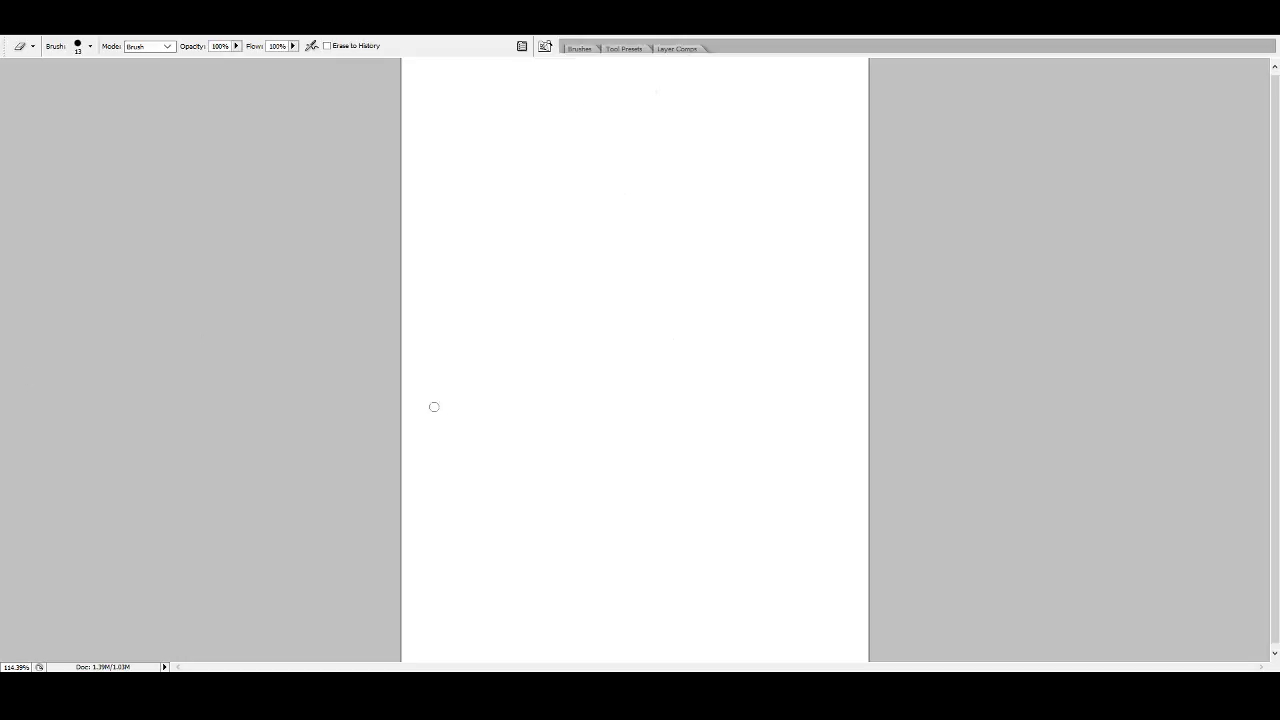
{"action": "key", "text": "b"}
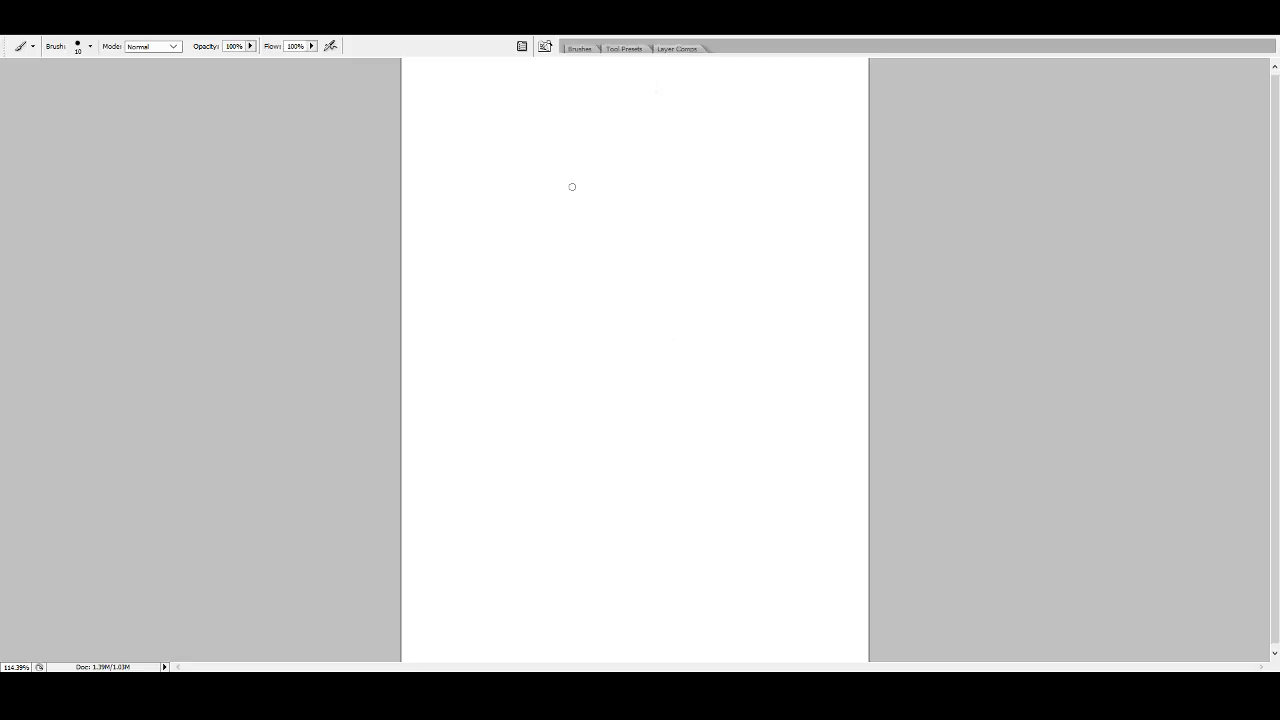
- Draw a round head with spiky hair all around it, two filled eyes and a smiling mouth
{"action": "mouse_move", "coordinate": [588, 162]}
{"action": "left_mouse_down"}
{"action": "mouse_move", "coordinate": [546, 188]}
{"action": "mouse_move", "coordinate": [649, 147]}
{"action": "mouse_move", "coordinate": [639, 172]}
{"action": "mouse_move", "coordinate": [671, 305]}
{"action": "mouse_move", "coordinate": [632, 284]}
{"action": "mouse_move", "coordinate": [611, 327]}
{"action": "mouse_move", "coordinate": [593, 300]}
{"action": "mouse_move", "coordinate": [553, 326]}
{"action": "mouse_move", "coordinate": [563, 292]}
{"action": "mouse_move", "coordinate": [506, 269]}
{"action": "mouse_move", "coordinate": [531, 244]}
{"action": "mouse_move", "coordinate": [496, 217]}
{"action": "mouse_move", "coordinate": [529, 217]}
{"action": "mouse_move", "coordinate": [523, 150]}
{"action": "mouse_move", "coordinate": [564, 203]}
{"action": "mouse_move", "coordinate": [587, 238]}
{"action": "left_mouse_up"}
{"action": "mouse_move", "coordinate": [630, 222]}
{"action": "left_mouse_down"}
{"action": "mouse_move", "coordinate": [624, 238]}
{"action": "mouse_move", "coordinate": [633, 225]}
{"action": "left_mouse_up"}
{"action": "mouse_move", "coordinate": [568, 258]}
{"action": "left_mouse_down"}
{"action": "mouse_move", "coordinate": [571, 271]}
{"action": "mouse_move", "coordinate": [614, 258]}
{"action": "left_mouse_up"}
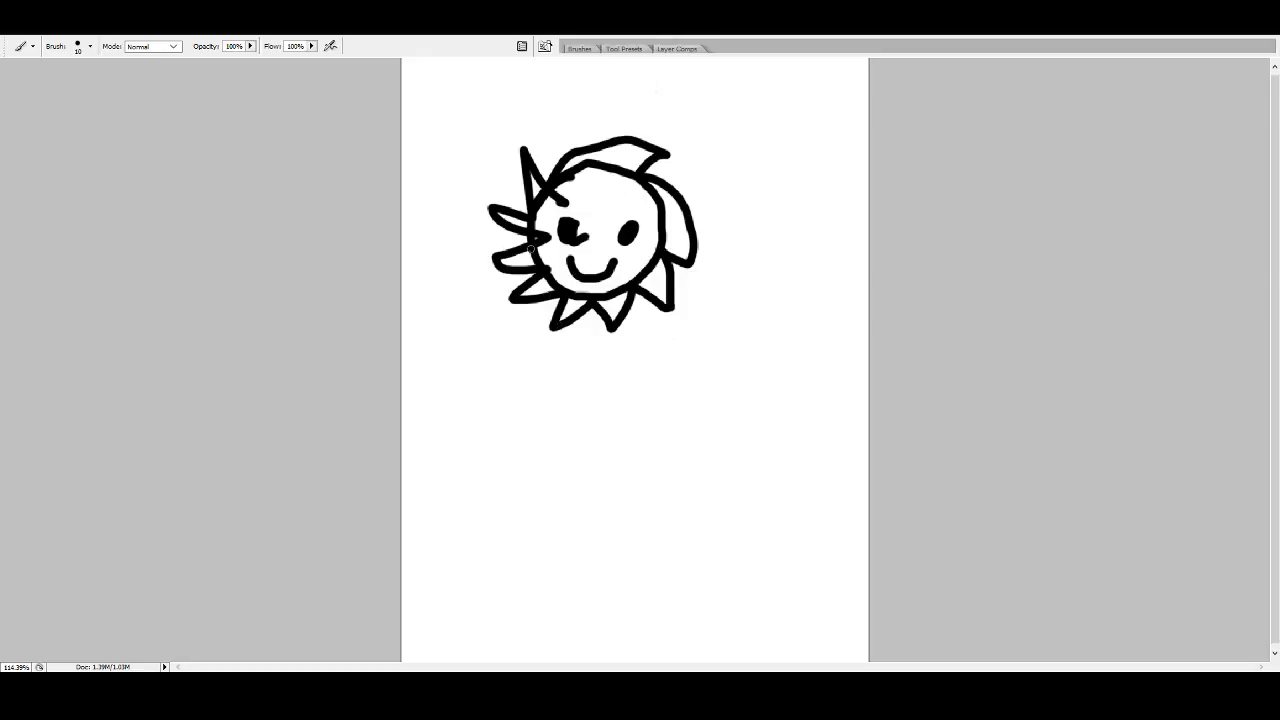
- Draw two arms with round hands and two legs with round feet extending from the spiky head
{"action": "mouse_move", "coordinate": [539, 239]}
{"action": "left_mouse_down"}
{"action": "mouse_move", "coordinate": [462, 235]}
{"action": "mouse_move", "coordinate": [466, 257]}
{"action": "mouse_move", "coordinate": [455, 259]}
{"action": "mouse_move", "coordinate": [469, 236]}
{"action": "mouse_move", "coordinate": [441, 263]}
{"action": "mouse_move", "coordinate": [448, 232]}
{"action": "left_mouse_up"}
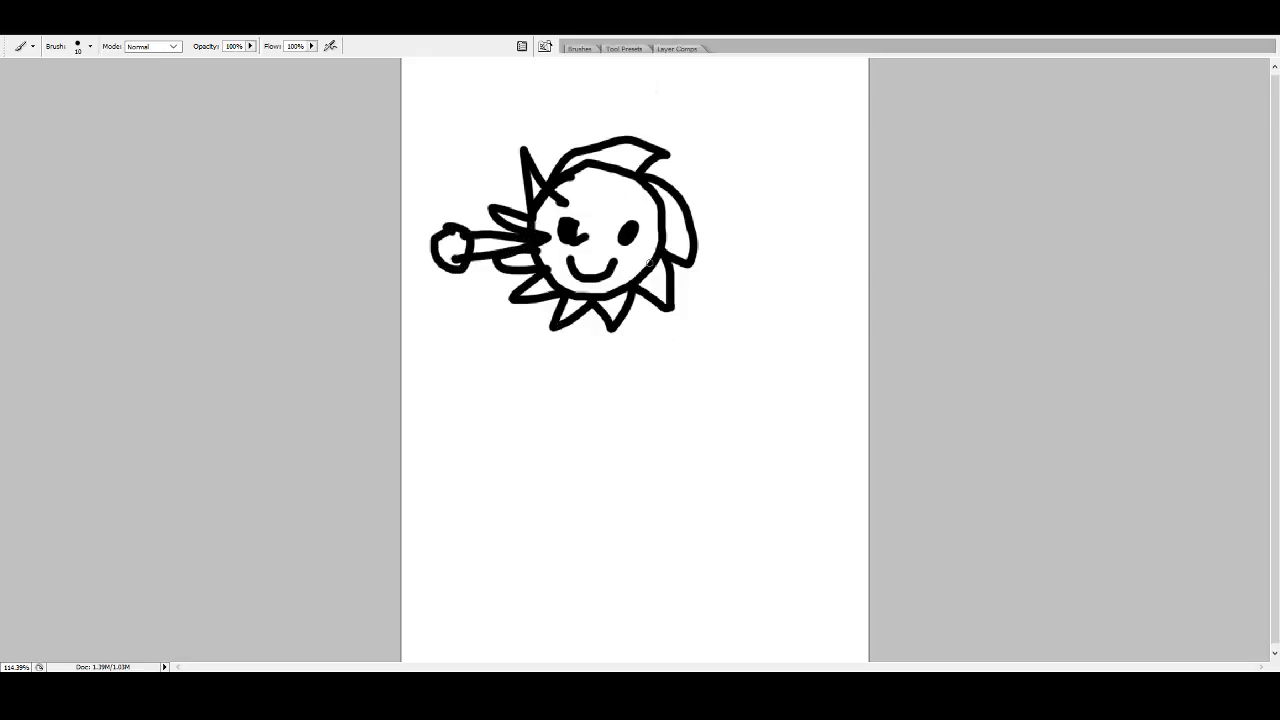
{"action": "mouse_move", "coordinate": [674, 256]}
{"action": "left_mouse_down"}
{"action": "mouse_move", "coordinate": [725, 271]}
{"action": "mouse_move", "coordinate": [712, 302]}
{"action": "mouse_move", "coordinate": [740, 268]}
{"action": "left_mouse_up"}
{"action": "mouse_move", "coordinate": [566, 288]}
{"action": "left_mouse_down"}
{"action": "mouse_move", "coordinate": [509, 362]}
{"action": "mouse_move", "coordinate": [535, 375]}
{"action": "mouse_move", "coordinate": [481, 366]}
{"action": "mouse_move", "coordinate": [532, 372]}
{"action": "left_mouse_up"}
{"action": "mouse_move", "coordinate": [626, 278]}
{"action": "left_mouse_down"}
{"action": "mouse_move", "coordinate": [644, 359]}
{"action": "mouse_move", "coordinate": [664, 336]}
{"action": "mouse_move", "coordinate": [668, 354]}
{"action": "mouse_move", "coordinate": [642, 381]}
{"action": "mouse_move", "coordinate": [642, 350]}
{"action": "left_mouse_up"}
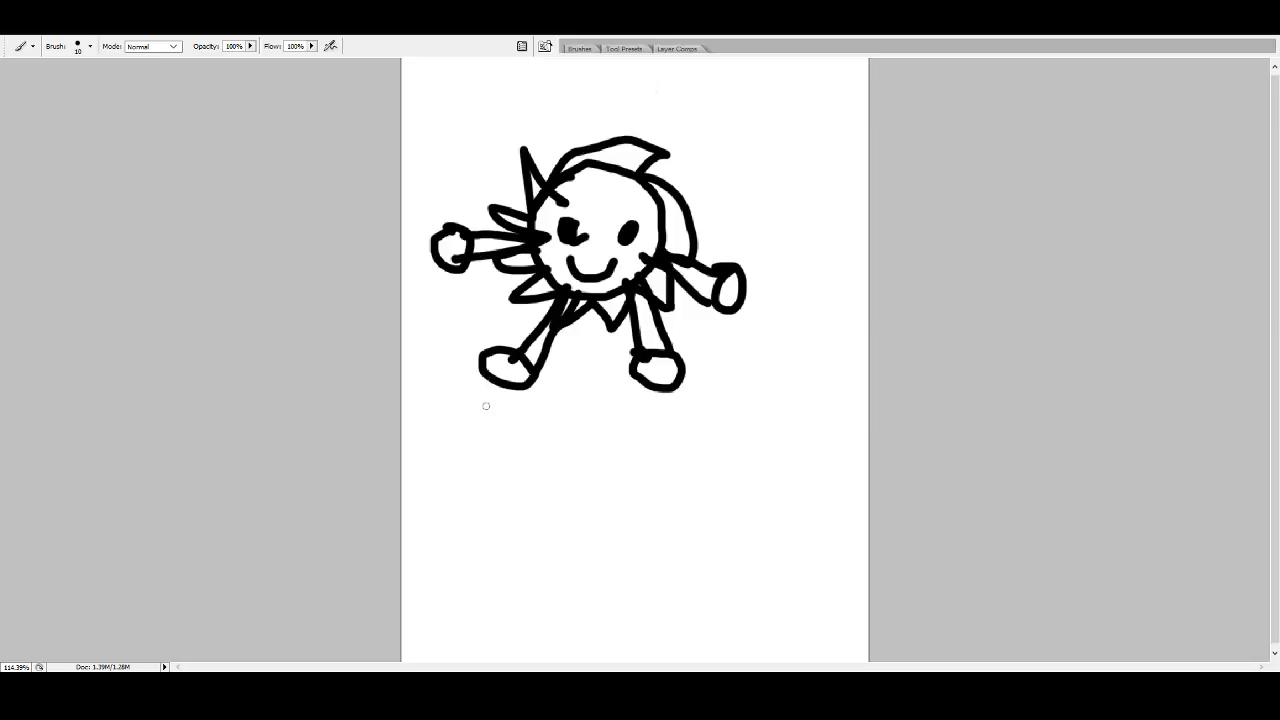
- Handwrite the caption "I'm the hero!" on two lines below the spiky character
{"action": "mouse_move", "coordinate": [476, 416]}
{"action": "left_mouse_down"}
{"action": "mouse_move", "coordinate": [520, 420]}
{"action": "mouse_move", "coordinate": [500, 455]}
{"action": "left_mouse_up"}
{"action": "left_click_drag", "start_coordinate": [486, 455], "coordinate": [530, 452]}
{"action": "mouse_move", "coordinate": [552, 410]}
{"action": "left_mouse_down"}
{"action": "mouse_move", "coordinate": [538, 436]}
{"action": "mouse_move", "coordinate": [599, 470]}
{"action": "left_mouse_up"}
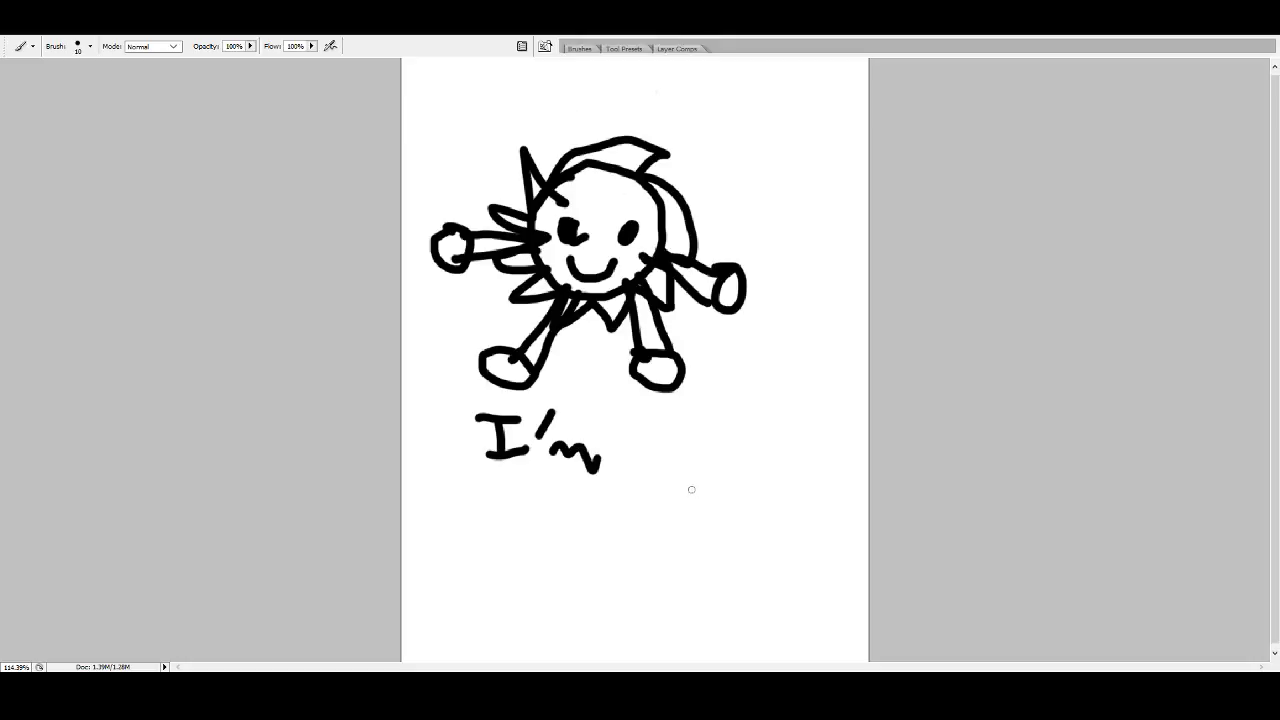
{"action": "left_click_drag", "start_coordinate": [653, 424], "coordinate": [660, 474]}
{"action": "left_click_drag", "start_coordinate": [636, 458], "coordinate": [668, 442]}
{"action": "left_click_drag", "start_coordinate": [688, 420], "coordinate": [728, 478]}
{"action": "left_click_drag", "start_coordinate": [732, 462], "coordinate": [756, 488]}
{"action": "left_click_drag", "start_coordinate": [509, 506], "coordinate": [548, 550]}
{"action": "mouse_move", "coordinate": [553, 540]}
{"action": "left_mouse_down"}
{"action": "mouse_move", "coordinate": [590, 553]}
{"action": "mouse_move", "coordinate": [648, 528]}
{"action": "left_mouse_up"}
{"action": "left_click_drag", "start_coordinate": [674, 492], "coordinate": [688, 540]}
{"action": "left_click", "coordinate": [699, 568]}
- Handwrite the name "Poppa Rocks" above the spiky character
{"action": "mouse_move", "coordinate": [465, 73]}
{"action": "left_mouse_down"}
{"action": "mouse_move", "coordinate": [462, 115]}
{"action": "mouse_move", "coordinate": [487, 96]}
{"action": "left_mouse_up"}
{"action": "mouse_move", "coordinate": [511, 86]}
{"action": "left_mouse_down"}
{"action": "mouse_move", "coordinate": [512, 118]}
{"action": "mouse_move", "coordinate": [546, 100]}
{"action": "mouse_move", "coordinate": [543, 126]}
{"action": "mouse_move", "coordinate": [588, 120]}
{"action": "left_mouse_up"}
{"action": "mouse_move", "coordinate": [636, 70]}
{"action": "left_mouse_down"}
{"action": "mouse_move", "coordinate": [632, 118]}
{"action": "mouse_move", "coordinate": [688, 94]}
{"action": "mouse_move", "coordinate": [730, 118]}
{"action": "left_mouse_up"}
{"action": "left_click_drag", "start_coordinate": [740, 66], "coordinate": [741, 120]}
{"action": "left_click_drag", "start_coordinate": [764, 76], "coordinate": [746, 98]}
{"action": "mouse_move", "coordinate": [748, 98]}
{"action": "left_mouse_down"}
{"action": "mouse_move", "coordinate": [796, 118]}
{"action": "mouse_move", "coordinate": [780, 123]}
{"action": "left_mouse_up"}
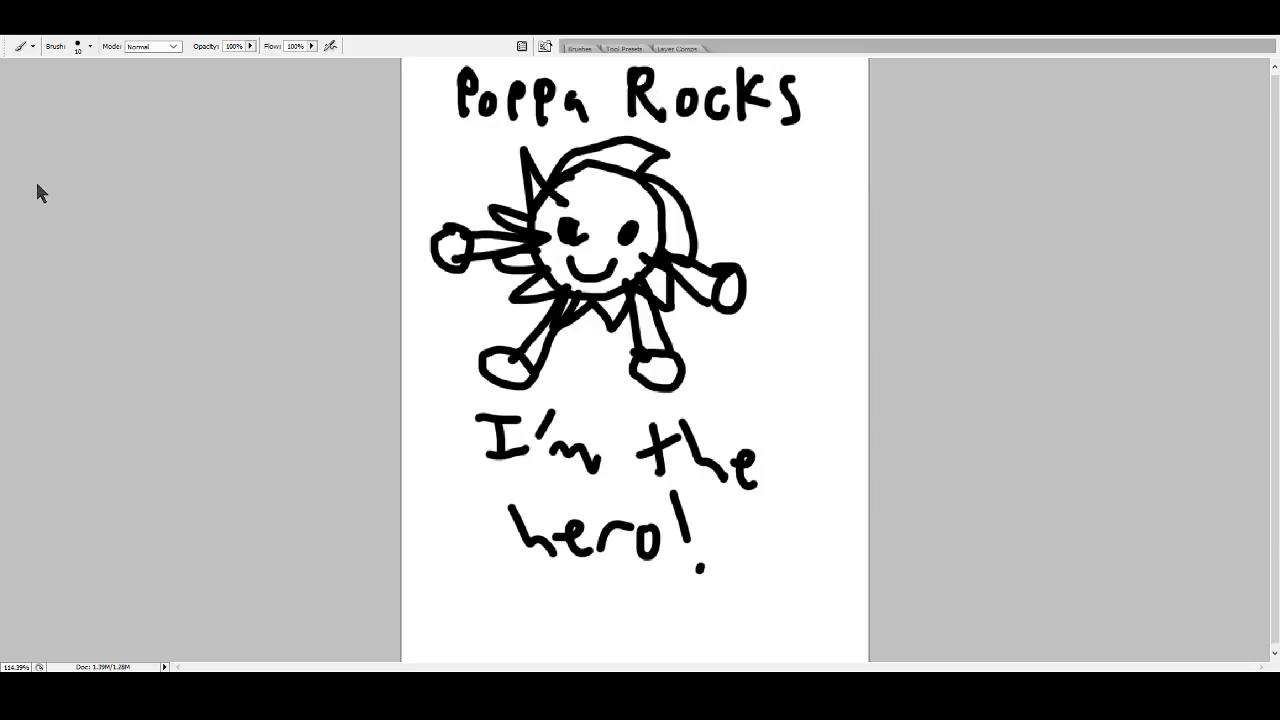
- Clear the spiky character and its captions by erasing and a rectangular selection, deselect, and return to the 10 px Brush
{"action": "key", "text": "e"}
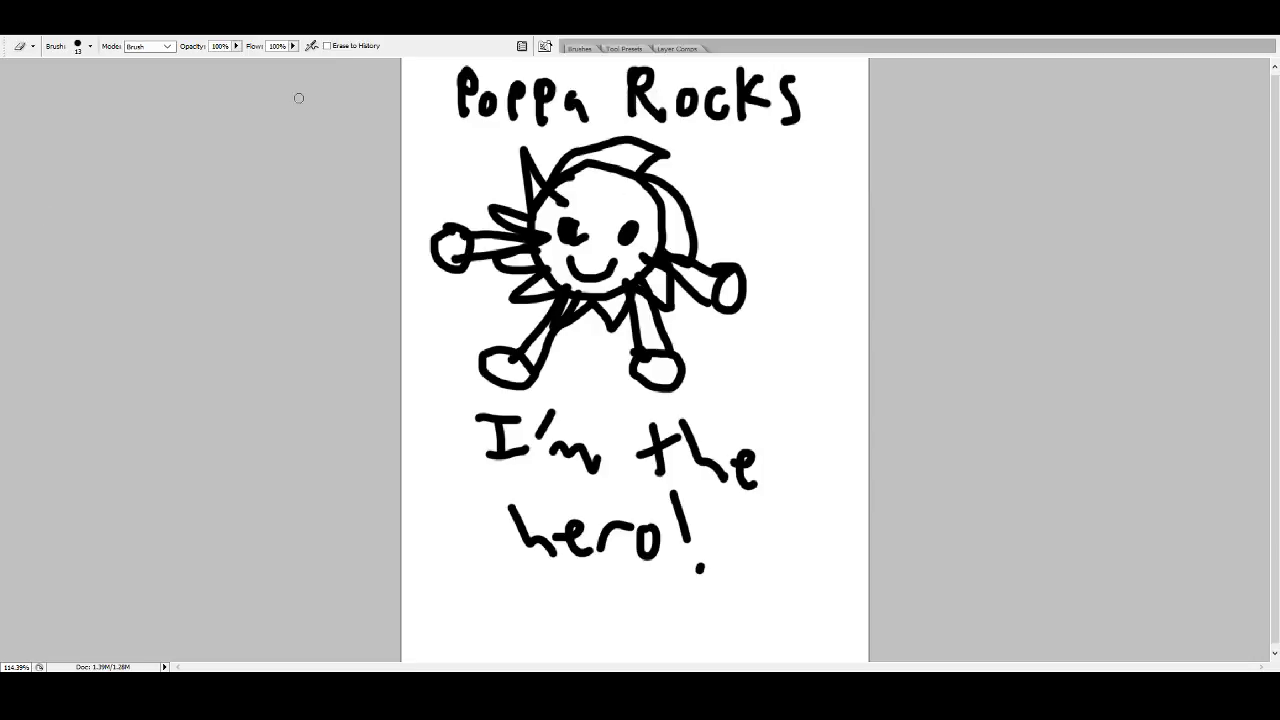
{"action": "mouse_move", "coordinate": [495, 77]}
{"action": "left_mouse_down"}
{"action": "mouse_move", "coordinate": [455, 134]}
{"action": "mouse_move", "coordinate": [479, 67]}
{"action": "mouse_move", "coordinate": [446, 105]}
{"action": "mouse_move", "coordinate": [490, 68]}
{"action": "mouse_move", "coordinate": [461, 158]}
{"action": "mouse_move", "coordinate": [497, 84]}
{"action": "mouse_move", "coordinate": [509, 116]}
{"action": "mouse_move", "coordinate": [543, 62]}
{"action": "mouse_move", "coordinate": [527, 108]}
{"action": "mouse_move", "coordinate": [569, 63]}
{"action": "mouse_move", "coordinate": [549, 130]}
{"action": "mouse_move", "coordinate": [574, 91]}
{"action": "mouse_move", "coordinate": [589, 115]}
{"action": "mouse_move", "coordinate": [560, 137]}
{"action": "left_mouse_up"}
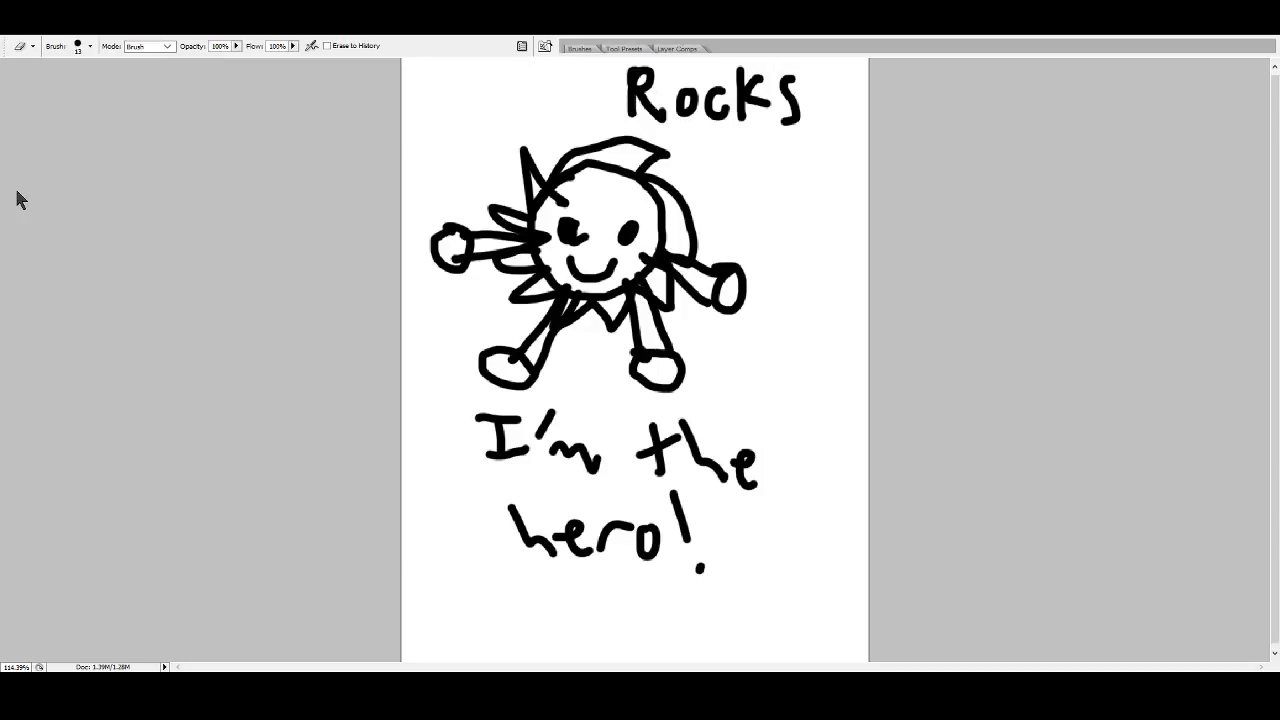
{"action": "key", "text": "m"}
{"action": "mouse_move", "coordinate": [403, 60]}
{"action": "left_mouse_down"}
{"action": "mouse_move", "coordinate": [469, 86]}
{"action": "mouse_move", "coordinate": [866, 366]}
{"action": "mouse_move", "coordinate": [914, 598]}
{"action": "mouse_move", "coordinate": [900, 604]}
{"action": "left_mouse_up"}
{"action": "key", "text": "Delete"}
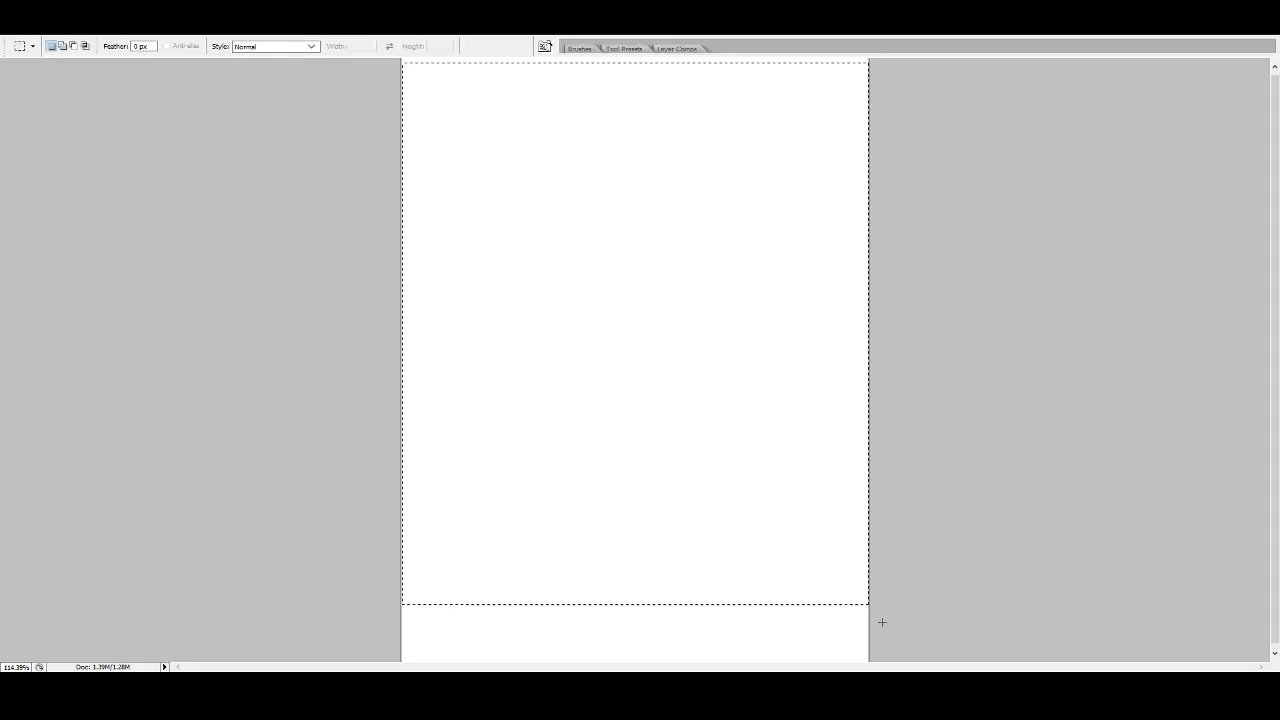
{"action": "key", "text": "ctrl+d"}
{"action": "key", "text": "b"}
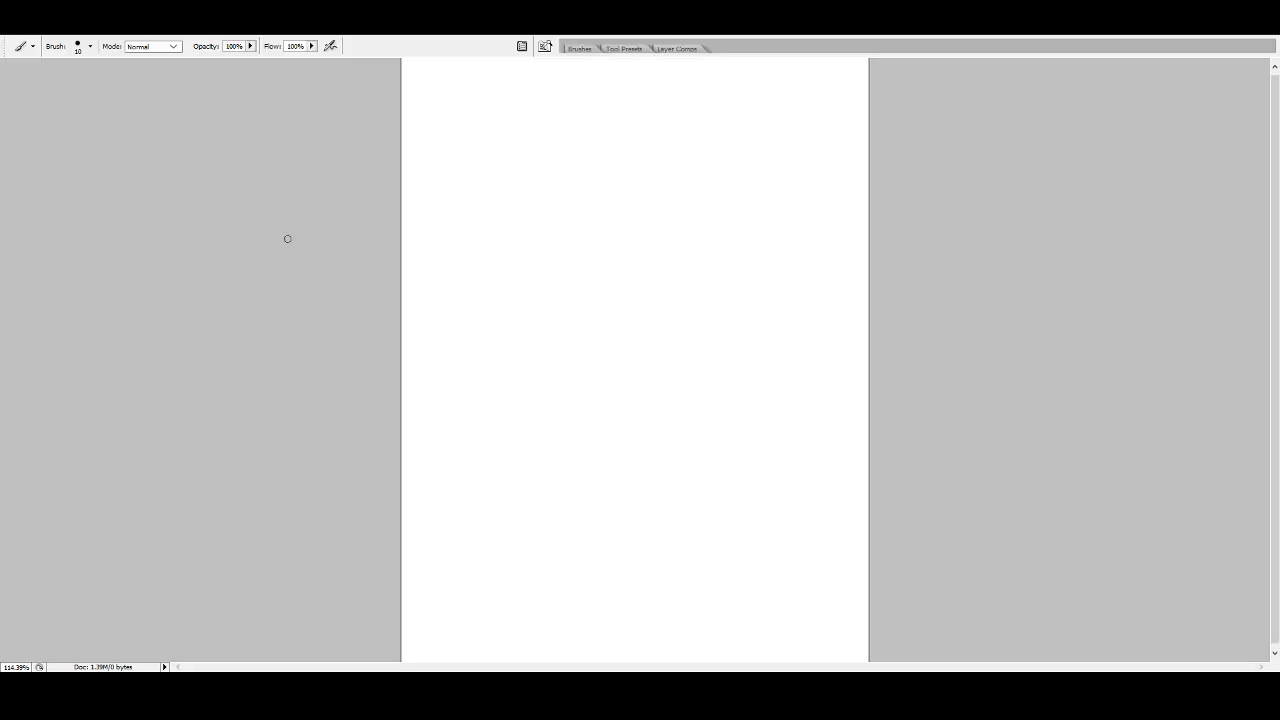
- Draw a rounded head above a narrow torso with a belly oval and two hanging arms ending in round hands
{"action": "mouse_move", "coordinate": [648, 180]}
{"action": "left_mouse_down"}
{"action": "mouse_move", "coordinate": [551, 211]}
{"action": "mouse_move", "coordinate": [632, 279]}
{"action": "mouse_move", "coordinate": [684, 223]}
{"action": "mouse_move", "coordinate": [618, 183]}
{"action": "left_mouse_up"}
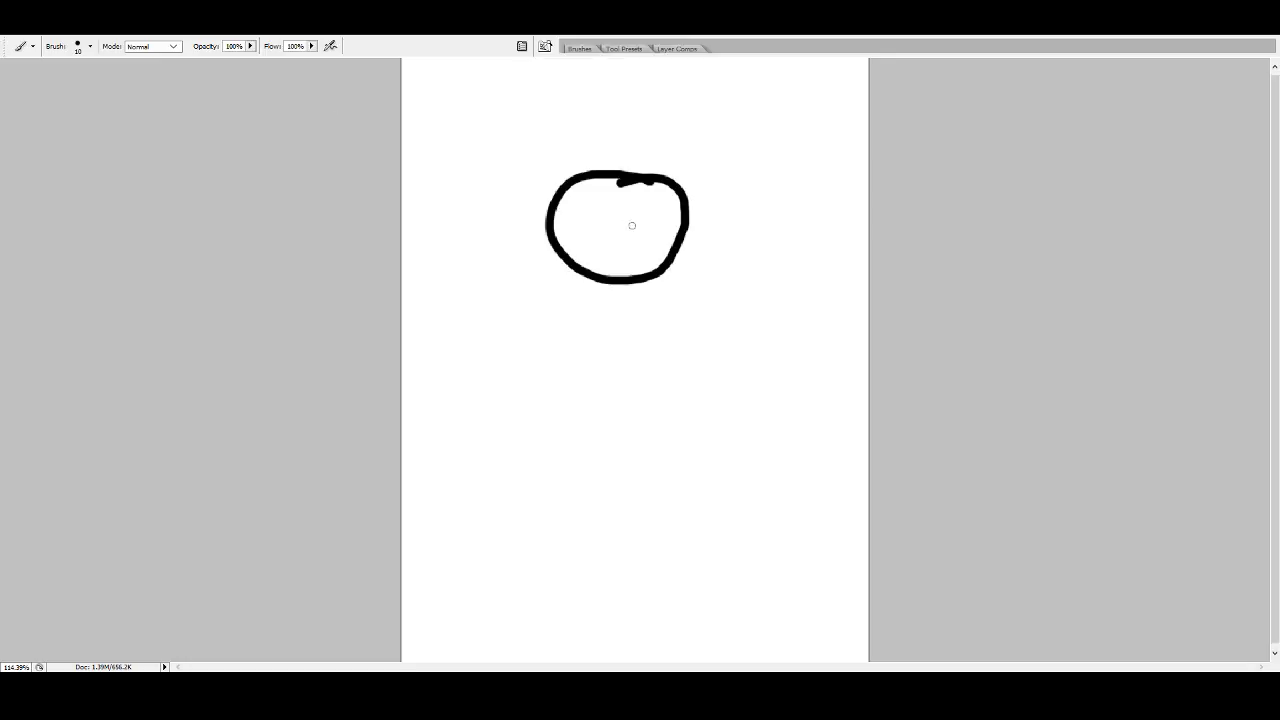
{"action": "left_click_drag", "start_coordinate": [587, 274], "coordinate": [561, 393]}
{"action": "left_click_drag", "start_coordinate": [660, 268], "coordinate": [686, 394]}
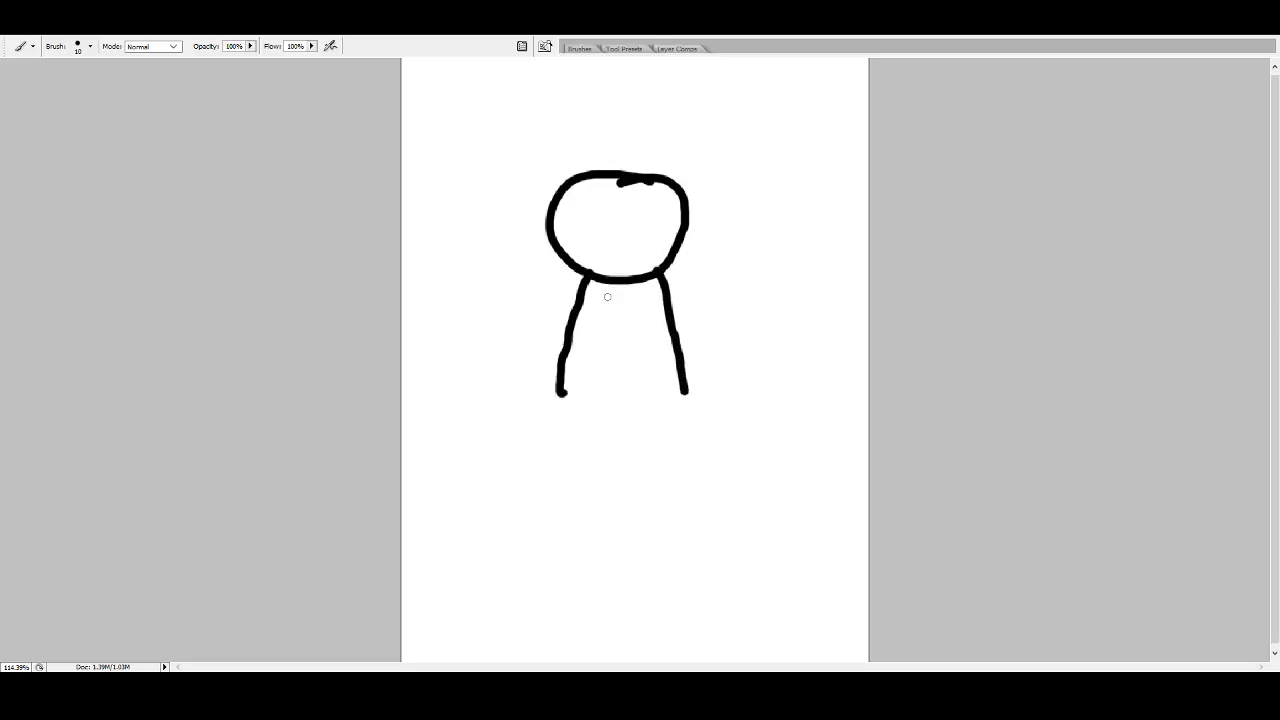
{"action": "mouse_move", "coordinate": [600, 294]}
{"action": "left_mouse_down"}
{"action": "mouse_move", "coordinate": [594, 390]}
{"action": "mouse_move", "coordinate": [632, 405]}
{"action": "mouse_move", "coordinate": [647, 396]}
{"action": "mouse_move", "coordinate": [650, 330]}
{"action": "mouse_move", "coordinate": [639, 290]}
{"action": "mouse_move", "coordinate": [613, 334]}
{"action": "mouse_move", "coordinate": [613, 382]}
{"action": "mouse_move", "coordinate": [633, 368]}
{"action": "mouse_move", "coordinate": [641, 333]}
{"action": "mouse_move", "coordinate": [620, 290]}
{"action": "left_mouse_up"}
{"action": "mouse_move", "coordinate": [567, 384]}
{"action": "left_mouse_down"}
{"action": "mouse_move", "coordinate": [588, 386]}
{"action": "mouse_move", "coordinate": [594, 285]}
{"action": "mouse_move", "coordinate": [651, 335]}
{"action": "mouse_move", "coordinate": [660, 402]}
{"action": "mouse_move", "coordinate": [688, 390]}
{"action": "mouse_move", "coordinate": [668, 412]}
{"action": "mouse_move", "coordinate": [682, 383]}
{"action": "left_mouse_up"}
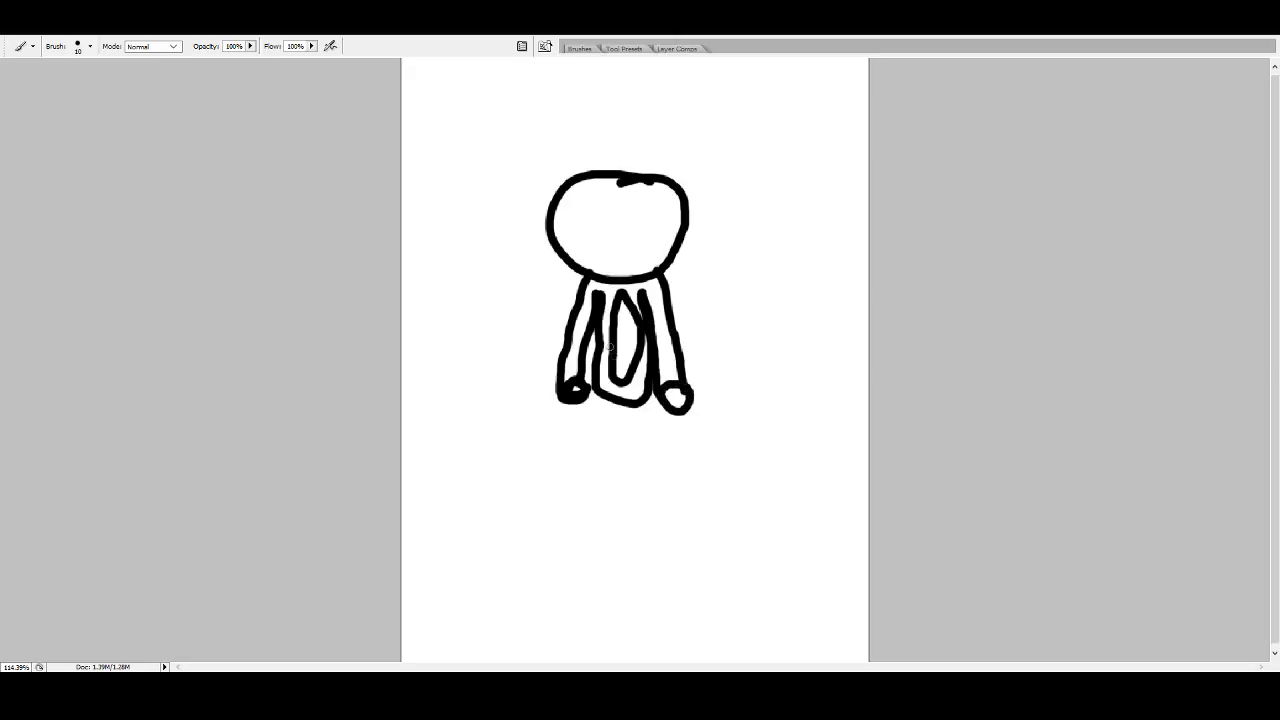
- Draw two legs with small round feet, and erase the line between torso and legs with the 13 px Eraser
{"action": "left_click_drag", "start_coordinate": [597, 392], "coordinate": [596, 477]}
{"action": "mouse_move", "coordinate": [650, 385]}
{"action": "left_mouse_down"}
{"action": "mouse_move", "coordinate": [651, 478]}
{"action": "mouse_move", "coordinate": [619, 404]}
{"action": "mouse_move", "coordinate": [598, 482]}
{"action": "mouse_move", "coordinate": [610, 478]}
{"action": "left_mouse_up"}
{"action": "mouse_move", "coordinate": [618, 400]}
{"action": "left_mouse_down"}
{"action": "mouse_move", "coordinate": [630, 472]}
{"action": "mouse_move", "coordinate": [652, 478]}
{"action": "left_mouse_up"}
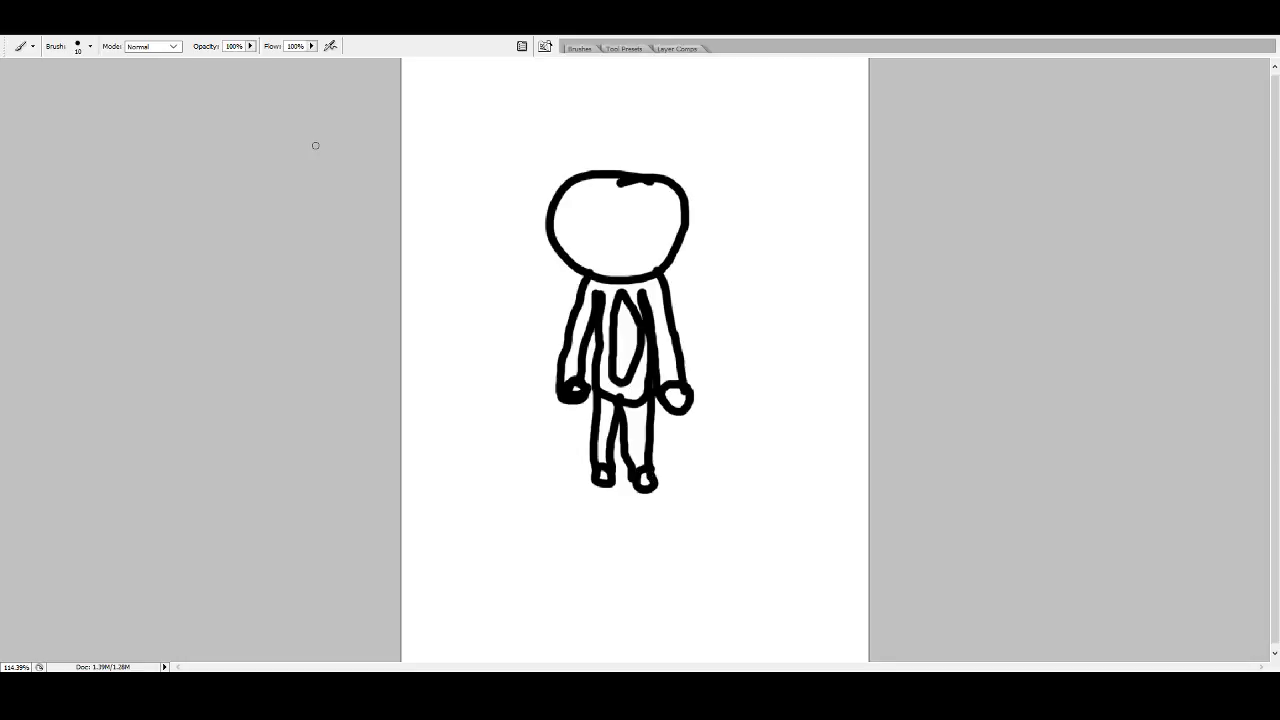
{"action": "key", "text": "e"}
{"action": "left_click_drag", "start_coordinate": [640, 403], "coordinate": [615, 399]}
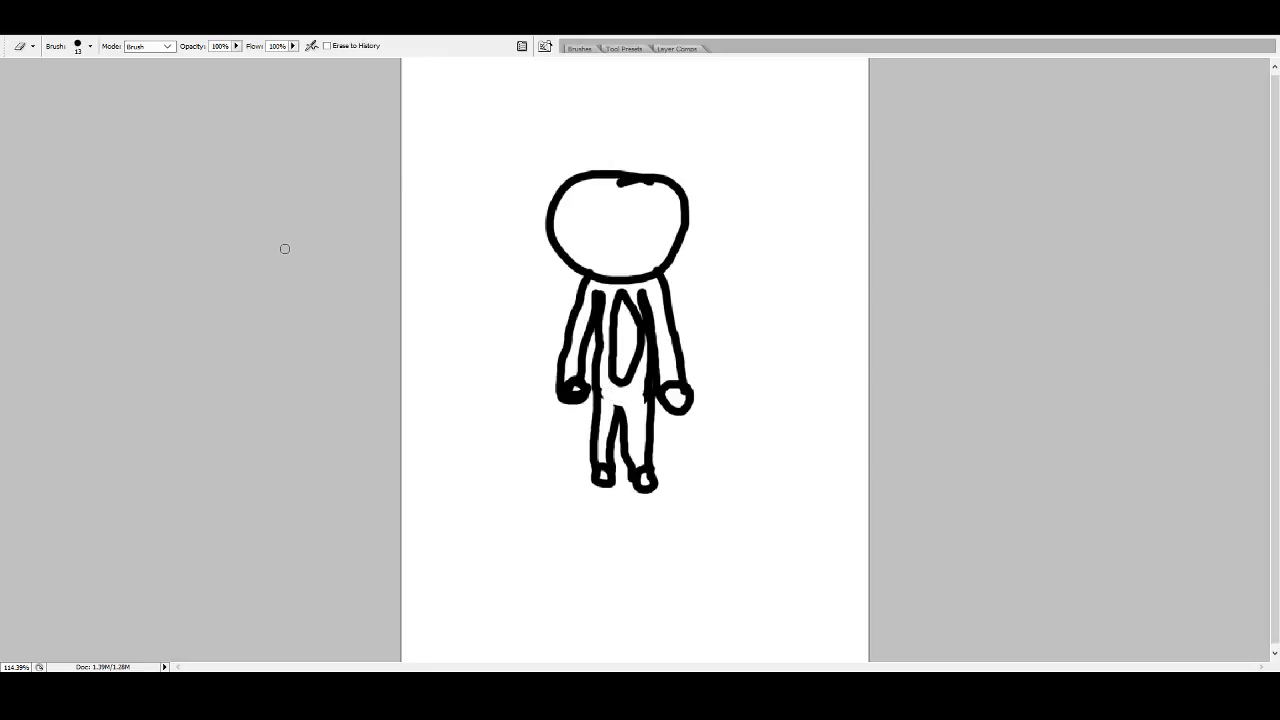
{"action": "key", "text": "b"}
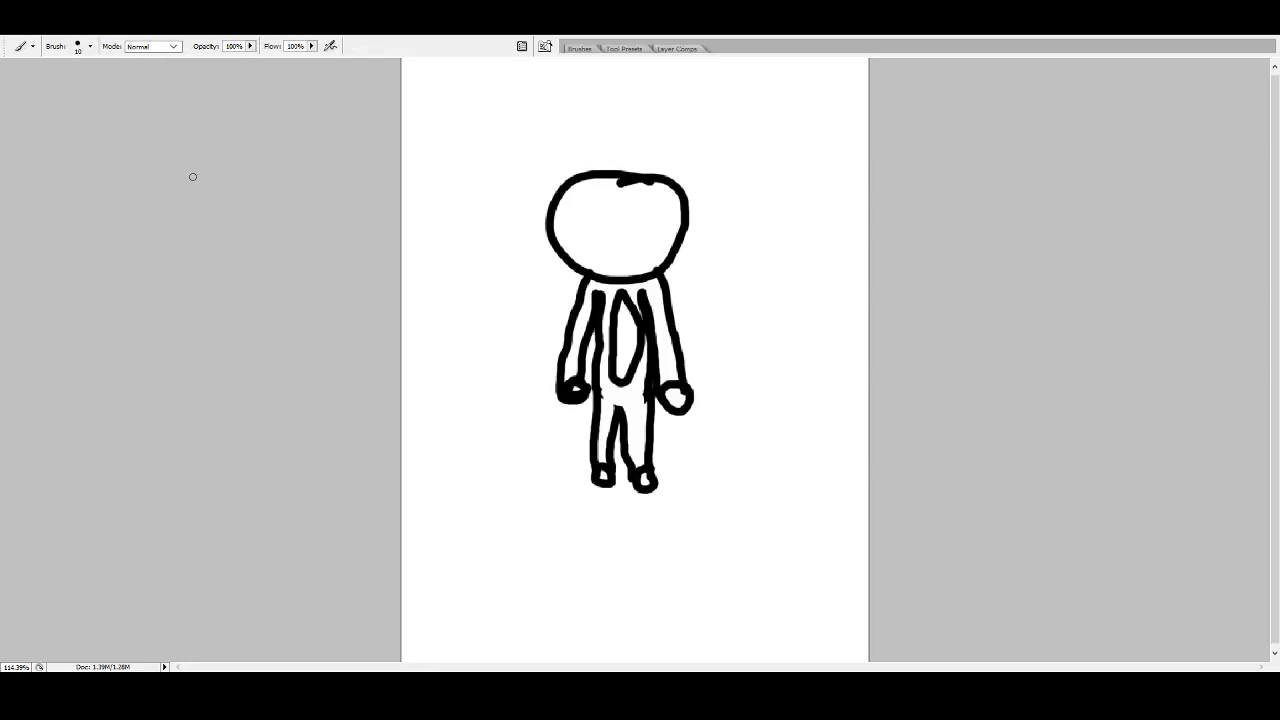
{"action": "left_click", "coordinate": [617, 404]}
- Draw the muzzle, nose, eyes and long jagged hair with a fringe, and erase the head outline above the fringe
{"action": "mouse_move", "coordinate": [553, 245]}
{"action": "left_mouse_down"}
{"action": "mouse_move", "coordinate": [568, 258]}
{"action": "mouse_move", "coordinate": [668, 258]}
{"action": "mouse_move", "coordinate": [611, 268]}
{"action": "mouse_move", "coordinate": [586, 242]}
{"action": "mouse_move", "coordinate": [642, 250]}
{"action": "mouse_move", "coordinate": [641, 236]}
{"action": "left_mouse_up"}
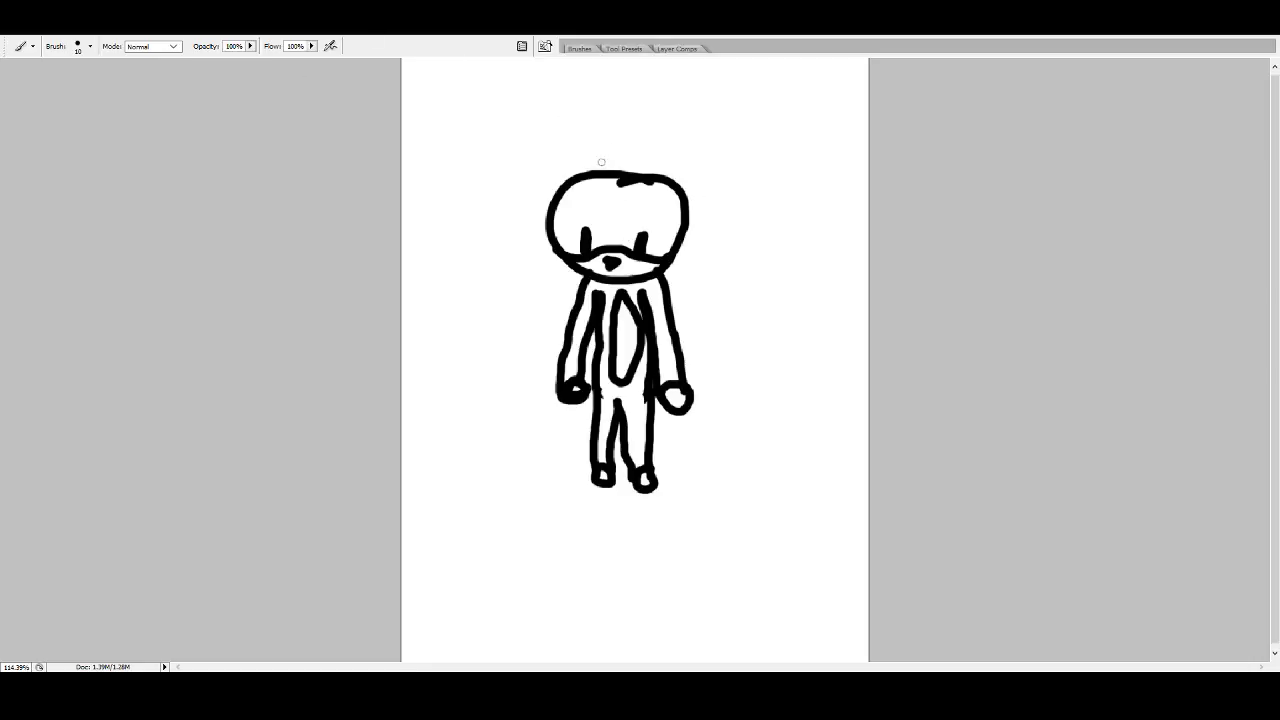
{"action": "mouse_move", "coordinate": [620, 131]}
{"action": "left_mouse_down"}
{"action": "mouse_move", "coordinate": [574, 131]}
{"action": "mouse_move", "coordinate": [584, 139]}
{"action": "mouse_move", "coordinate": [541, 156]}
{"action": "mouse_move", "coordinate": [550, 170]}
{"action": "mouse_move", "coordinate": [526, 207]}
{"action": "mouse_move", "coordinate": [569, 332]}
{"action": "left_mouse_up"}
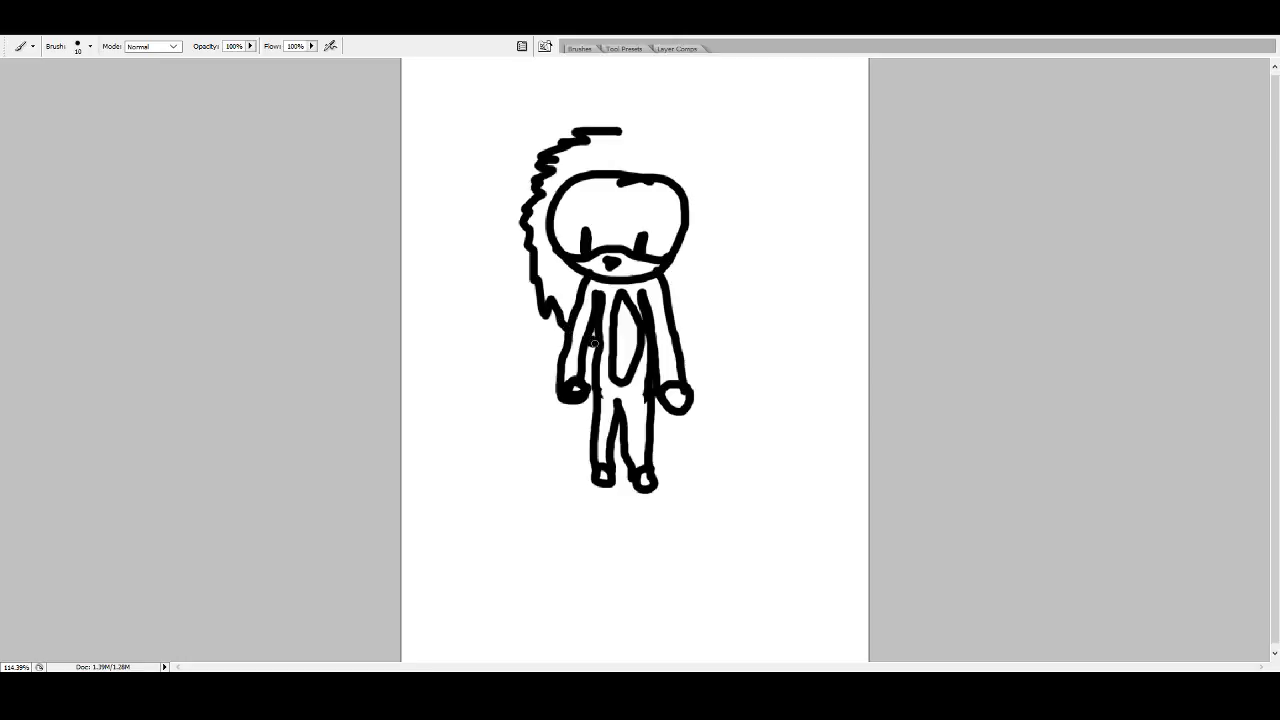
{"action": "mouse_move", "coordinate": [682, 344]}
{"action": "left_mouse_down"}
{"action": "mouse_move", "coordinate": [716, 298]}
{"action": "mouse_move", "coordinate": [725, 204]}
{"action": "mouse_move", "coordinate": [658, 133]}
{"action": "mouse_move", "coordinate": [613, 120]}
{"action": "mouse_move", "coordinate": [620, 131]}
{"action": "left_mouse_up"}
{"action": "mouse_move", "coordinate": [543, 200]}
{"action": "left_mouse_down"}
{"action": "mouse_move", "coordinate": [664, 203]}
{"action": "mouse_move", "coordinate": [720, 189]}
{"action": "left_mouse_up"}
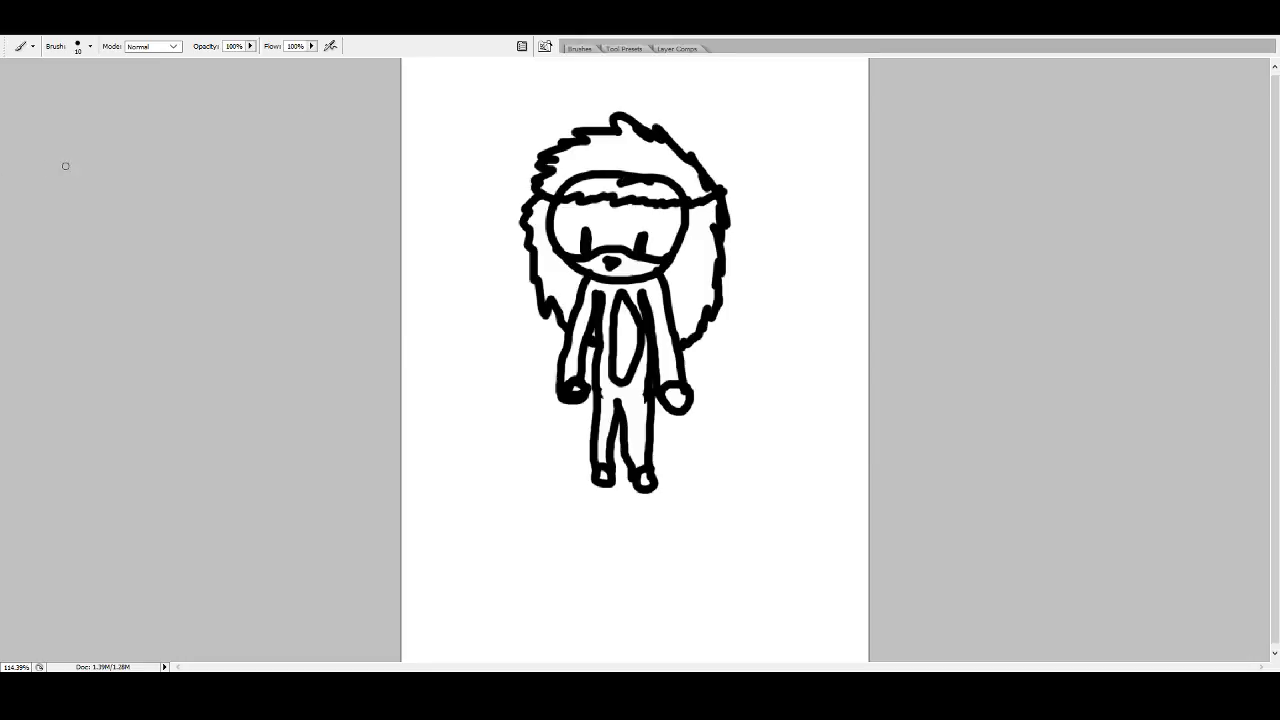
{"action": "key", "text": "e"}
{"action": "mouse_move", "coordinate": [638, 172]}
{"action": "left_mouse_down"}
{"action": "mouse_move", "coordinate": [657, 172]}
{"action": "mouse_move", "coordinate": [592, 172]}
{"action": "mouse_move", "coordinate": [561, 188]}
{"action": "mouse_move", "coordinate": [668, 180]}
{"action": "mouse_move", "coordinate": [688, 196]}
{"action": "mouse_move", "coordinate": [683, 182]}
{"action": "mouse_move", "coordinate": [686, 212]}
{"action": "left_mouse_up"}
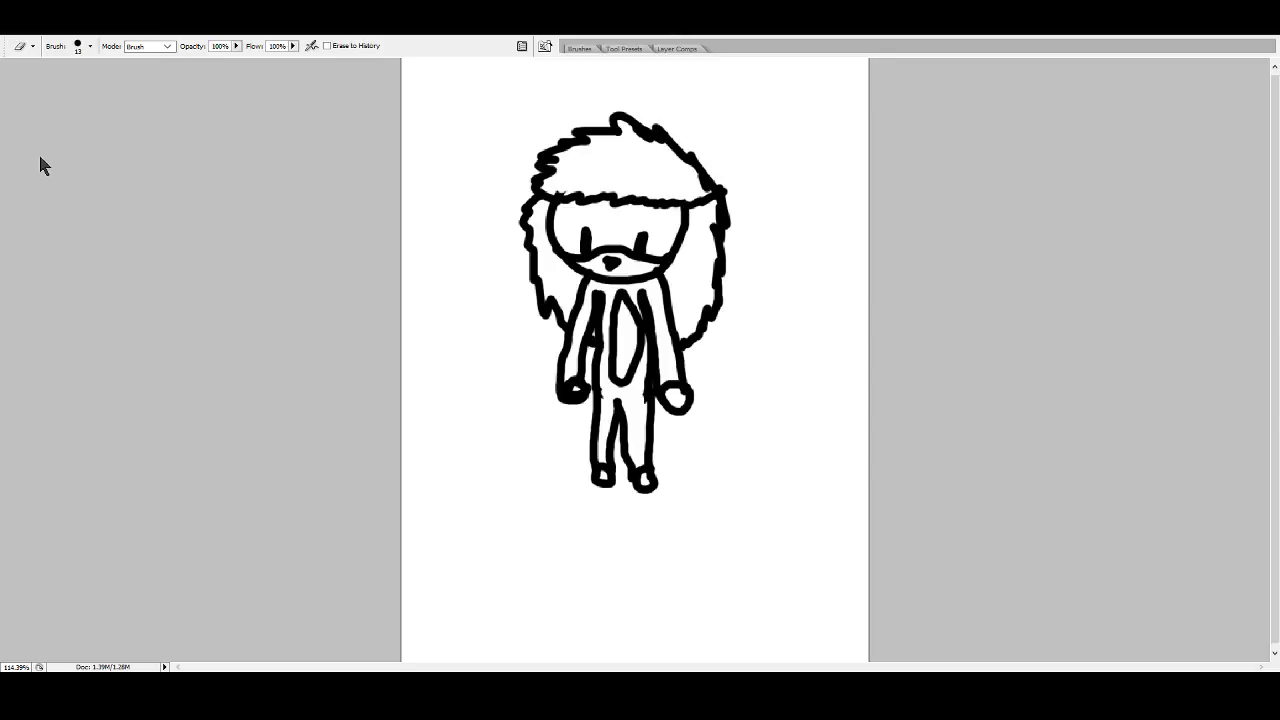
- Handwrite the name "Hürricane" below the long-haired character with the 10 px Brush
{"action": "key", "text": "b"}
{"action": "left_click_drag", "start_coordinate": [425, 514], "coordinate": [429, 563]}
{"action": "left_click_drag", "start_coordinate": [418, 537], "coordinate": [464, 531]}
{"action": "mouse_move", "coordinate": [459, 510]}
{"action": "left_mouse_down"}
{"action": "mouse_move", "coordinate": [462, 558]}
{"action": "mouse_move", "coordinate": [513, 554]}
{"action": "mouse_move", "coordinate": [520, 535]}
{"action": "mouse_move", "coordinate": [580, 551]}
{"action": "mouse_move", "coordinate": [618, 547]}
{"action": "left_mouse_up"}
{"action": "left_click", "coordinate": [488, 525]}
{"action": "left_click", "coordinate": [516, 524]}
{"action": "left_click_drag", "start_coordinate": [634, 553], "coordinate": [634, 576]}
{"action": "left_click", "coordinate": [637, 530]}
{"action": "mouse_move", "coordinate": [680, 537]}
{"action": "left_mouse_down"}
{"action": "mouse_move", "coordinate": [683, 570]}
{"action": "mouse_move", "coordinate": [729, 572]}
{"action": "left_mouse_up"}
{"action": "left_click_drag", "start_coordinate": [742, 575], "coordinate": [814, 579]}
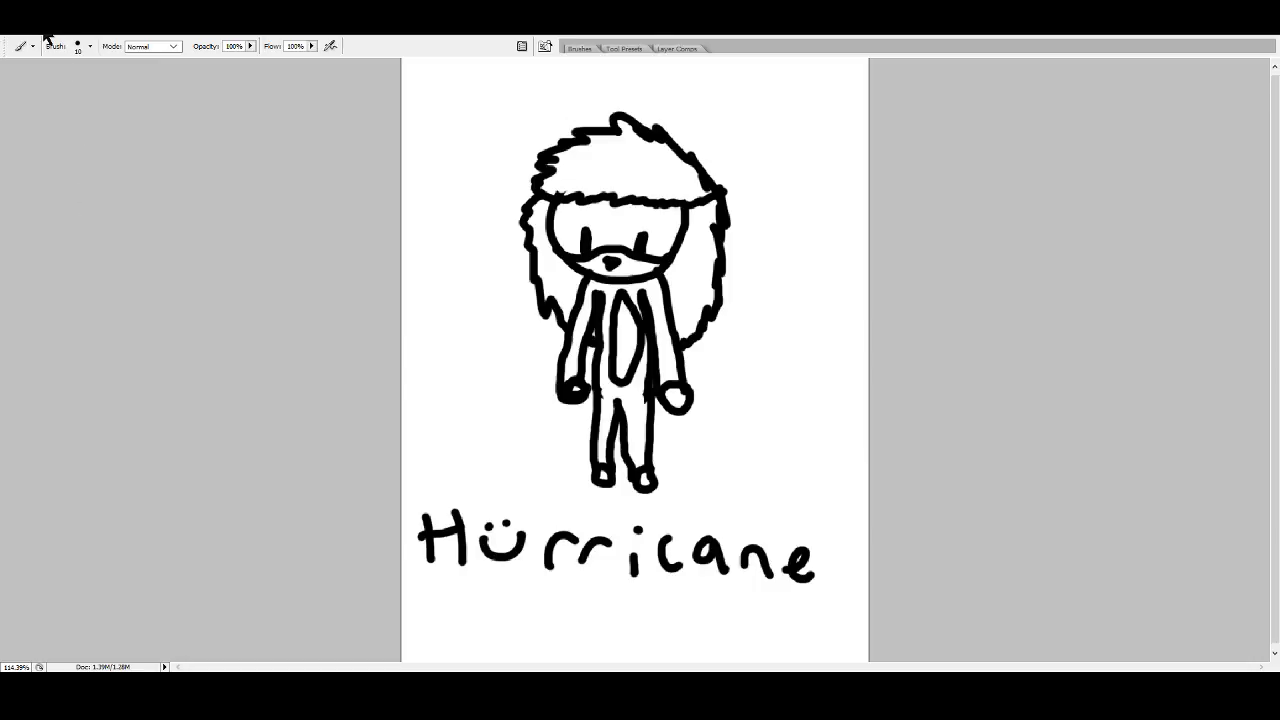
- Clear the long-haired character and its name with a rectangular selection, and remove the selection
{"action": "key", "text": "m"}
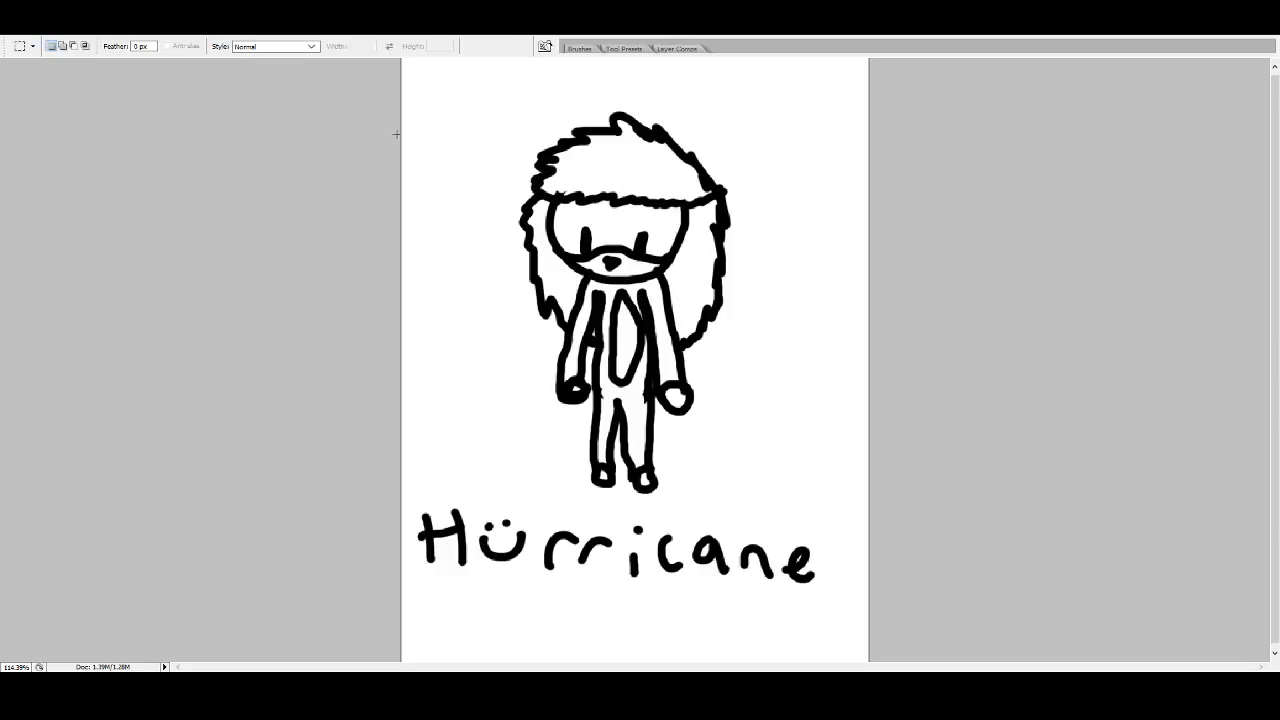
{"action": "left_click_drag", "start_coordinate": [415, 124], "coordinate": [826, 611]}
{"action": "left_click", "coordinate": [885, 623]}
{"action": "key", "text": "ctrl+a"}
{"action": "key", "text": "Delete"}
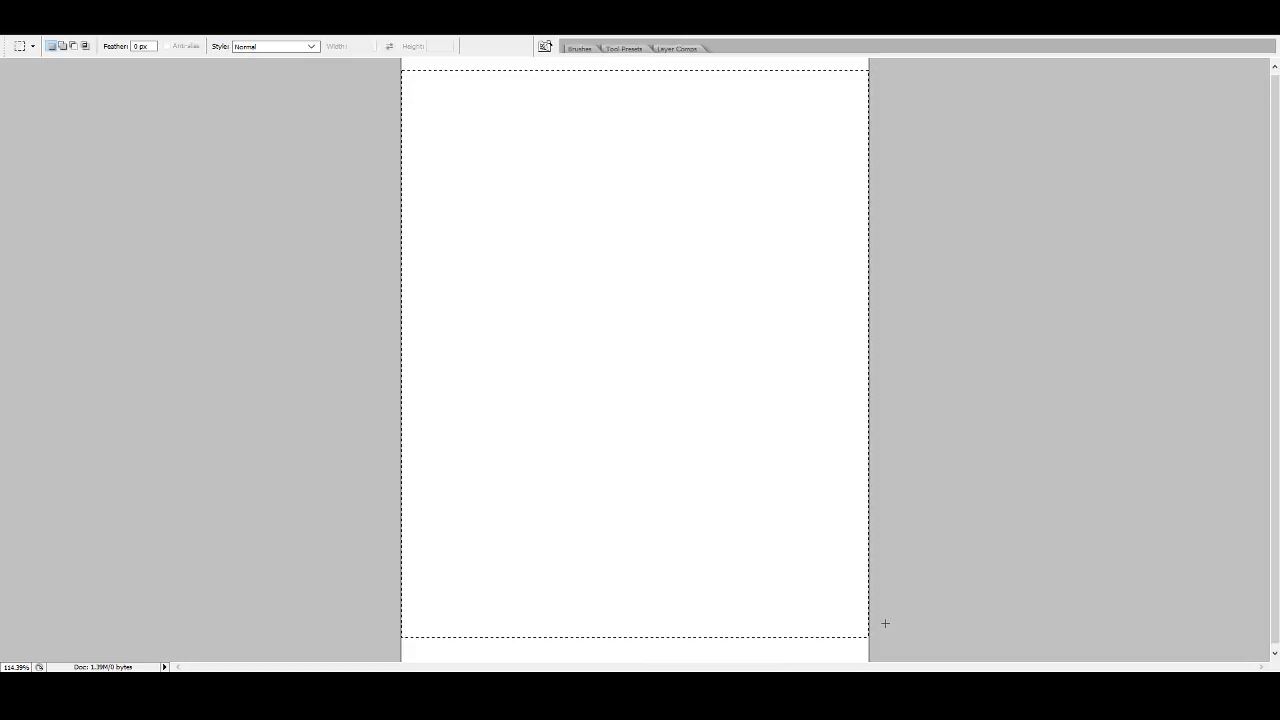
{"action": "key", "text": "b"}
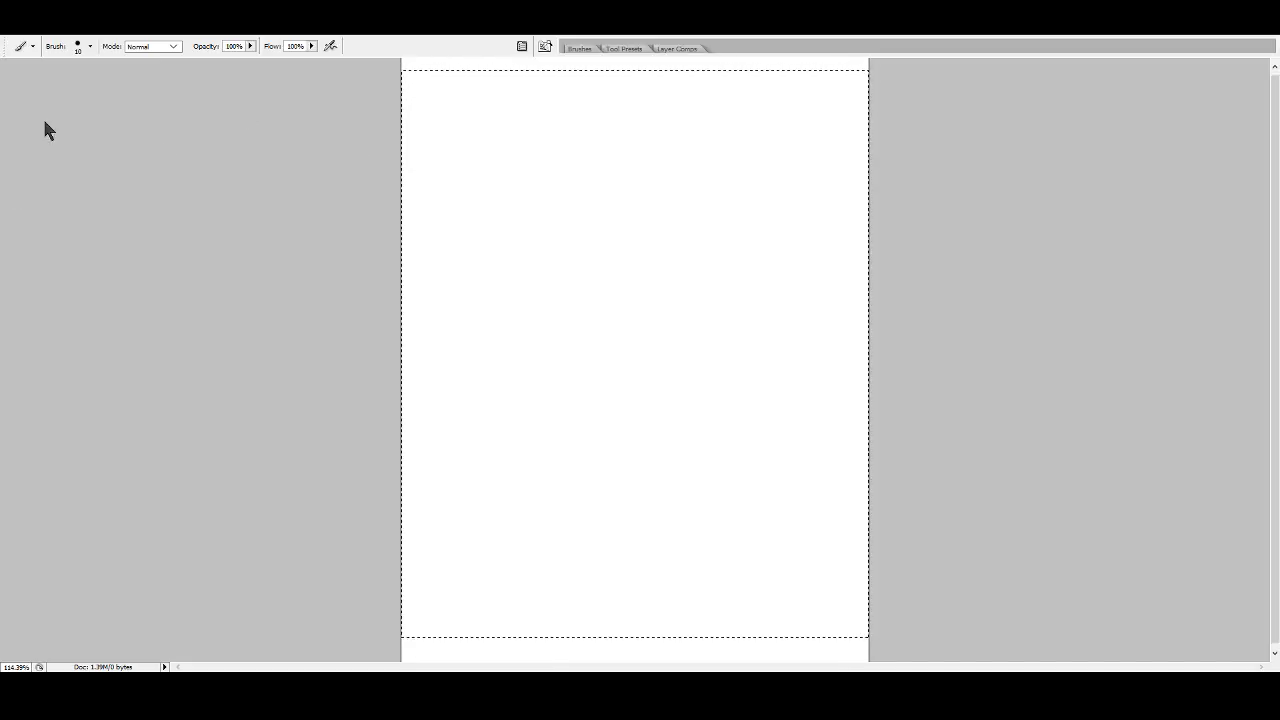
{"action": "key", "text": "m"}
{"action": "key", "text": "ctrl+d"}
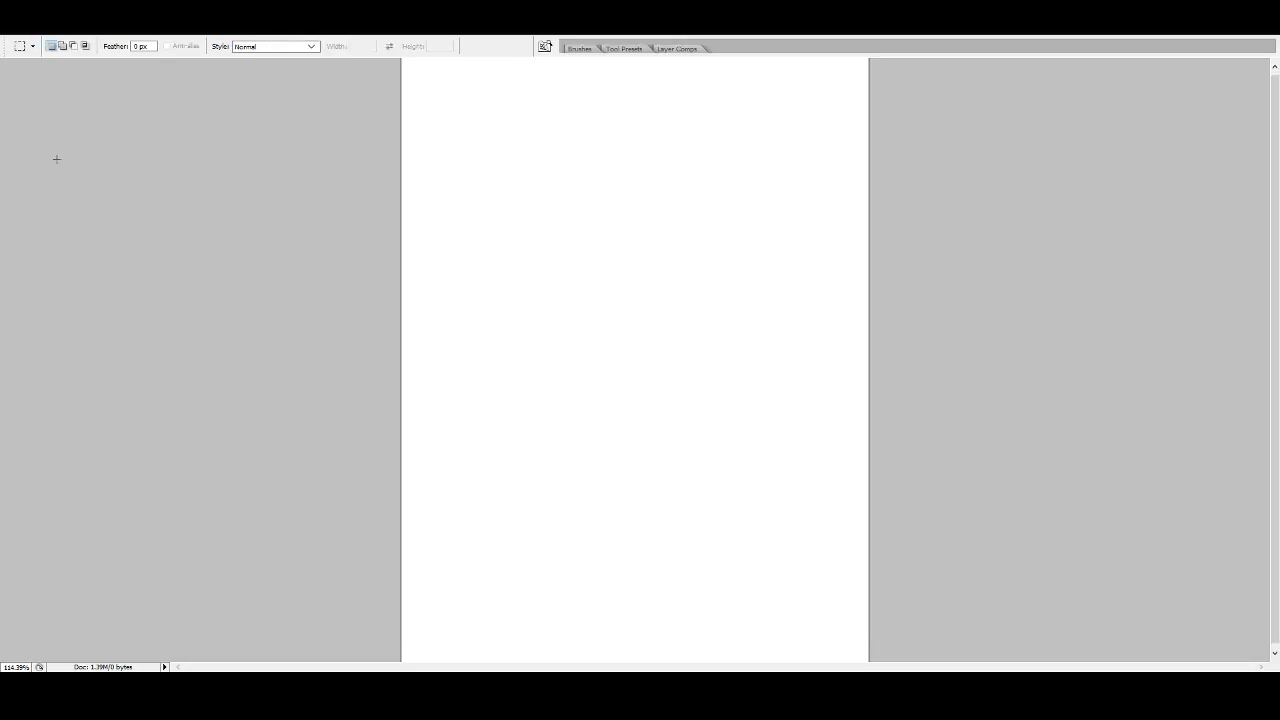
- Draw a screaming face with two round eyes and a large round mouth containing a square tooth and a tongue
{"action": "key", "text": "b"}
{"action": "mouse_move", "coordinate": [569, 146]}
{"action": "left_mouse_down"}
{"action": "mouse_move", "coordinate": [506, 143]}
{"action": "mouse_move", "coordinate": [520, 136]}
{"action": "left_mouse_up"}
{"action": "left_click_drag", "start_coordinate": [715, 218], "coordinate": [740, 215]}
{"action": "mouse_move", "coordinate": [608, 337]}
{"action": "left_mouse_down"}
{"action": "mouse_move", "coordinate": [478, 373]}
{"action": "mouse_move", "coordinate": [490, 478]}
{"action": "mouse_move", "coordinate": [567, 334]}
{"action": "mouse_move", "coordinate": [530, 398]}
{"action": "mouse_move", "coordinate": [616, 416]}
{"action": "mouse_move", "coordinate": [636, 332]}
{"action": "left_mouse_up"}
{"action": "mouse_move", "coordinate": [496, 465]}
{"action": "left_mouse_down"}
{"action": "mouse_move", "coordinate": [548, 465]}
{"action": "mouse_move", "coordinate": [605, 512]}
{"action": "left_mouse_up"}
- Handwrite "HE SCREM" in capitals above the screaming face
{"action": "mouse_move", "coordinate": [604, 92]}
{"action": "left_mouse_down"}
{"action": "mouse_move", "coordinate": [580, 106]}
{"action": "mouse_move", "coordinate": [568, 152]}
{"action": "left_mouse_up"}
{"action": "left_click_drag", "start_coordinate": [640, 103], "coordinate": [618, 112]}
{"action": "mouse_move", "coordinate": [663, 133]}
{"action": "left_mouse_down"}
{"action": "mouse_move", "coordinate": [659, 168]}
{"action": "mouse_move", "coordinate": [695, 172]}
{"action": "left_mouse_up"}
{"action": "mouse_move", "coordinate": [746, 96]}
{"action": "left_mouse_down"}
{"action": "mouse_move", "coordinate": [722, 102]}
{"action": "mouse_move", "coordinate": [750, 150]}
{"action": "mouse_move", "coordinate": [756, 120]}
{"action": "left_mouse_up"}
{"action": "mouse_move", "coordinate": [762, 154]}
{"action": "left_mouse_down"}
{"action": "mouse_move", "coordinate": [804, 130]}
{"action": "mouse_move", "coordinate": [822, 175]}
{"action": "left_mouse_up"}
{"action": "left_click_drag", "start_coordinate": [435, 88], "coordinate": [431, 122]}
{"action": "mouse_move", "coordinate": [423, 106]}
{"action": "left_mouse_down"}
{"action": "mouse_move", "coordinate": [458, 101]}
{"action": "mouse_move", "coordinate": [457, 121]}
{"action": "left_mouse_up"}
{"action": "left_click_drag", "start_coordinate": [495, 84], "coordinate": [501, 117]}
{"action": "left_click_drag", "start_coordinate": [479, 101], "coordinate": [503, 99]}
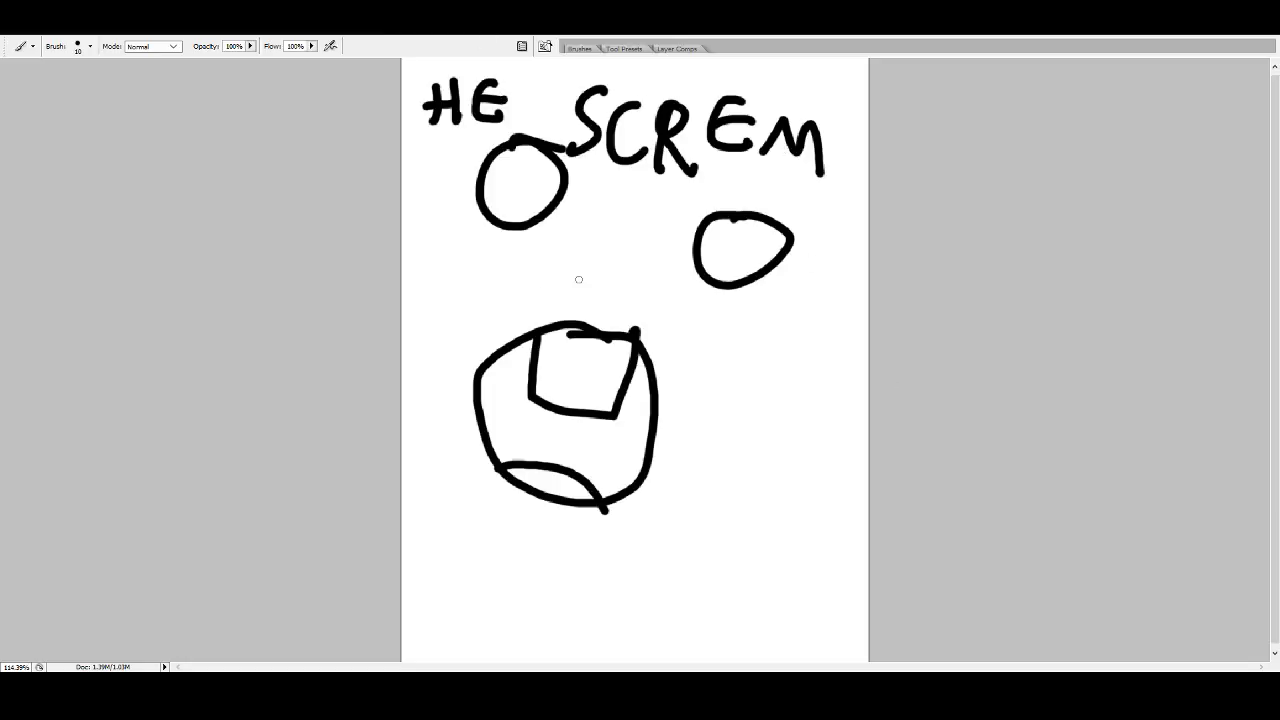
- Handwrite "but for why" on two lines below the screaming face
{"action": "mouse_move", "coordinate": [435, 518]}
{"action": "left_mouse_down"}
{"action": "mouse_move", "coordinate": [447, 552]}
{"action": "mouse_move", "coordinate": [518, 548]}
{"action": "left_mouse_up"}
{"action": "mouse_move", "coordinate": [528, 532]}
{"action": "left_mouse_down"}
{"action": "mouse_move", "coordinate": [527, 566]}
{"action": "mouse_move", "coordinate": [560, 536]}
{"action": "left_mouse_up"}
{"action": "mouse_move", "coordinate": [598, 516]}
{"action": "left_mouse_down"}
{"action": "mouse_move", "coordinate": [591, 570]}
{"action": "mouse_move", "coordinate": [586, 545]}
{"action": "left_mouse_up"}
{"action": "mouse_move", "coordinate": [608, 524]}
{"action": "left_mouse_down"}
{"action": "mouse_move", "coordinate": [622, 548]}
{"action": "mouse_move", "coordinate": [620, 524]}
{"action": "mouse_move", "coordinate": [688, 530]}
{"action": "left_mouse_up"}
{"action": "mouse_move", "coordinate": [552, 596]}
{"action": "left_mouse_down"}
{"action": "mouse_move", "coordinate": [613, 587]}
{"action": "mouse_move", "coordinate": [652, 622]}
{"action": "left_mouse_up"}
{"action": "mouse_move", "coordinate": [656, 600]}
{"action": "left_mouse_down"}
{"action": "mouse_move", "coordinate": [688, 602]}
{"action": "mouse_move", "coordinate": [658, 640]}
{"action": "left_mouse_up"}
{"action": "mouse_move", "coordinate": [641, 557]}
{"action": "left_mouse_down"}
{"action": "mouse_move", "coordinate": [680, 524]}
{"action": "mouse_move", "coordinate": [702, 533]}
{"action": "left_mouse_up"}
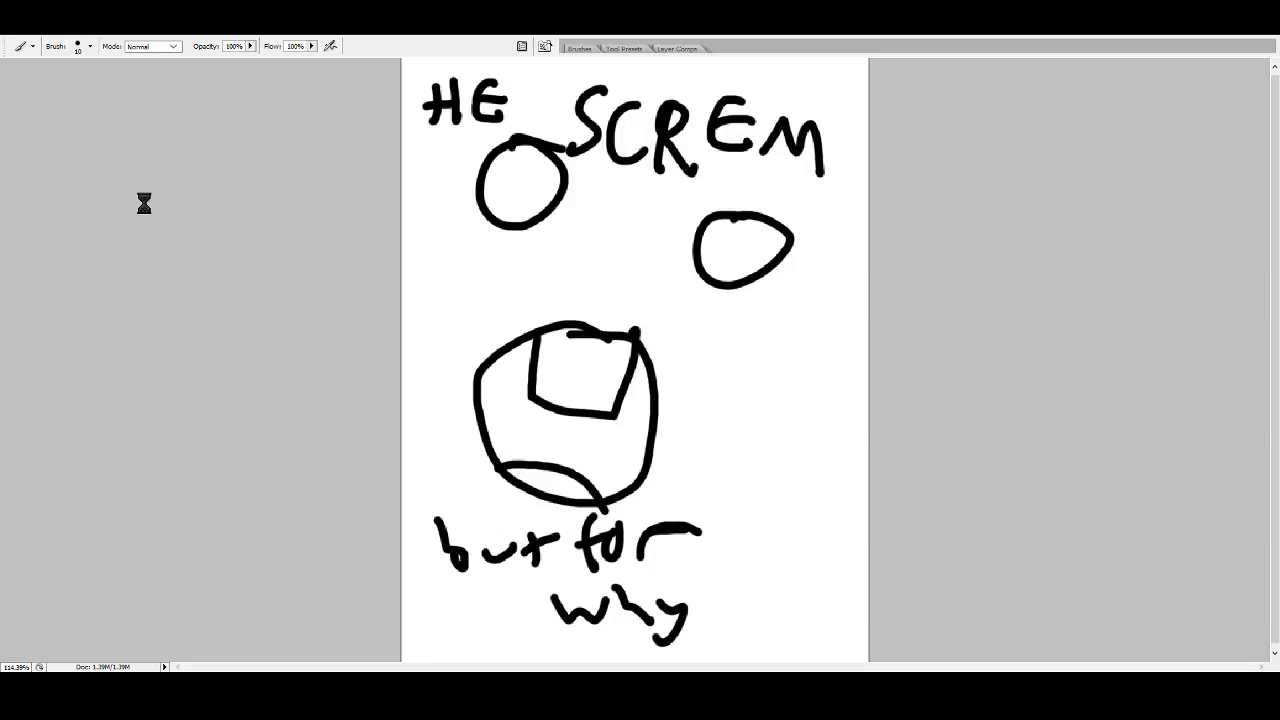
- Clear the screaming face and its captions with a rectangular selection, and remove the selection
{"action": "key", "text": "m"}
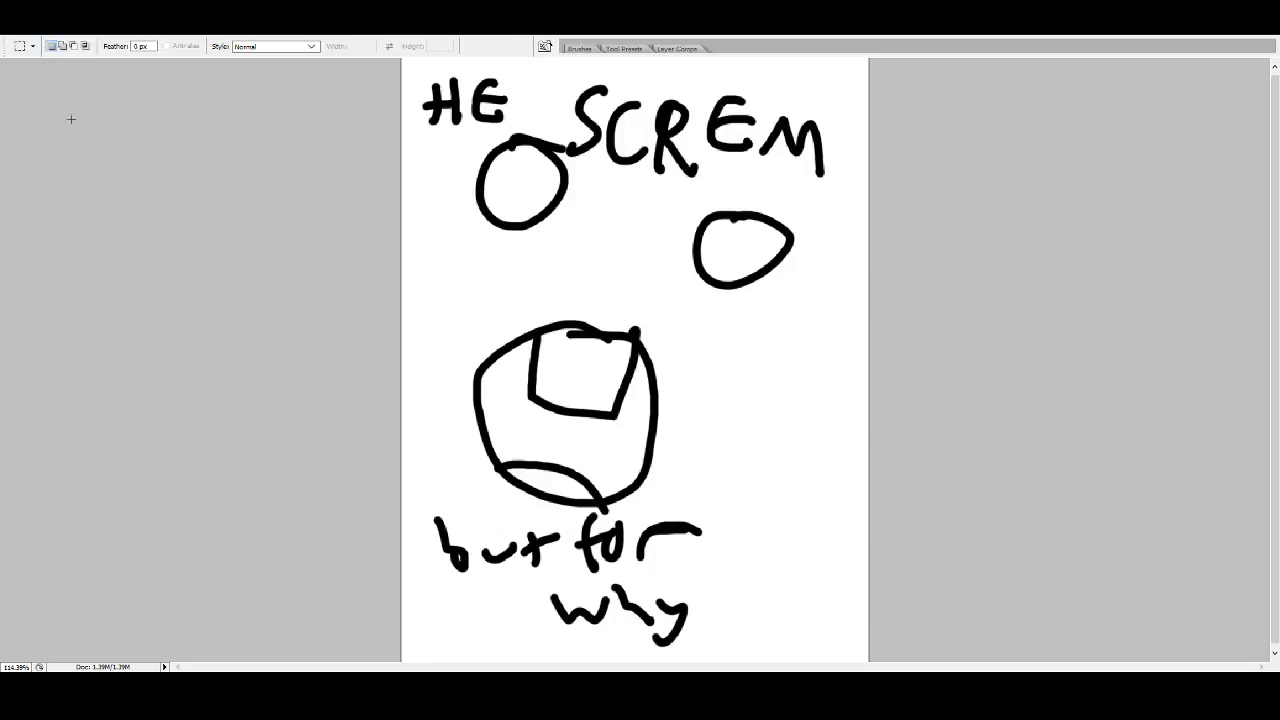
{"action": "left_click_drag", "start_coordinate": [396, 70], "coordinate": [916, 652]}
{"action": "key", "text": "Delete"}
{"action": "key", "text": "ctrl+d"}
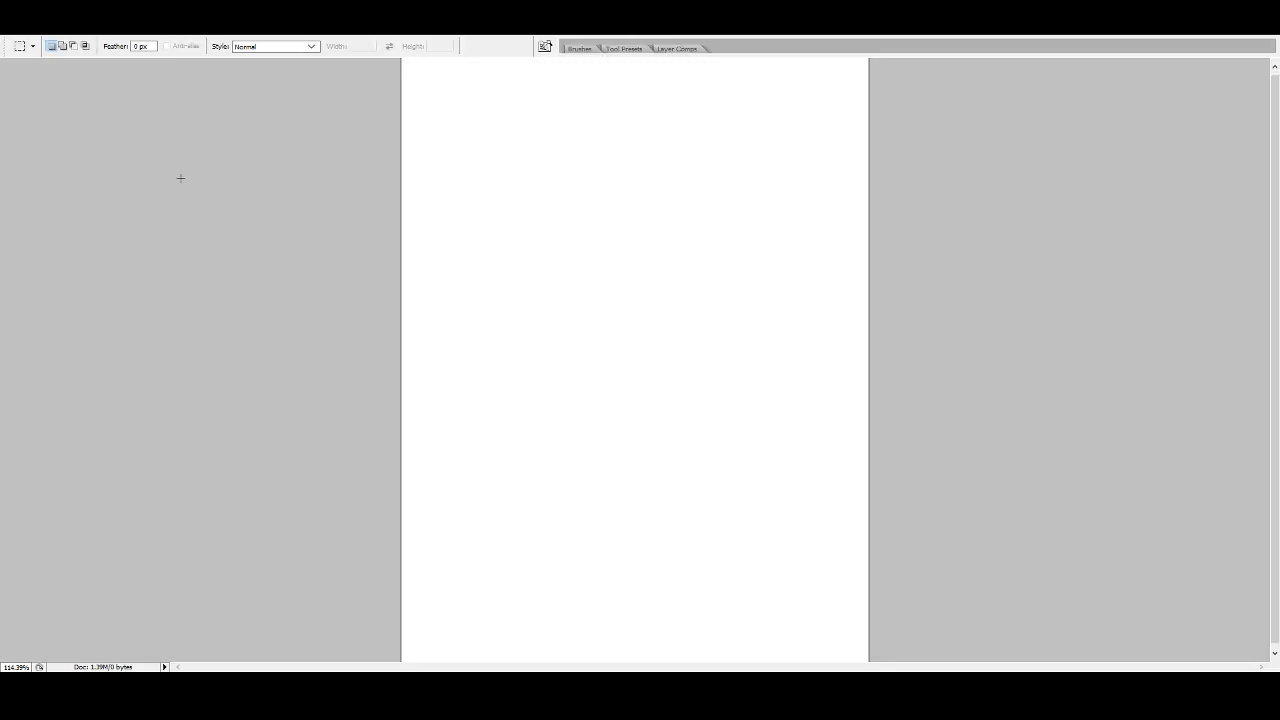
- Draw a rounded head with a muzzle, dark nose, frowning mouth, two oval eyes and small marks on the forehead
{"action": "key", "text": "b"}
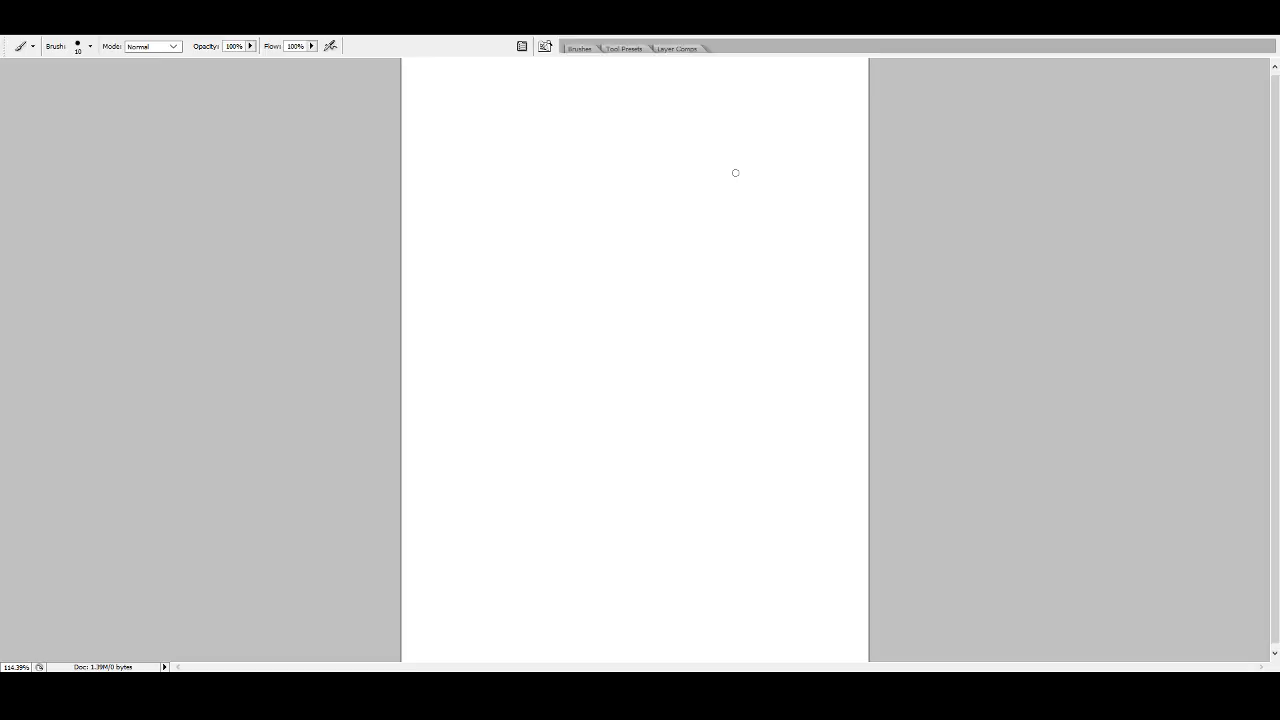
{"action": "mouse_move", "coordinate": [667, 176]}
{"action": "left_mouse_down"}
{"action": "mouse_move", "coordinate": [549, 190]}
{"action": "mouse_move", "coordinate": [672, 304]}
{"action": "mouse_move", "coordinate": [734, 232]}
{"action": "mouse_move", "coordinate": [691, 175]}
{"action": "mouse_move", "coordinate": [612, 158]}
{"action": "left_mouse_up"}
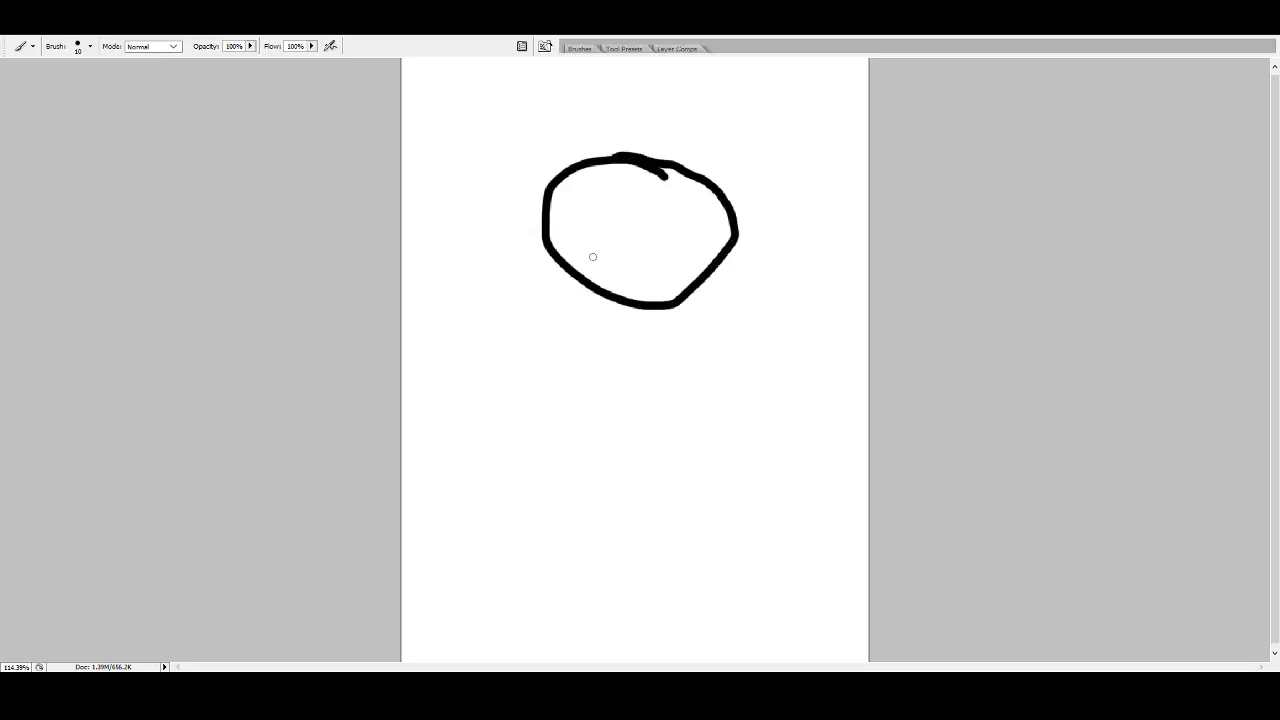
{"action": "mouse_move", "coordinate": [551, 254]}
{"action": "left_mouse_down"}
{"action": "mouse_move", "coordinate": [680, 259]}
{"action": "mouse_move", "coordinate": [715, 276]}
{"action": "mouse_move", "coordinate": [661, 267]}
{"action": "mouse_move", "coordinate": [673, 271]}
{"action": "mouse_move", "coordinate": [647, 288]}
{"action": "mouse_move", "coordinate": [631, 286]}
{"action": "mouse_move", "coordinate": [634, 246]}
{"action": "mouse_move", "coordinate": [611, 257]}
{"action": "mouse_move", "coordinate": [605, 237]}
{"action": "mouse_move", "coordinate": [620, 221]}
{"action": "mouse_move", "coordinate": [638, 248]}
{"action": "mouse_move", "coordinate": [714, 268]}
{"action": "left_mouse_up"}
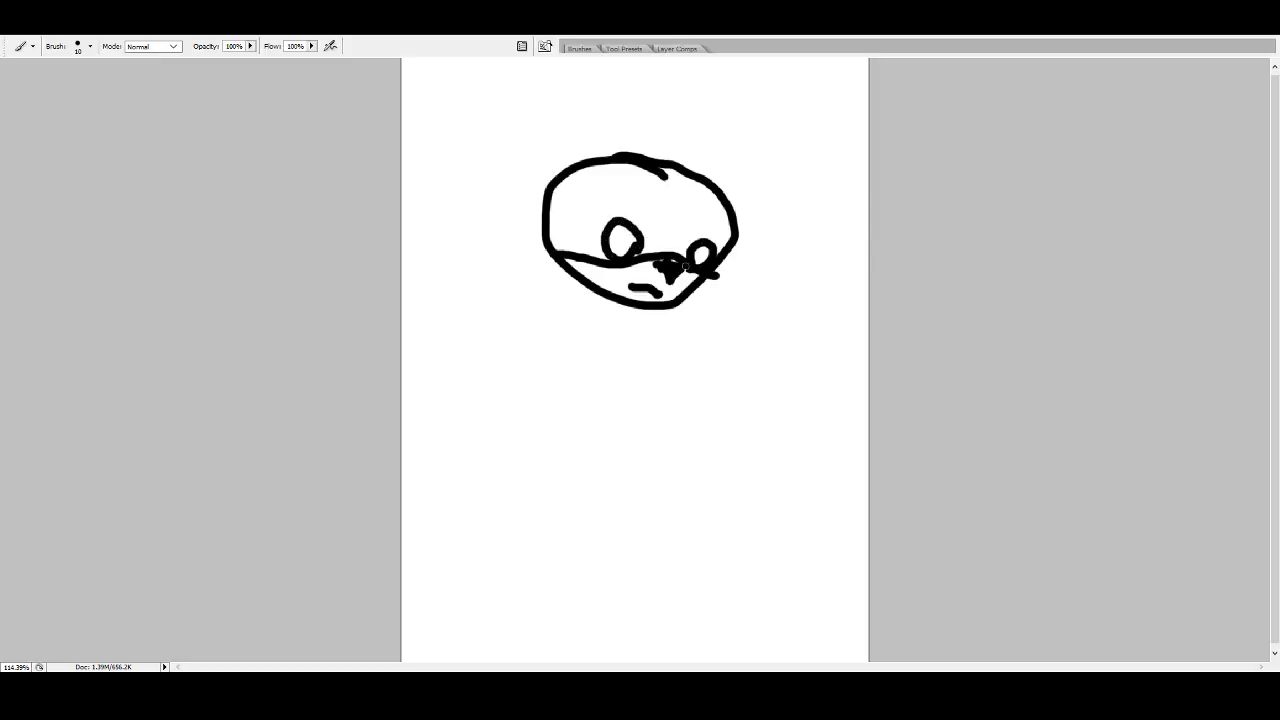
{"action": "mouse_move", "coordinate": [648, 218]}
{"action": "left_mouse_down"}
{"action": "mouse_move", "coordinate": [650, 204]}
{"action": "mouse_move", "coordinate": [656, 216]}
{"action": "mouse_move", "coordinate": [670, 206]}
{"action": "left_mouse_up"}
{"action": "left_click_drag", "start_coordinate": [686, 226], "coordinate": [690, 236]}
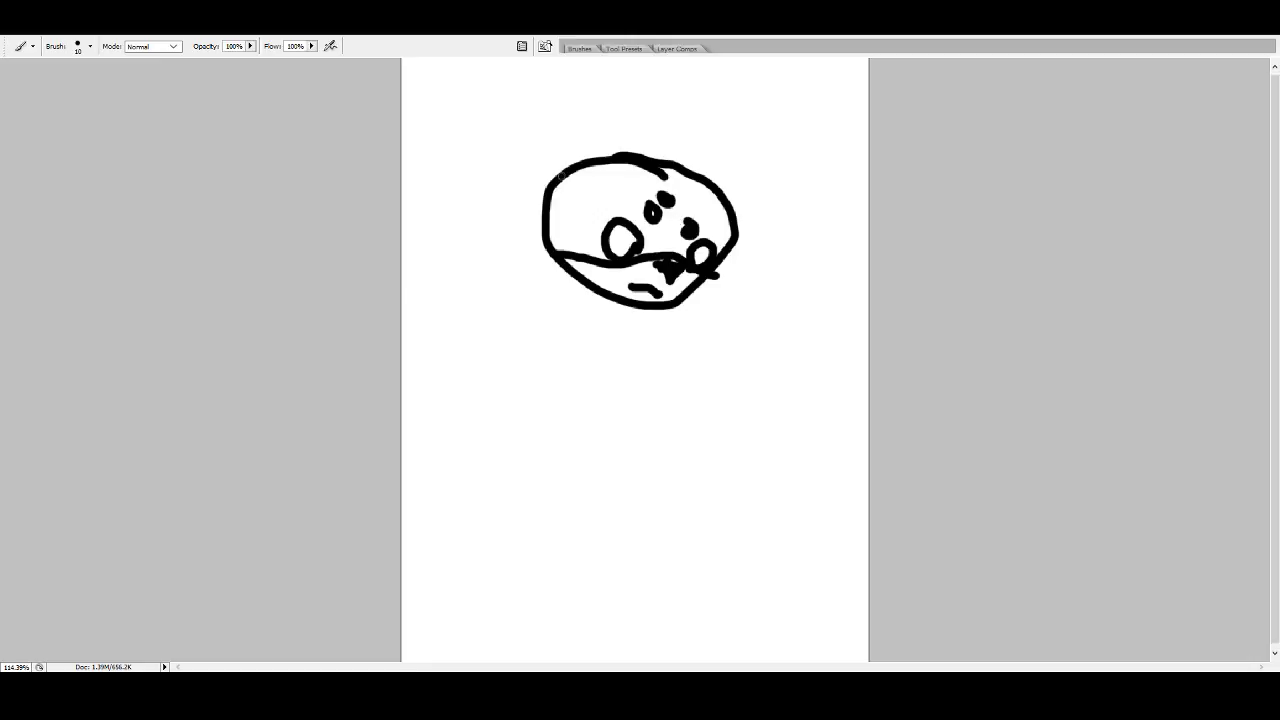
- Draw a rounded hat with a curled brim on the head, and erase the head outline inside the hat
{"action": "mouse_move", "coordinate": [560, 176]}
{"action": "left_mouse_down"}
{"action": "mouse_move", "coordinate": [545, 186]}
{"action": "mouse_move", "coordinate": [722, 215]}
{"action": "mouse_move", "coordinate": [748, 204]}
{"action": "mouse_move", "coordinate": [728, 196]}
{"action": "mouse_move", "coordinate": [702, 147]}
{"action": "mouse_move", "coordinate": [663, 139]}
{"action": "mouse_move", "coordinate": [607, 134]}
{"action": "mouse_move", "coordinate": [550, 164]}
{"action": "left_mouse_up"}
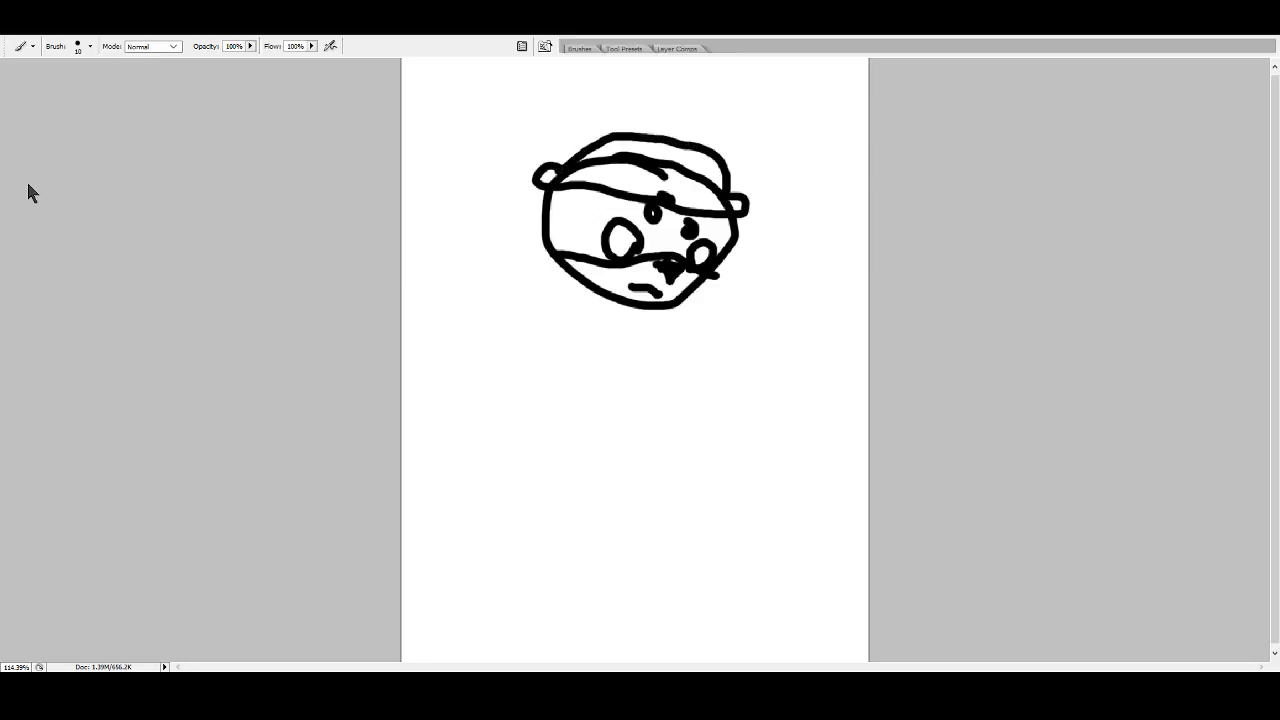
{"action": "key", "text": "e"}
{"action": "mouse_move", "coordinate": [632, 158]}
{"action": "left_mouse_down"}
{"action": "mouse_move", "coordinate": [580, 168]}
{"action": "mouse_move", "coordinate": [664, 174]}
{"action": "mouse_move", "coordinate": [650, 158]}
{"action": "mouse_move", "coordinate": [664, 186]}
{"action": "mouse_move", "coordinate": [677, 168]}
{"action": "mouse_move", "coordinate": [716, 192]}
{"action": "mouse_move", "coordinate": [690, 179]}
{"action": "mouse_move", "coordinate": [667, 195]}
{"action": "mouse_move", "coordinate": [735, 205]}
{"action": "left_mouse_up"}
{"action": "left_click_drag", "start_coordinate": [552, 178], "coordinate": [552, 178]}
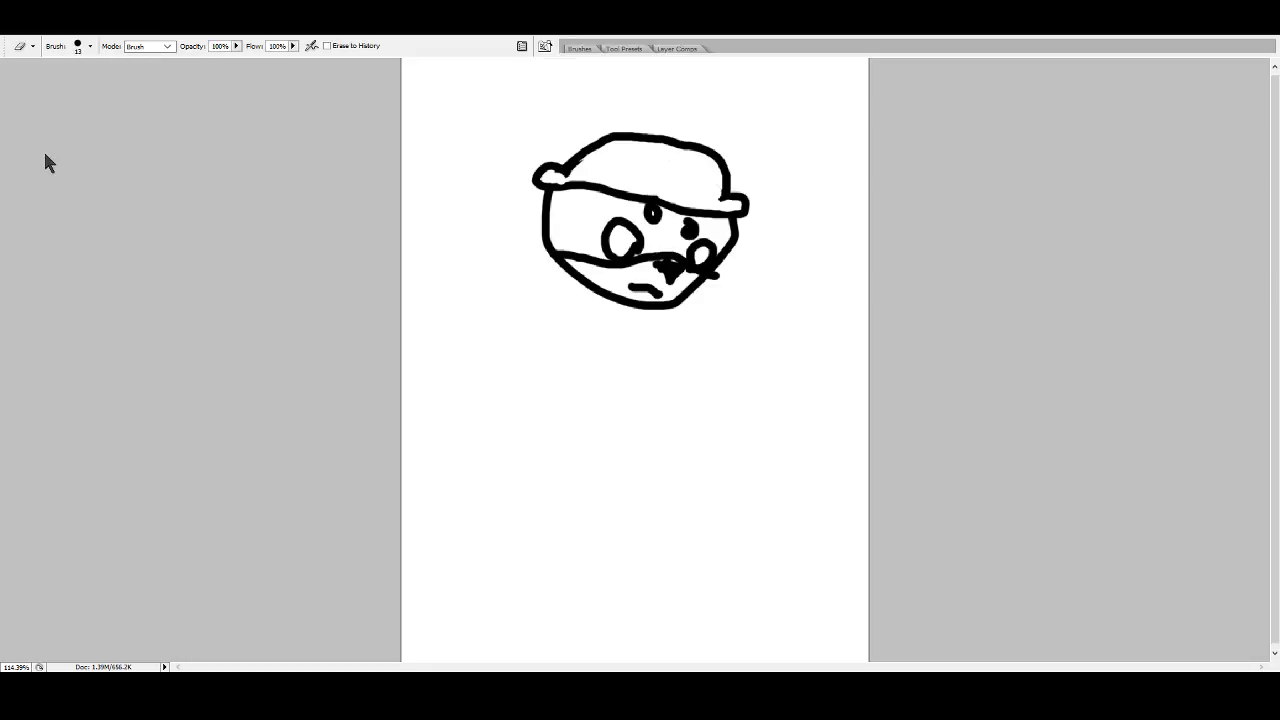
{"action": "key", "text": "b"}
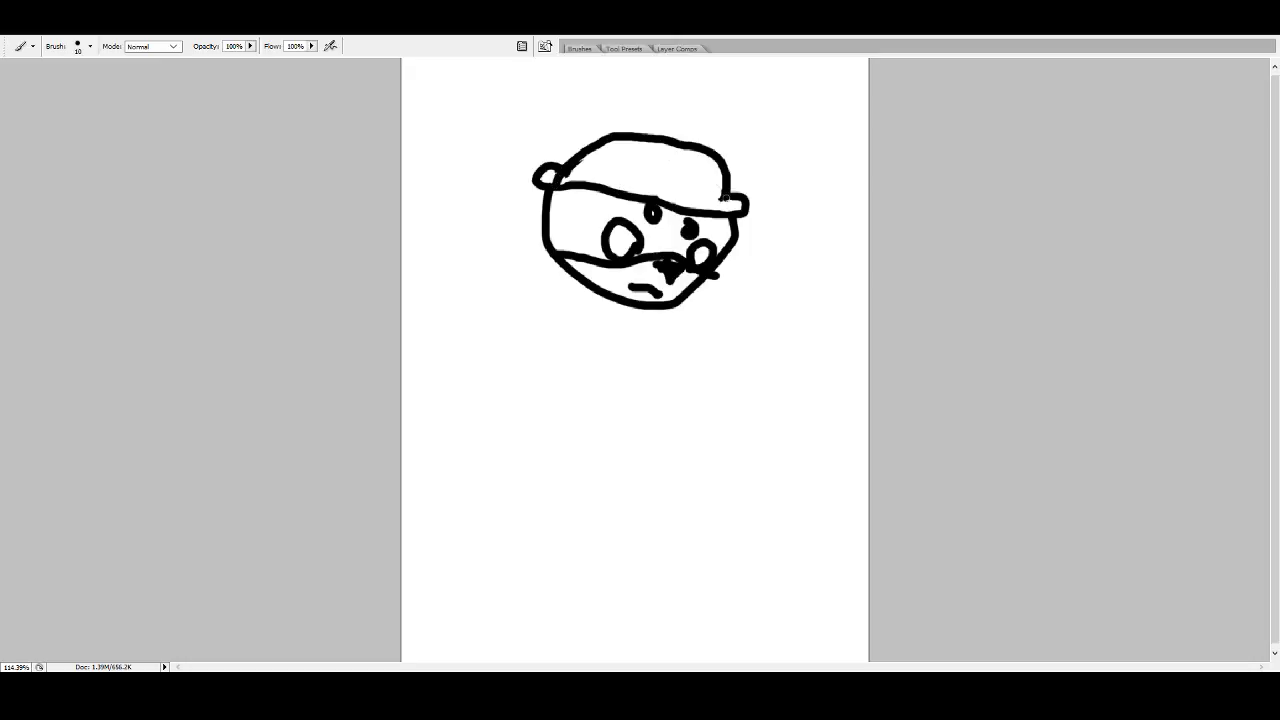
- Draw a band line across the hat, and add a narrow torso with an oval belly patch below the head
{"action": "left_click_drag", "start_coordinate": [724, 198], "coordinate": [555, 171]}
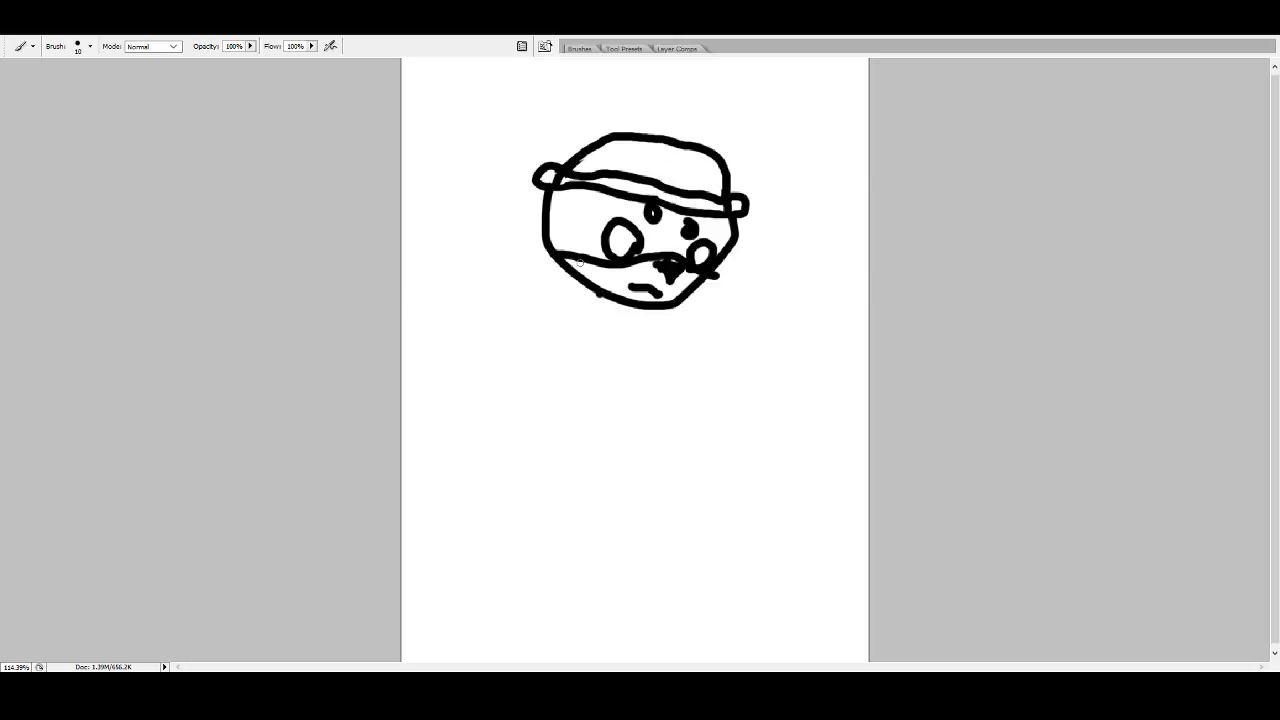
{"action": "mouse_move", "coordinate": [602, 295]}
{"action": "left_mouse_down"}
{"action": "mouse_move", "coordinate": [593, 408]}
{"action": "mouse_move", "coordinate": [623, 435]}
{"action": "mouse_move", "coordinate": [656, 393]}
{"action": "mouse_move", "coordinate": [664, 312]}
{"action": "left_mouse_up"}
{"action": "mouse_move", "coordinate": [646, 376]}
{"action": "left_mouse_down"}
{"action": "mouse_move", "coordinate": [650, 329]}
{"action": "mouse_move", "coordinate": [642, 314]}
{"action": "mouse_move", "coordinate": [620, 319]}
{"action": "mouse_move", "coordinate": [610, 386]}
{"action": "mouse_move", "coordinate": [623, 395]}
{"action": "mouse_move", "coordinate": [654, 356]}
{"action": "left_mouse_up"}
- Draw two legs with small rounded feet below the torso, and erase the torso outline where the legs join
{"action": "left_click_drag", "start_coordinate": [590, 418], "coordinate": [605, 515]}
{"action": "left_click_drag", "start_coordinate": [647, 413], "coordinate": [674, 520]}
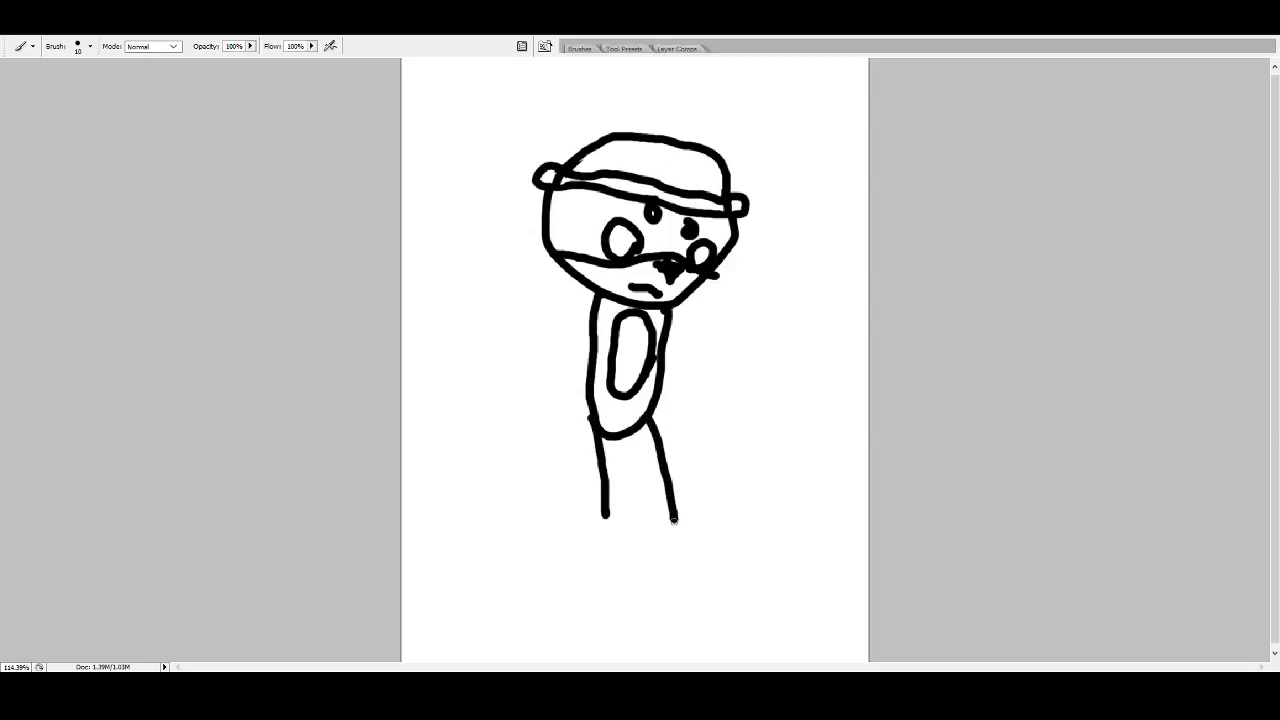
{"action": "mouse_move", "coordinate": [622, 437]}
{"action": "left_mouse_down"}
{"action": "mouse_move", "coordinate": [675, 540]}
{"action": "mouse_move", "coordinate": [670, 516]}
{"action": "left_mouse_up"}
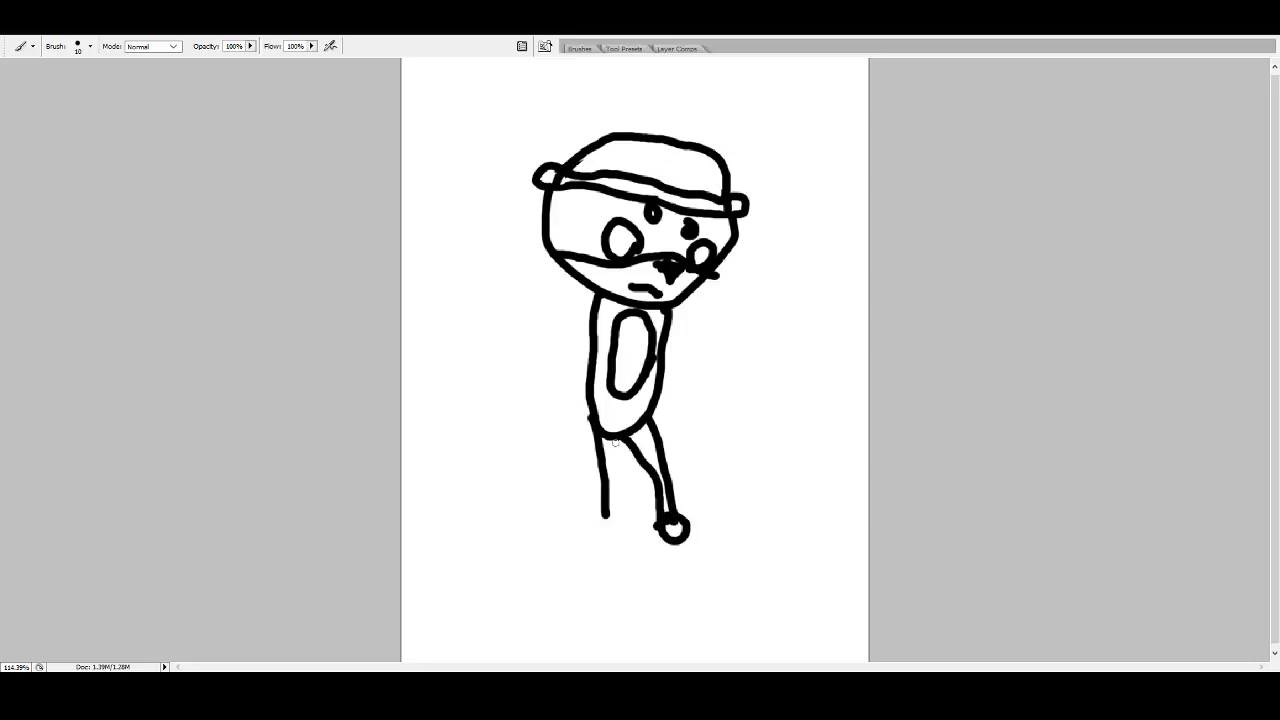
{"action": "mouse_move", "coordinate": [612, 440]}
{"action": "left_mouse_down"}
{"action": "mouse_move", "coordinate": [630, 520]}
{"action": "mouse_move", "coordinate": [604, 528]}
{"action": "mouse_move", "coordinate": [628, 518]}
{"action": "left_mouse_up"}
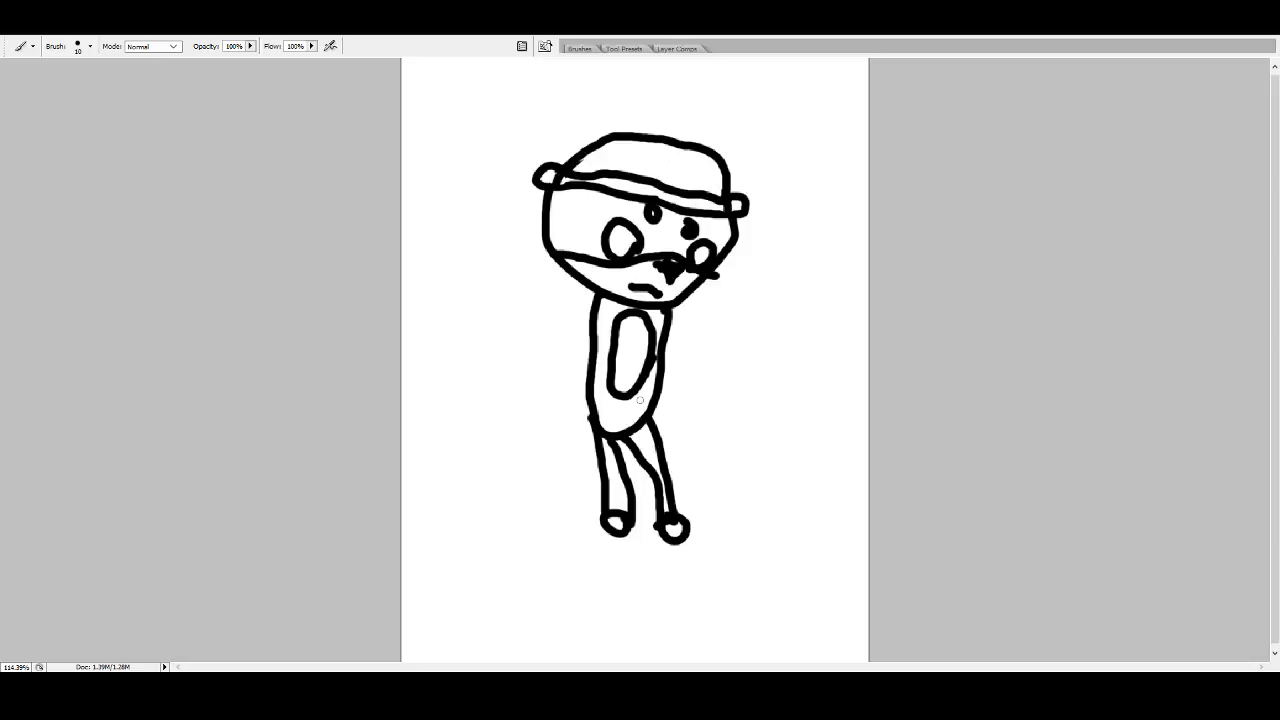
{"action": "key", "text": "e"}
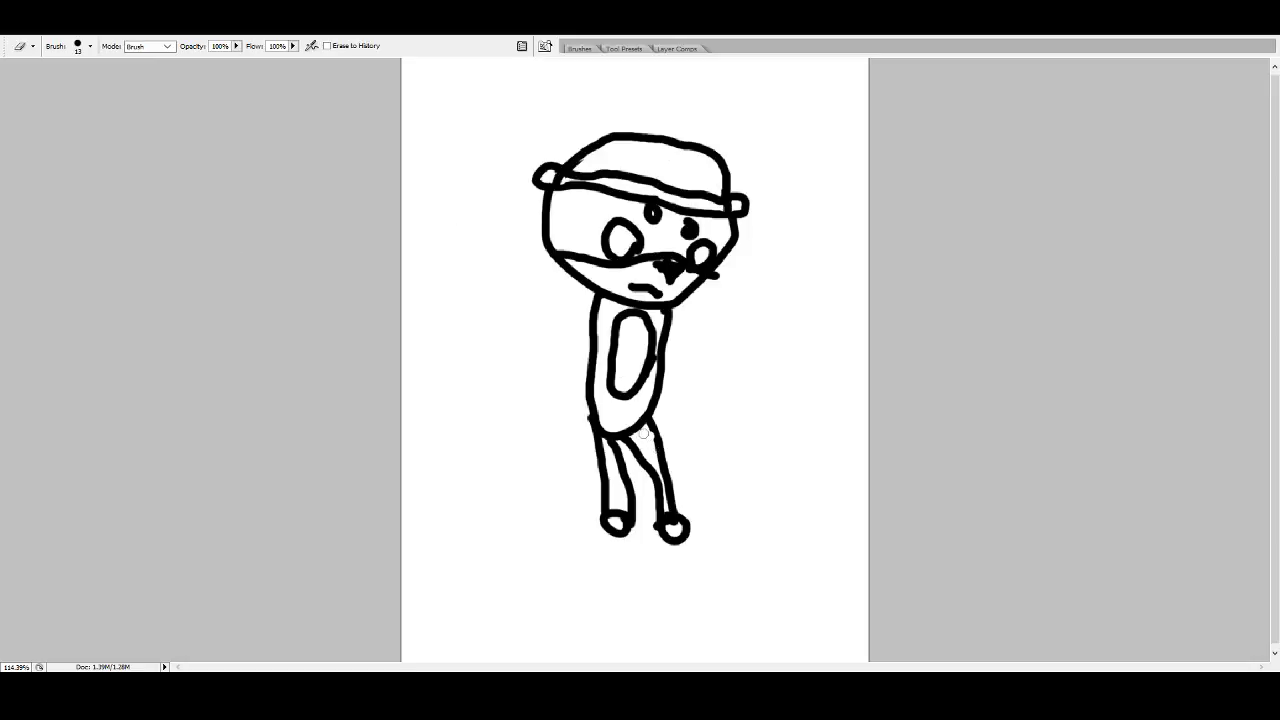
{"action": "left_click_drag", "start_coordinate": [643, 427], "coordinate": [607, 431]}
{"action": "key", "text": "b"}
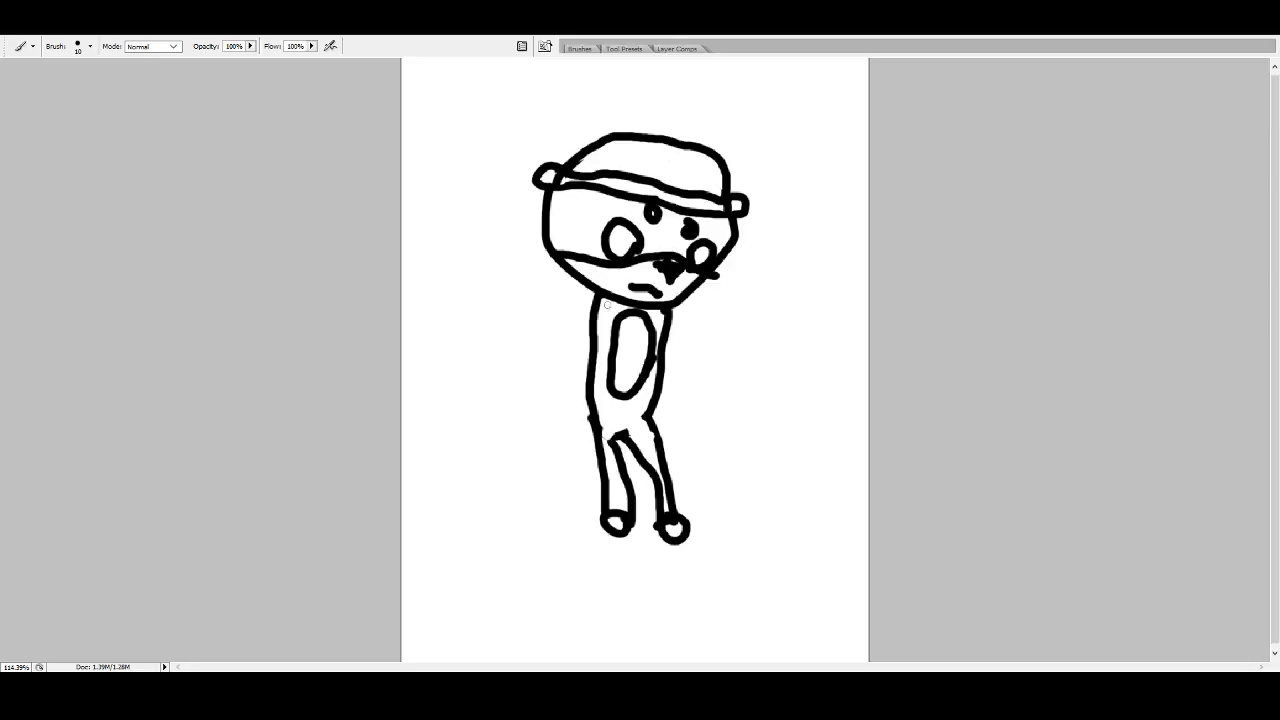
- Draw two bent arms with small hands beside the torso, and erase the overlapping torso outline at both shoulders
{"action": "mouse_move", "coordinate": [591, 294]}
{"action": "left_mouse_down"}
{"action": "mouse_move", "coordinate": [551, 339]}
{"action": "mouse_move", "coordinate": [552, 397]}
{"action": "mouse_move", "coordinate": [572, 429]}
{"action": "mouse_move", "coordinate": [593, 424]}
{"action": "mouse_move", "coordinate": [575, 387]}
{"action": "mouse_move", "coordinate": [594, 315]}
{"action": "mouse_move", "coordinate": [608, 313]}
{"action": "mouse_move", "coordinate": [687, 385]}
{"action": "mouse_move", "coordinate": [666, 388]}
{"action": "mouse_move", "coordinate": [686, 393]}
{"action": "mouse_move", "coordinate": [662, 356]}
{"action": "left_mouse_up"}
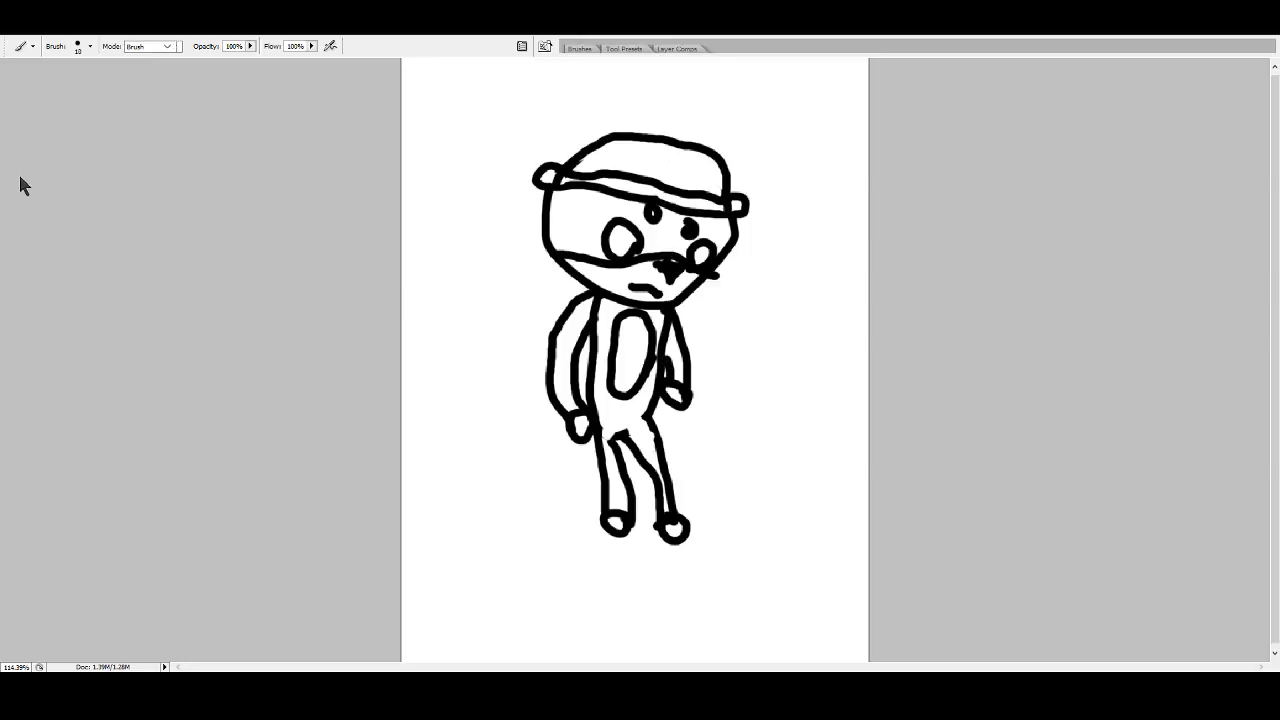
{"action": "key", "text": "e"}
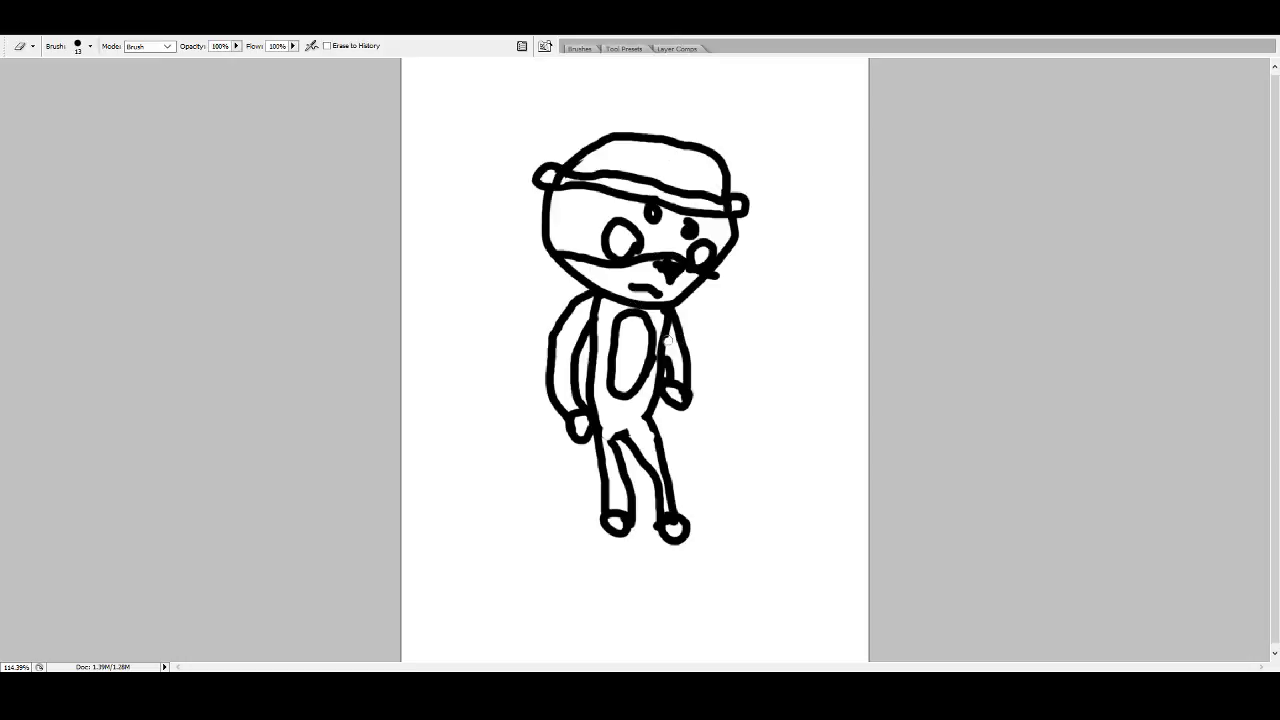
{"action": "left_click_drag", "start_coordinate": [665, 333], "coordinate": [665, 345]}
{"action": "left_click_drag", "start_coordinate": [583, 302], "coordinate": [599, 310]}
- Handwrite the character's name above the hat with the Brush
{"action": "key", "text": "b"}
{"action": "mouse_move", "coordinate": [440, 116]}
{"action": "left_mouse_down"}
{"action": "mouse_move", "coordinate": [484, 98]}
{"action": "mouse_move", "coordinate": [582, 108]}
{"action": "mouse_move", "coordinate": [606, 96]}
{"action": "left_mouse_up"}
{"action": "mouse_move", "coordinate": [618, 92]}
{"action": "left_mouse_down"}
{"action": "mouse_move", "coordinate": [644, 98]}
{"action": "mouse_move", "coordinate": [628, 126]}
{"action": "left_mouse_up"}
- Handwrite "1 like = 1 cure" below the character's feet, and draw a small heart underneath
{"action": "mouse_move", "coordinate": [435, 550]}
{"action": "left_mouse_down"}
{"action": "mouse_move", "coordinate": [437, 588]}
{"action": "mouse_move", "coordinate": [474, 598]}
{"action": "left_mouse_up"}
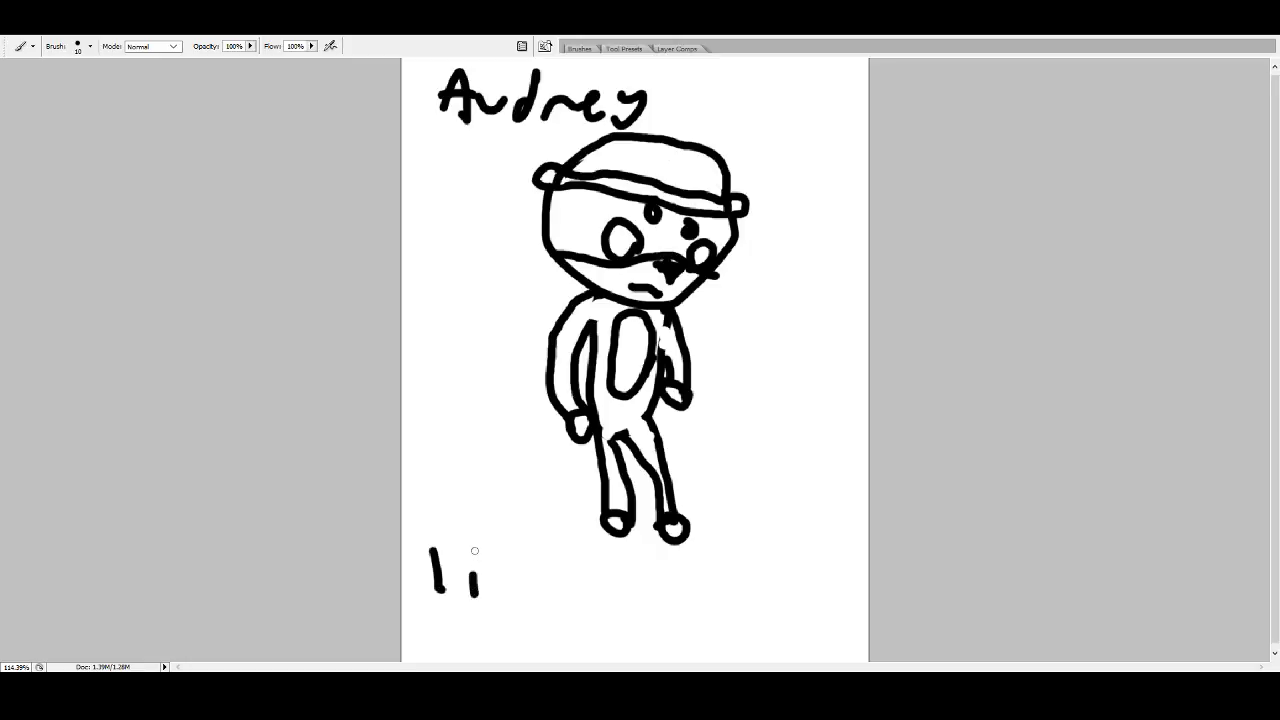
{"action": "mouse_move", "coordinate": [475, 548]}
{"action": "left_mouse_down"}
{"action": "mouse_move", "coordinate": [478, 596]}
{"action": "mouse_move", "coordinate": [501, 562]}
{"action": "mouse_move", "coordinate": [551, 586]}
{"action": "left_mouse_up"}
{"action": "left_click", "coordinate": [500, 562]}
{"action": "left_click_drag", "start_coordinate": [559, 584], "coordinate": [577, 597]}
{"action": "mouse_move", "coordinate": [441, 557]}
{"action": "left_mouse_down"}
{"action": "mouse_move", "coordinate": [432, 543]}
{"action": "mouse_move", "coordinate": [420, 566]}
{"action": "mouse_move", "coordinate": [476, 596]}
{"action": "left_mouse_up"}
{"action": "left_click_drag", "start_coordinate": [607, 569], "coordinate": [625, 567]}
{"action": "mouse_move", "coordinate": [605, 591]}
{"action": "left_mouse_down"}
{"action": "mouse_move", "coordinate": [687, 560]}
{"action": "mouse_move", "coordinate": [688, 602]}
{"action": "mouse_move", "coordinate": [752, 597]}
{"action": "left_mouse_up"}
{"action": "left_click", "coordinate": [741, 570]}
{"action": "left_click_drag", "start_coordinate": [760, 574], "coordinate": [815, 578]}
{"action": "left_click_drag", "start_coordinate": [820, 590], "coordinate": [838, 604]}
{"action": "mouse_move", "coordinate": [640, 624]}
{"action": "left_mouse_down"}
{"action": "mouse_move", "coordinate": [610, 619]}
{"action": "mouse_move", "coordinate": [623, 651]}
{"action": "mouse_move", "coordinate": [656, 610]}
{"action": "mouse_move", "coordinate": [624, 652]}
{"action": "left_mouse_up"}
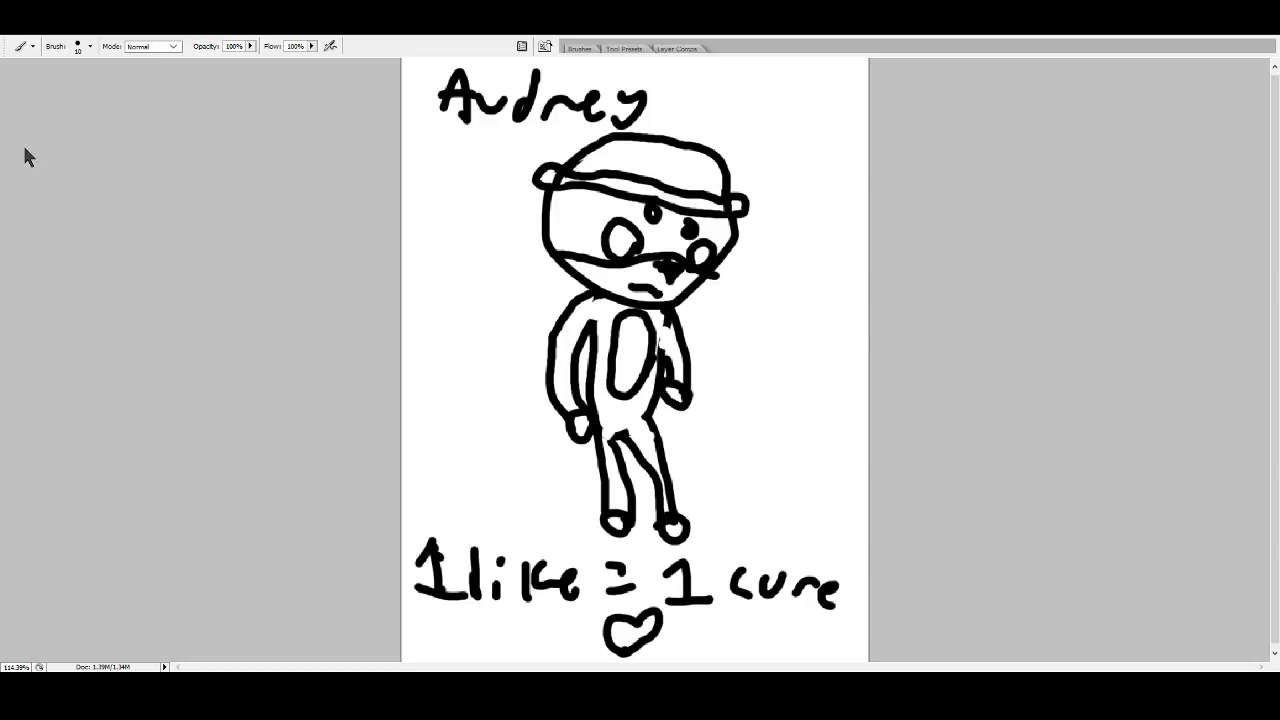
- Clear the hat-wearing character, its name and its caption with a rectangular selection over the canvas
{"action": "key", "text": "m"}
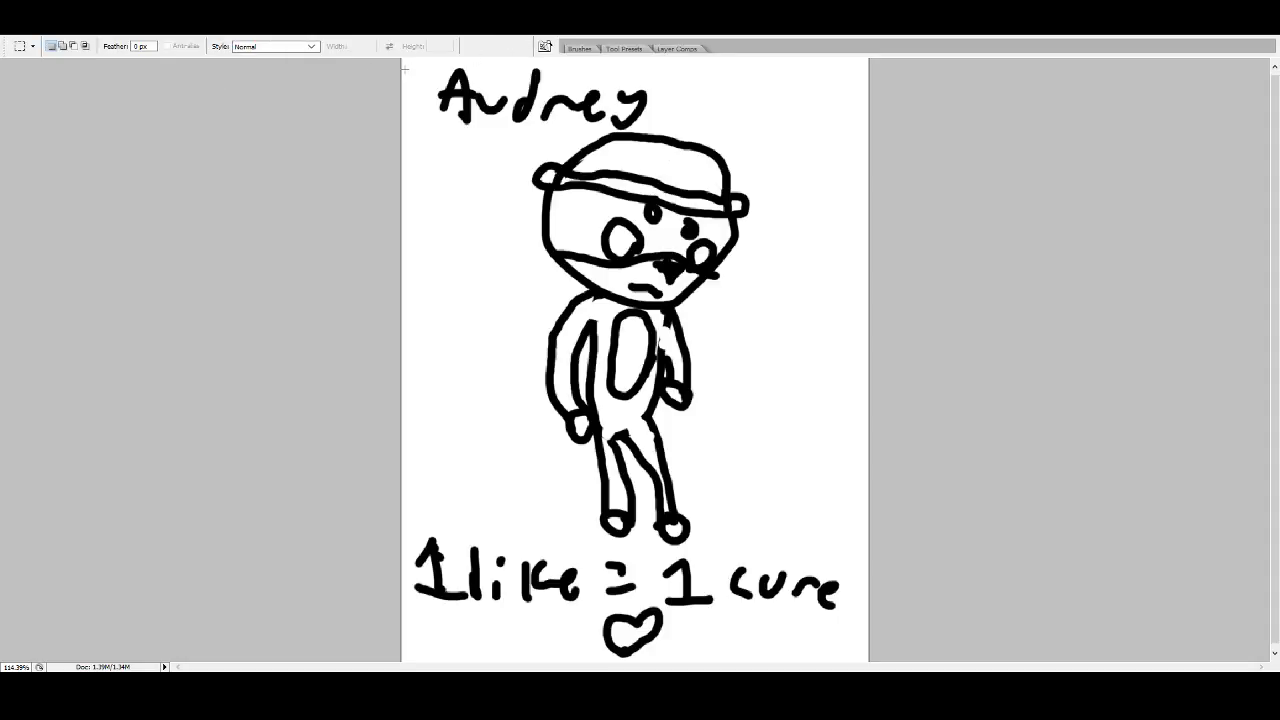
{"action": "left_click_drag", "start_coordinate": [405, 69], "coordinate": [866, 660]}
{"action": "key", "text": "Delete"}
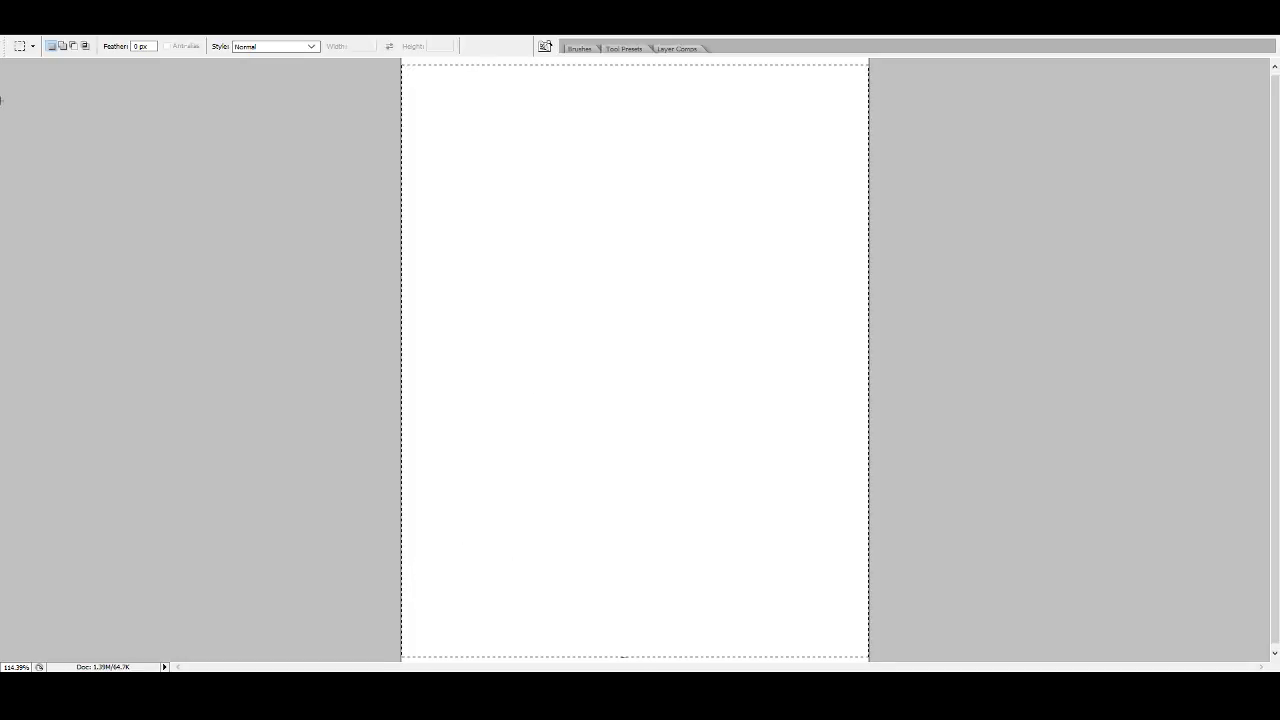
{"action": "key", "text": "b"}
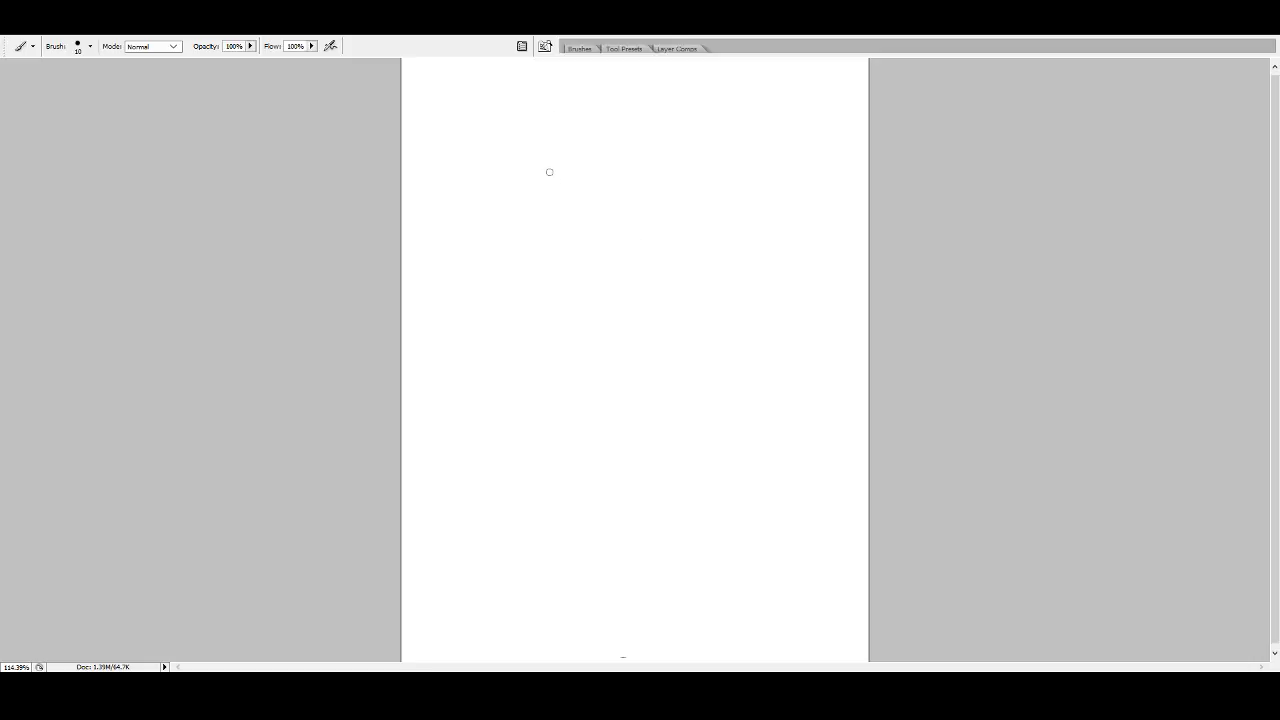
{"action": "mouse_move", "coordinate": [548, 177]}
{"action": "left_mouse_down"}
{"action": "mouse_move", "coordinate": [622, 131]}
{"action": "mouse_move", "coordinate": [612, 162]}
{"action": "mouse_move", "coordinate": [665, 197]}
{"action": "mouse_move", "coordinate": [622, 188]}
{"action": "mouse_move", "coordinate": [658, 227]}
{"action": "mouse_move", "coordinate": [625, 232]}
{"action": "mouse_move", "coordinate": [658, 255]}
{"action": "mouse_move", "coordinate": [637, 259]}
{"action": "mouse_move", "coordinate": [650, 259]}
{"action": "mouse_move", "coordinate": [655, 292]}
{"action": "mouse_move", "coordinate": [621, 309]}
{"action": "mouse_move", "coordinate": [575, 306]}
{"action": "mouse_move", "coordinate": [535, 260]}
{"action": "mouse_move", "coordinate": [558, 172]}
{"action": "left_mouse_up"}
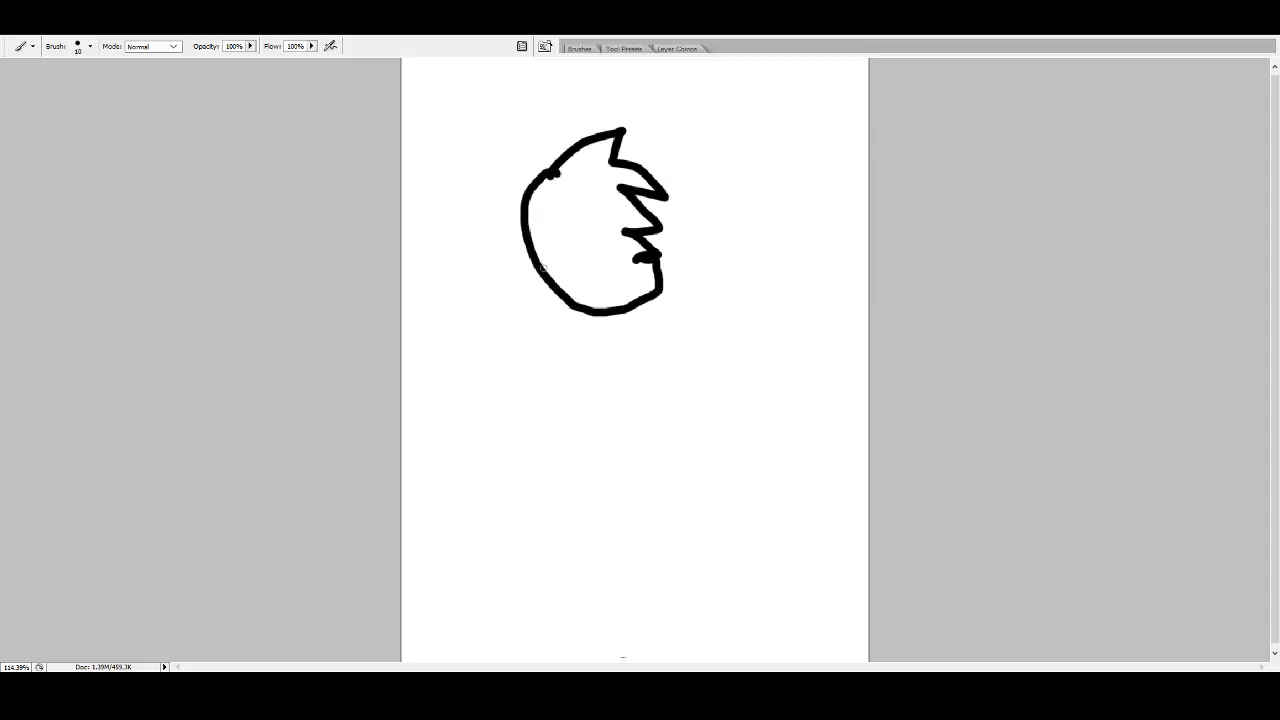
{"action": "left_click_drag", "start_coordinate": [551, 259], "coordinate": [660, 256]}
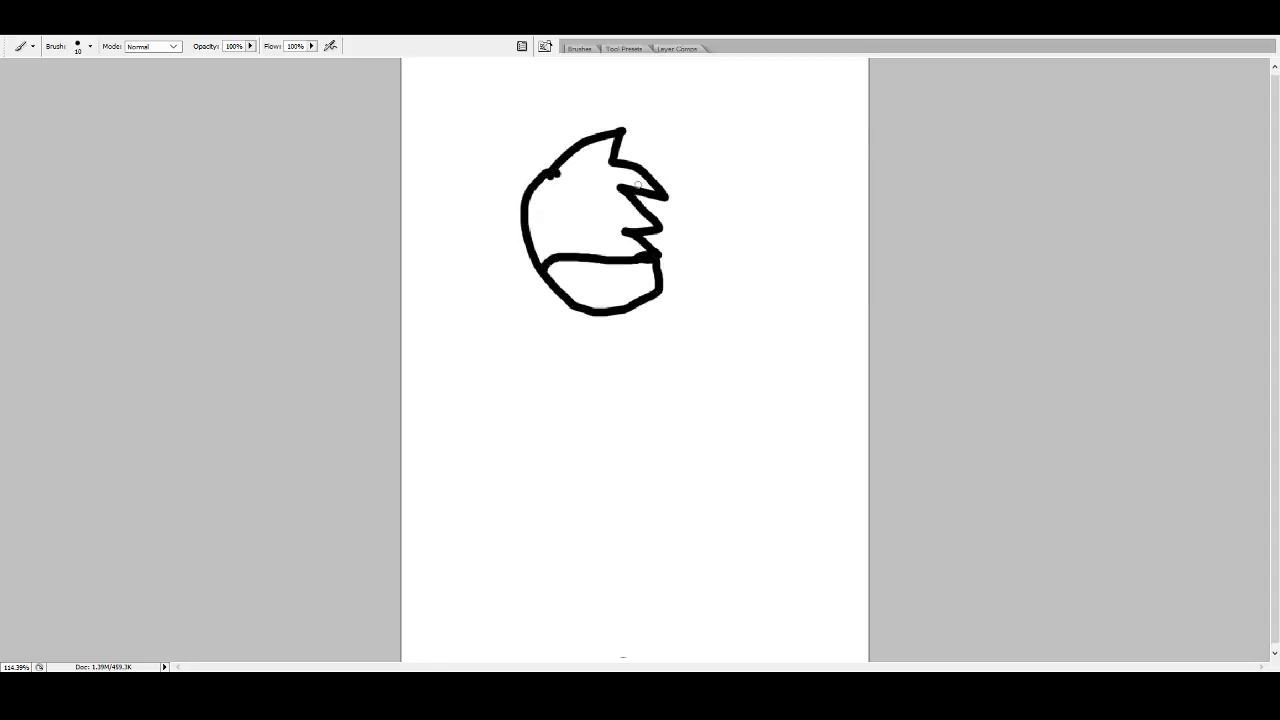
{"action": "left_click", "coordinate": [30, 183]}
{"action": "mouse_move", "coordinate": [613, 258]}
{"action": "left_mouse_down"}
{"action": "mouse_move", "coordinate": [660, 156]}
{"action": "mouse_move", "coordinate": [658, 198]}
{"action": "mouse_move", "coordinate": [628, 146]}
{"action": "mouse_move", "coordinate": [634, 84]}
{"action": "mouse_move", "coordinate": [603, 114]}
{"action": "mouse_move", "coordinate": [606, 91]}
{"action": "mouse_move", "coordinate": [545, 176]}
{"action": "left_mouse_up"}
{"action": "mouse_move", "coordinate": [515, 220]}
{"action": "left_mouse_down"}
{"action": "mouse_move", "coordinate": [524, 283]}
{"action": "mouse_move", "coordinate": [566, 192]}
{"action": "mouse_move", "coordinate": [558, 331]}
{"action": "mouse_move", "coordinate": [576, 302]}
{"action": "mouse_move", "coordinate": [580, 208]}
{"action": "mouse_move", "coordinate": [588, 340]}
{"action": "mouse_move", "coordinate": [603, 346]}
{"action": "mouse_move", "coordinate": [605, 287]}
{"action": "mouse_move", "coordinate": [616, 319]}
{"action": "left_mouse_up"}
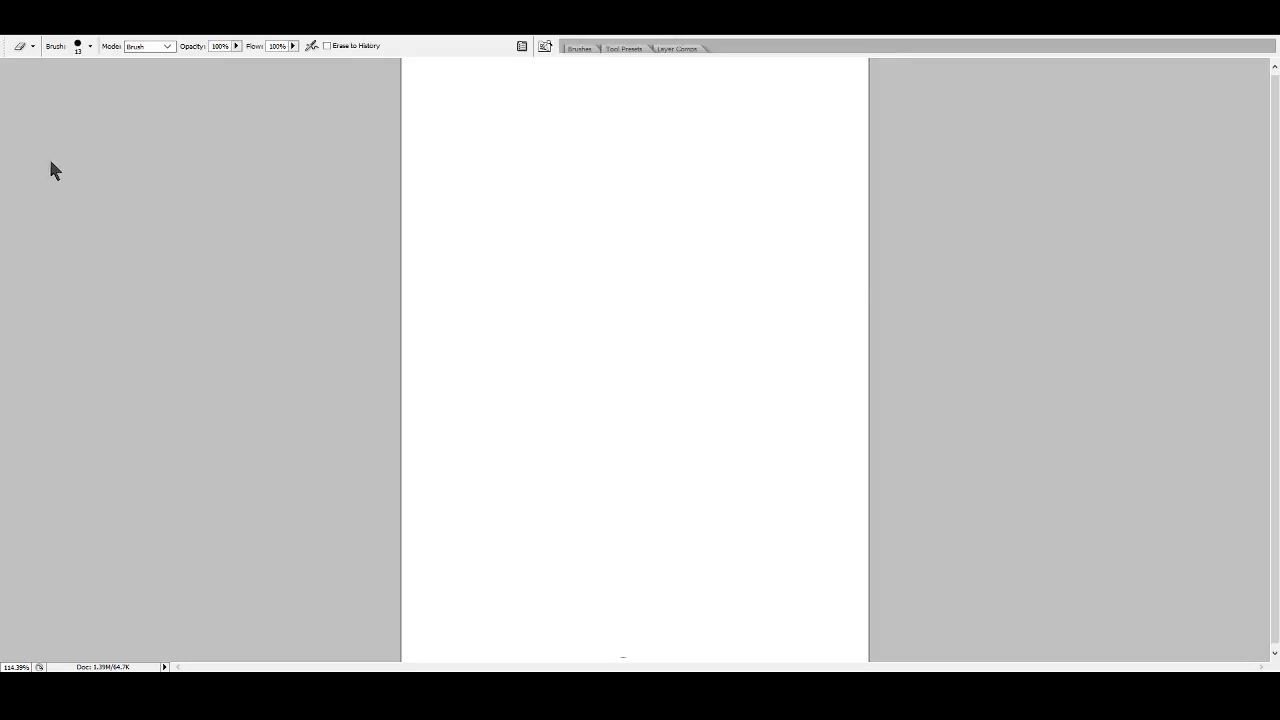
- Draw a round head with three curved spikes at its back, and erase the circle outline inside the spikes
{"action": "key", "text": "b"}
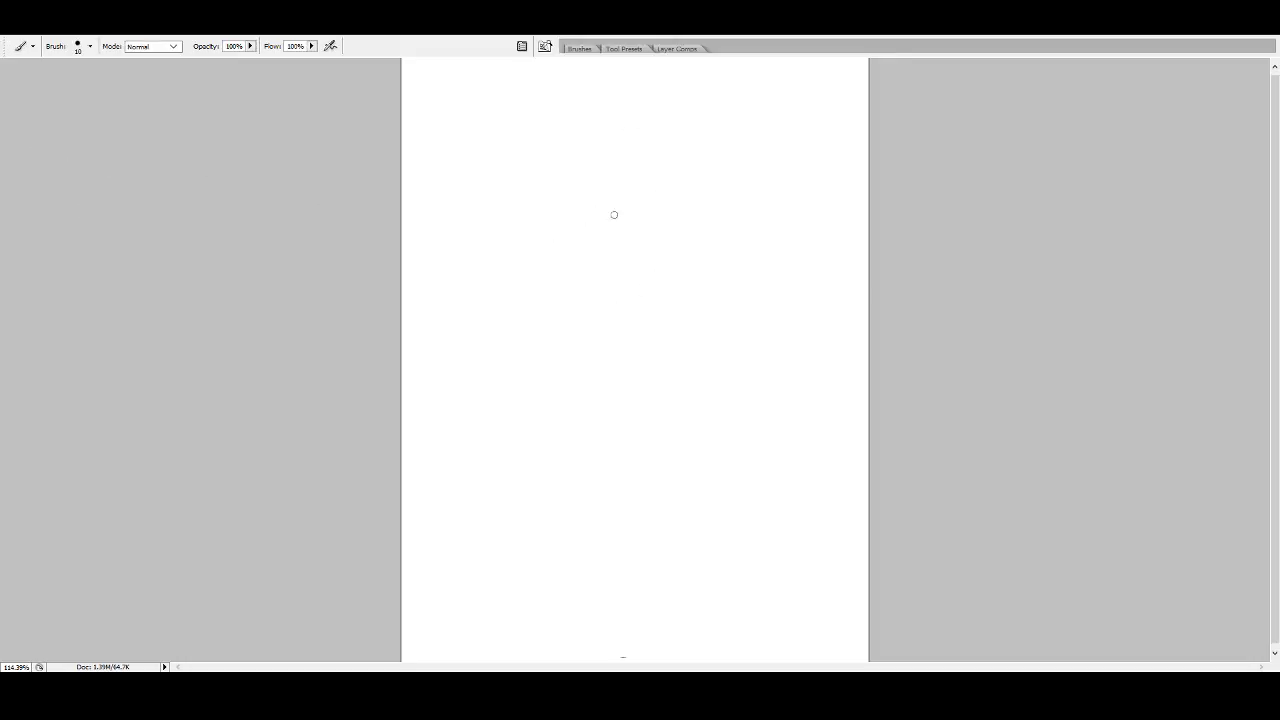
{"action": "mouse_move", "coordinate": [623, 173]}
{"action": "left_mouse_down"}
{"action": "mouse_move", "coordinate": [558, 261]}
{"action": "mouse_move", "coordinate": [662, 310]}
{"action": "mouse_move", "coordinate": [698, 244]}
{"action": "mouse_move", "coordinate": [662, 180]}
{"action": "mouse_move", "coordinate": [621, 169]}
{"action": "mouse_move", "coordinate": [570, 198]}
{"action": "mouse_move", "coordinate": [610, 134]}
{"action": "mouse_move", "coordinate": [678, 111]}
{"action": "mouse_move", "coordinate": [730, 115]}
{"action": "mouse_move", "coordinate": [668, 188]}
{"action": "mouse_move", "coordinate": [738, 204]}
{"action": "mouse_move", "coordinate": [773, 268]}
{"action": "mouse_move", "coordinate": [699, 257]}
{"action": "mouse_move", "coordinate": [737, 313]}
{"action": "mouse_move", "coordinate": [680, 287]}
{"action": "left_mouse_up"}
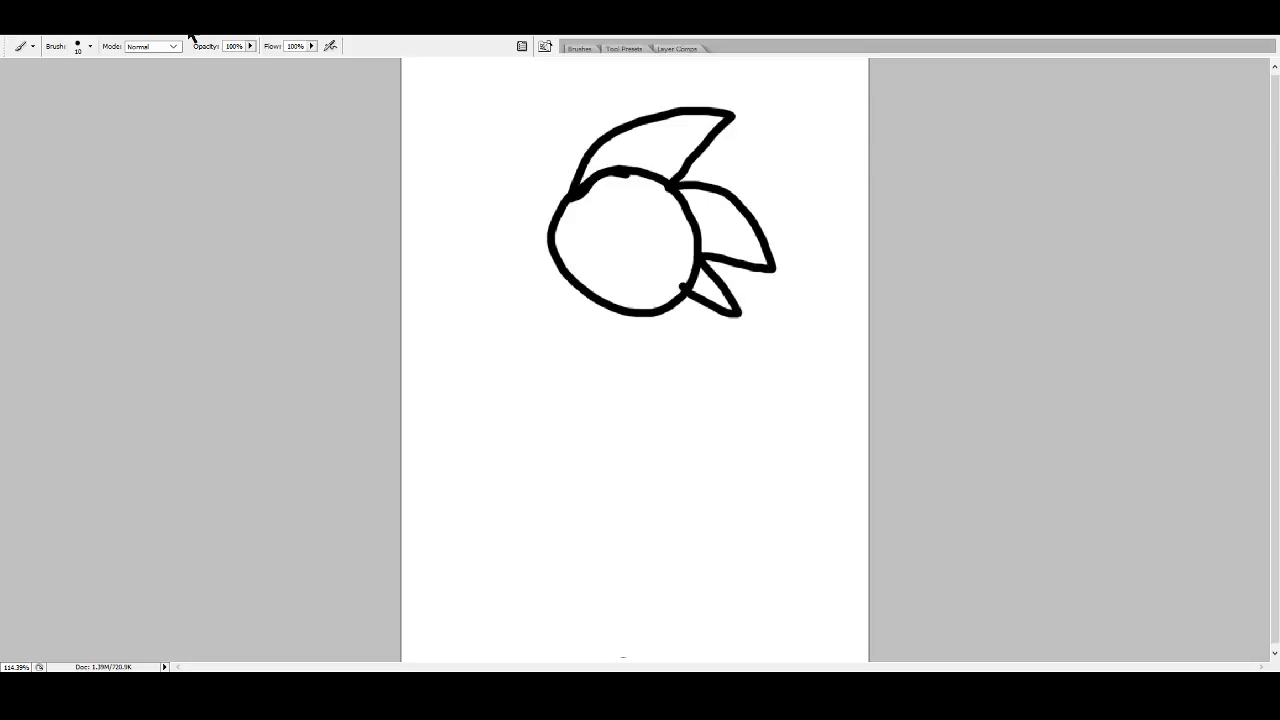
{"action": "key", "text": "e"}
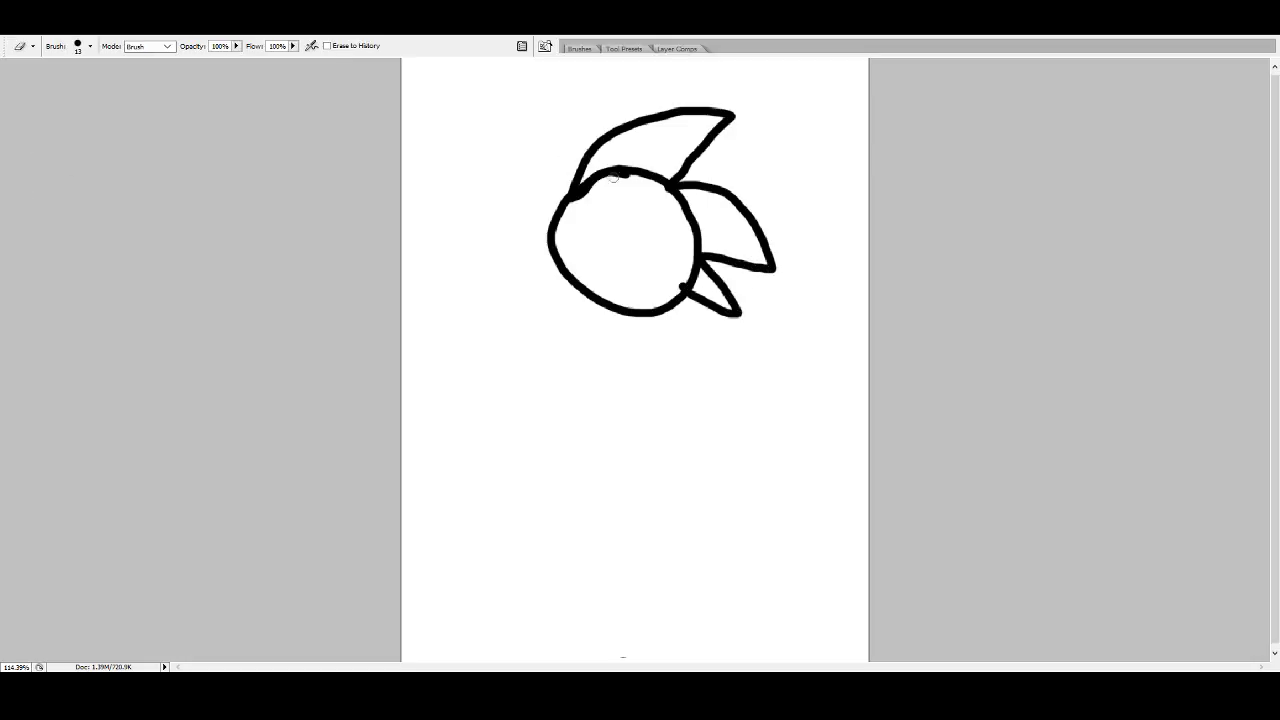
{"action": "mouse_move", "coordinate": [613, 177]}
{"action": "left_mouse_down"}
{"action": "mouse_move", "coordinate": [580, 204]}
{"action": "mouse_move", "coordinate": [628, 168]}
{"action": "mouse_move", "coordinate": [664, 178]}
{"action": "mouse_move", "coordinate": [668, 200]}
{"action": "mouse_move", "coordinate": [679, 194]}
{"action": "mouse_move", "coordinate": [700, 238]}
{"action": "mouse_move", "coordinate": [691, 289]}
{"action": "left_mouse_up"}
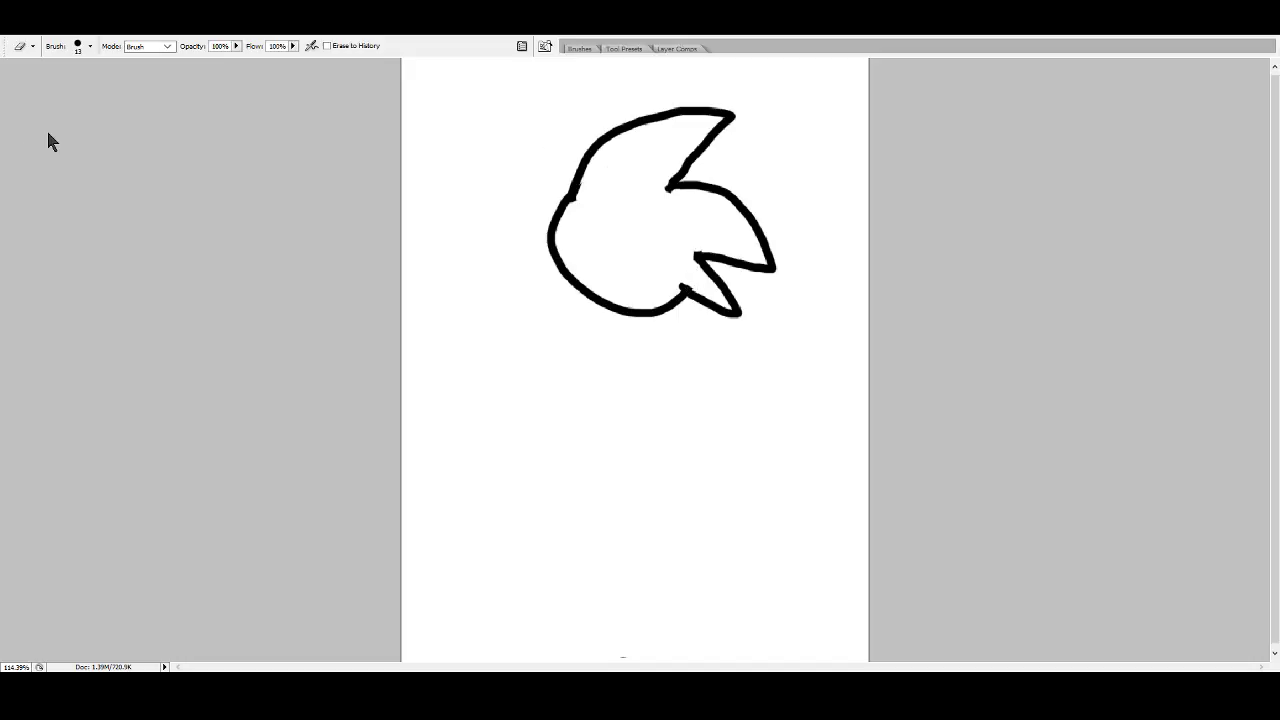
- Draw a curved muzzle, dark nose, small mouth and one tall filled eye on the spiky head
{"action": "key", "text": "b"}
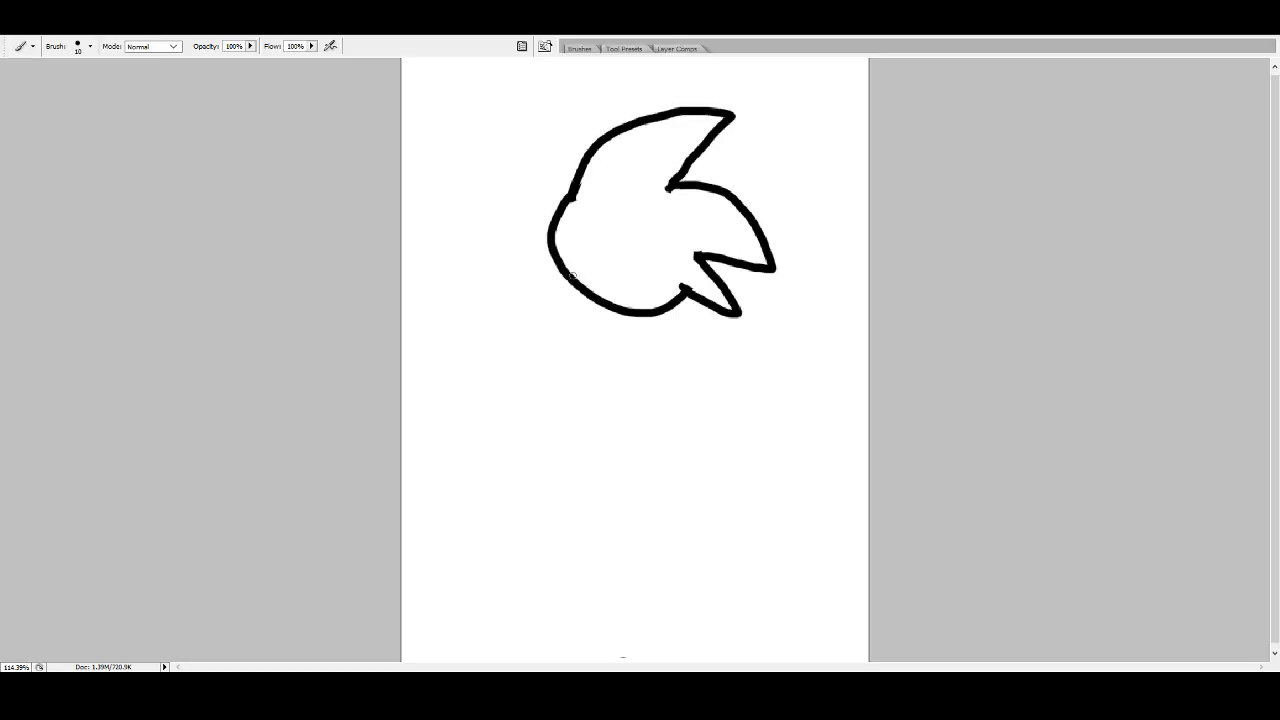
{"action": "left_click_drag", "start_coordinate": [562, 268], "coordinate": [645, 273]}
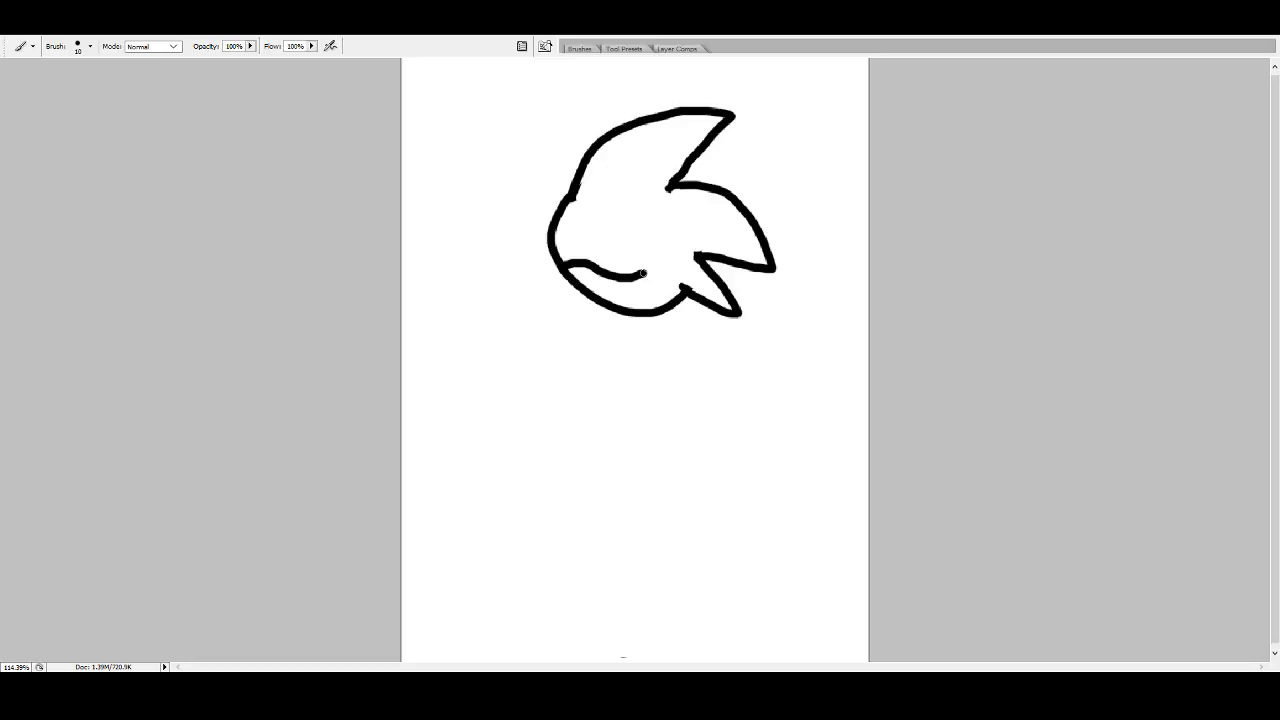
{"action": "left_click_drag", "start_coordinate": [643, 273], "coordinate": [667, 303]}
{"action": "left_click_drag", "start_coordinate": [572, 276], "coordinate": [578, 277]}
{"action": "mouse_move", "coordinate": [597, 296]}
{"action": "left_mouse_down"}
{"action": "mouse_move", "coordinate": [617, 295]}
{"action": "mouse_move", "coordinate": [620, 244]}
{"action": "left_mouse_up"}
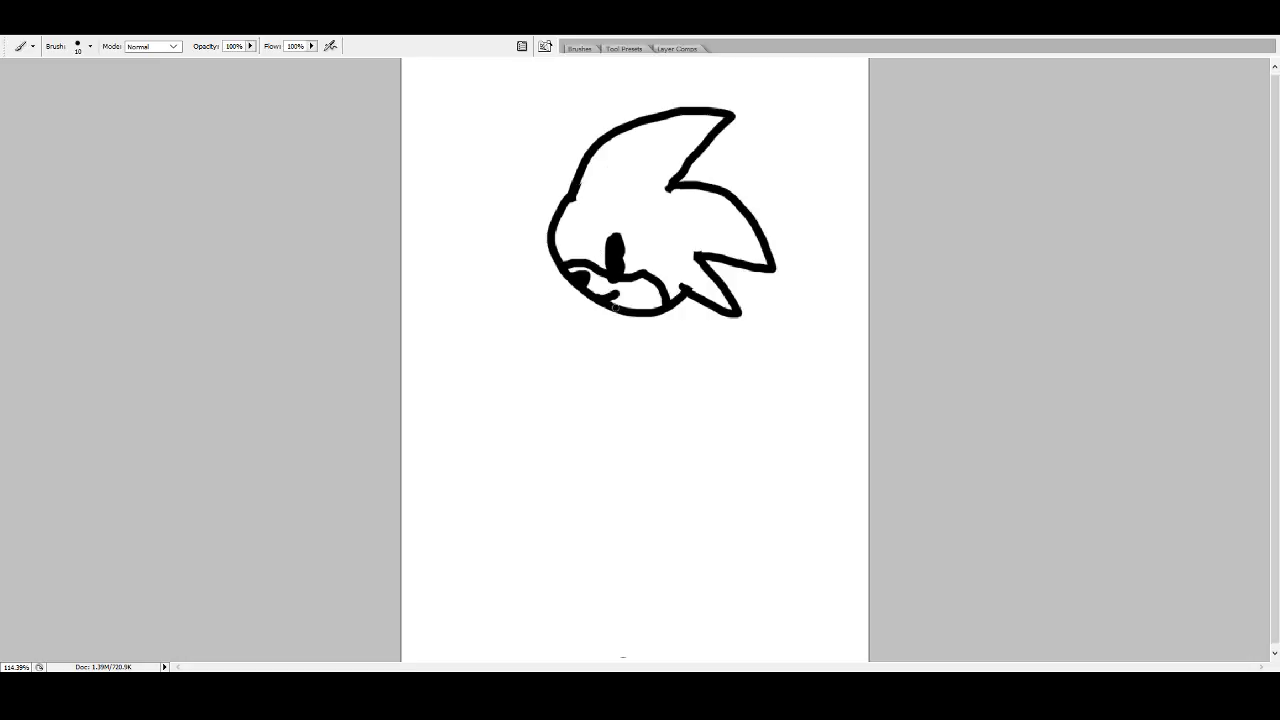
- Draw a legless body ending in an upturned tail below the head, with a curved belly patch and a thin arm
{"action": "mouse_move", "coordinate": [617, 307]}
{"action": "left_mouse_down"}
{"action": "mouse_move", "coordinate": [620, 446]}
{"action": "mouse_move", "coordinate": [676, 478]}
{"action": "mouse_move", "coordinate": [730, 470]}
{"action": "mouse_move", "coordinate": [746, 392]}
{"action": "mouse_move", "coordinate": [741, 378]}
{"action": "mouse_move", "coordinate": [708, 450]}
{"action": "mouse_move", "coordinate": [677, 398]}
{"action": "mouse_move", "coordinate": [670, 298]}
{"action": "left_mouse_up"}
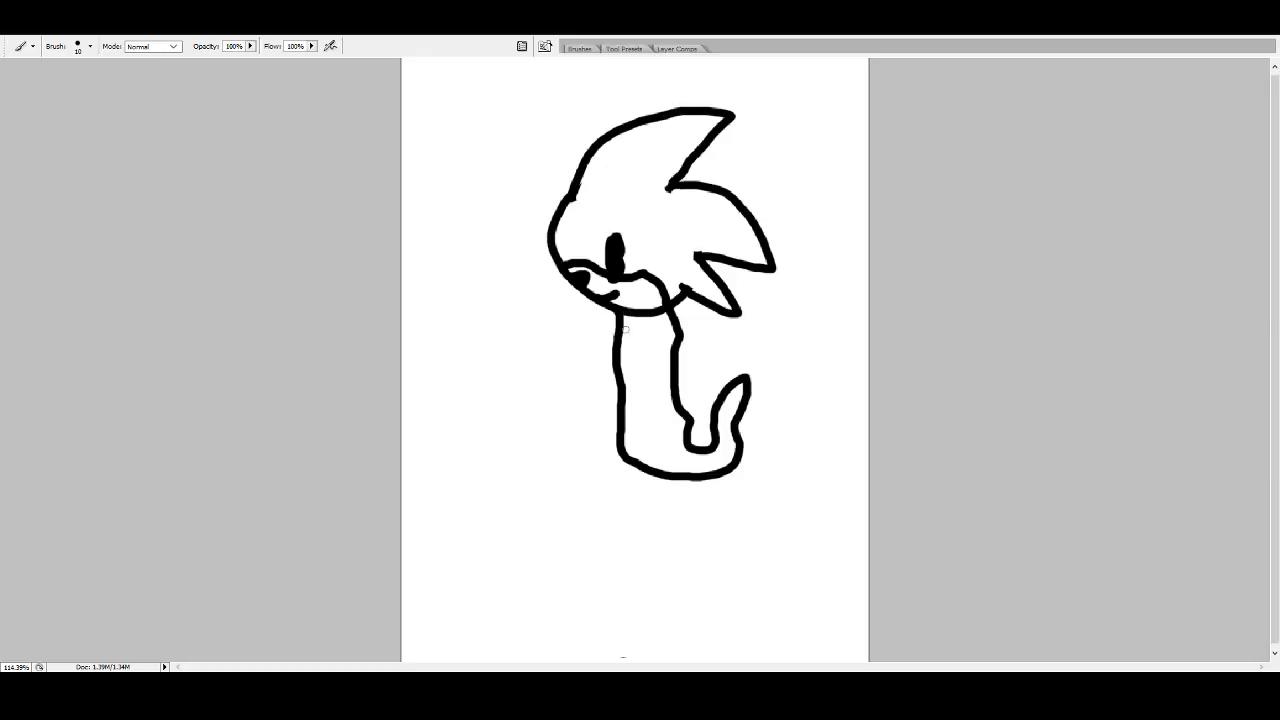
{"action": "mouse_move", "coordinate": [622, 320]}
{"action": "left_mouse_down"}
{"action": "mouse_move", "coordinate": [647, 370]}
{"action": "mouse_move", "coordinate": [619, 432]}
{"action": "left_mouse_up"}
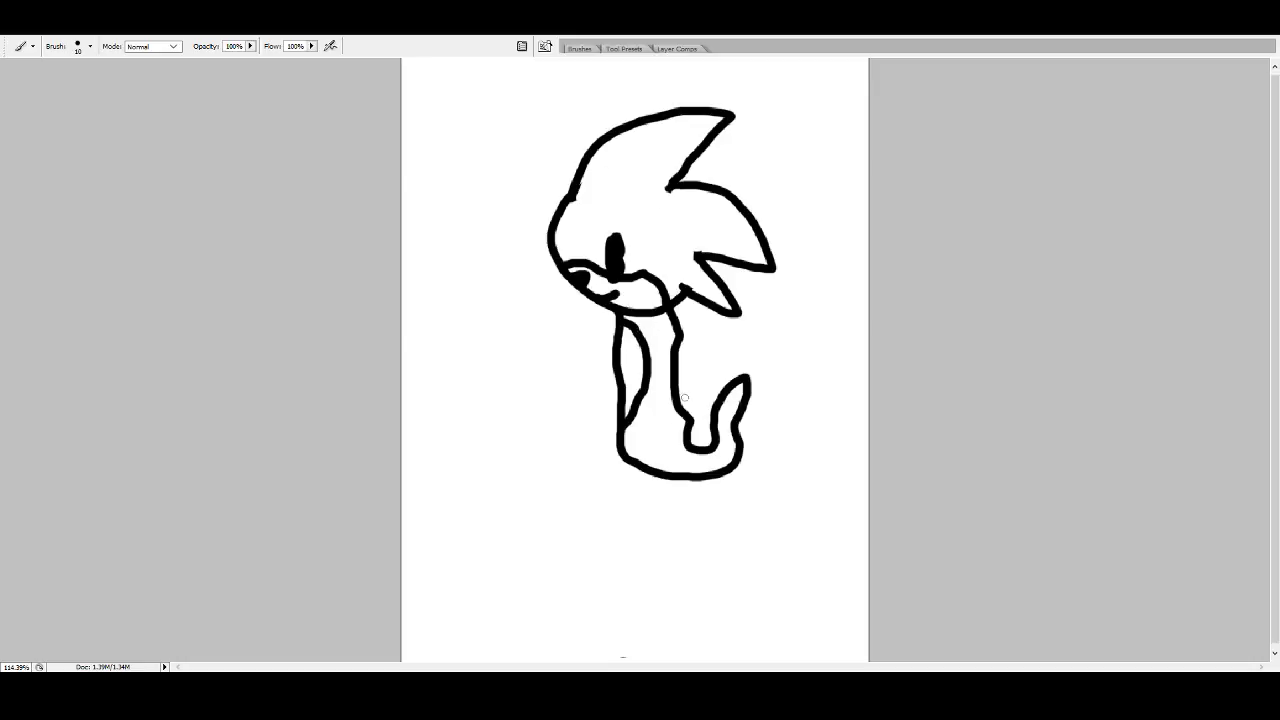
{"action": "left_click_drag", "start_coordinate": [648, 326], "coordinate": [645, 421]}
{"action": "mouse_move", "coordinate": [666, 335]}
{"action": "left_mouse_down"}
{"action": "mouse_move", "coordinate": [661, 422]}
{"action": "mouse_move", "coordinate": [646, 412]}
{"action": "mouse_move", "coordinate": [642, 432]}
{"action": "mouse_move", "coordinate": [662, 427]}
{"action": "mouse_move", "coordinate": [654, 398]}
{"action": "left_mouse_up"}
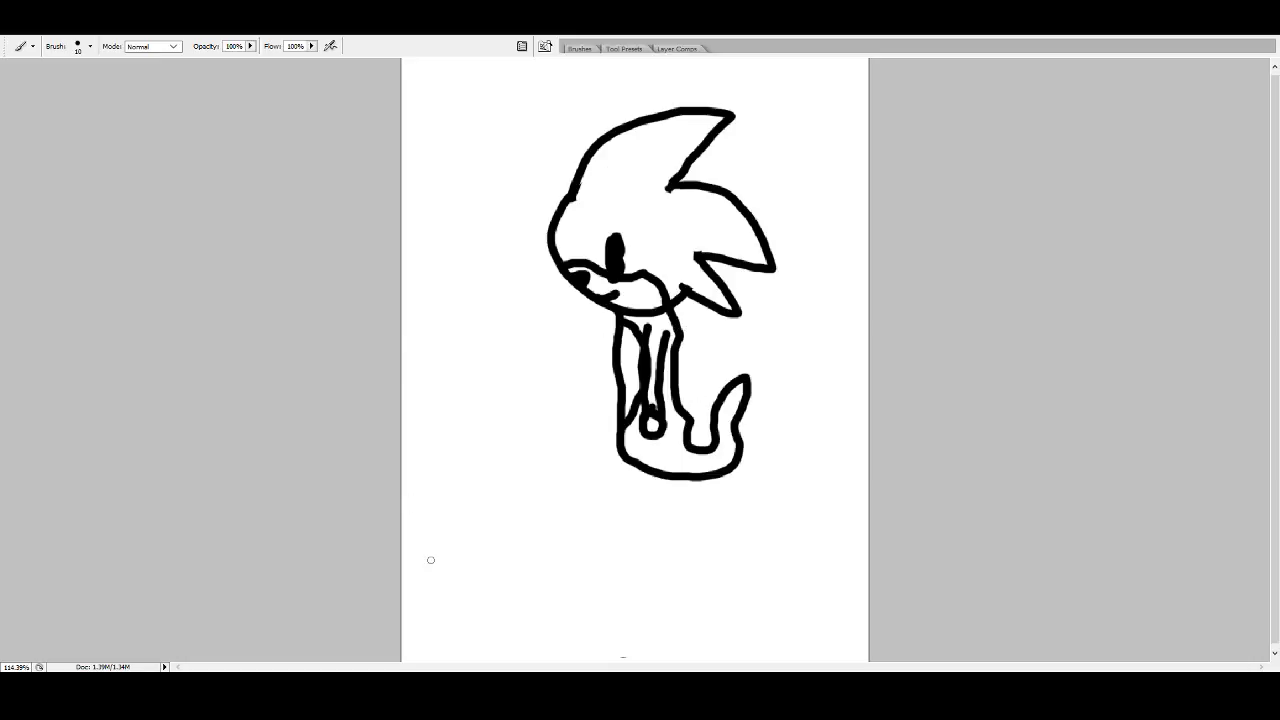
- Handwrite the spiky character's name below its body
{"action": "mouse_move", "coordinate": [433, 518]}
{"action": "left_mouse_down"}
{"action": "mouse_move", "coordinate": [439, 575]}
{"action": "mouse_move", "coordinate": [464, 552]}
{"action": "mouse_move", "coordinate": [430, 516]}
{"action": "left_mouse_up"}
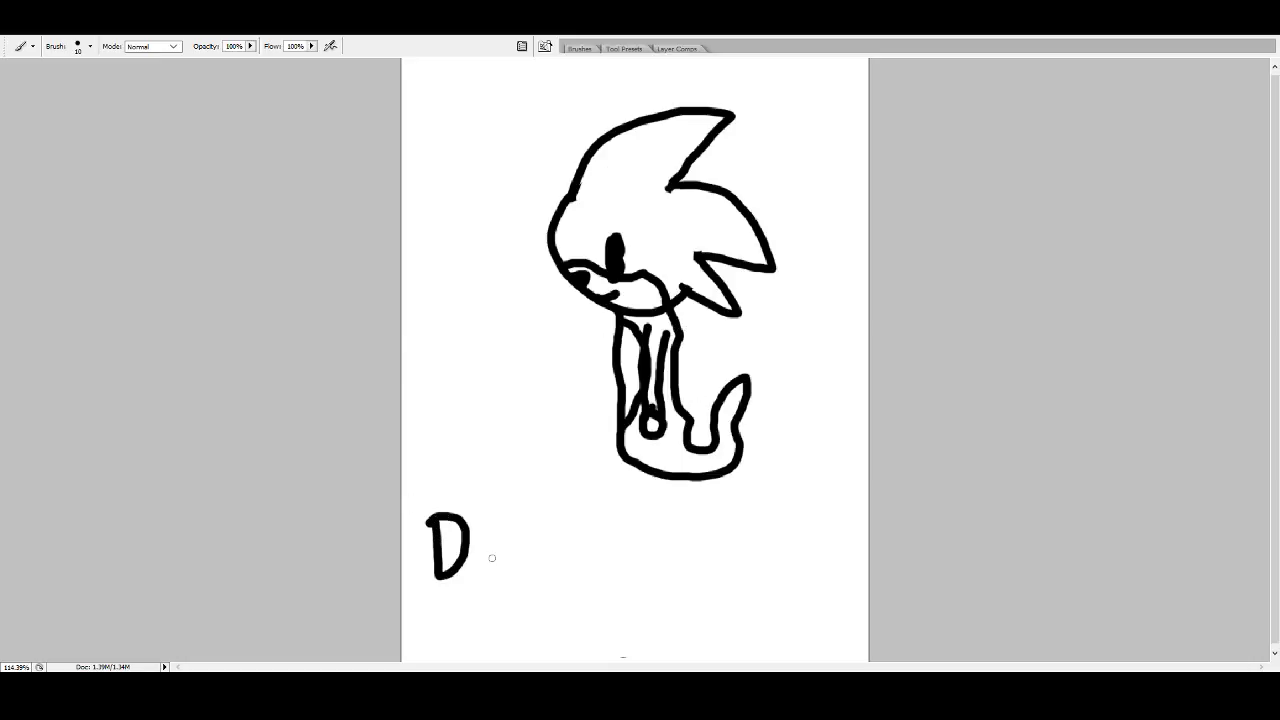
{"action": "mouse_move", "coordinate": [496, 556]}
{"action": "left_mouse_down"}
{"action": "mouse_move", "coordinate": [489, 575]}
{"action": "mouse_move", "coordinate": [498, 556]}
{"action": "mouse_move", "coordinate": [519, 578]}
{"action": "mouse_move", "coordinate": [553, 556]}
{"action": "mouse_move", "coordinate": [561, 577]}
{"action": "mouse_move", "coordinate": [654, 561]}
{"action": "mouse_move", "coordinate": [651, 586]}
{"action": "left_mouse_up"}
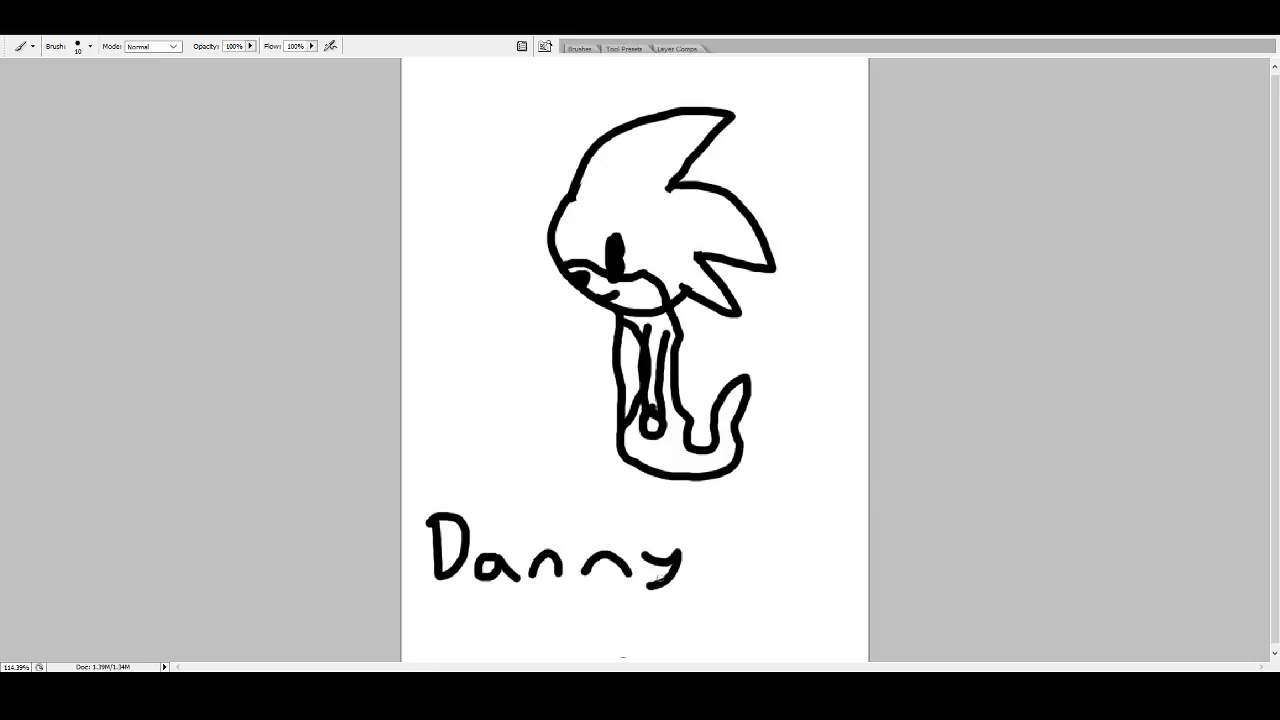